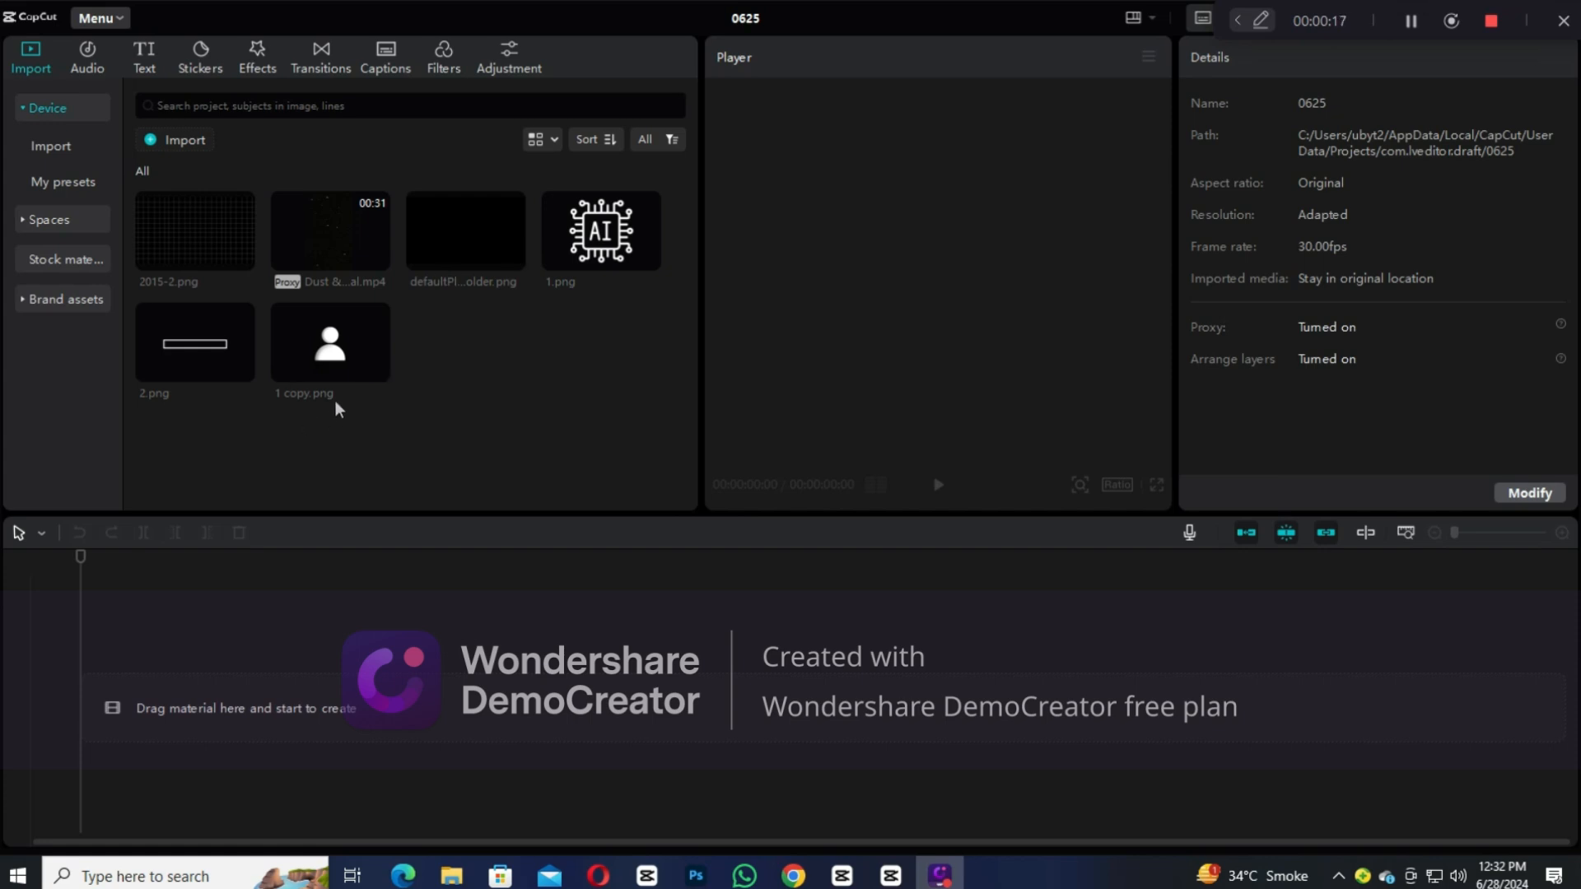
Step: Place the grid image 2015-2.png at the start of the timeline and set its opacity to 30%
{"action": "left_click_drag", "start_coordinate": [176, 239], "coordinate": [163, 697]}
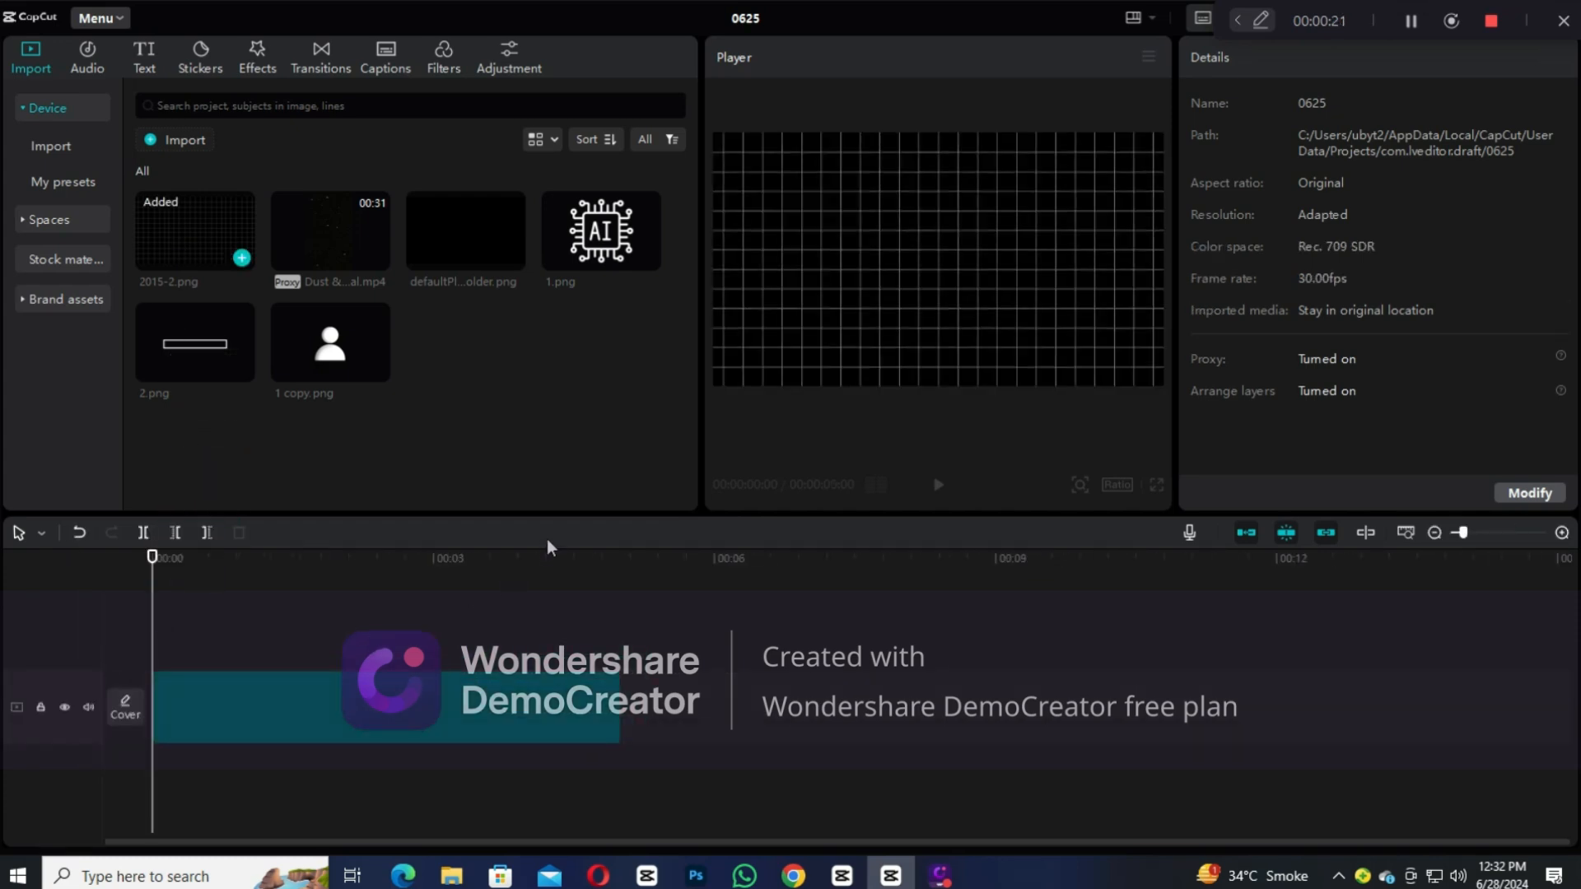
{"action": "left_click", "coordinate": [500, 713]}
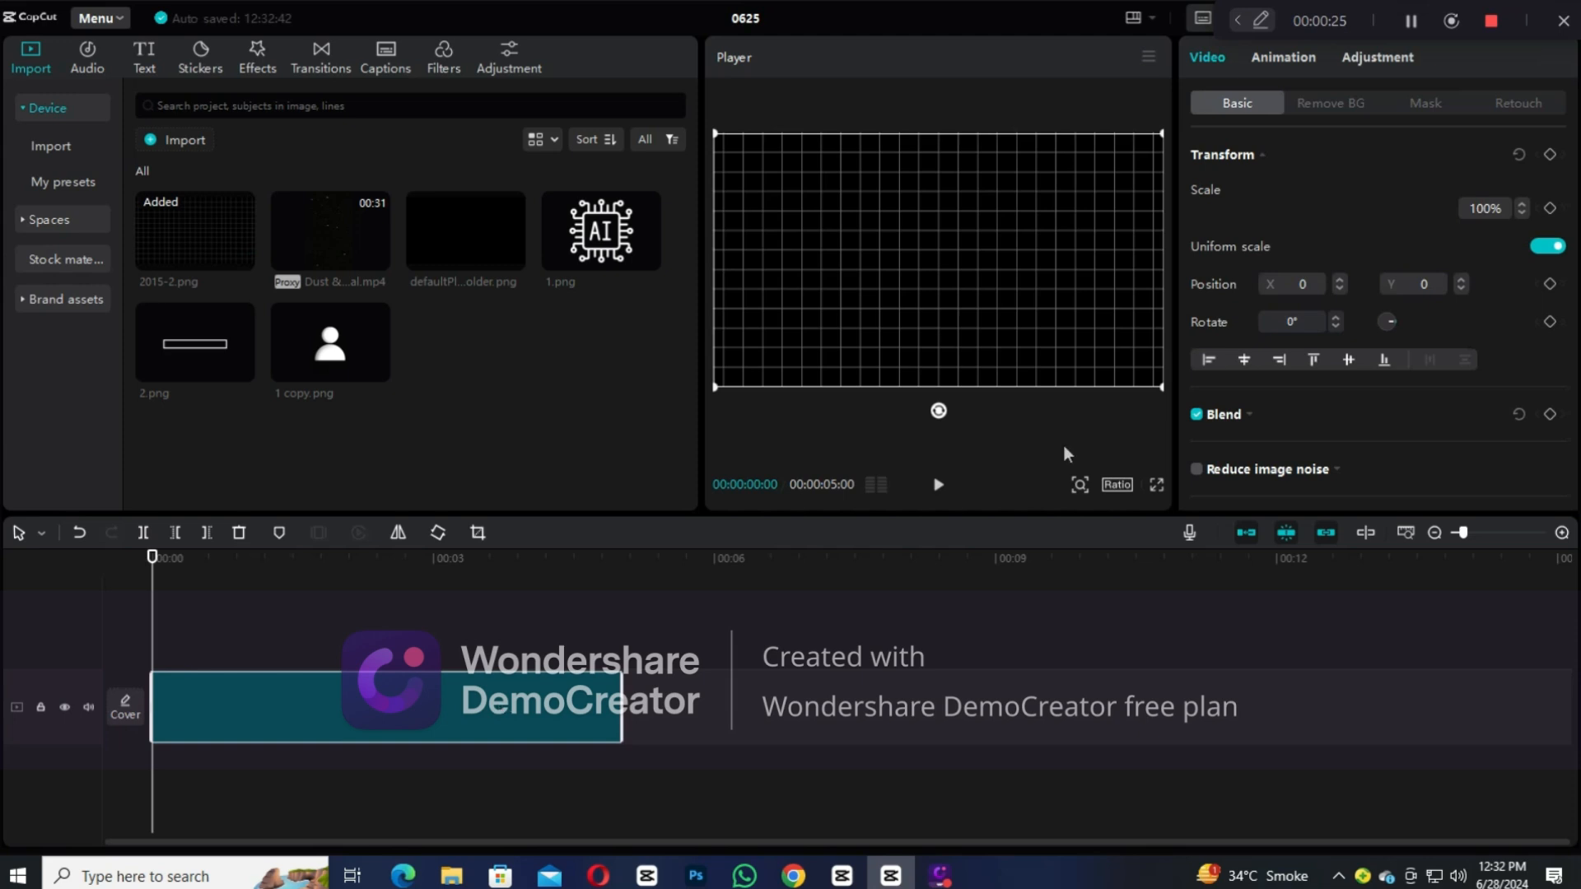
{"action": "left_click", "coordinate": [1243, 419]}
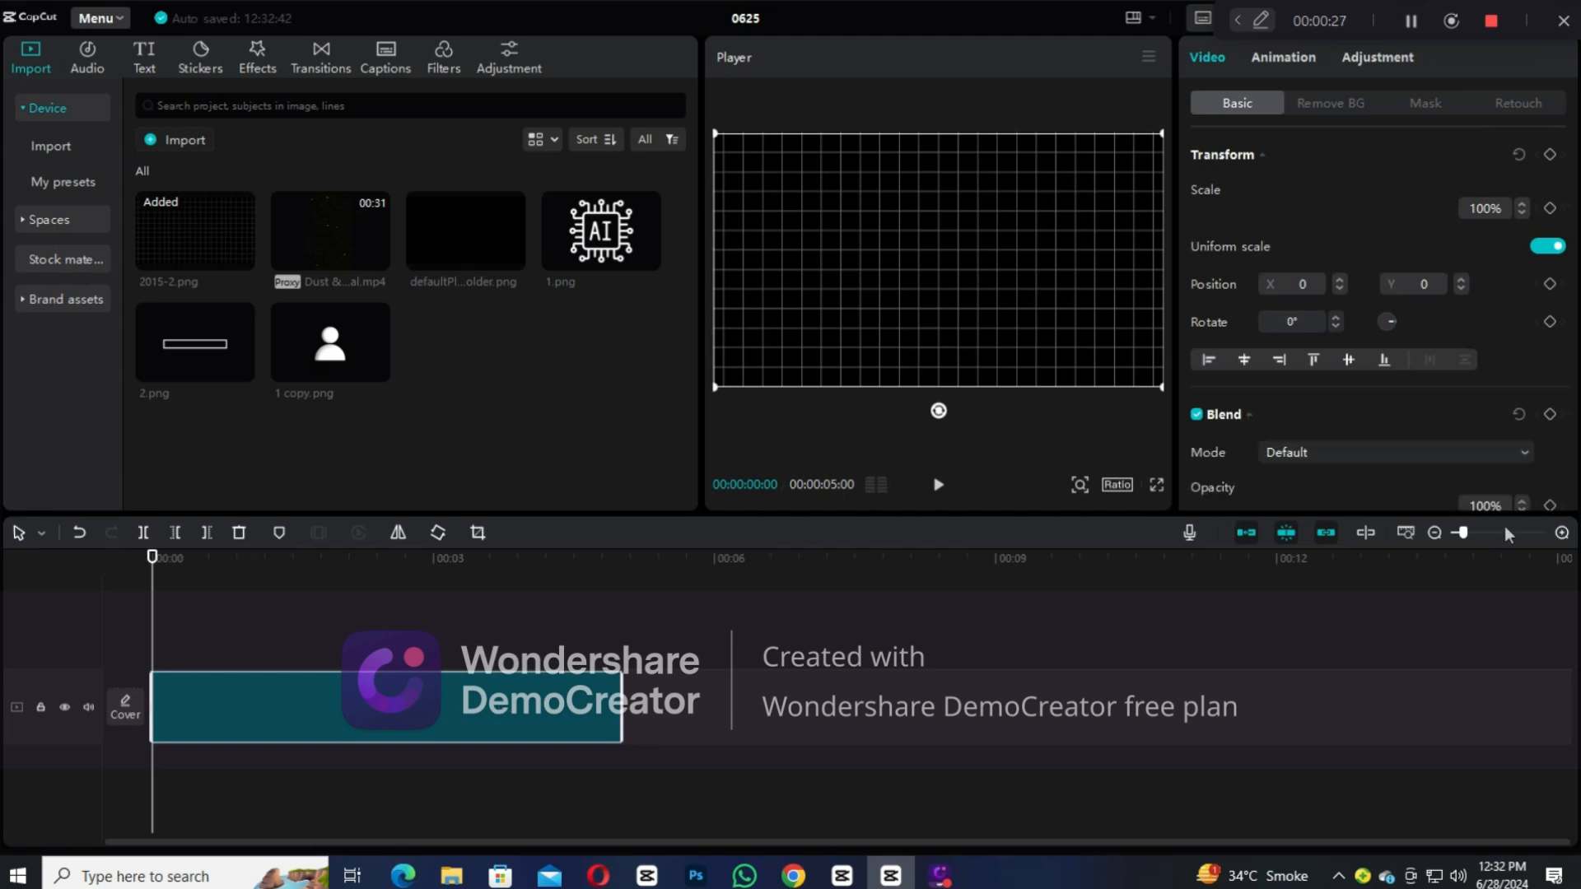
{"action": "scroll", "coordinate": [1479, 483], "scroll_direction": "down", "scroll_amount": 1}
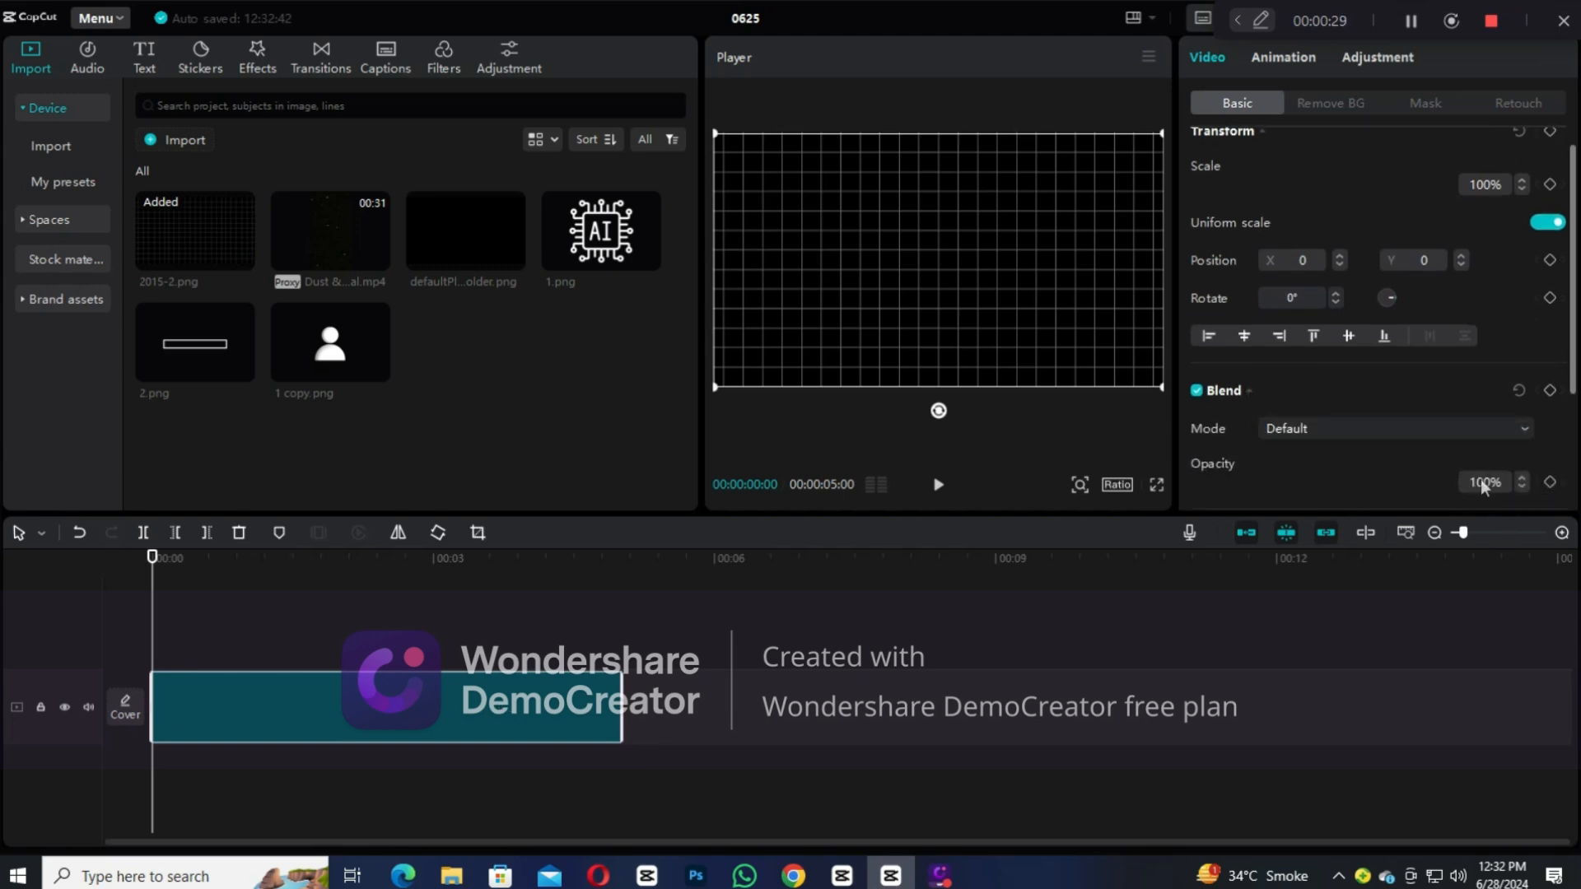
{"action": "scroll", "coordinate": [1481, 479], "scroll_direction": "down", "scroll_amount": 2}
{"action": "left_click", "coordinate": [1473, 427]}
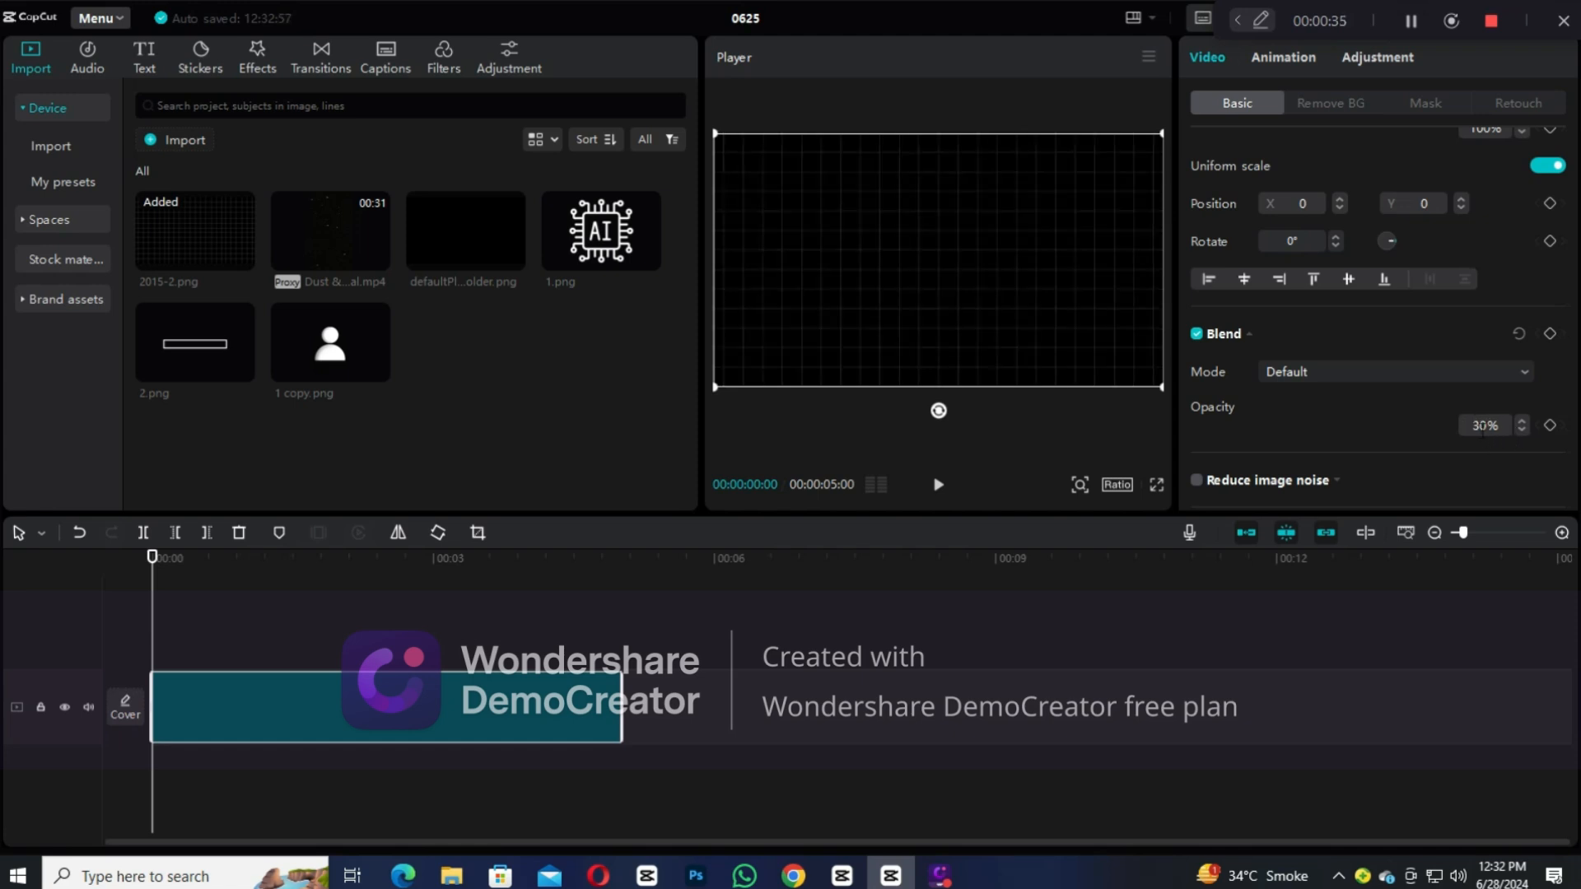
Step: Apply a vignette of 10 to the grid image clip
{"action": "left_click", "coordinate": [1375, 59]}
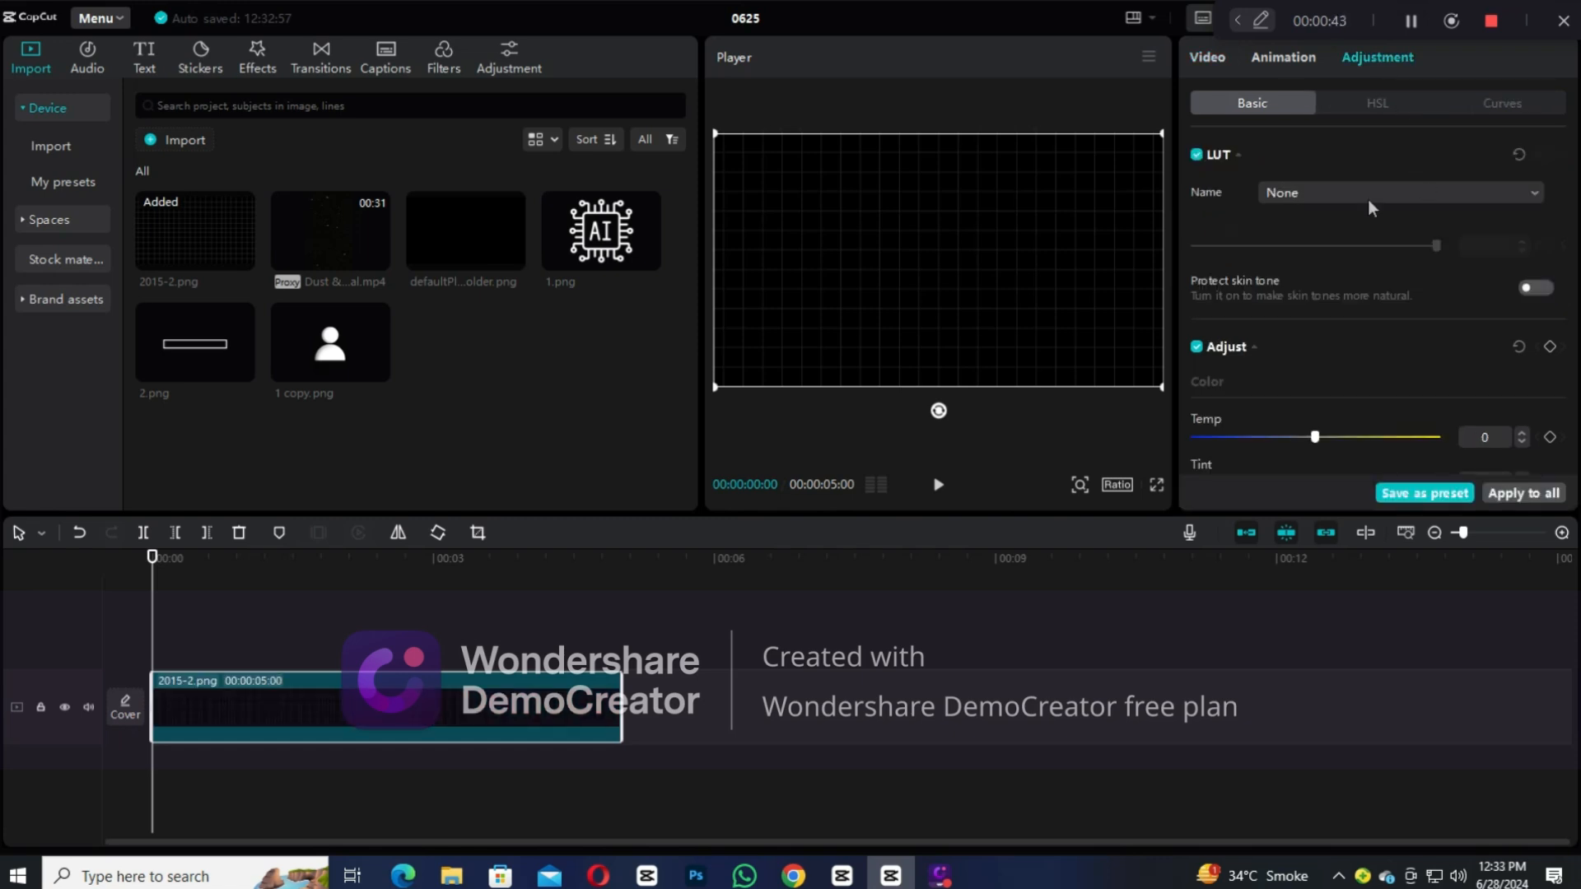
{"action": "scroll", "coordinate": [1360, 334], "scroll_direction": "down", "scroll_amount": 5}
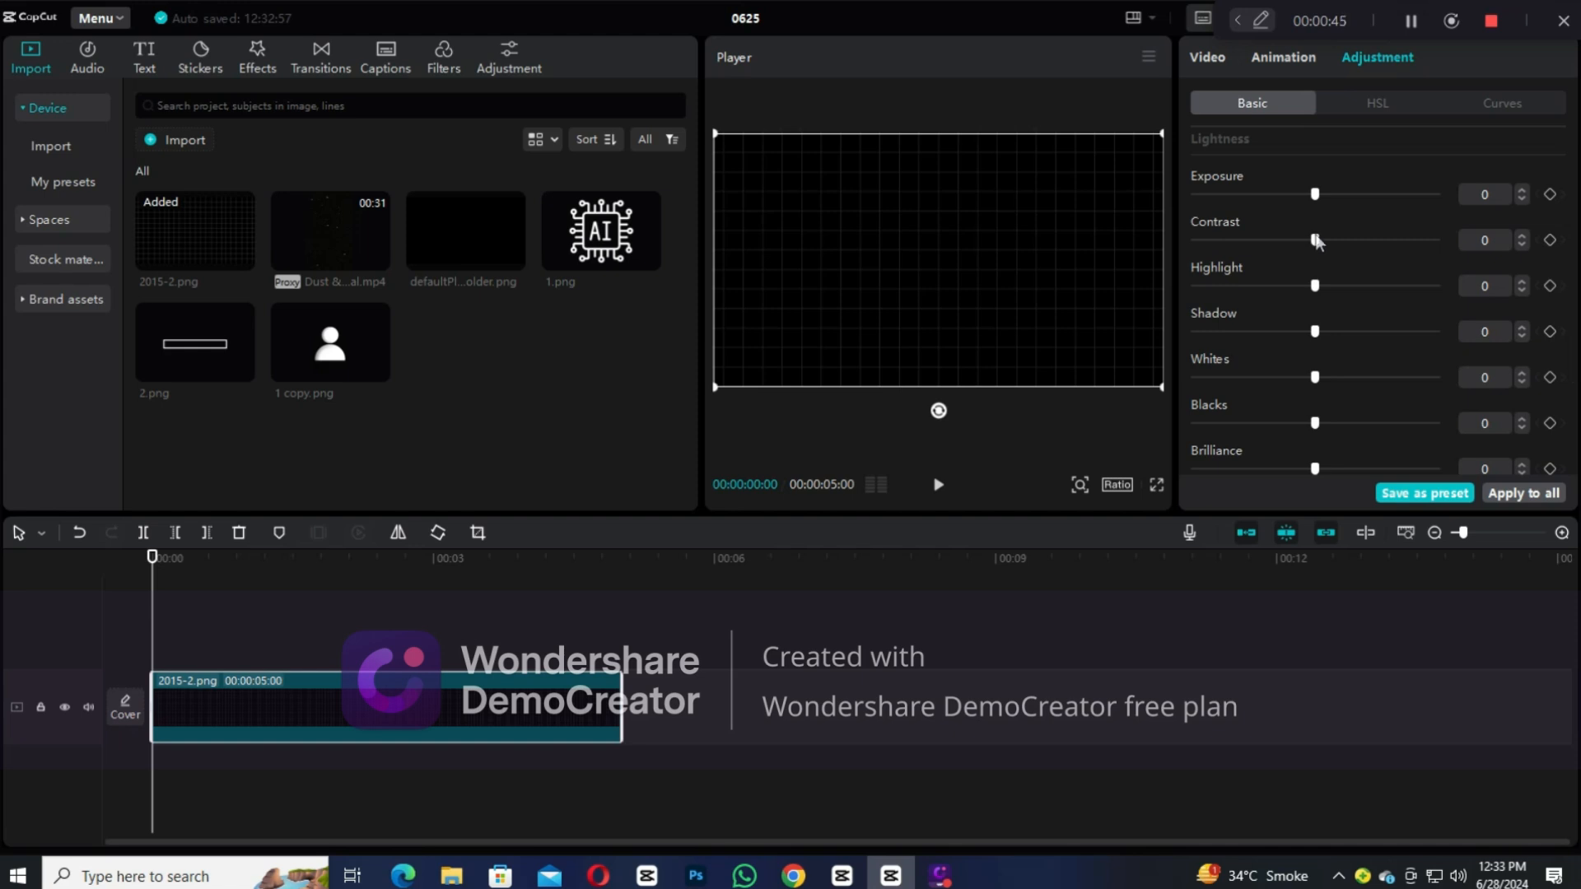
{"action": "scroll", "coordinate": [1375, 337], "scroll_direction": "down", "scroll_amount": 4}
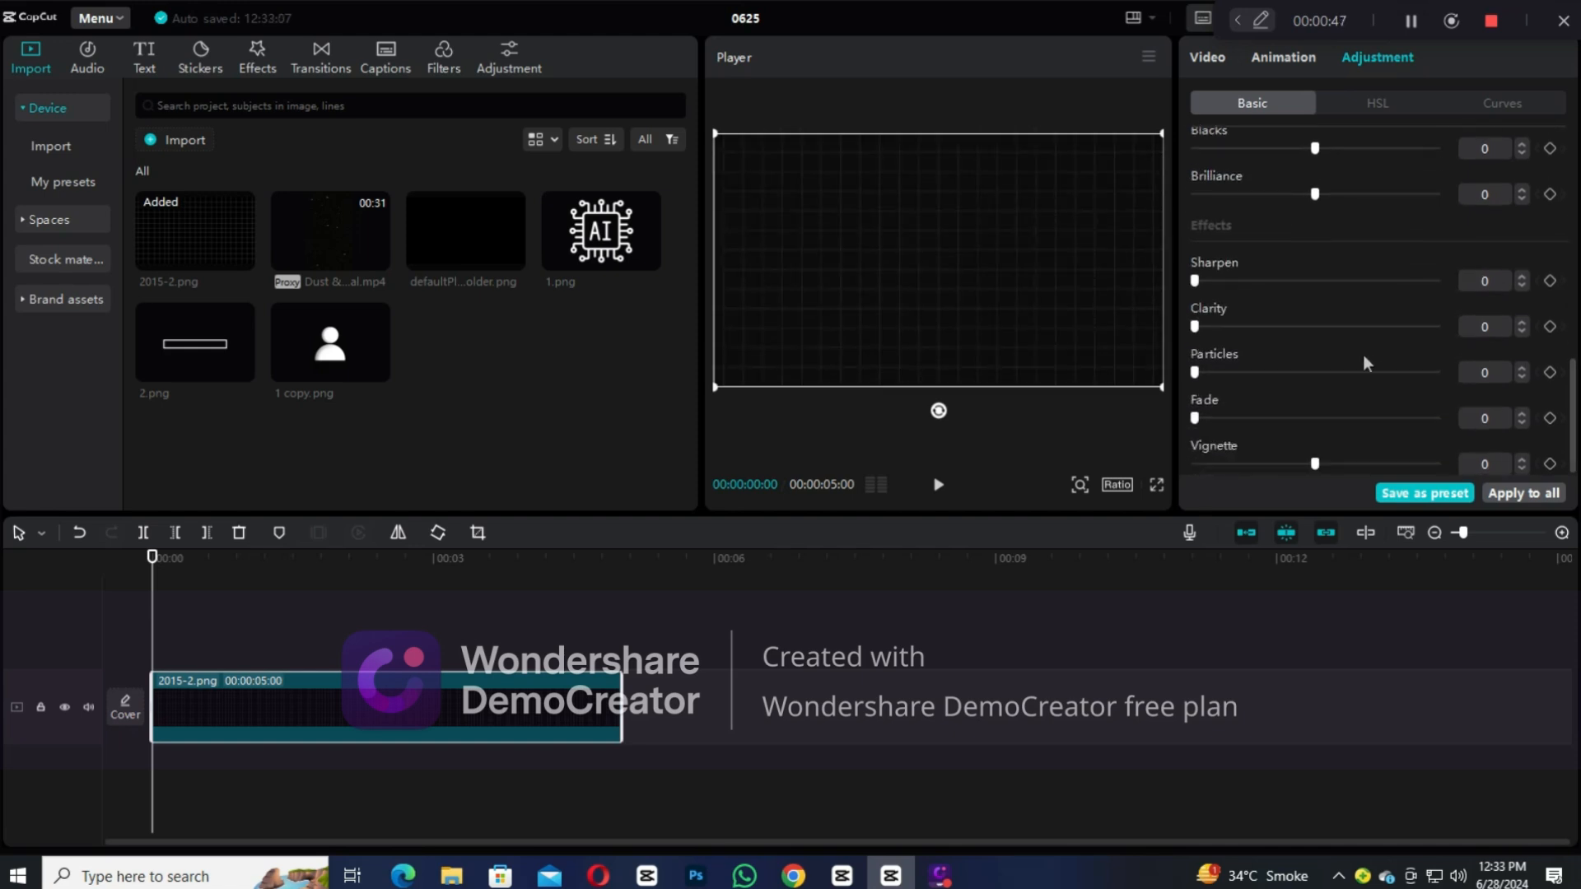
{"action": "left_click_drag", "start_coordinate": [1319, 471], "coordinate": [1336, 469]}
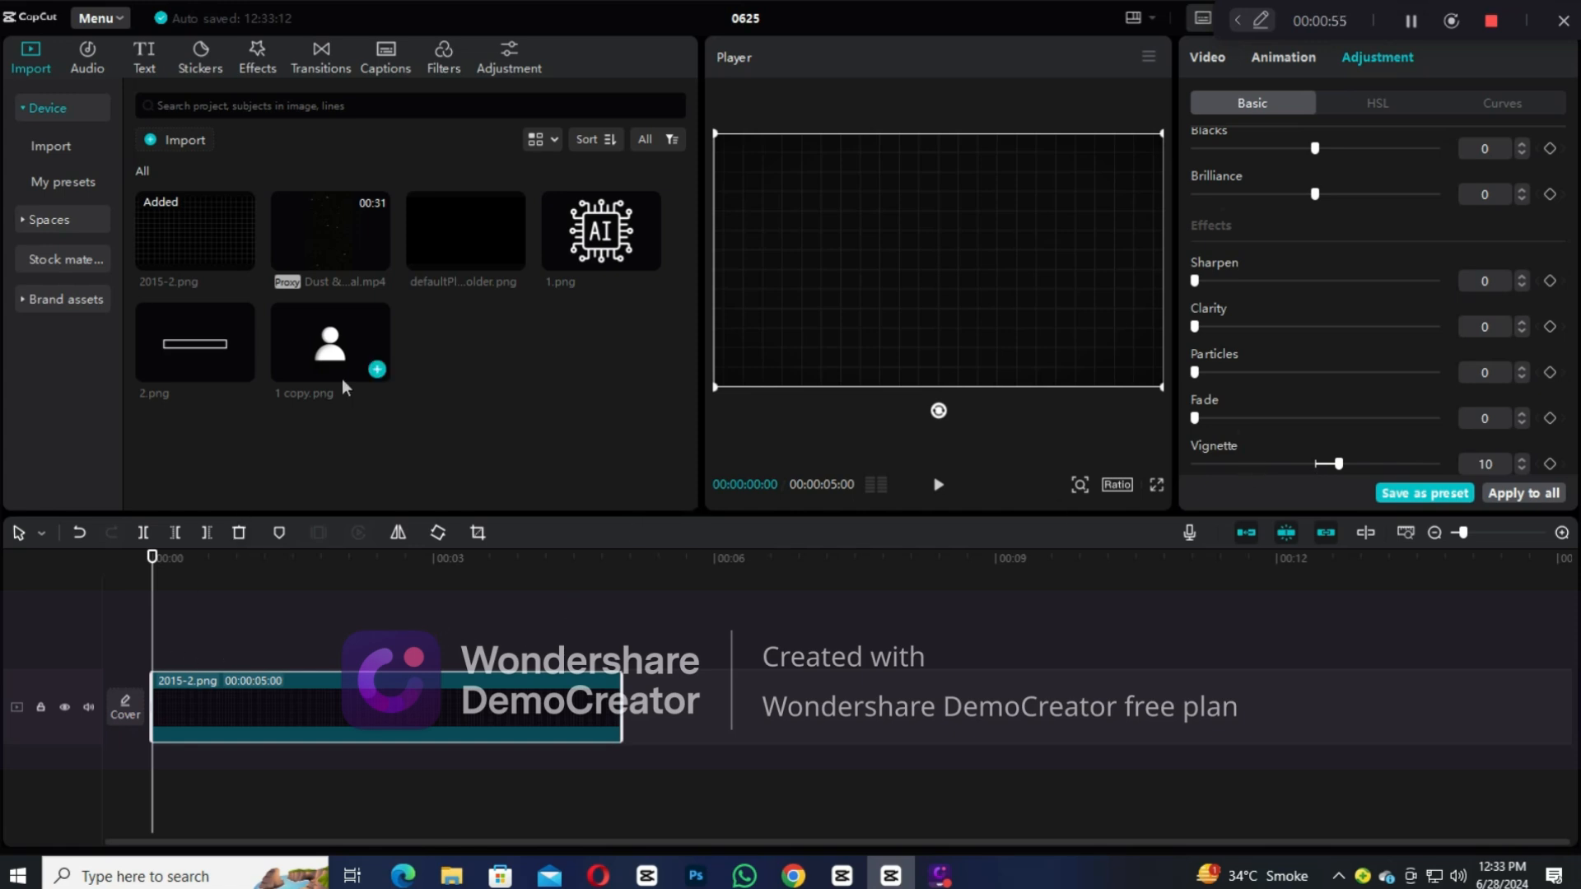
Step: Place the AI chip image 1.png on a track above the grid at the timeline start and scale it to 50%
{"action": "left_click_drag", "start_coordinate": [610, 280], "coordinate": [192, 680]}
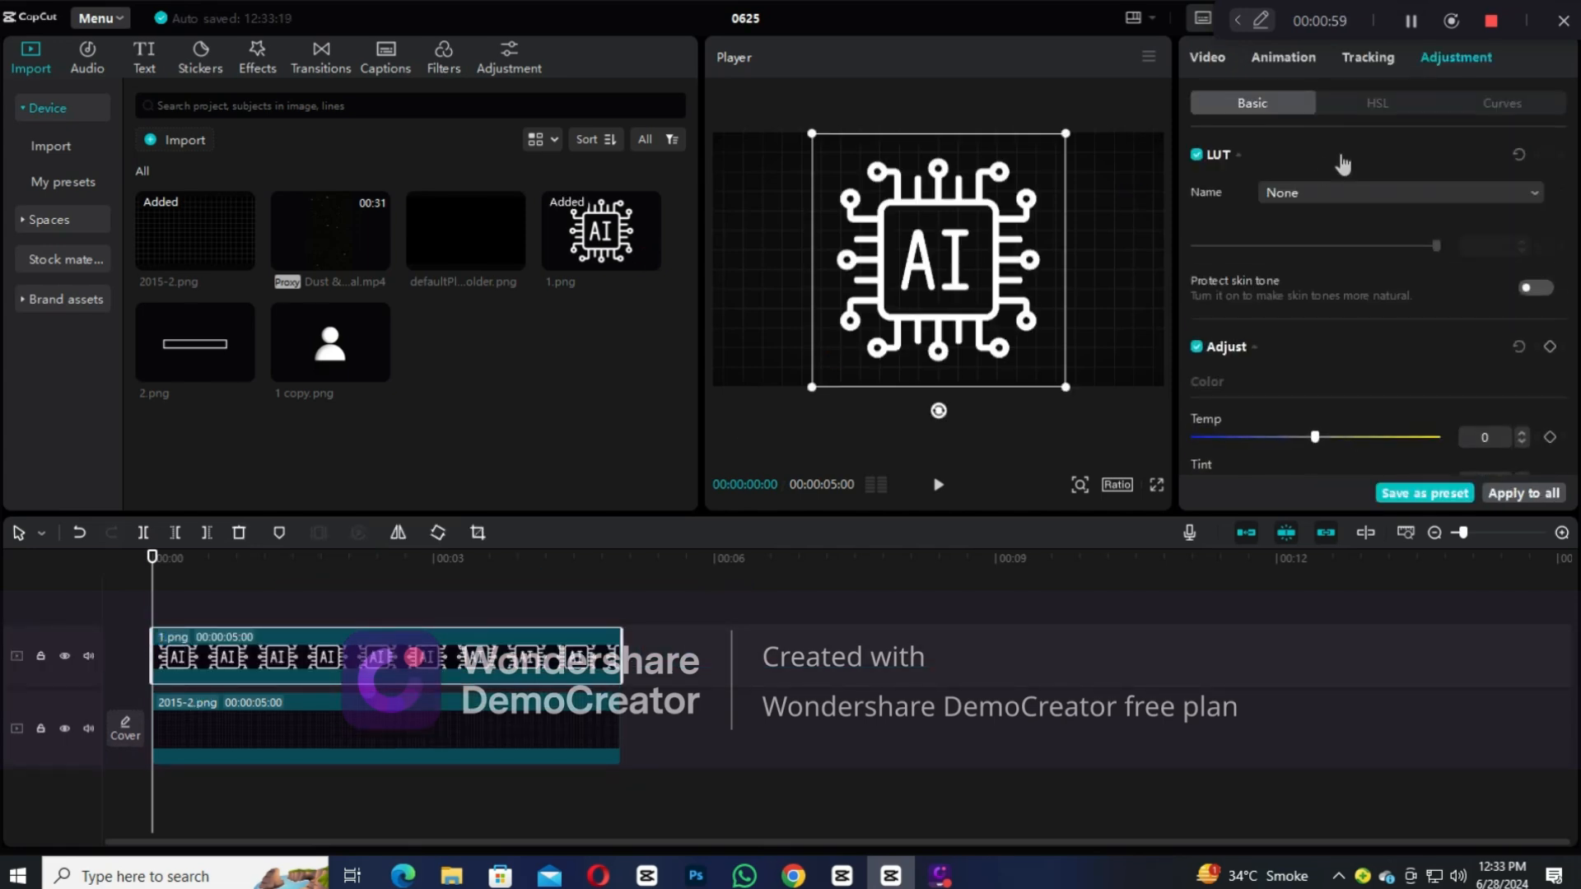
{"action": "left_click", "coordinate": [1202, 70]}
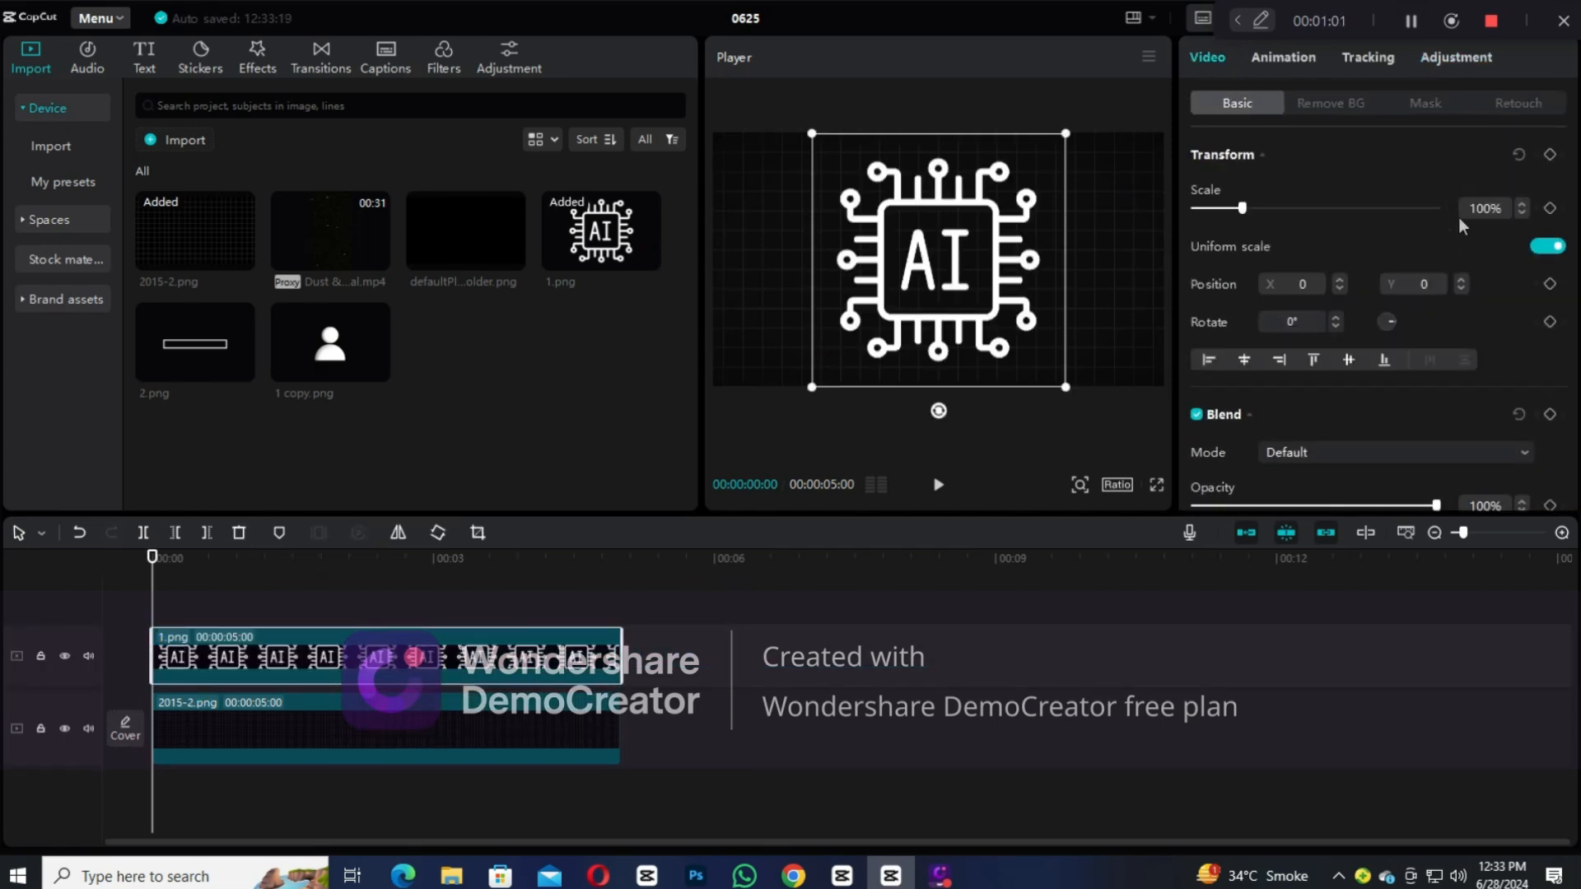
{"action": "left_click_drag", "start_coordinate": [1470, 208], "coordinate": [1496, 217]}
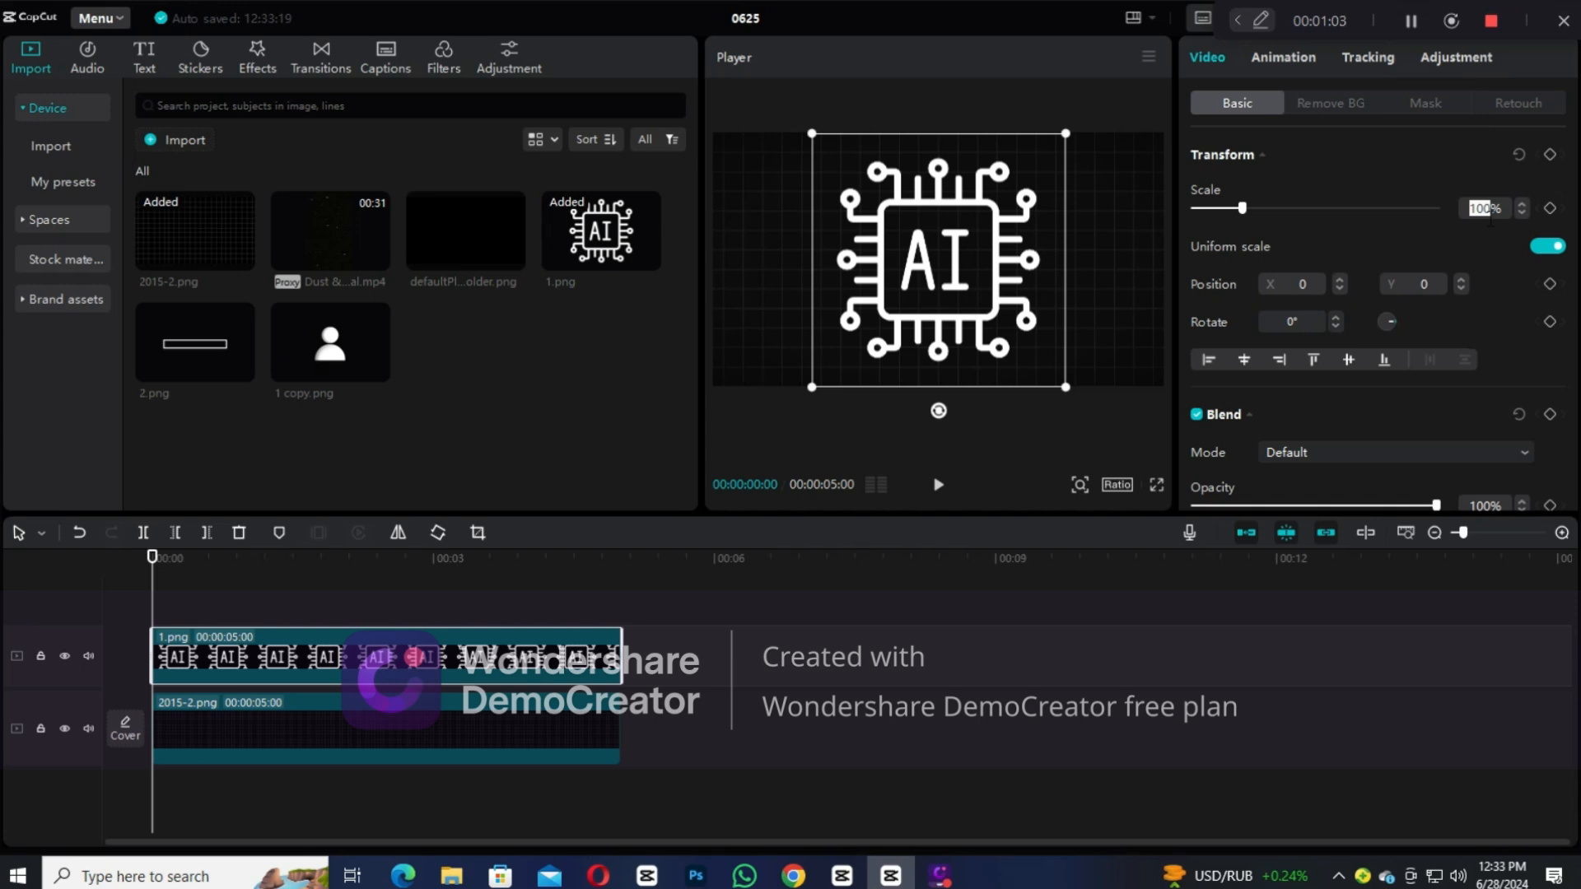
{"action": "type", "text": "50"}
{"action": "key", "text": "Return"}
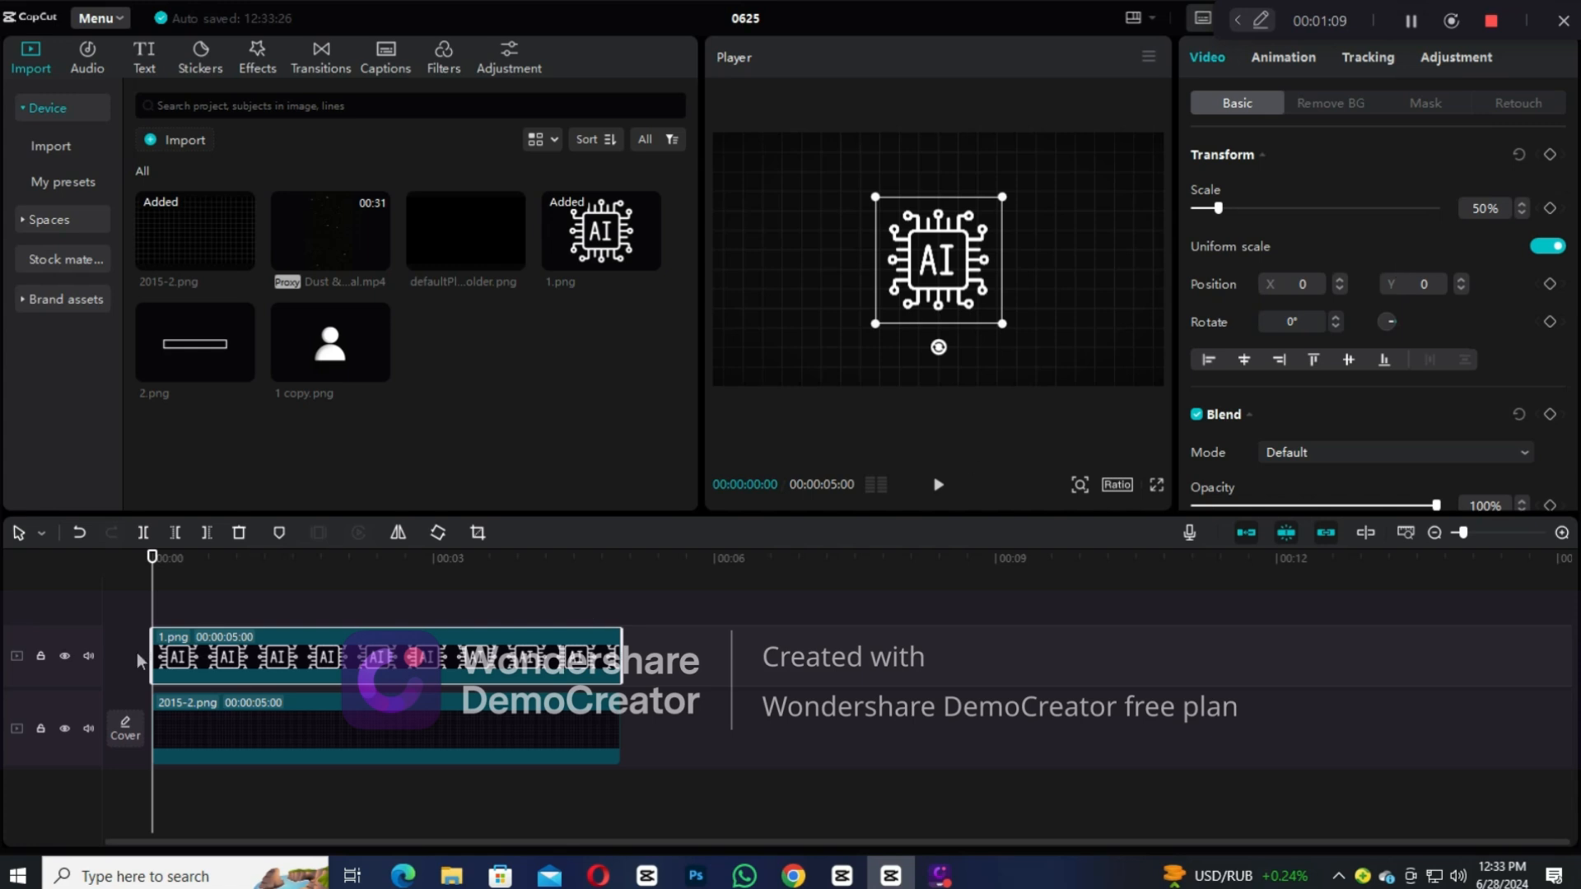
Step: Keyframe the AI chip's scale from 50% at the clip start to 35% at 00:00:00:20, and play the animation back
{"action": "left_click", "coordinate": [1551, 211]}
{"action": "left_click_drag", "start_coordinate": [152, 613], "coordinate": [215, 614]}
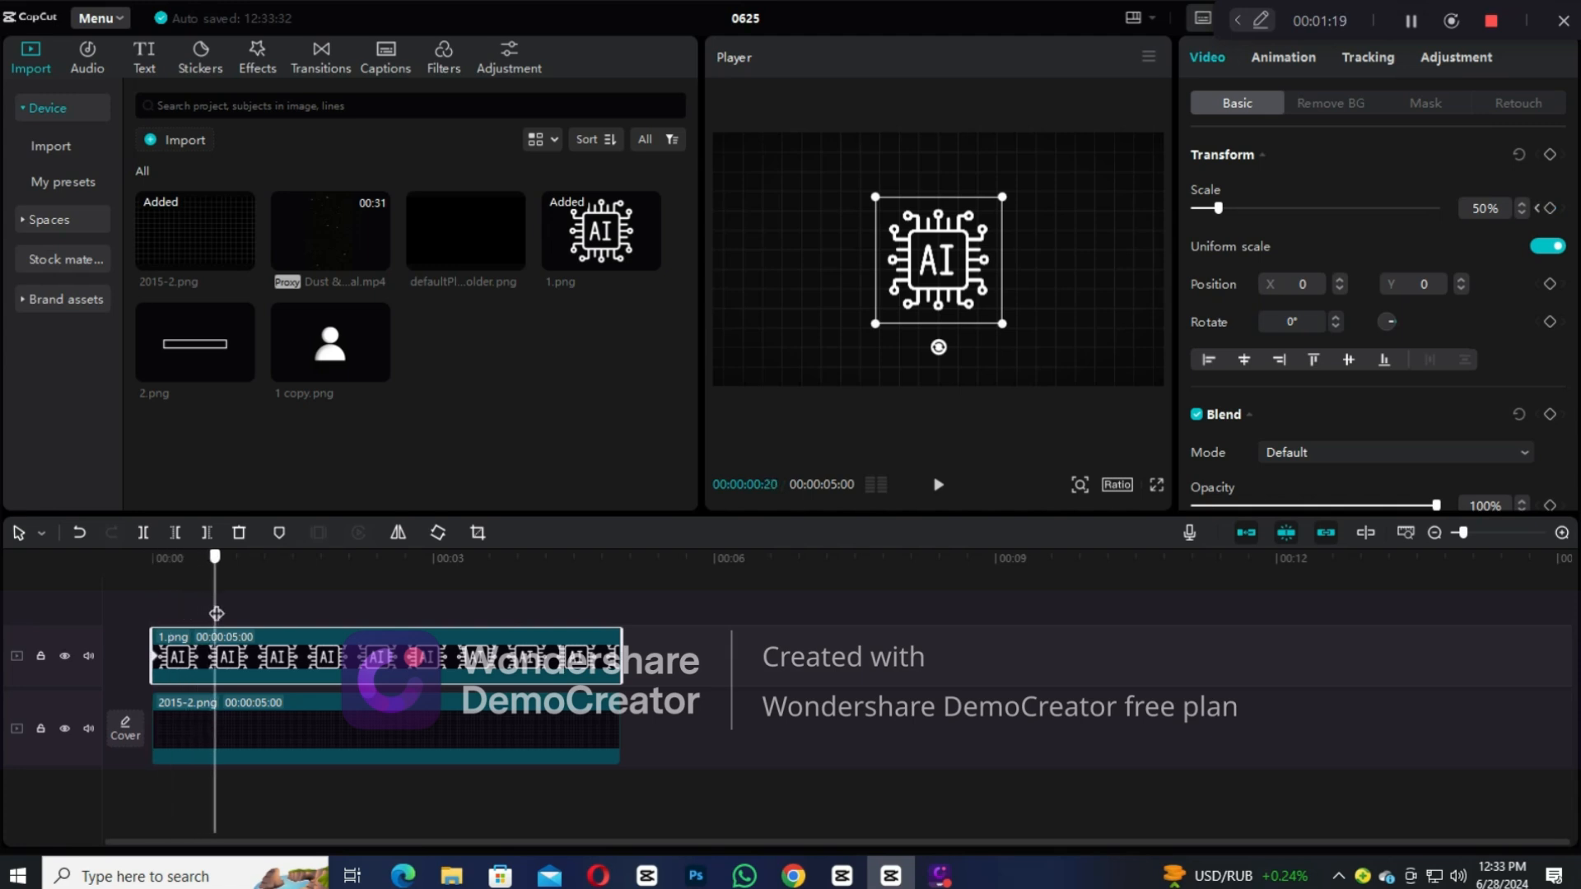
{"action": "left_click", "coordinate": [1550, 209]}
{"action": "left_click", "coordinate": [1478, 209]}
{"action": "type", "text": "35"}
{"action": "key", "text": "Return"}
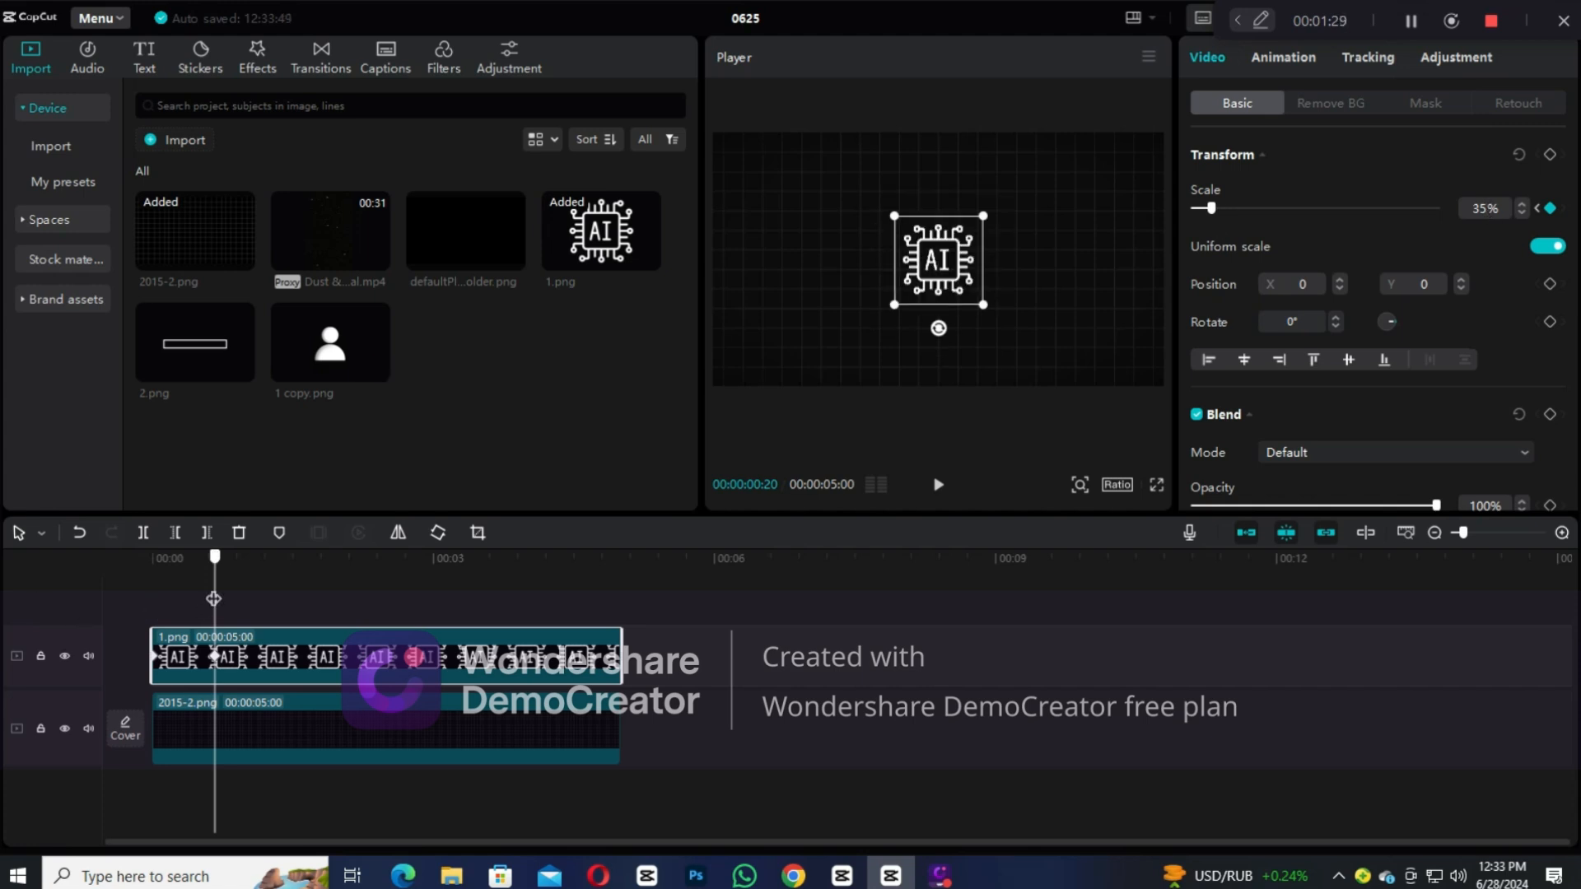
{"action": "left_click_drag", "start_coordinate": [215, 557], "coordinate": [157, 578]}
{"action": "left_click", "coordinate": [938, 484]}
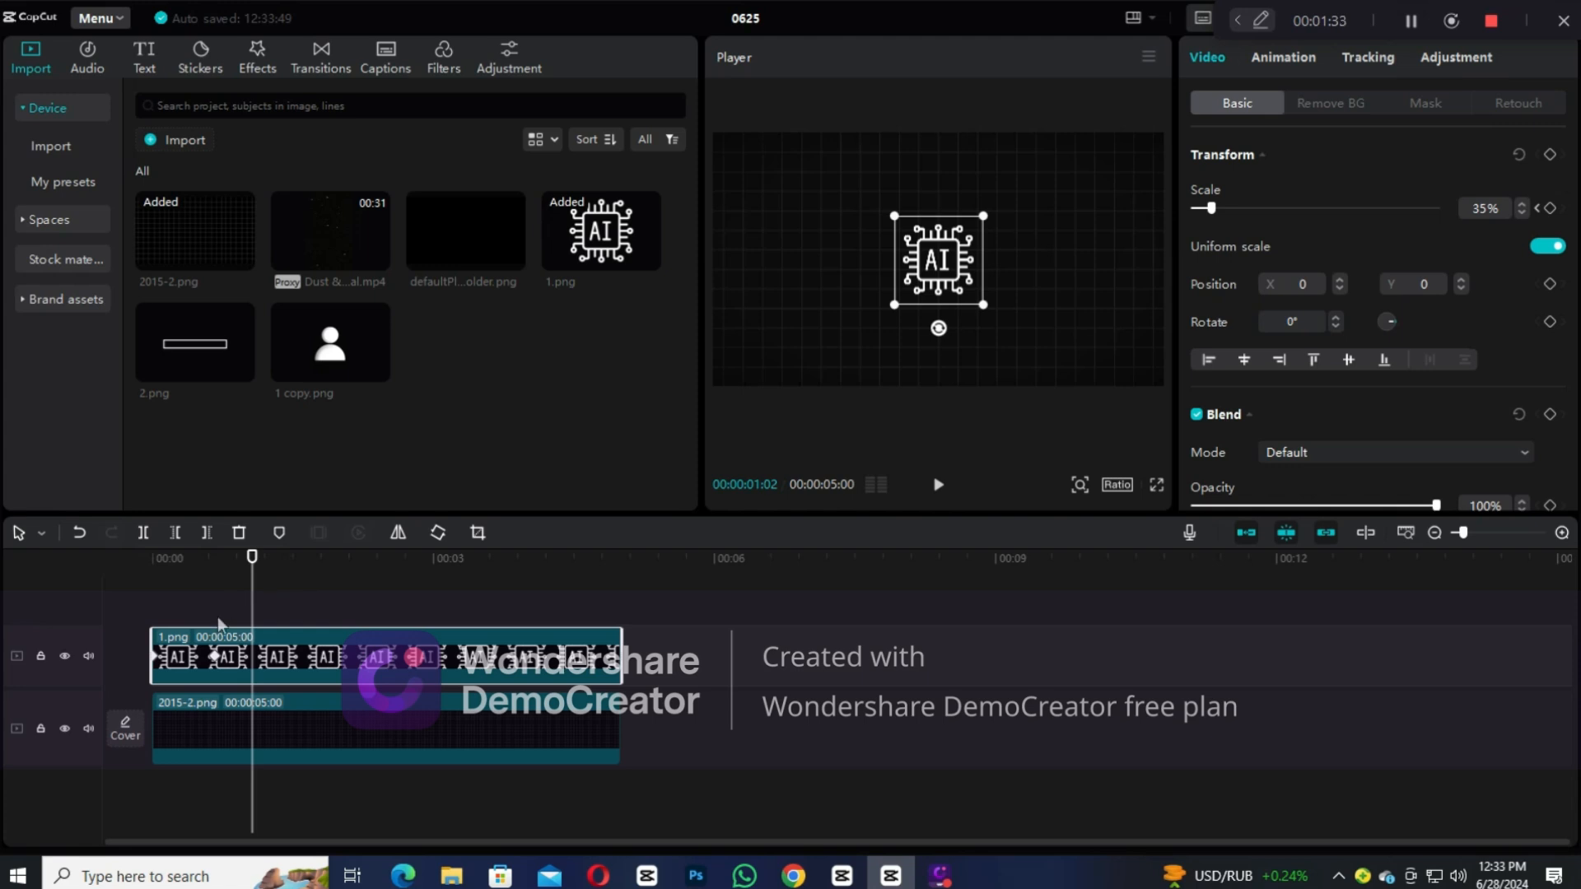
Step: Add the rectangle image 2.png on a new track at 00:00:00:20, scale it to 50%, and move it below the chip to about Y -453
{"action": "left_click", "coordinate": [214, 657]}
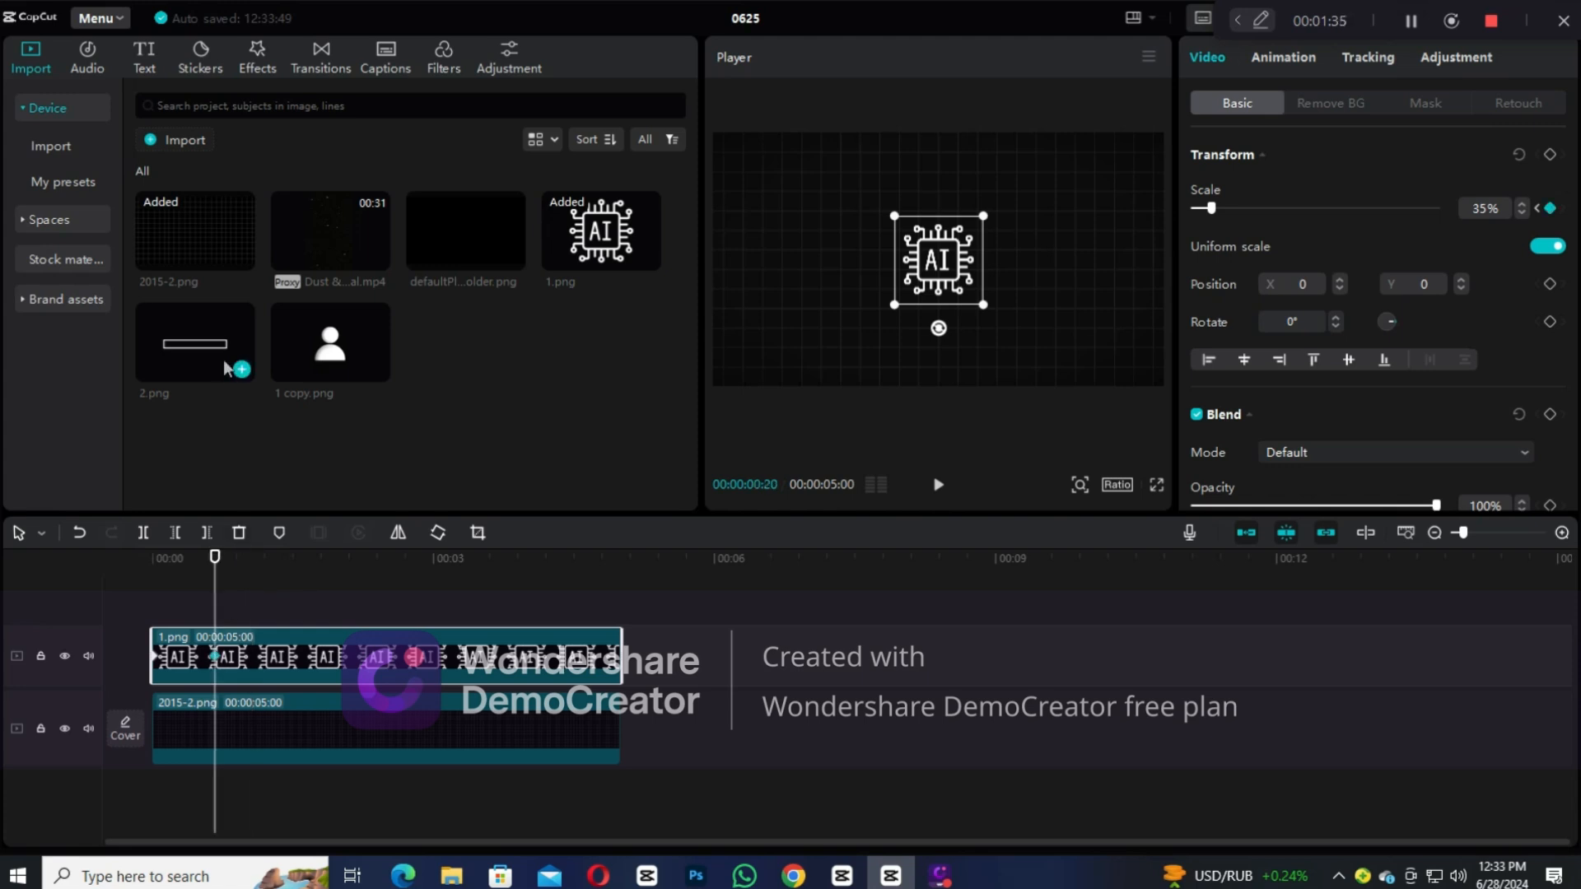
{"action": "left_click_drag", "start_coordinate": [225, 362], "coordinate": [217, 596]}
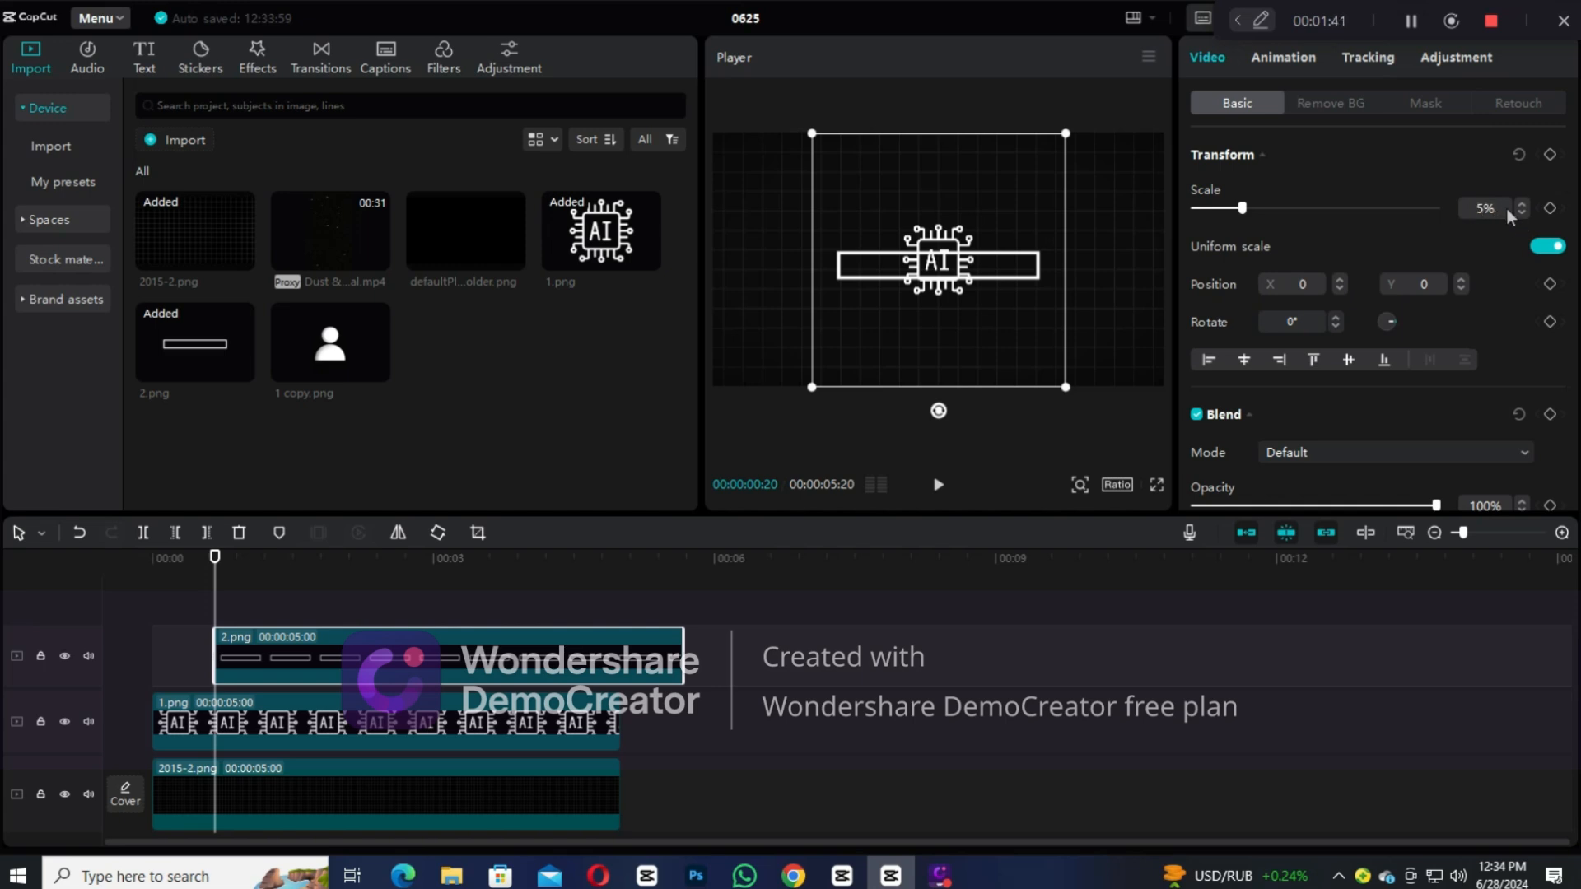
{"action": "type", "text": "50"}
{"action": "key", "text": "Return"}
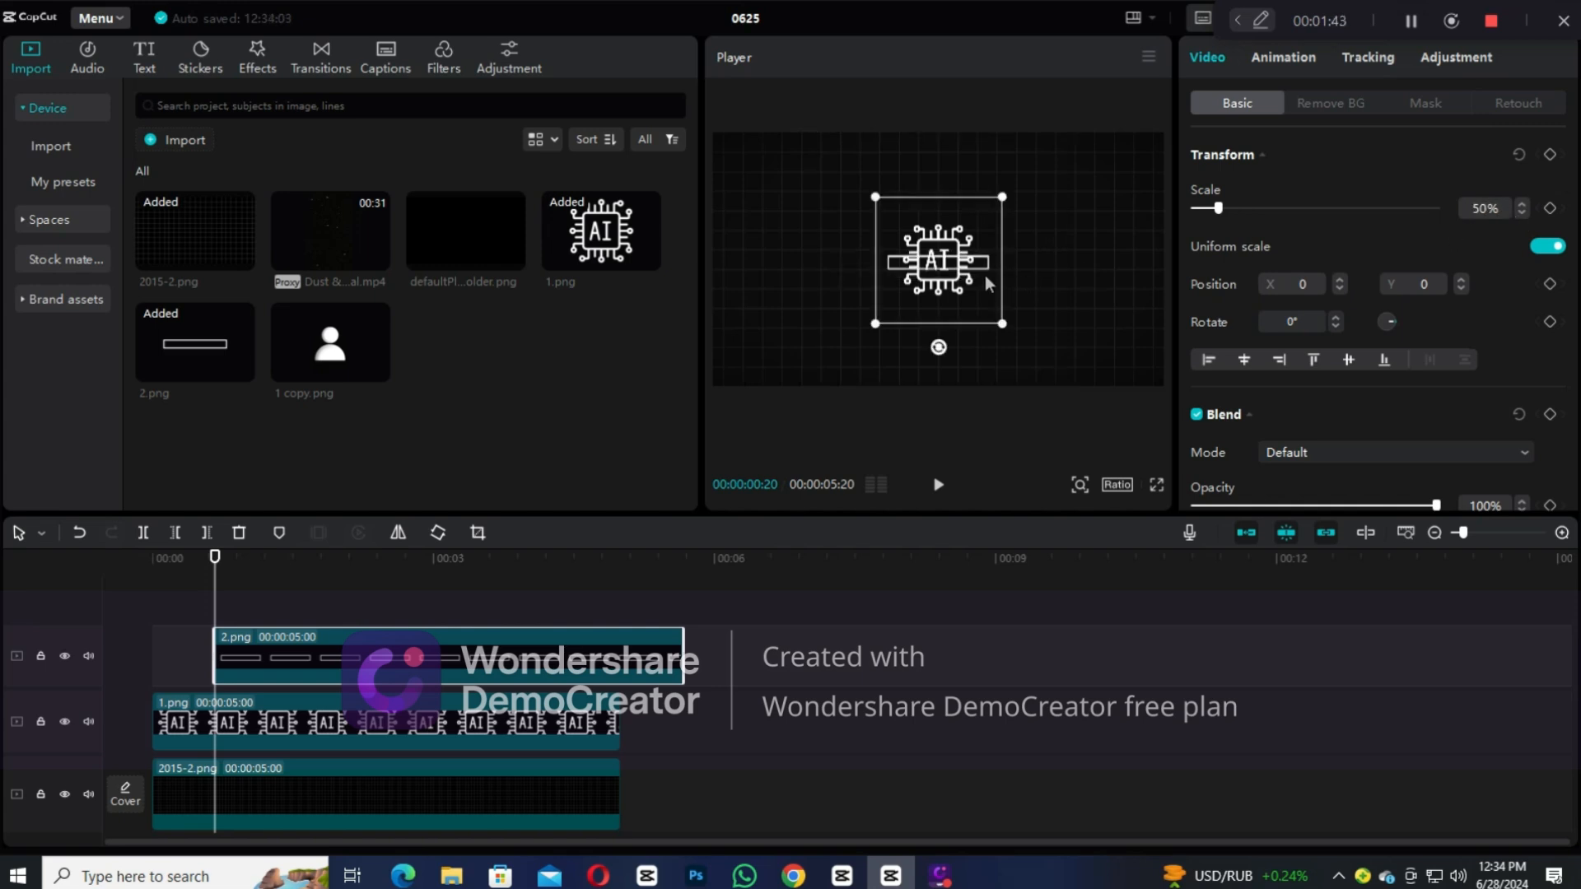
{"action": "left_click_drag", "start_coordinate": [981, 276], "coordinate": [985, 328]}
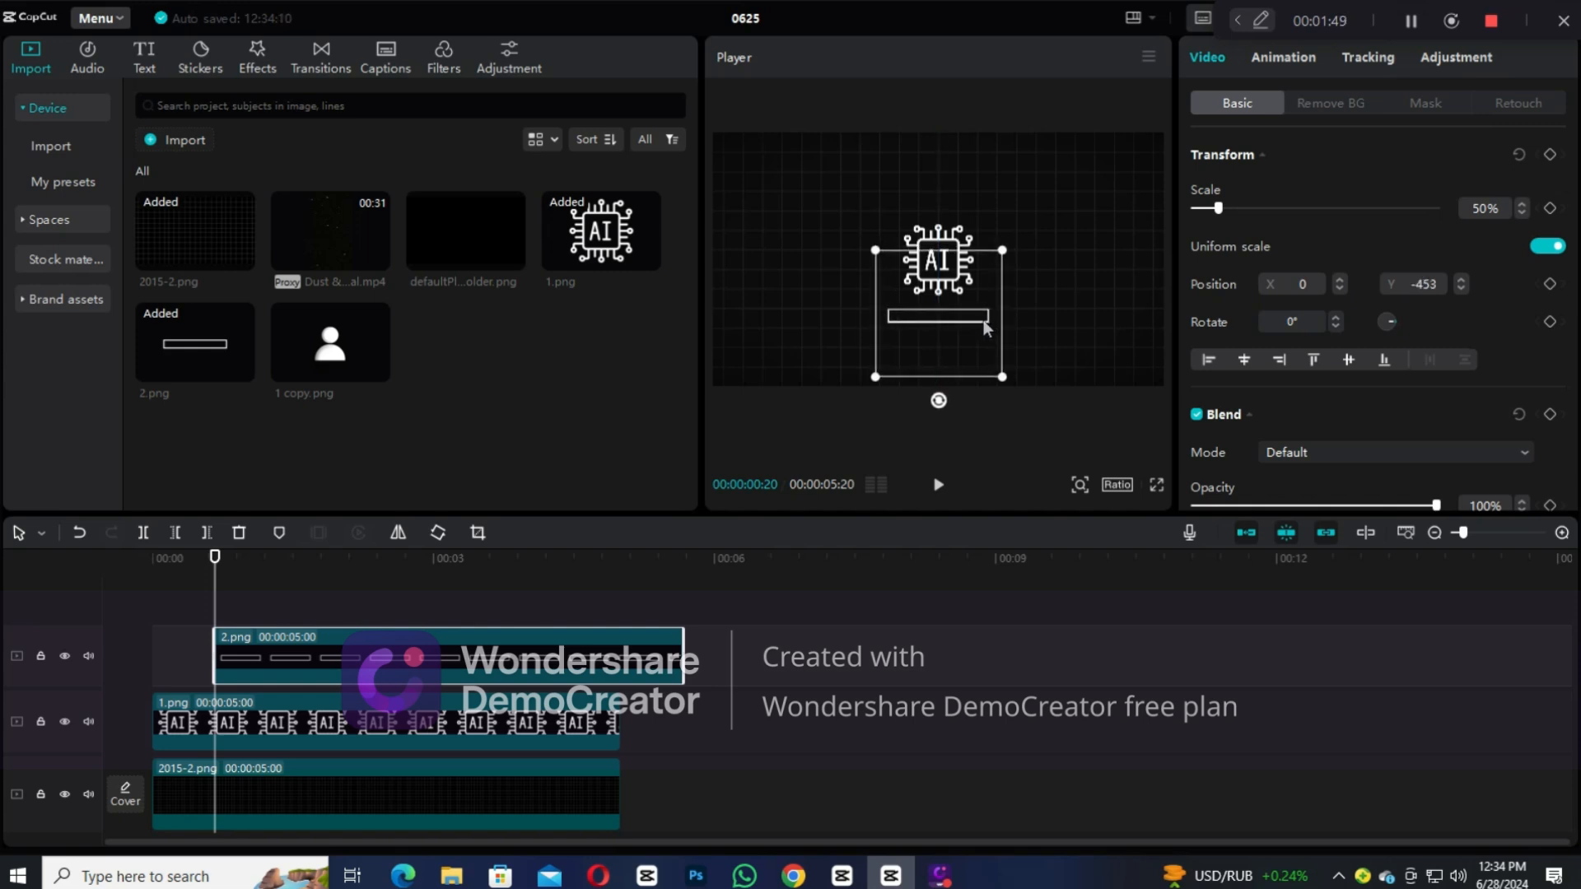
Step: Add scale, transform and blend keyframes to the rectangle clip at 00:00:00:20
{"action": "left_click", "coordinate": [1550, 209]}
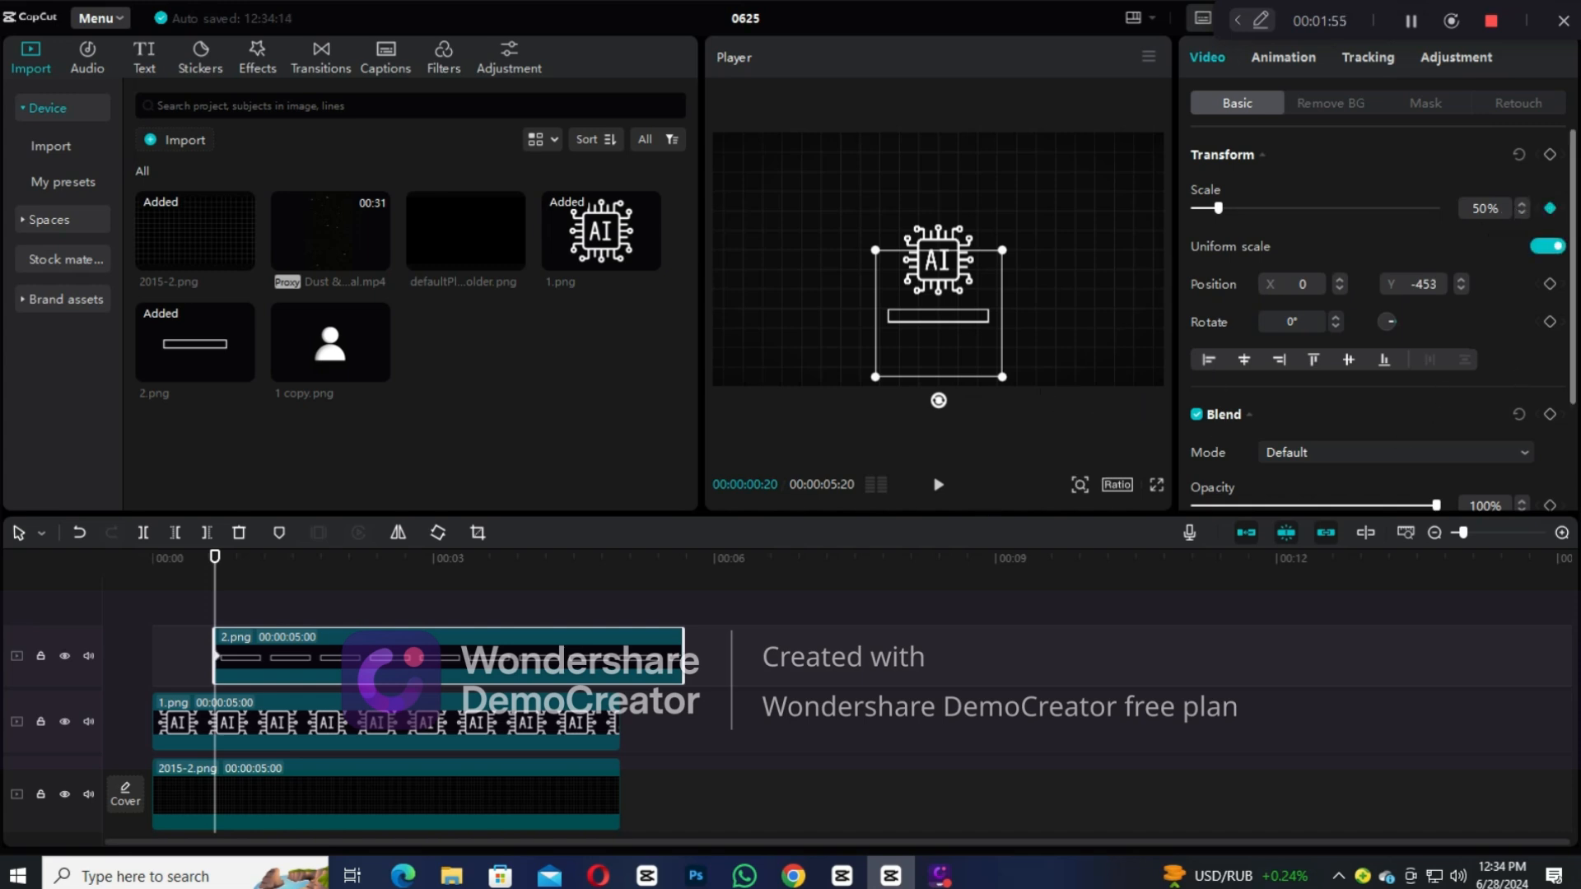
{"action": "left_click", "coordinate": [1549, 154]}
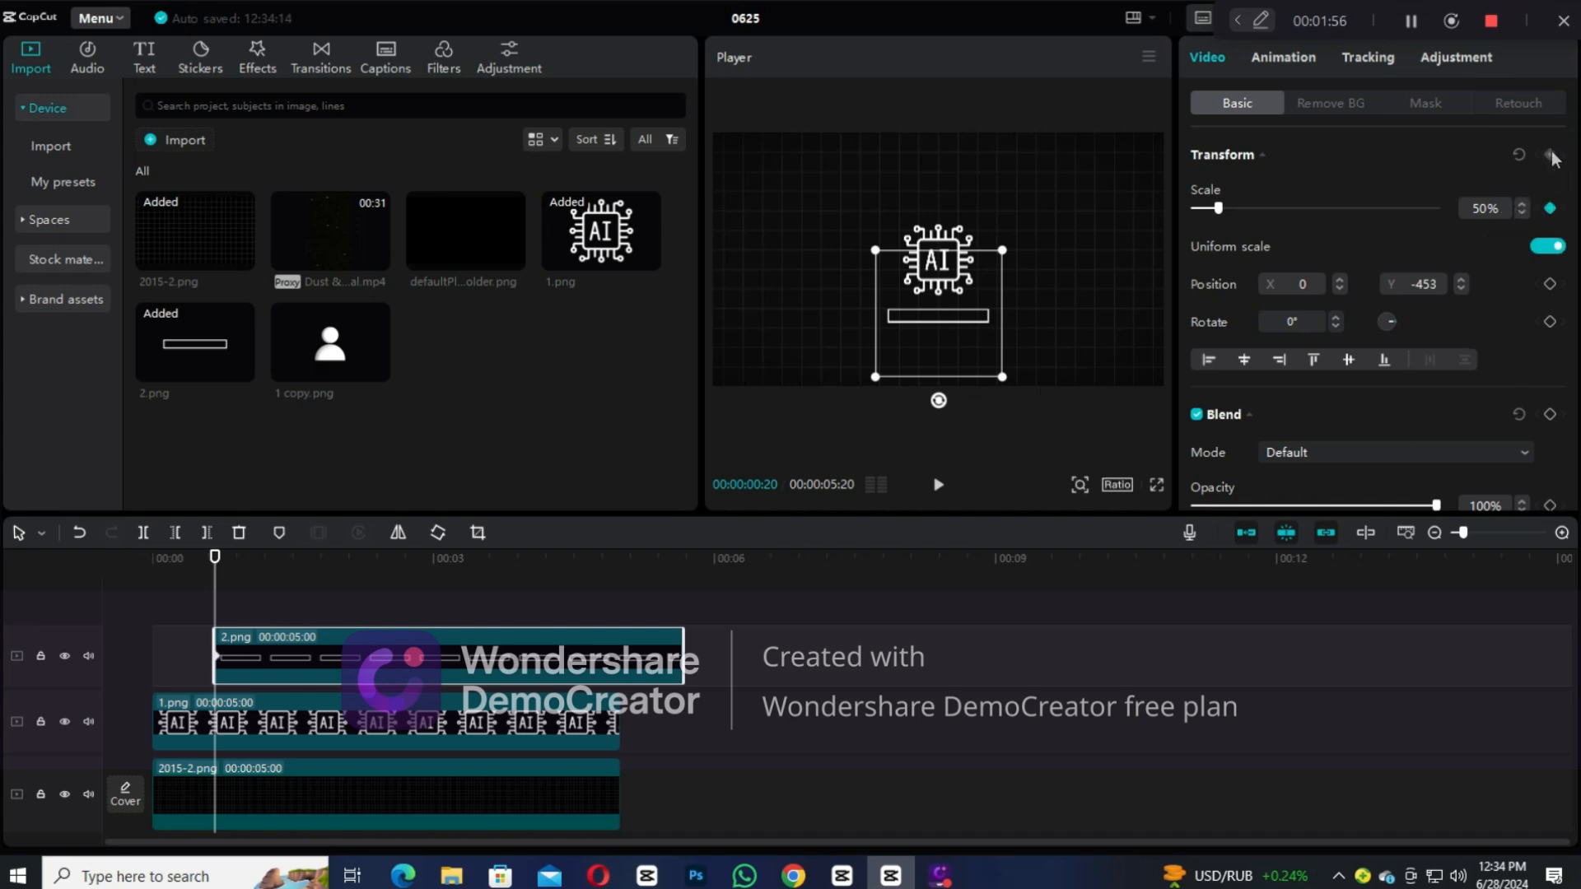
{"action": "left_click", "coordinate": [1549, 415]}
Step: At 00:00:00:25, keyframe the rectangle's transform at about Y -627 and its opacity at 0%
{"action": "left_click_drag", "start_coordinate": [216, 600], "coordinate": [236, 596]}
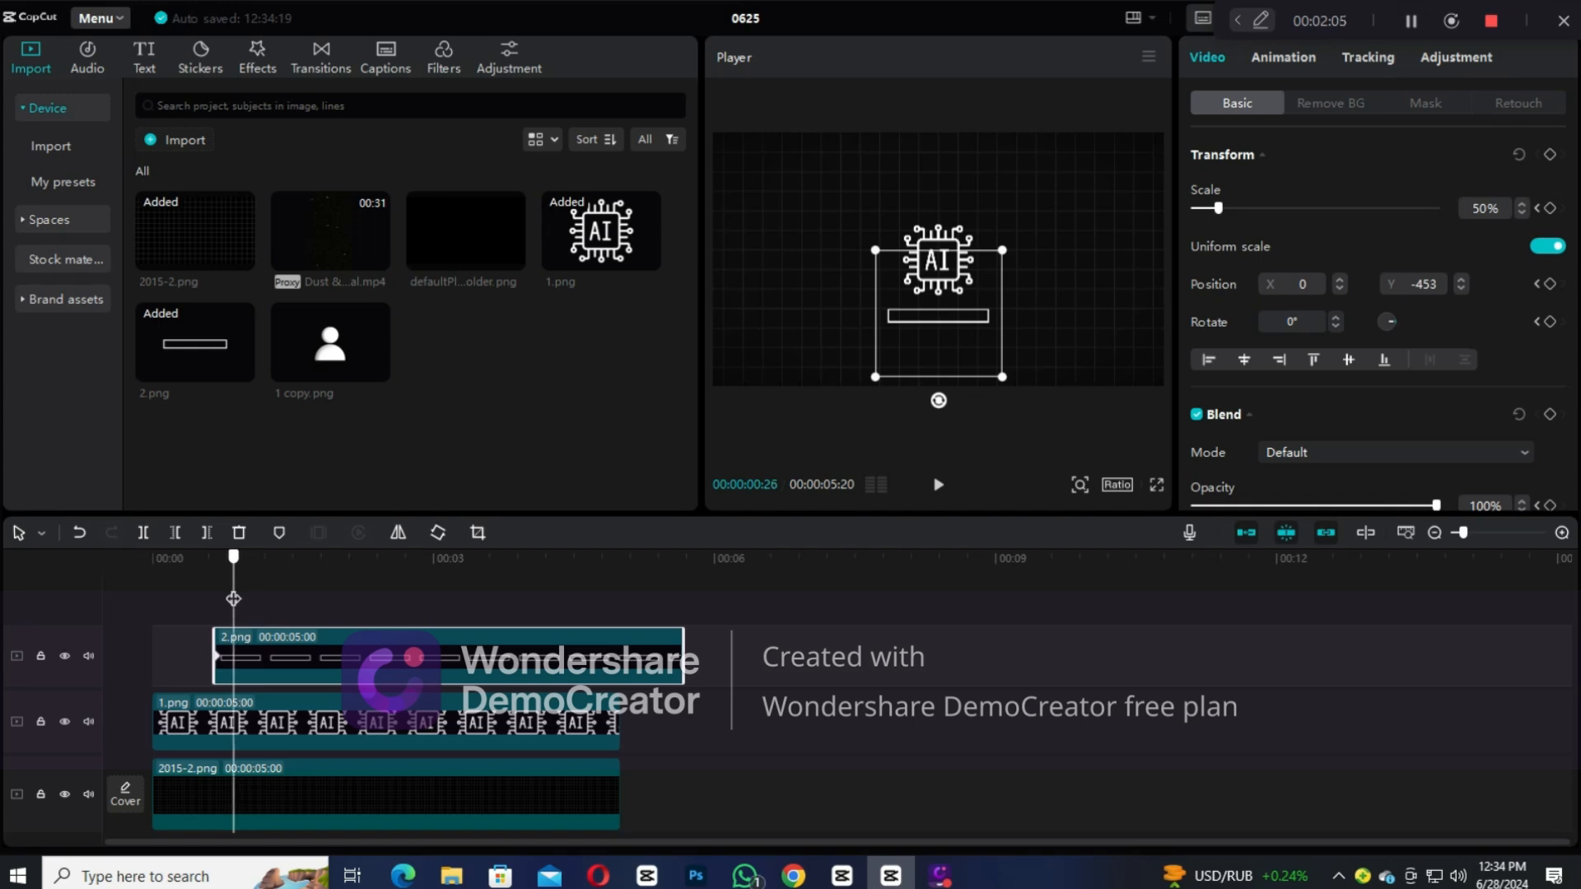
{"action": "left_click_drag", "start_coordinate": [236, 599], "coordinate": [232, 599]}
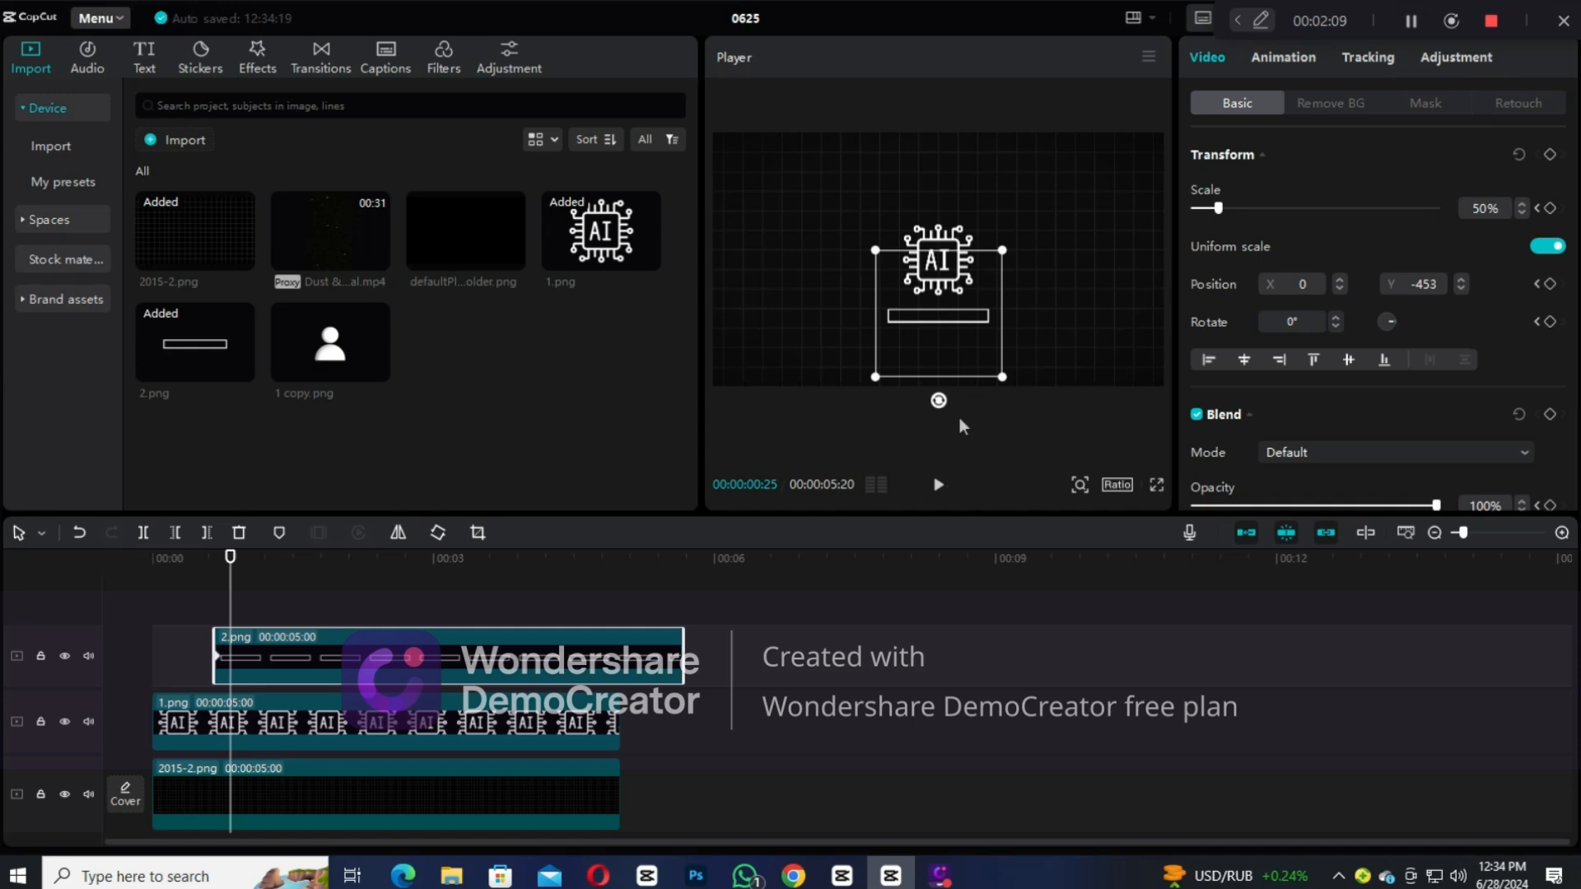
{"action": "left_click_drag", "start_coordinate": [970, 331], "coordinate": [968, 352]}
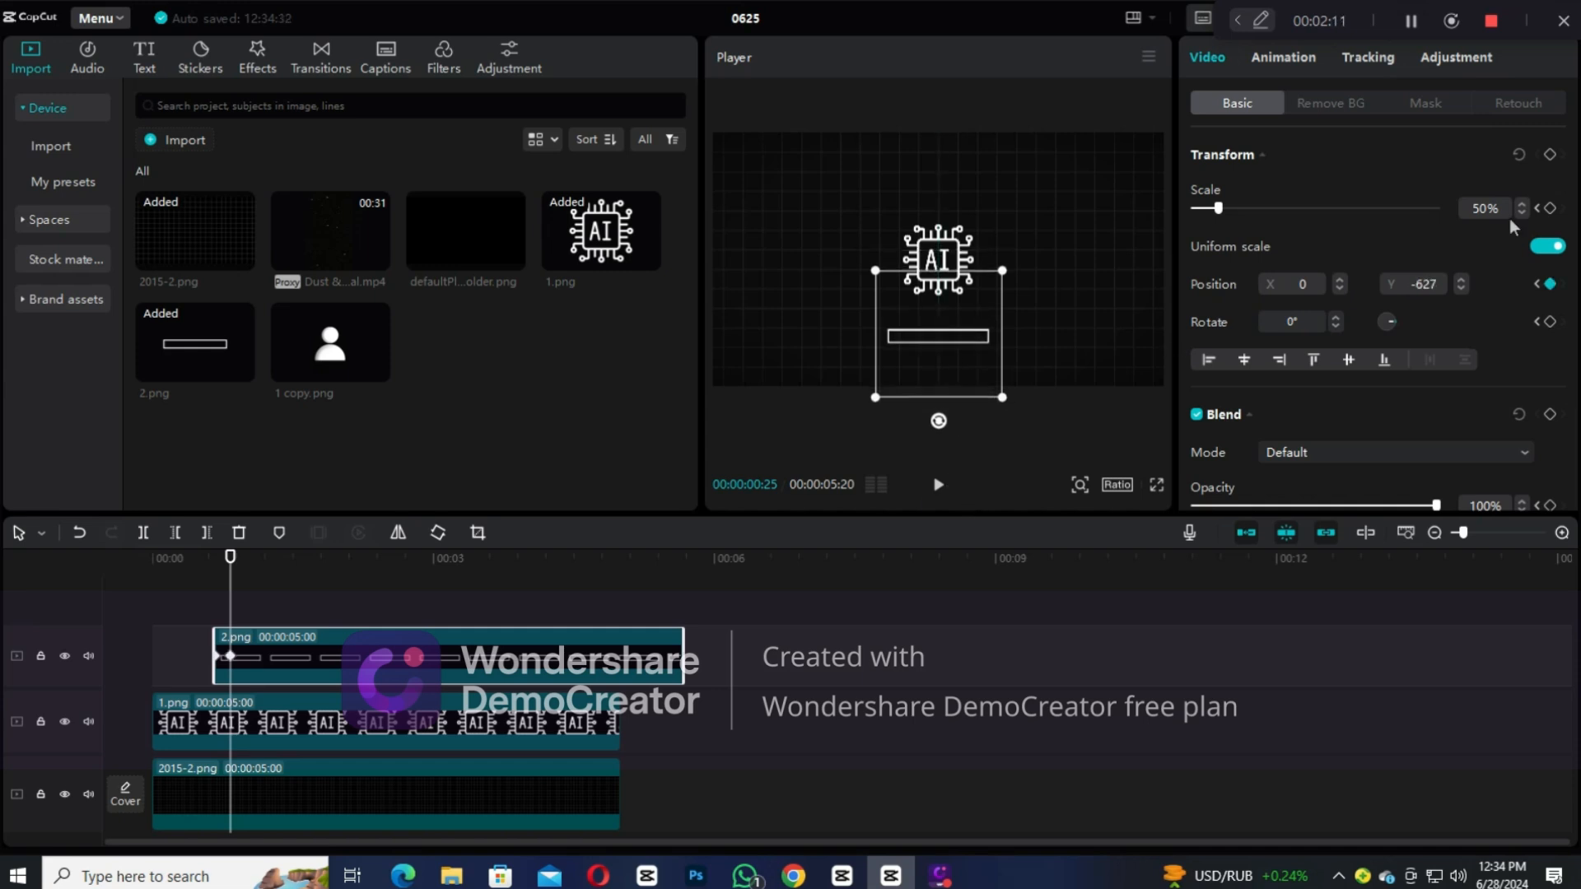
{"action": "left_click", "coordinate": [1548, 157]}
{"action": "left_click_drag", "start_coordinate": [1436, 506], "coordinate": [1194, 505]}
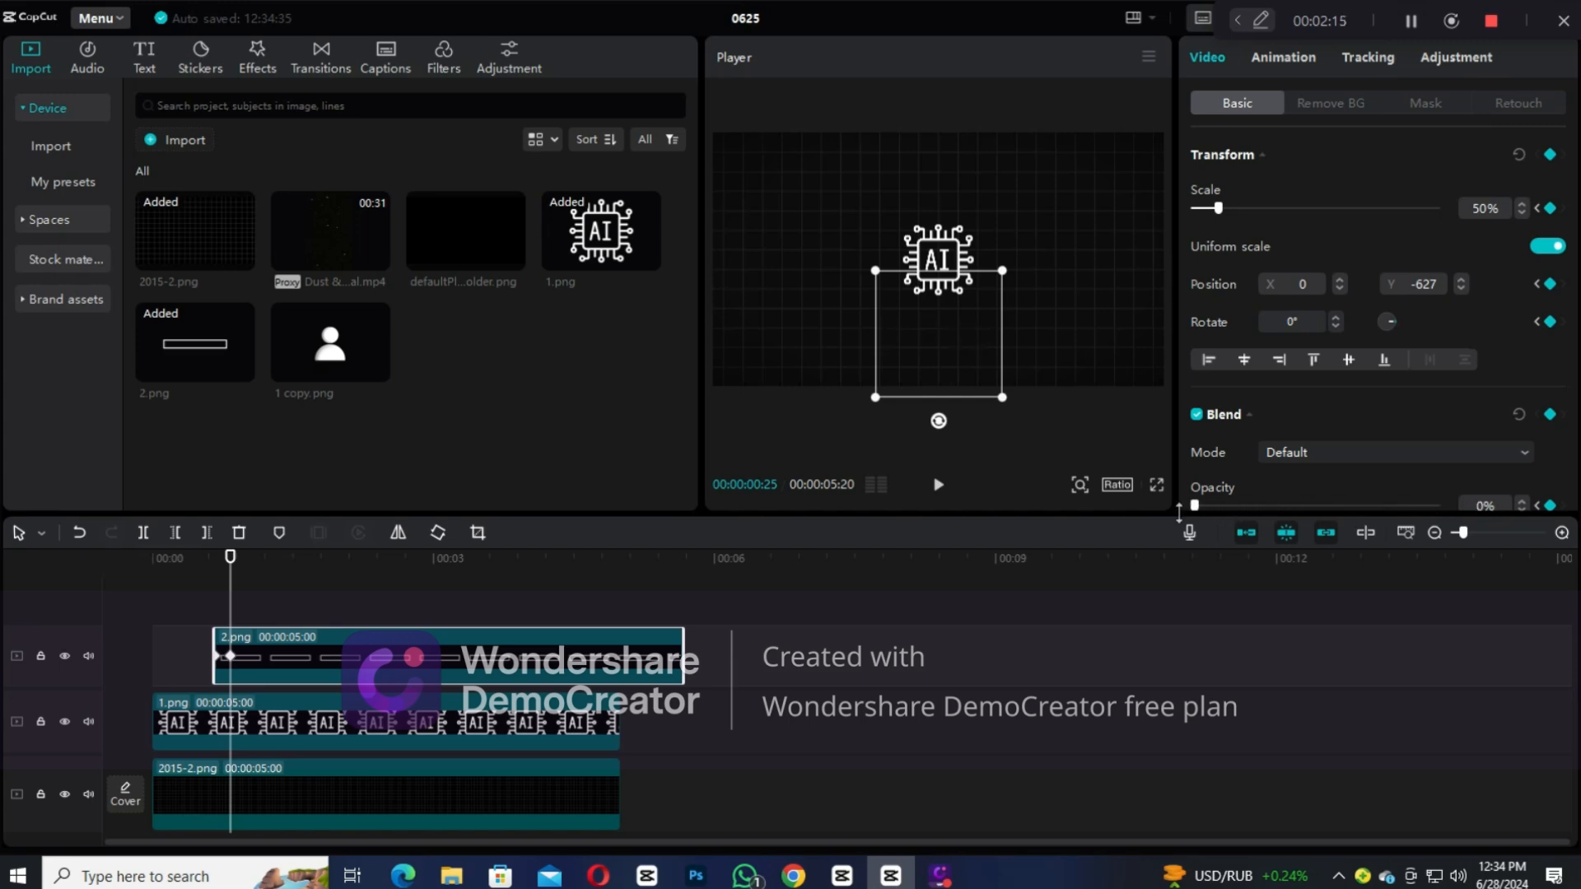
Step: Play back the rectangle's slide and fade animation repeatedly from 00:00:00:20
{"action": "left_click", "coordinate": [214, 605]}
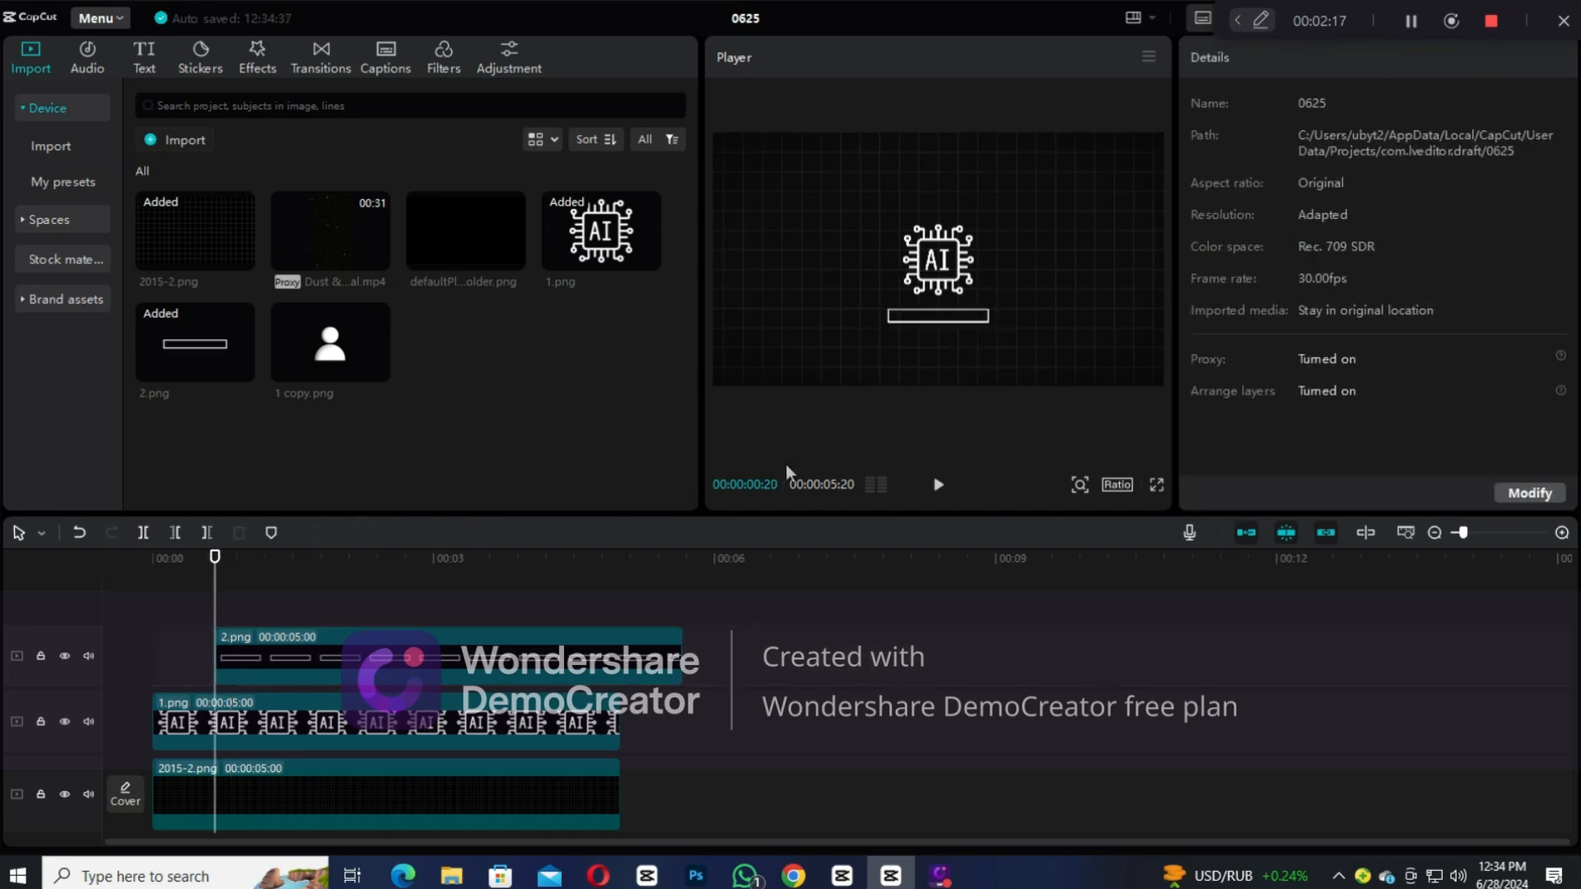
{"action": "left_click", "coordinate": [937, 485]}
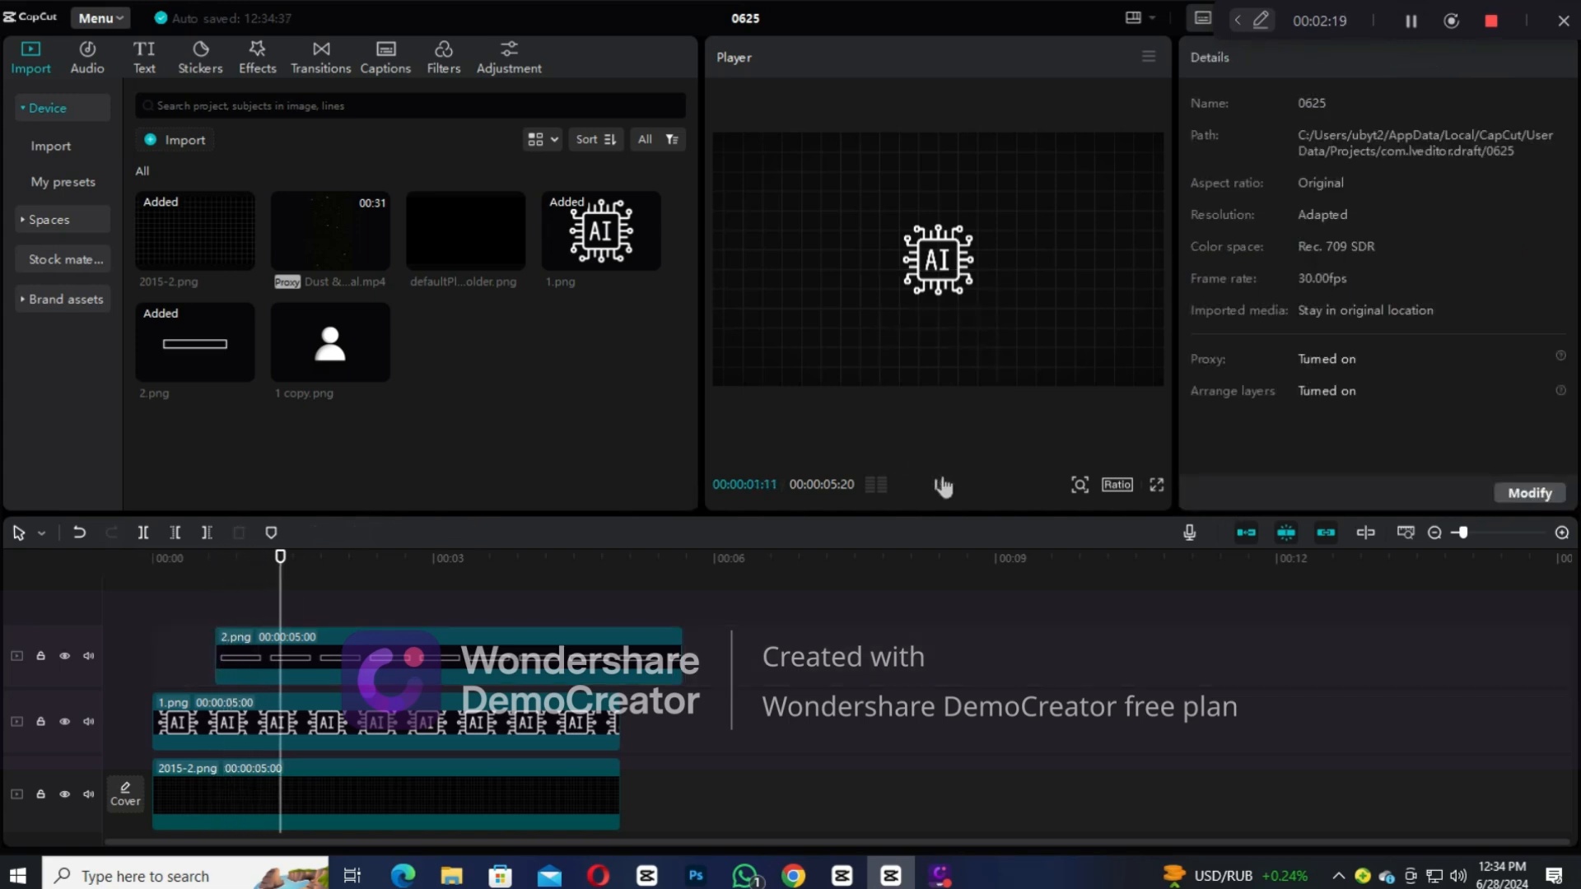
{"action": "key", "text": "space"}
{"action": "left_click", "coordinate": [225, 614]}
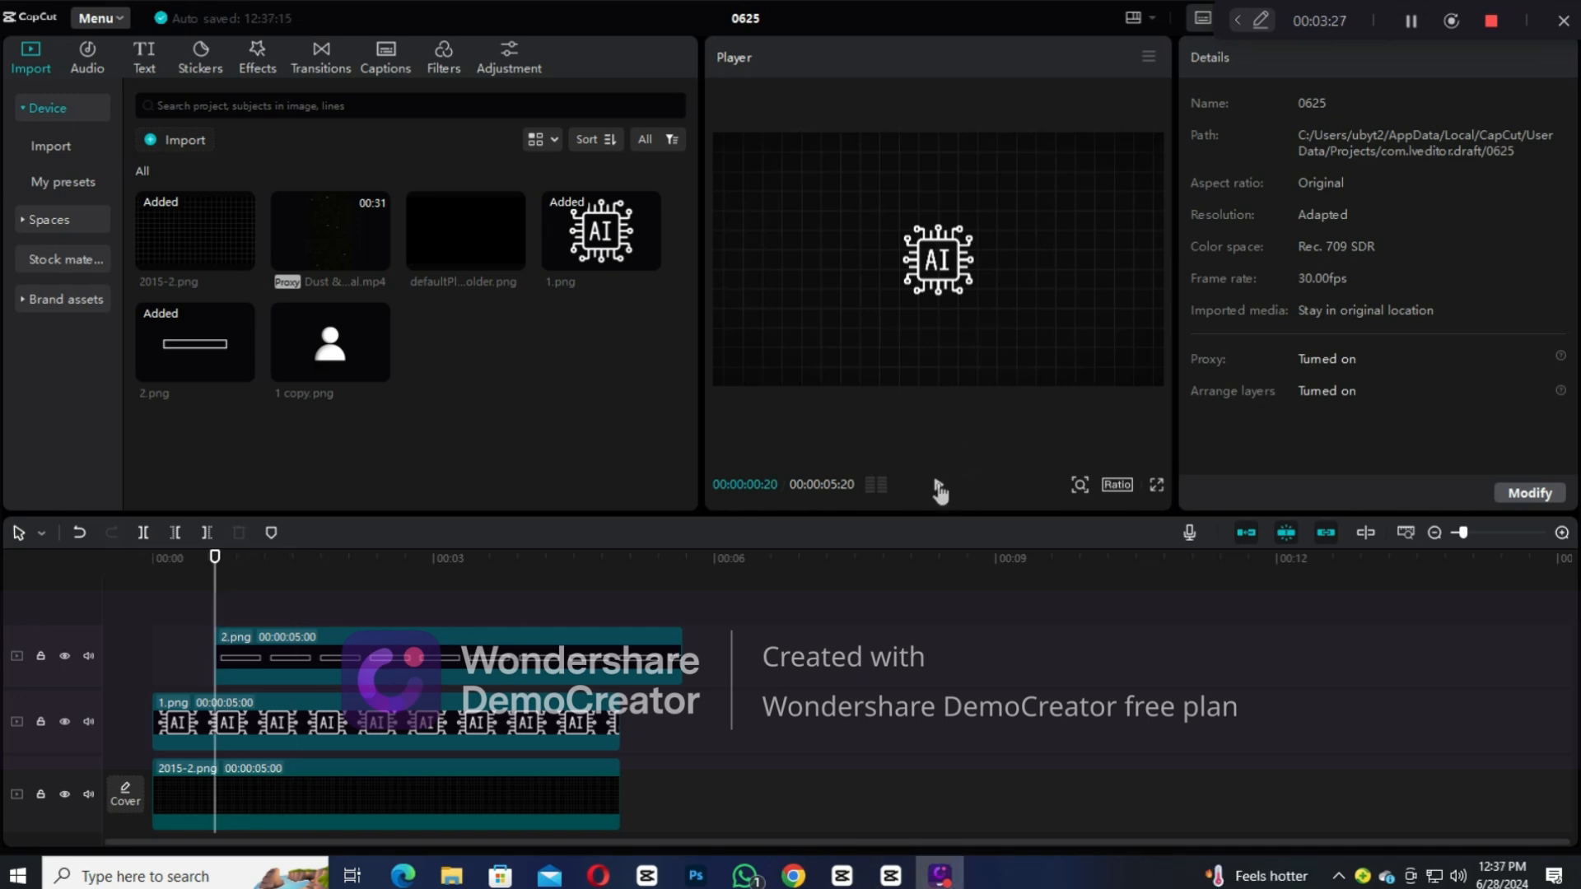
{"action": "left_click", "coordinate": [938, 486]}
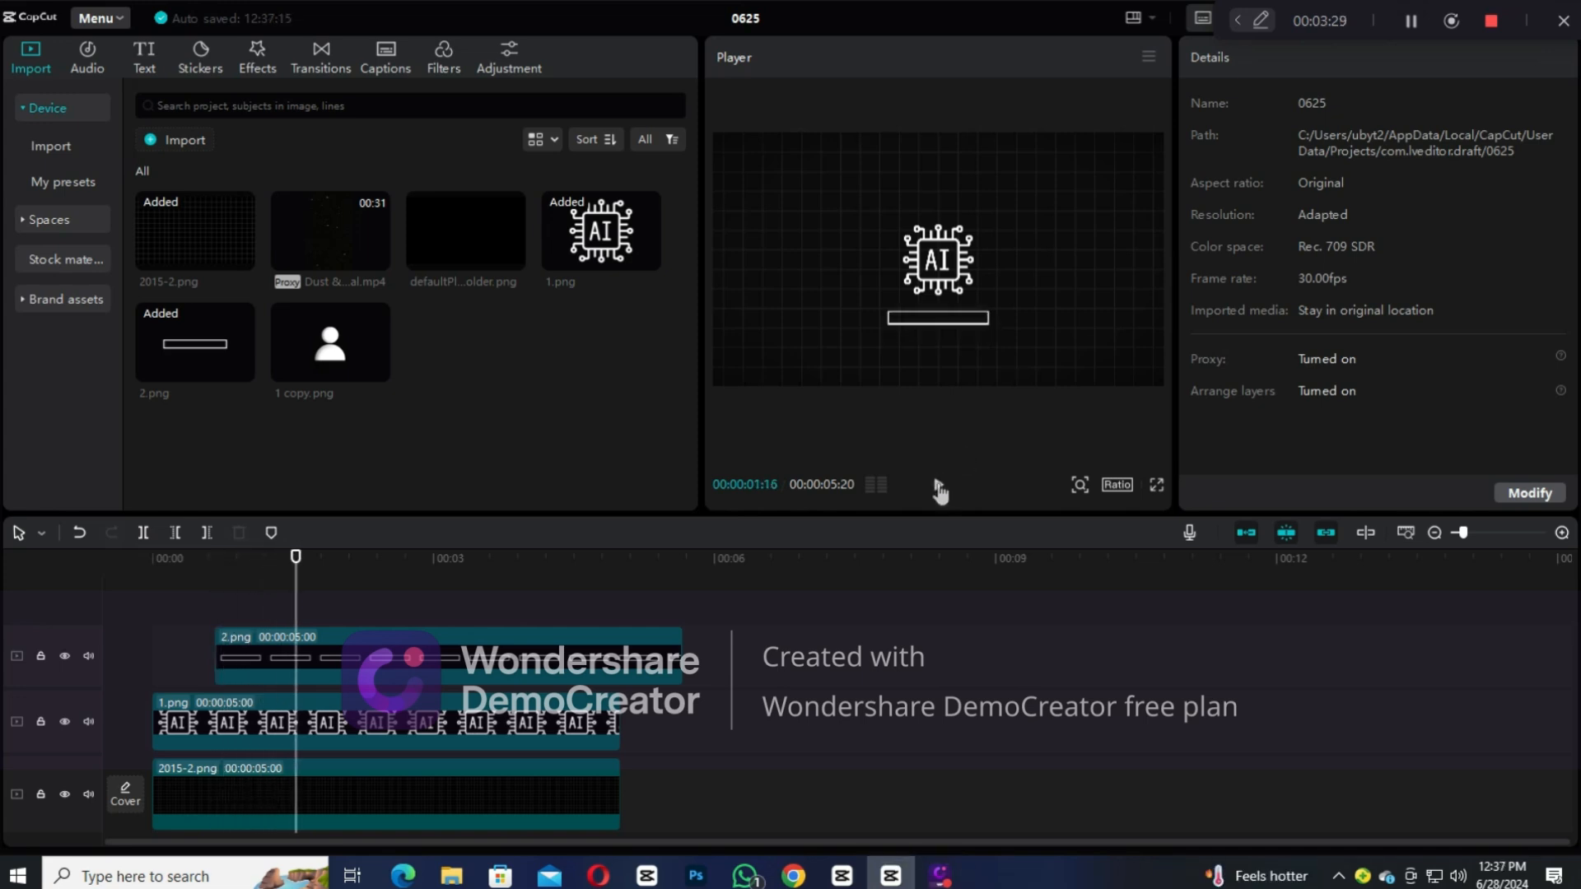
{"action": "left_click", "coordinate": [939, 491]}
{"action": "left_click", "coordinate": [216, 617]}
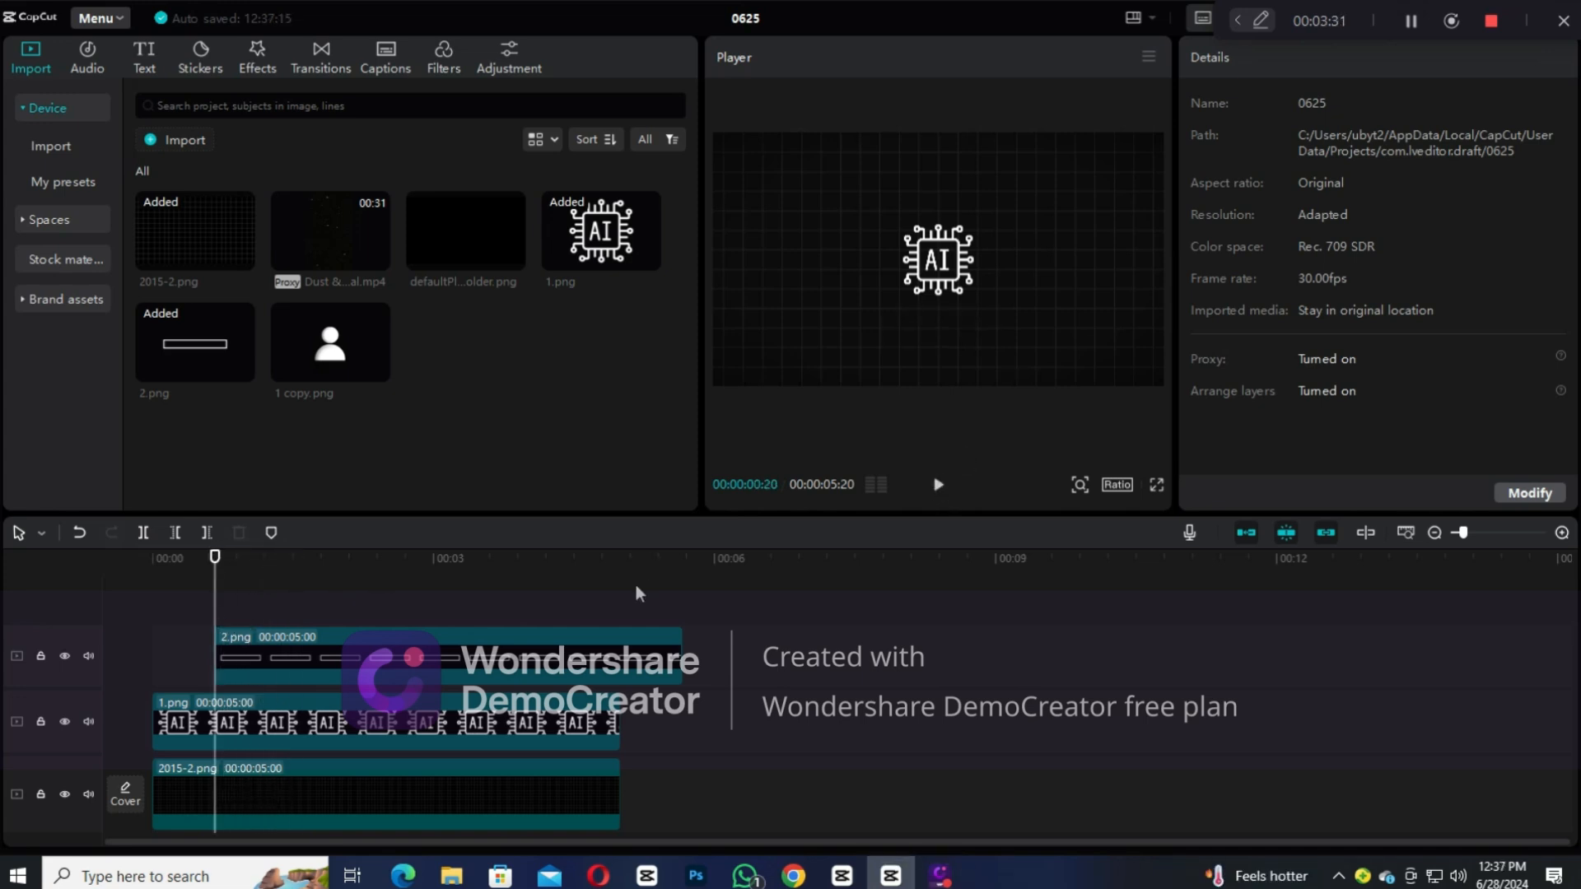
{"action": "left_click", "coordinate": [937, 486]}
{"action": "left_click", "coordinate": [937, 486]}
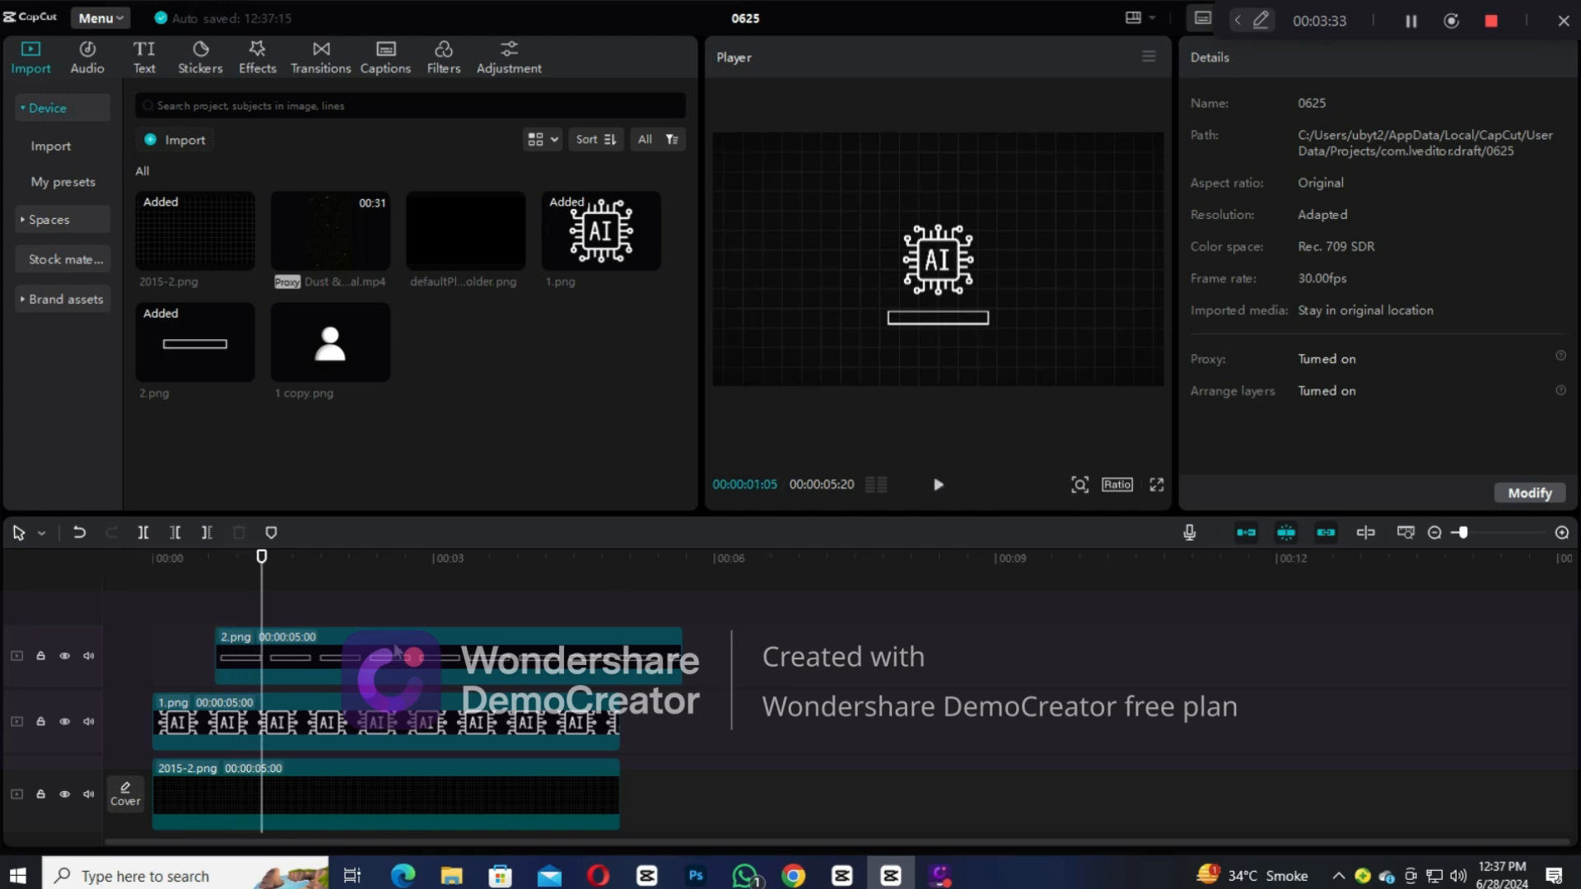
Step: Add a default text clip at 00:00:01:00 and replace its wording with a row of underscores
{"action": "left_click", "coordinate": [256, 671]}
{"action": "left_click", "coordinate": [247, 658]}
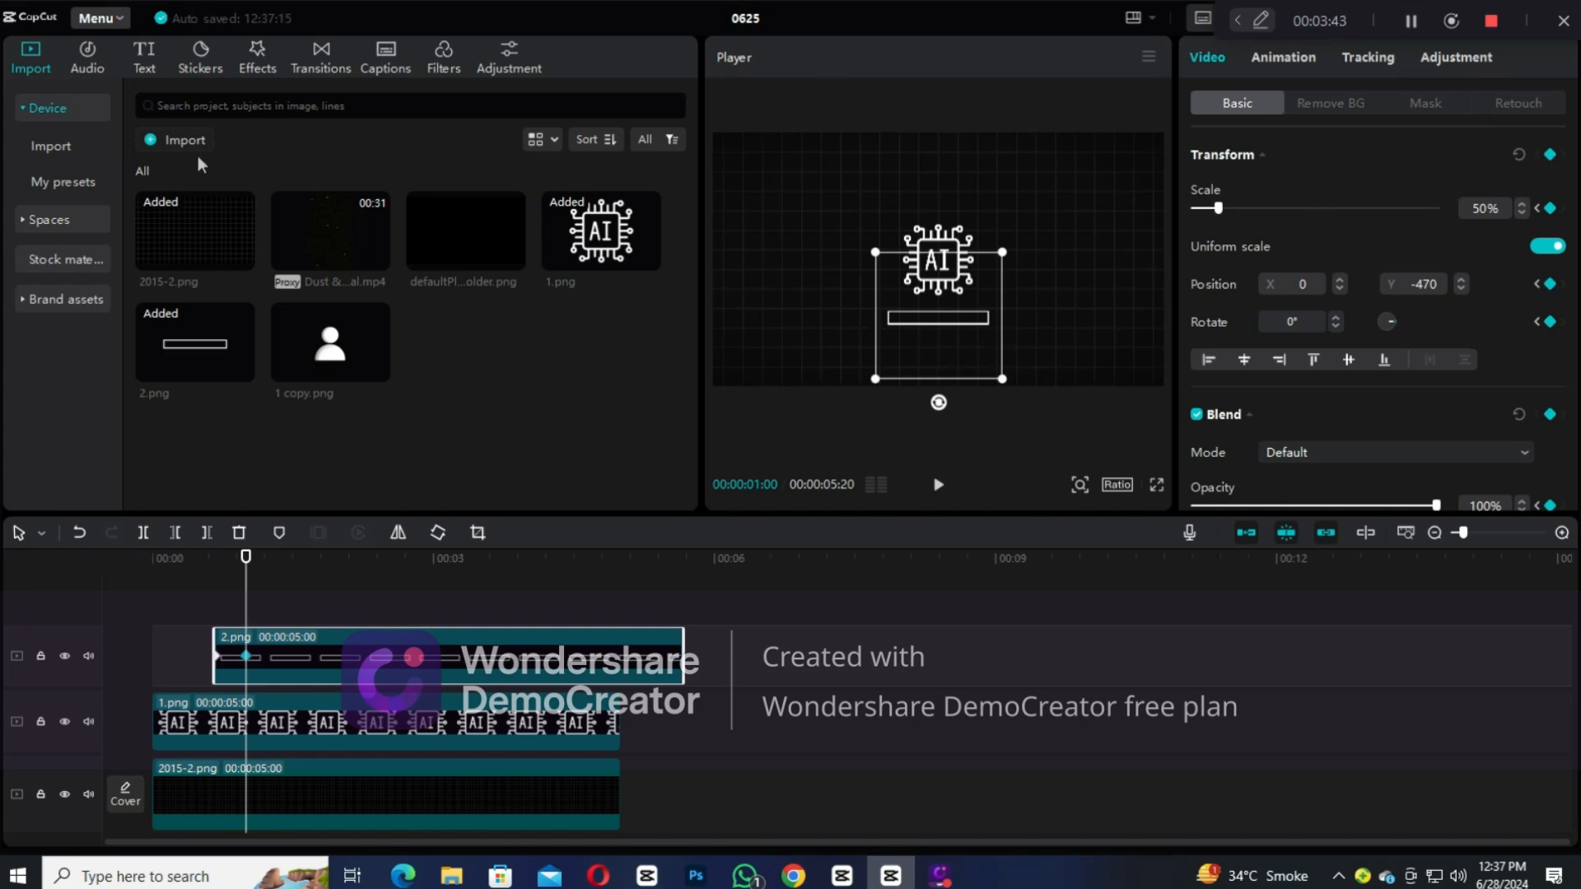
{"action": "left_click", "coordinate": [146, 74]}
{"action": "left_click", "coordinate": [207, 186]}
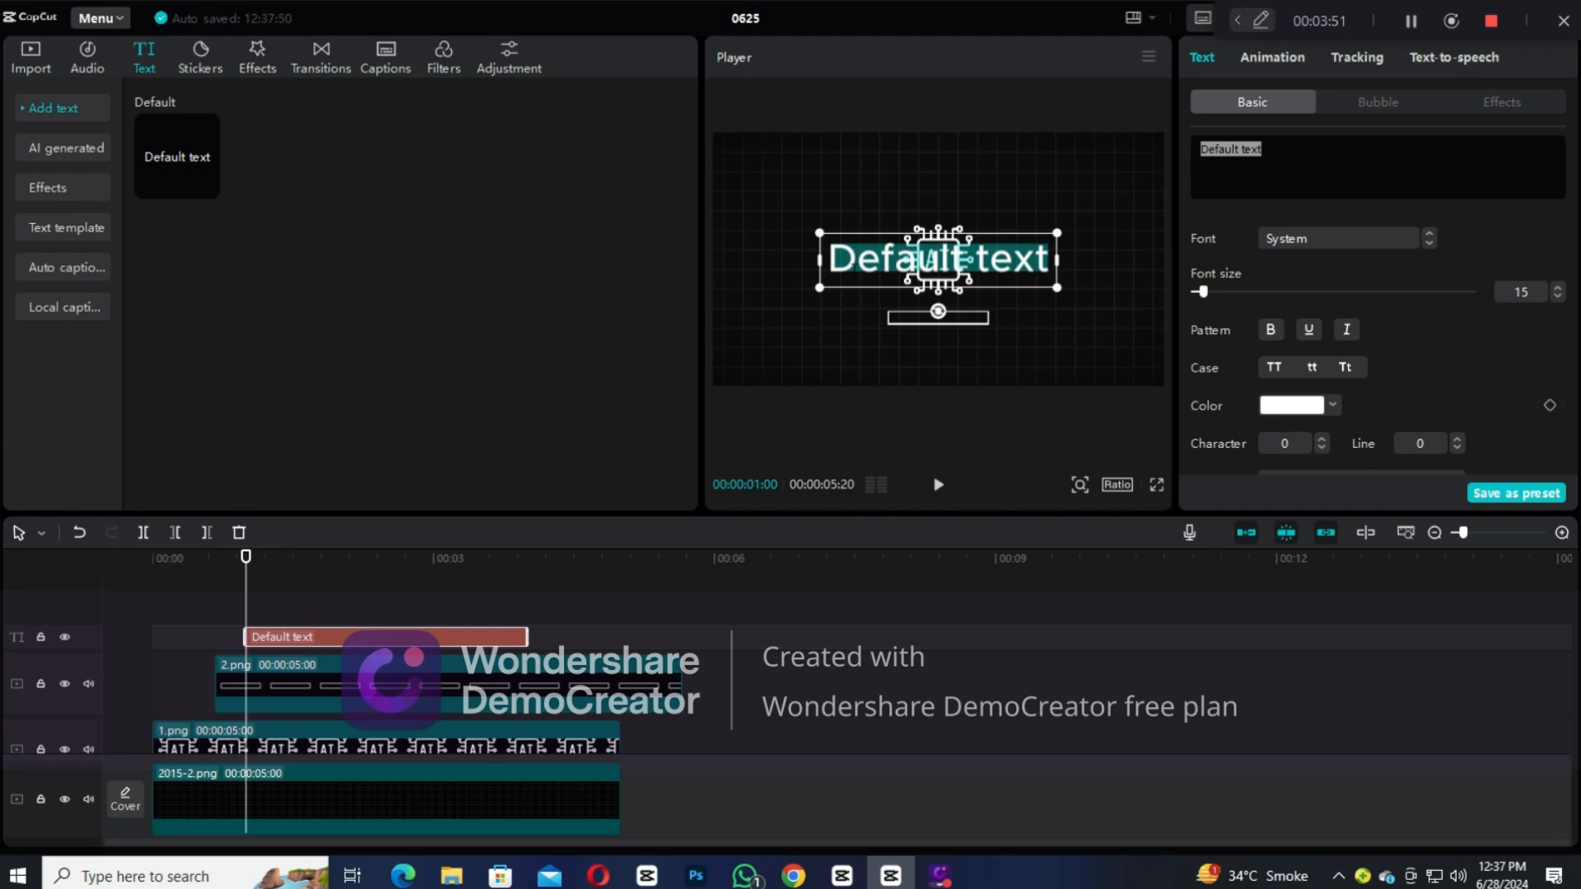
{"action": "key", "text": "BackSpace"}
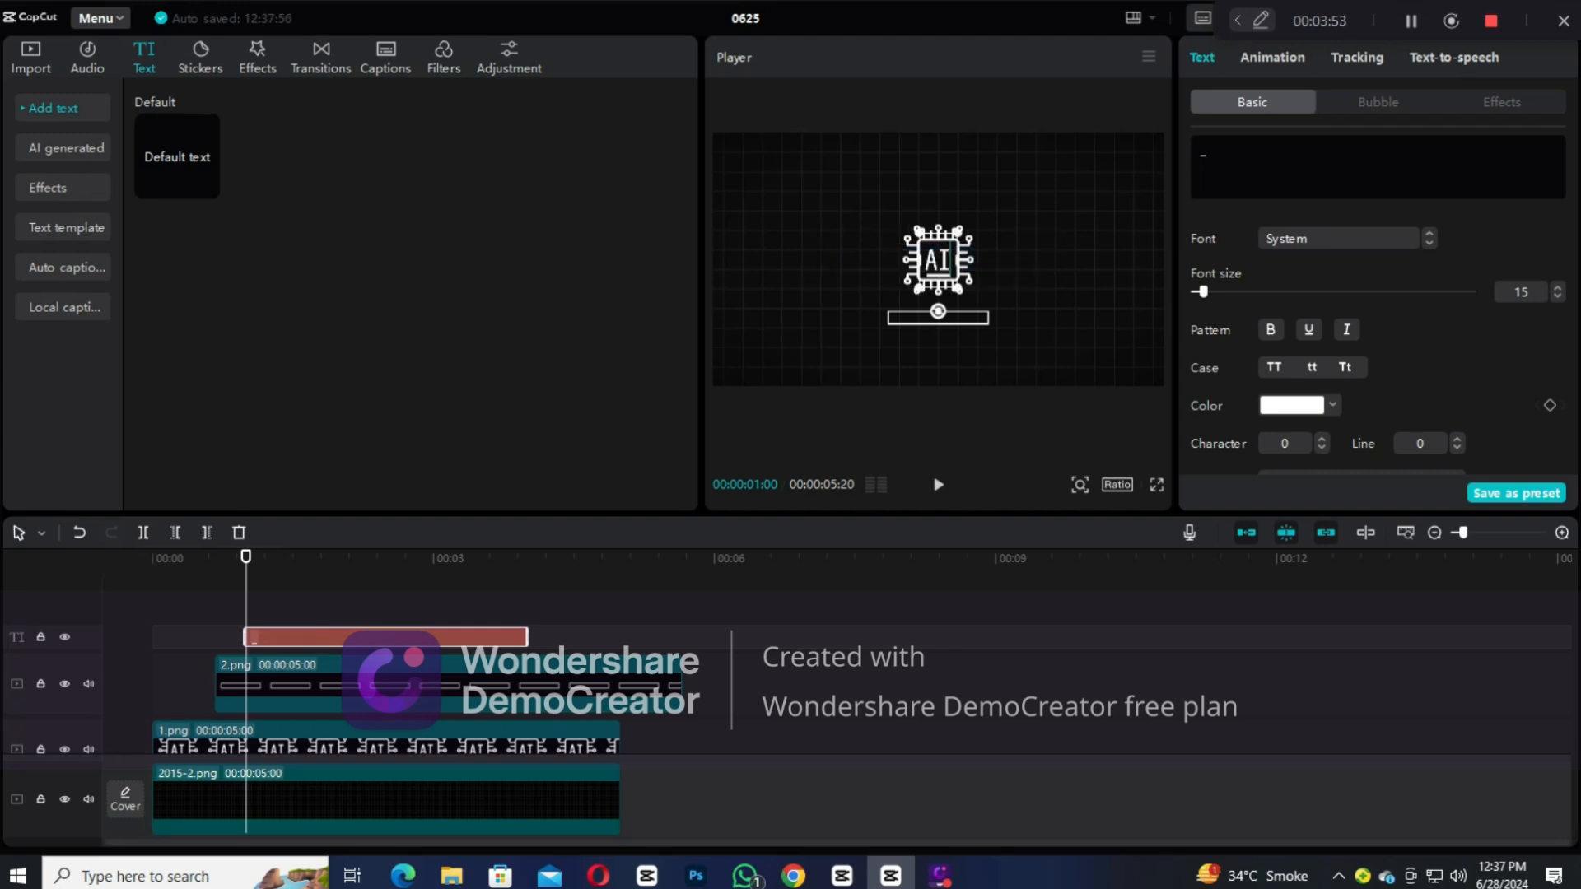
{"action": "type", "text": "____"}
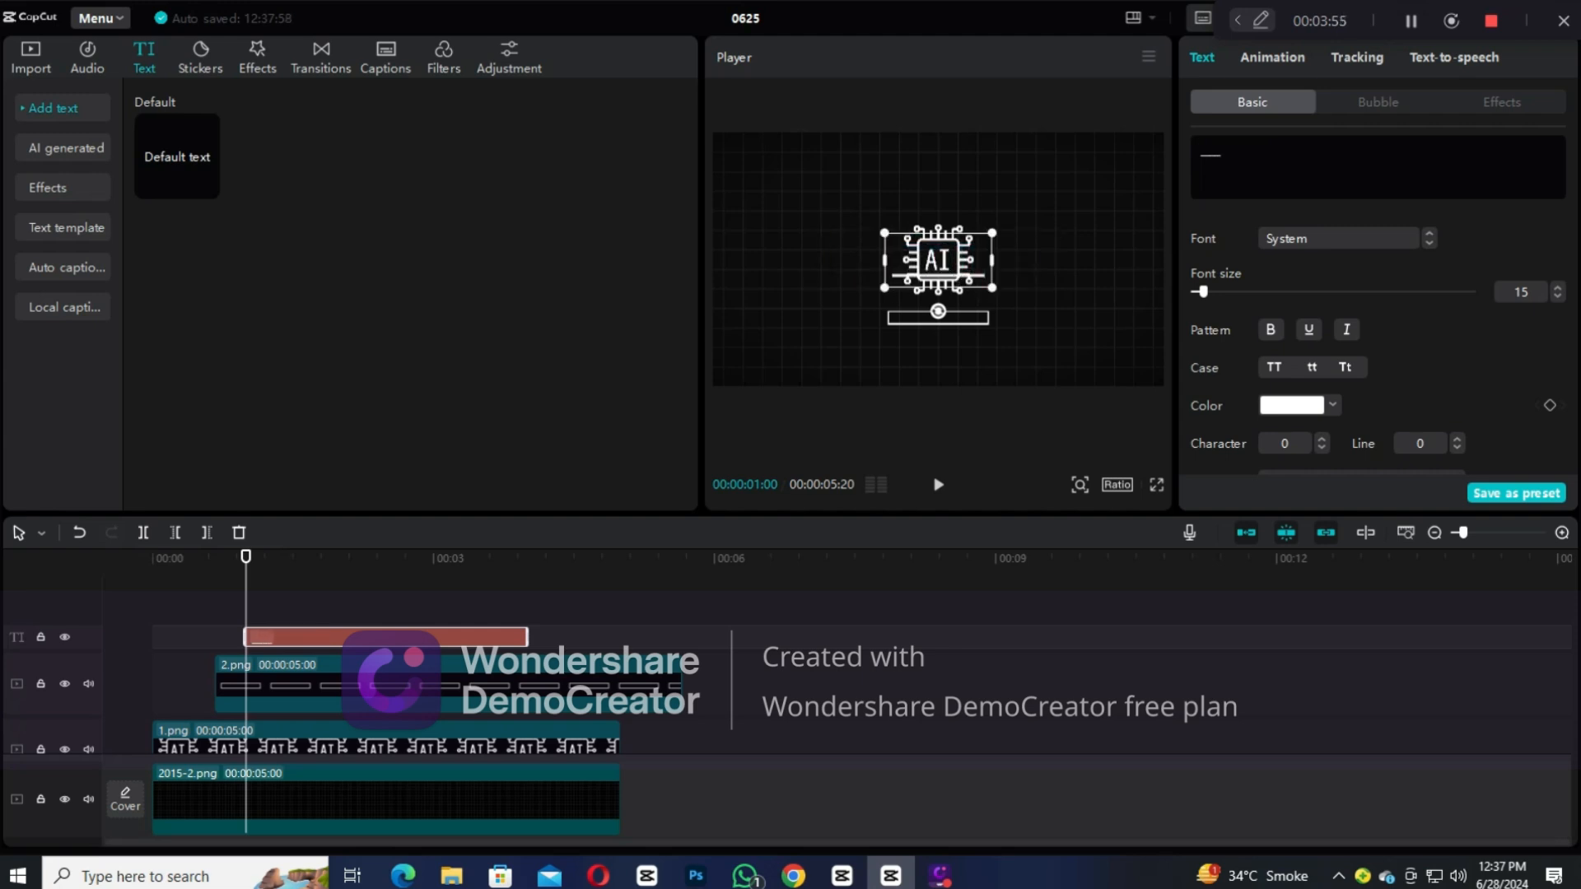
{"action": "type", "text": "____"}
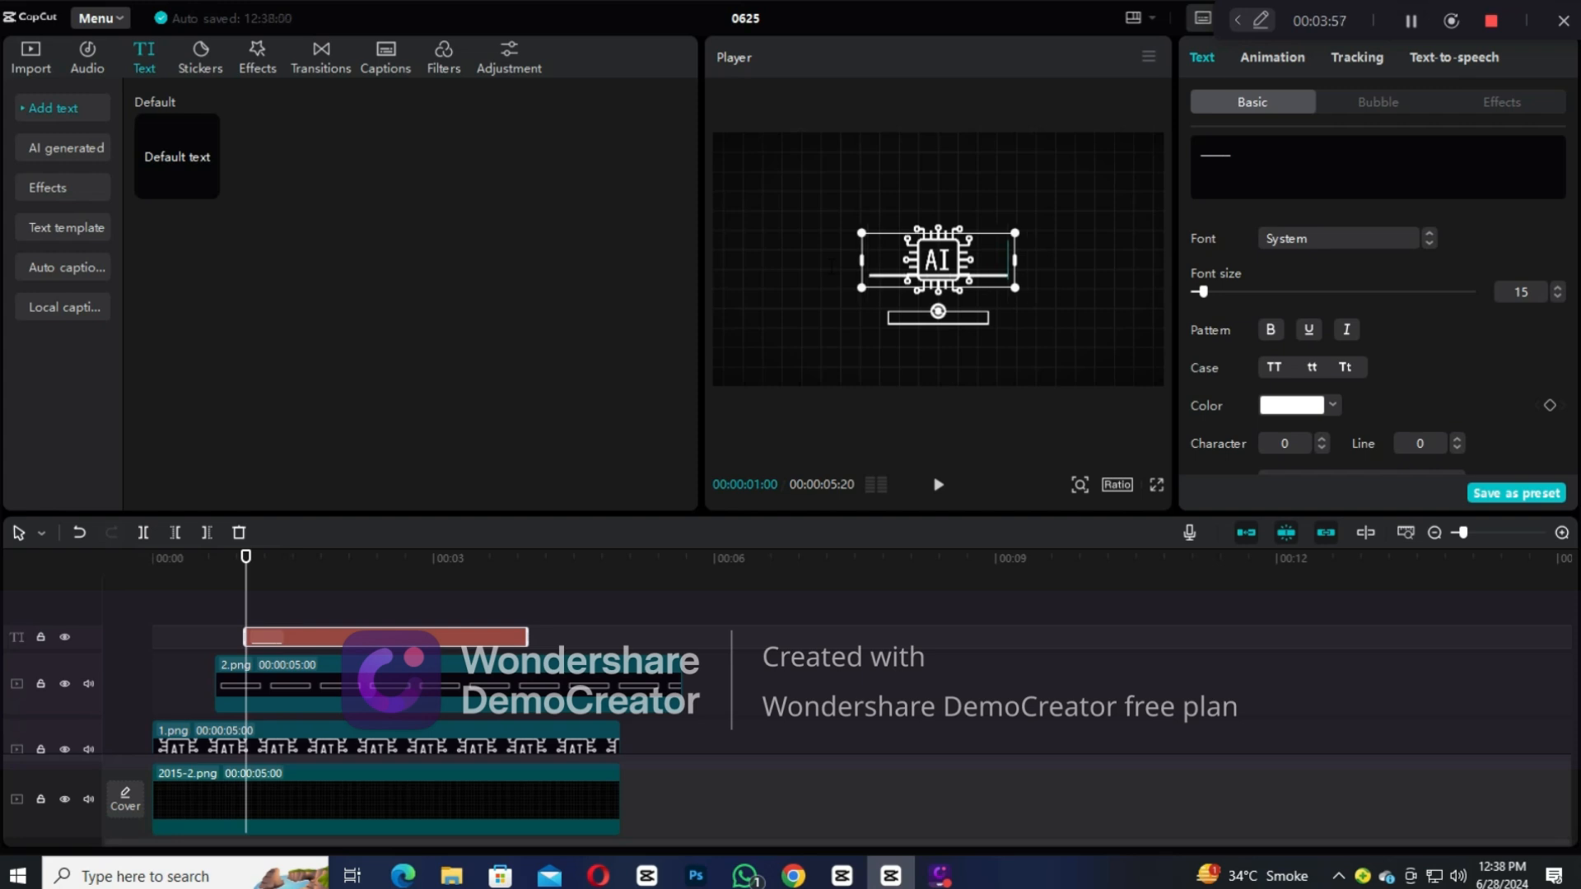
Step: Turn off uniform scale for the underscore text and set its scale width to 110% and scale height to 360%
{"action": "scroll", "coordinate": [1538, 418], "scroll_direction": "down", "scroll_amount": 1}
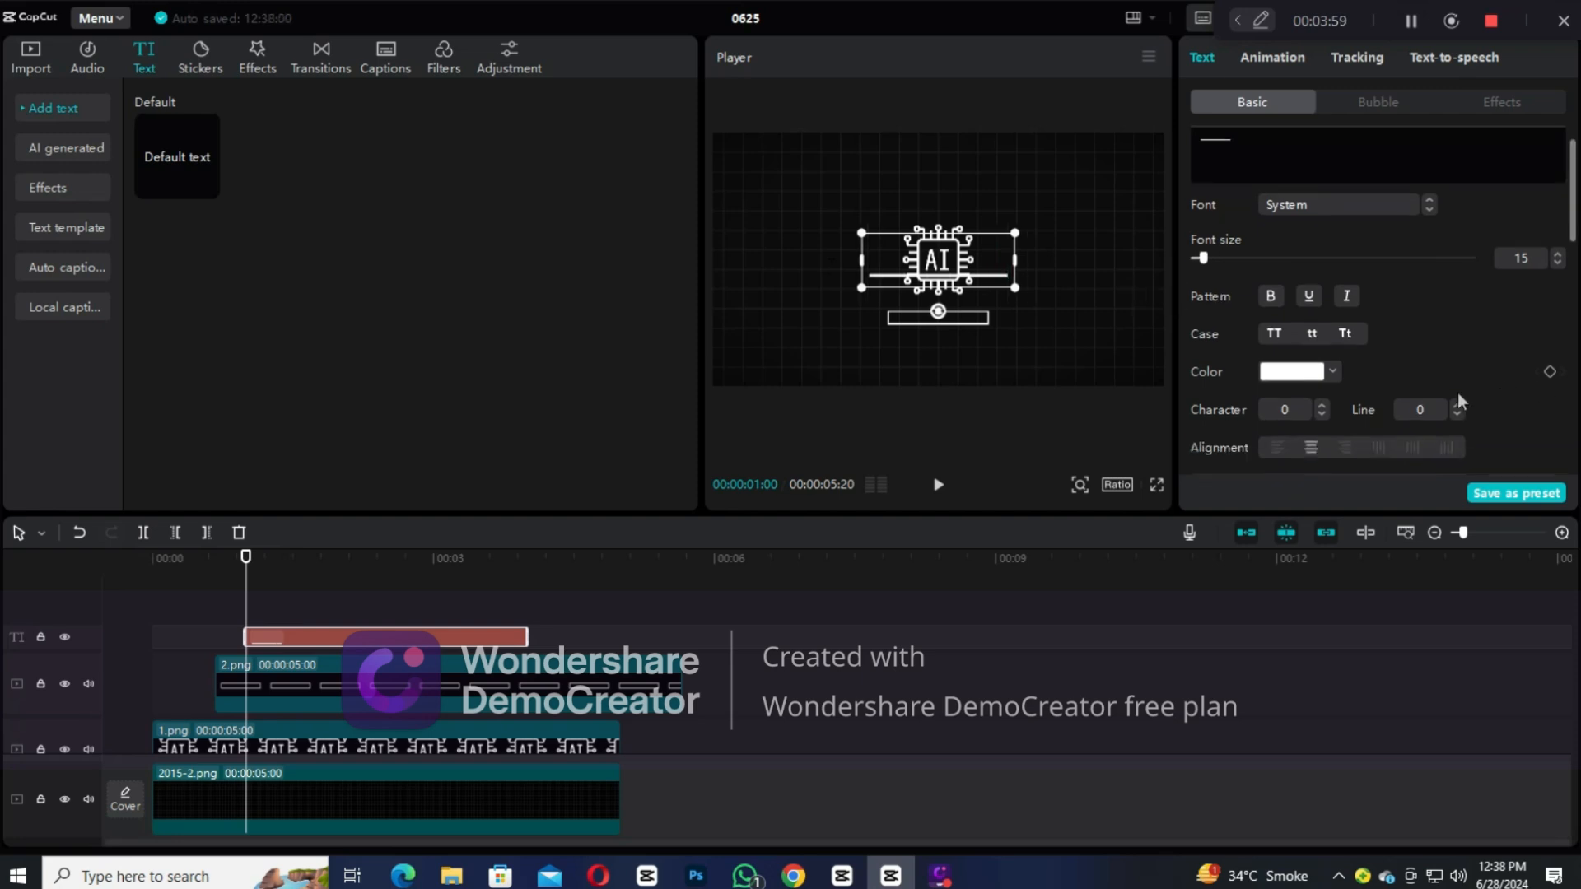
{"action": "scroll", "coordinate": [1344, 388], "scroll_direction": "down", "scroll_amount": 5}
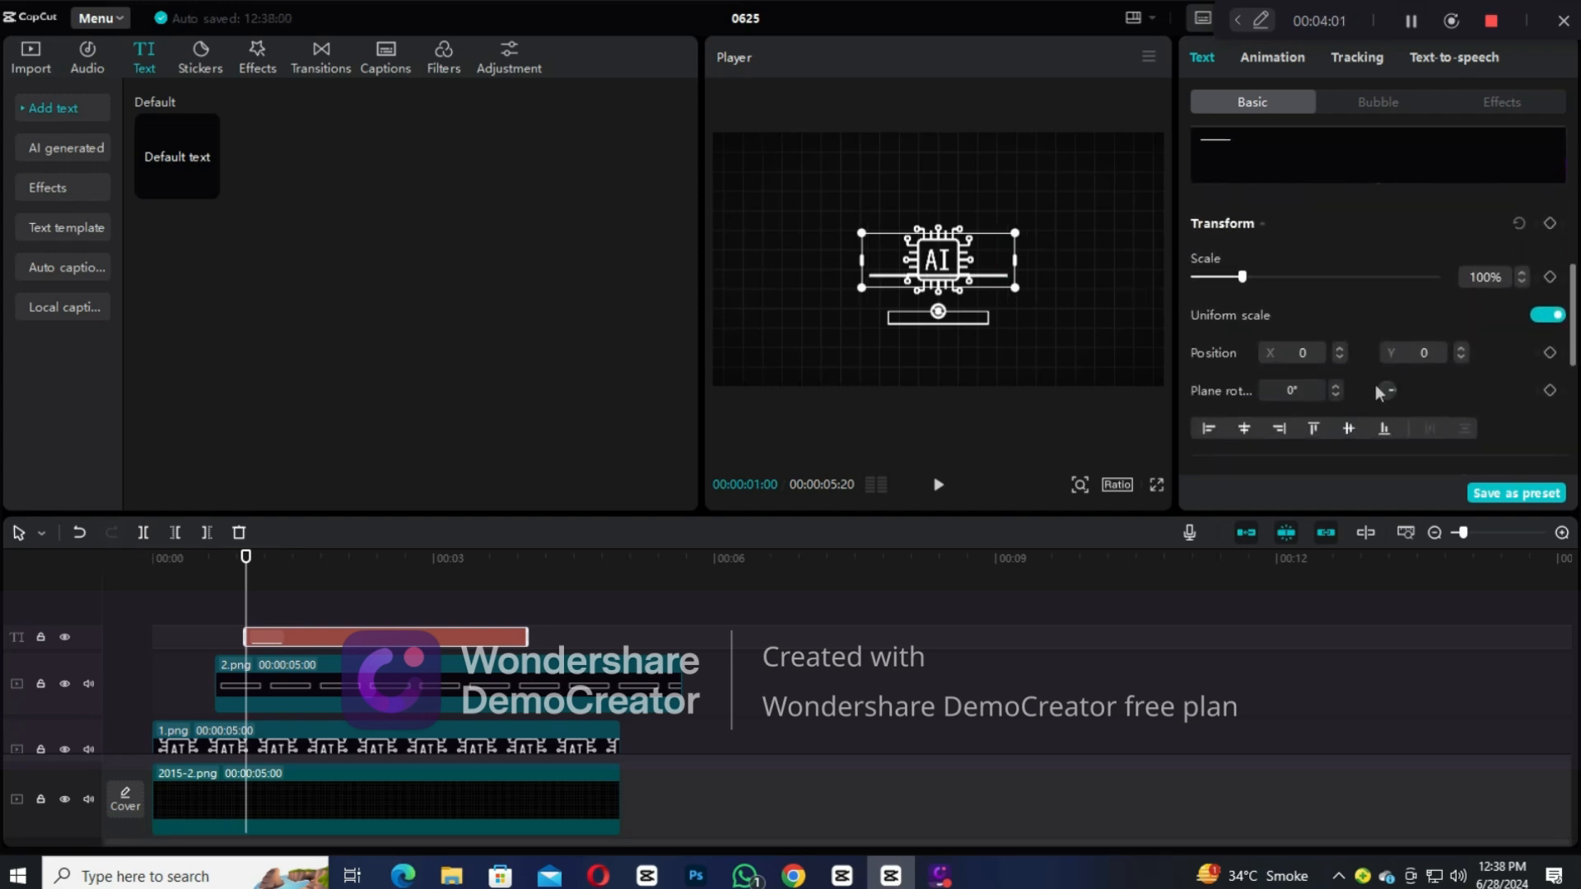
{"action": "left_click", "coordinate": [1549, 315]}
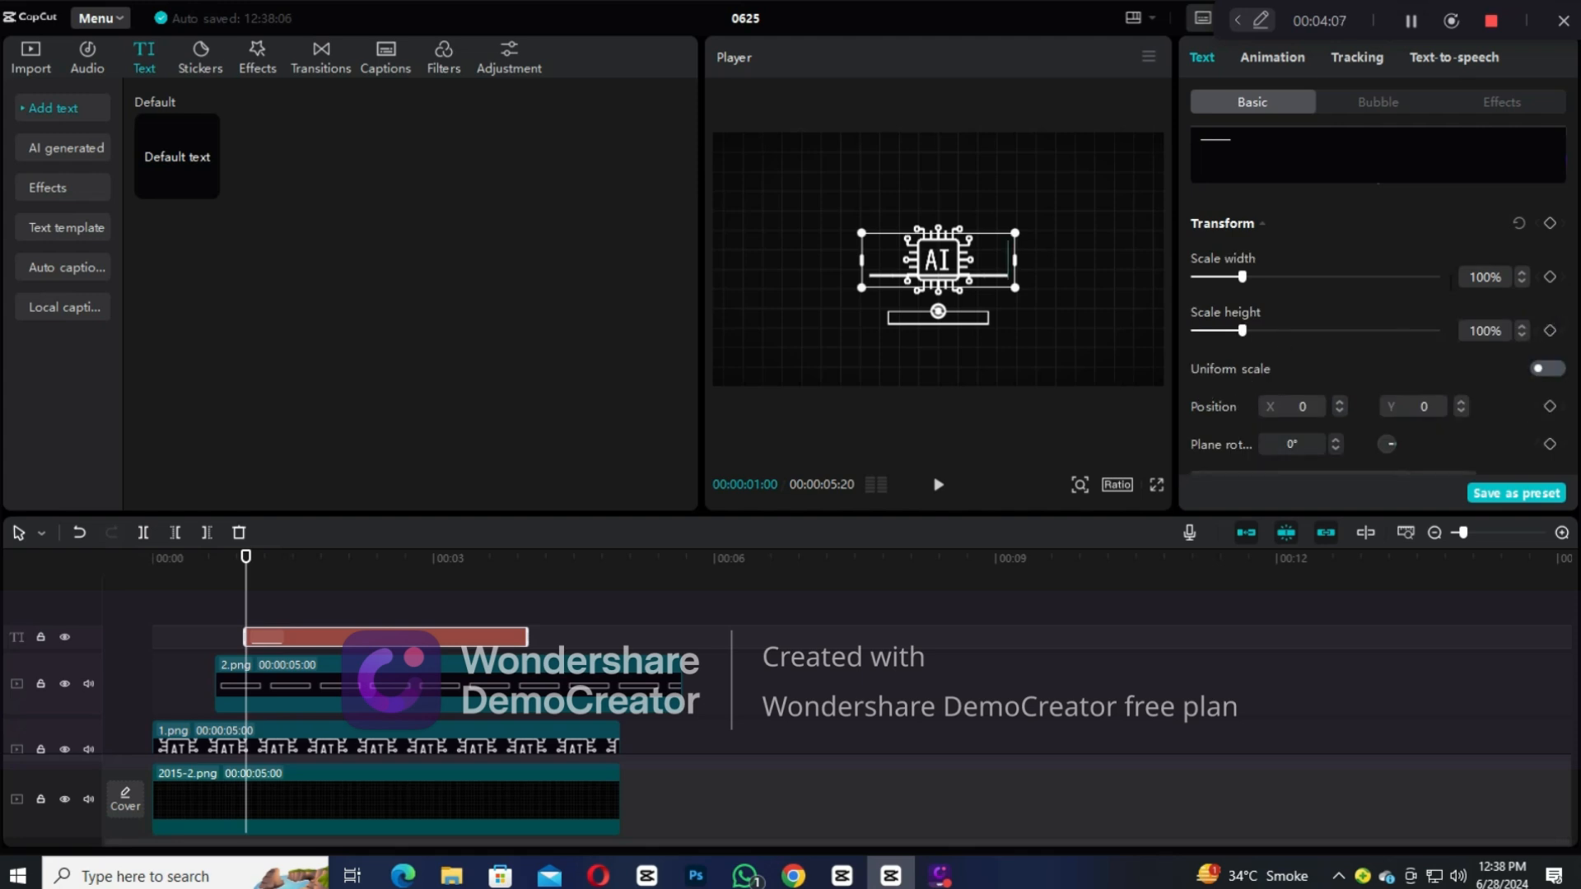
{"action": "left_click", "coordinate": [1482, 277]}
{"action": "type", "text": "110"}
{"action": "key", "text": "Return"}
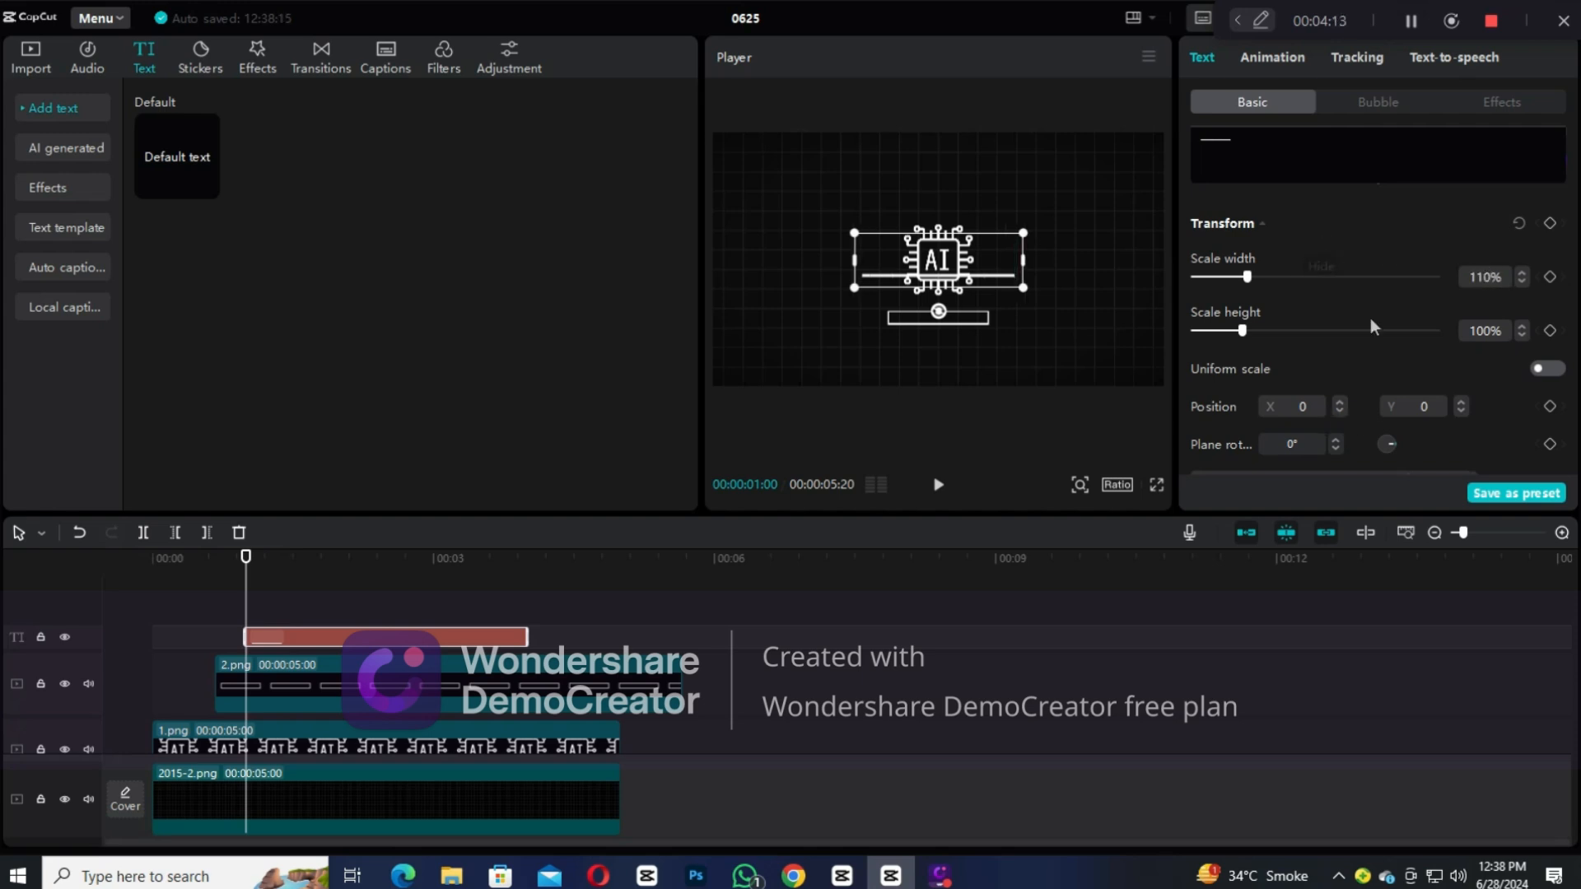
{"action": "left_click", "coordinate": [1494, 333]}
{"action": "type", "text": "360"}
{"action": "key", "text": "Return"}
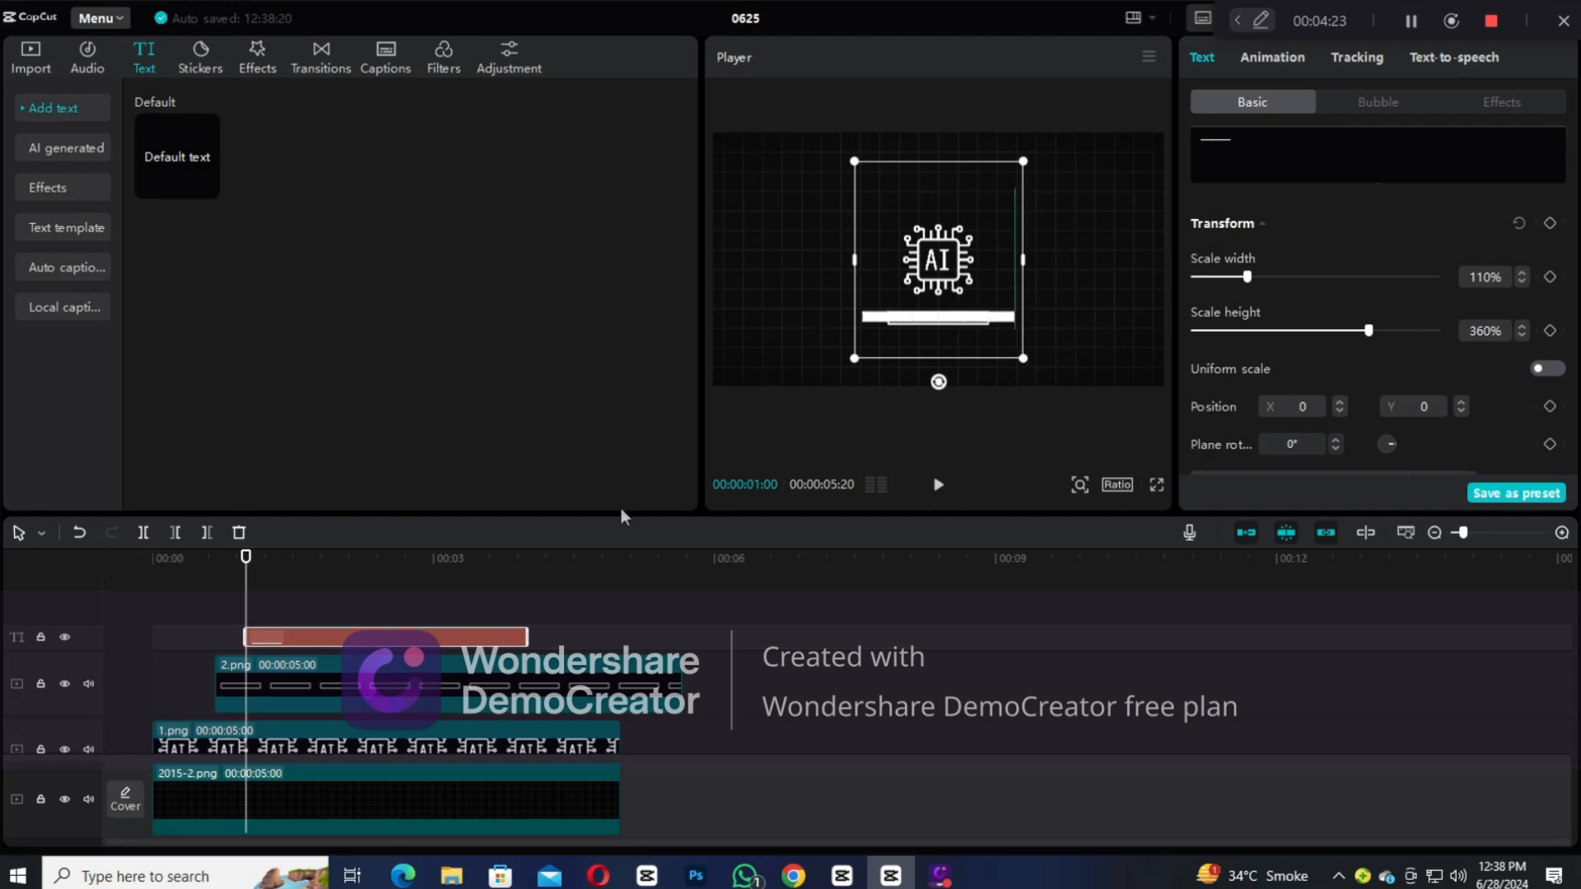
Step: Fit the underscore bar over the rectangle outline below the chip and color it bright green, 60FF00
{"action": "left_click", "coordinate": [794, 334]}
{"action": "left_click_drag", "start_coordinate": [986, 323], "coordinate": [1005, 326]}
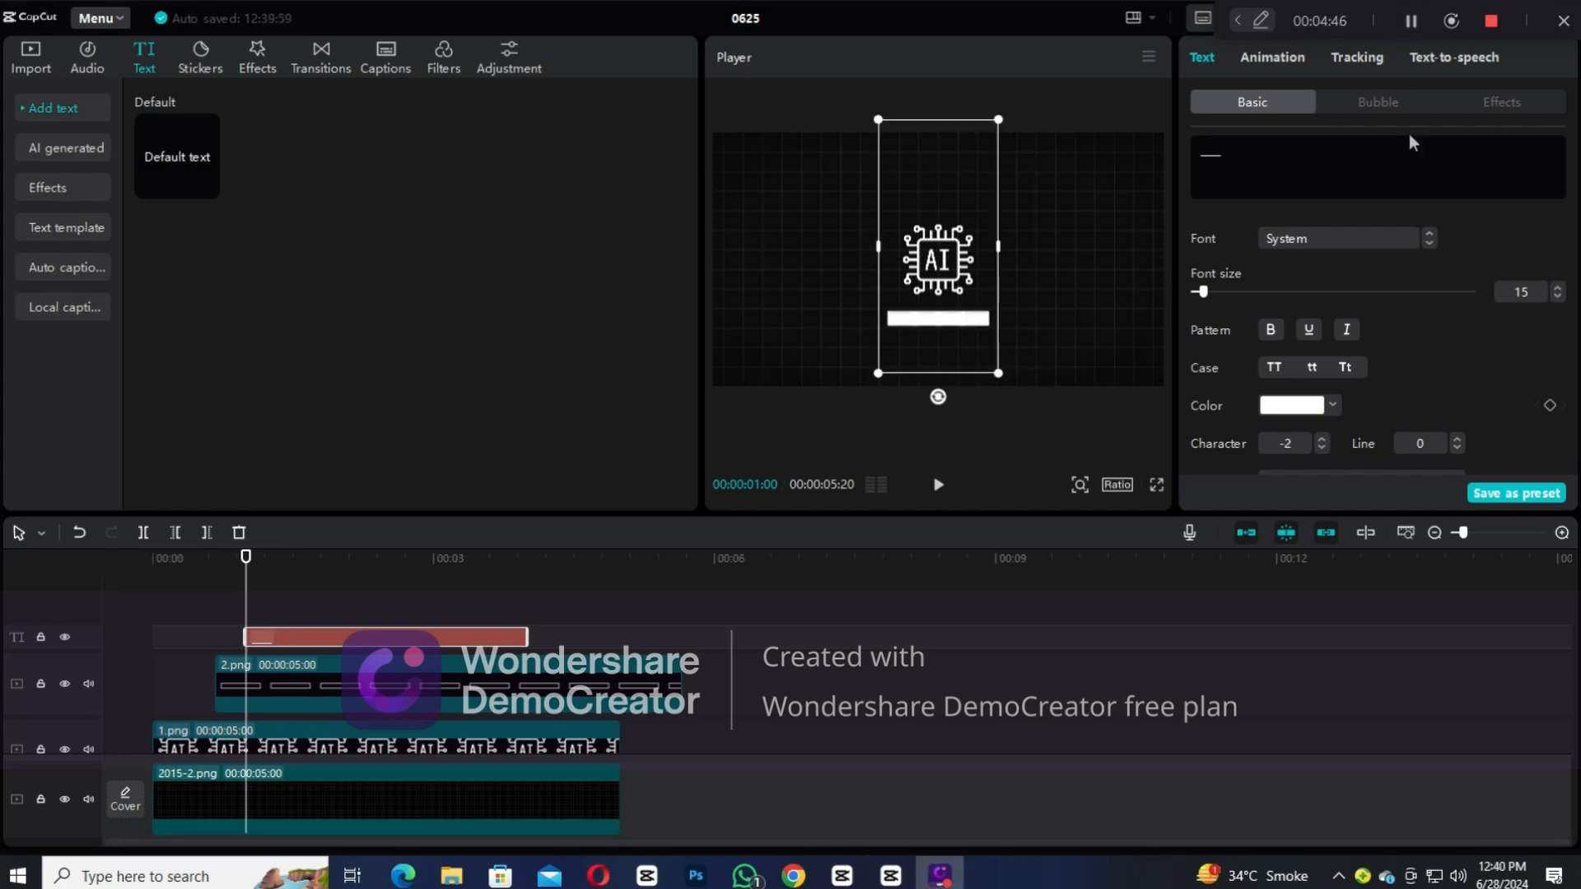
{"action": "left_click", "coordinate": [1335, 406]}
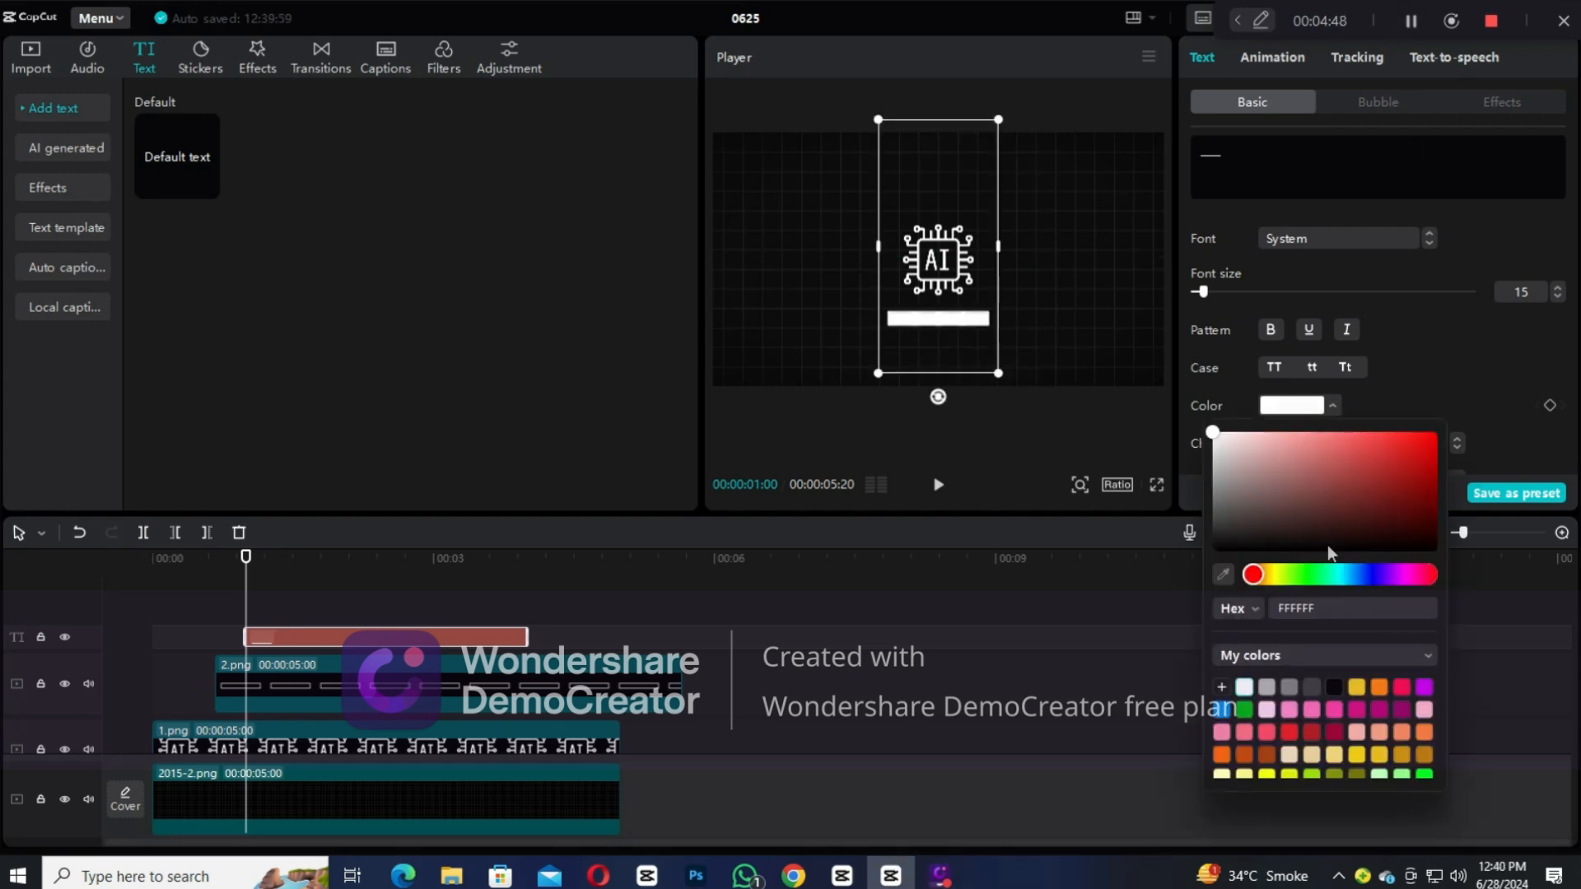
{"action": "left_click", "coordinate": [1306, 574]}
{"action": "left_click", "coordinate": [1428, 441]}
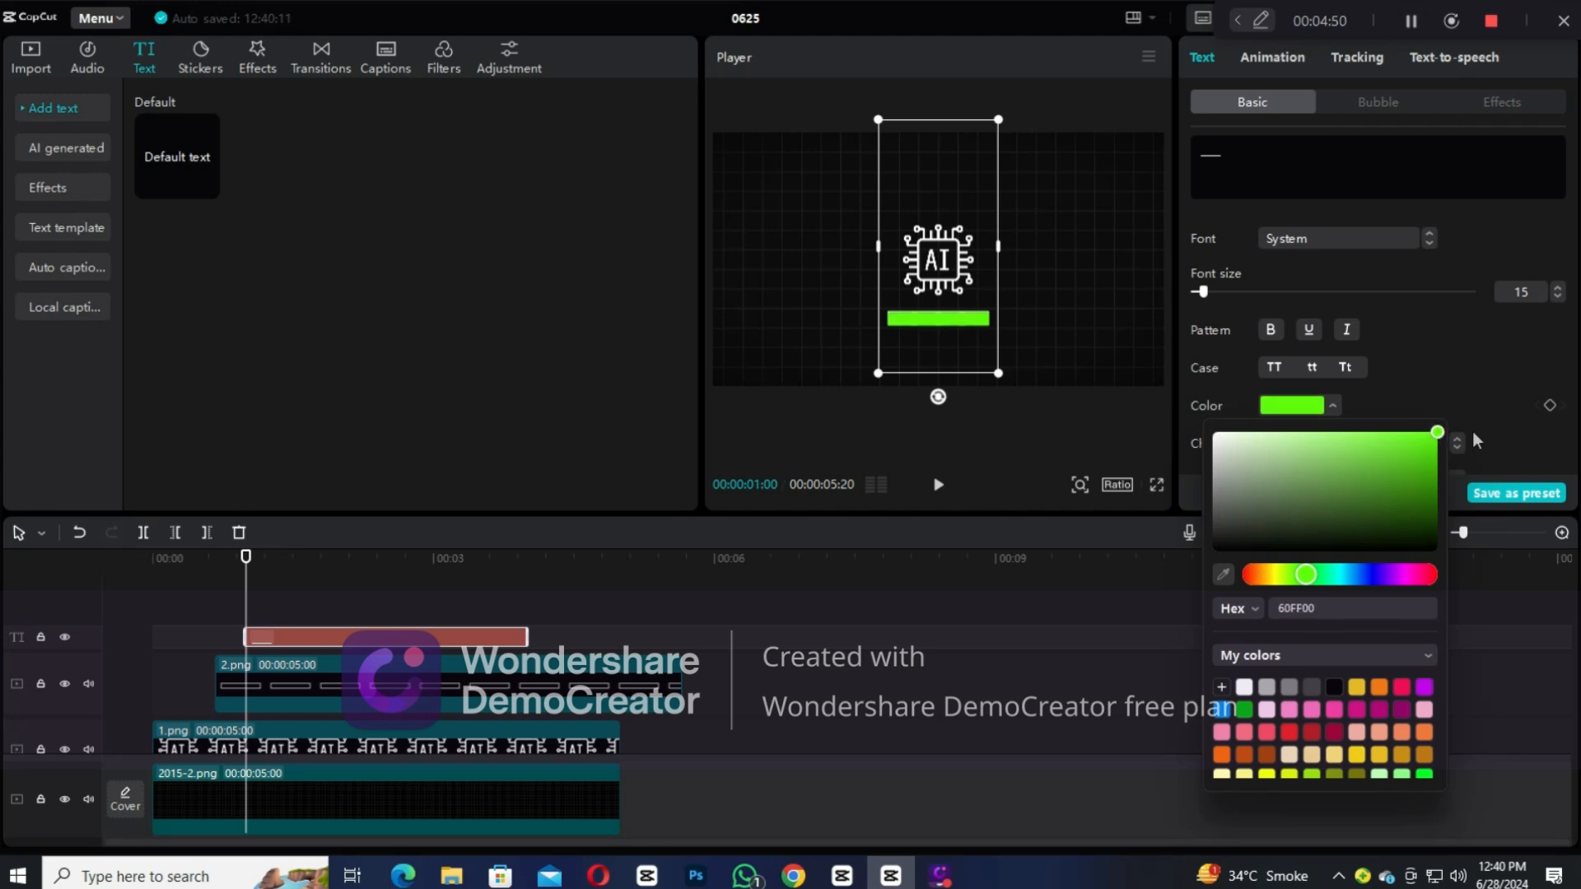
{"action": "left_click", "coordinate": [1335, 403]}
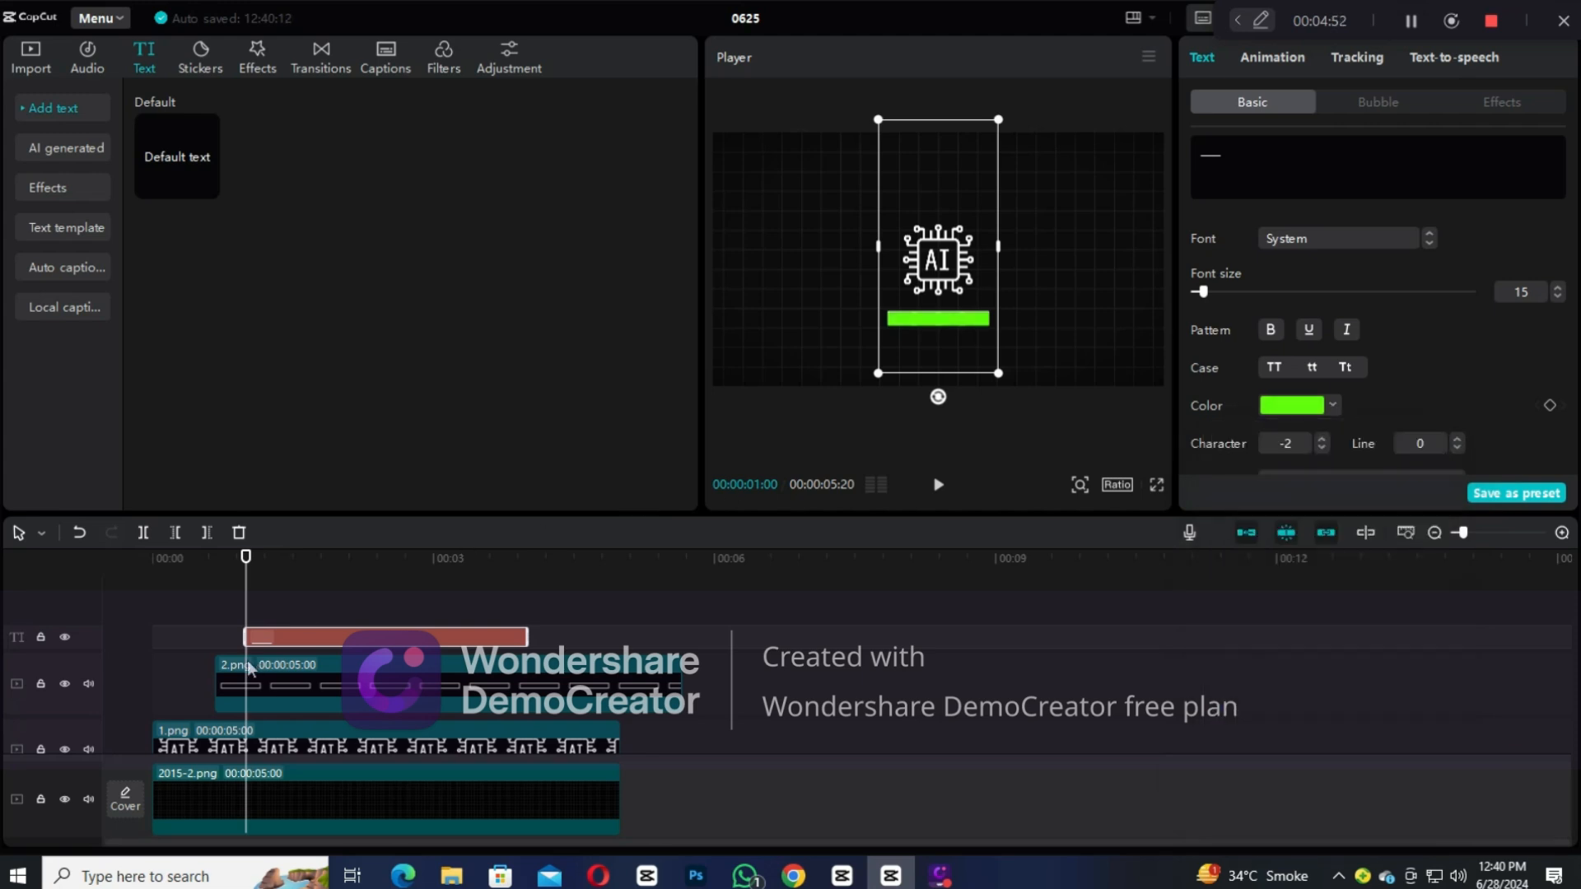
Step: Convert the green bar's text clip to a compound clip and hide it with a horizontal mask at -90°, X -220
{"action": "right_click", "coordinate": [285, 636]}
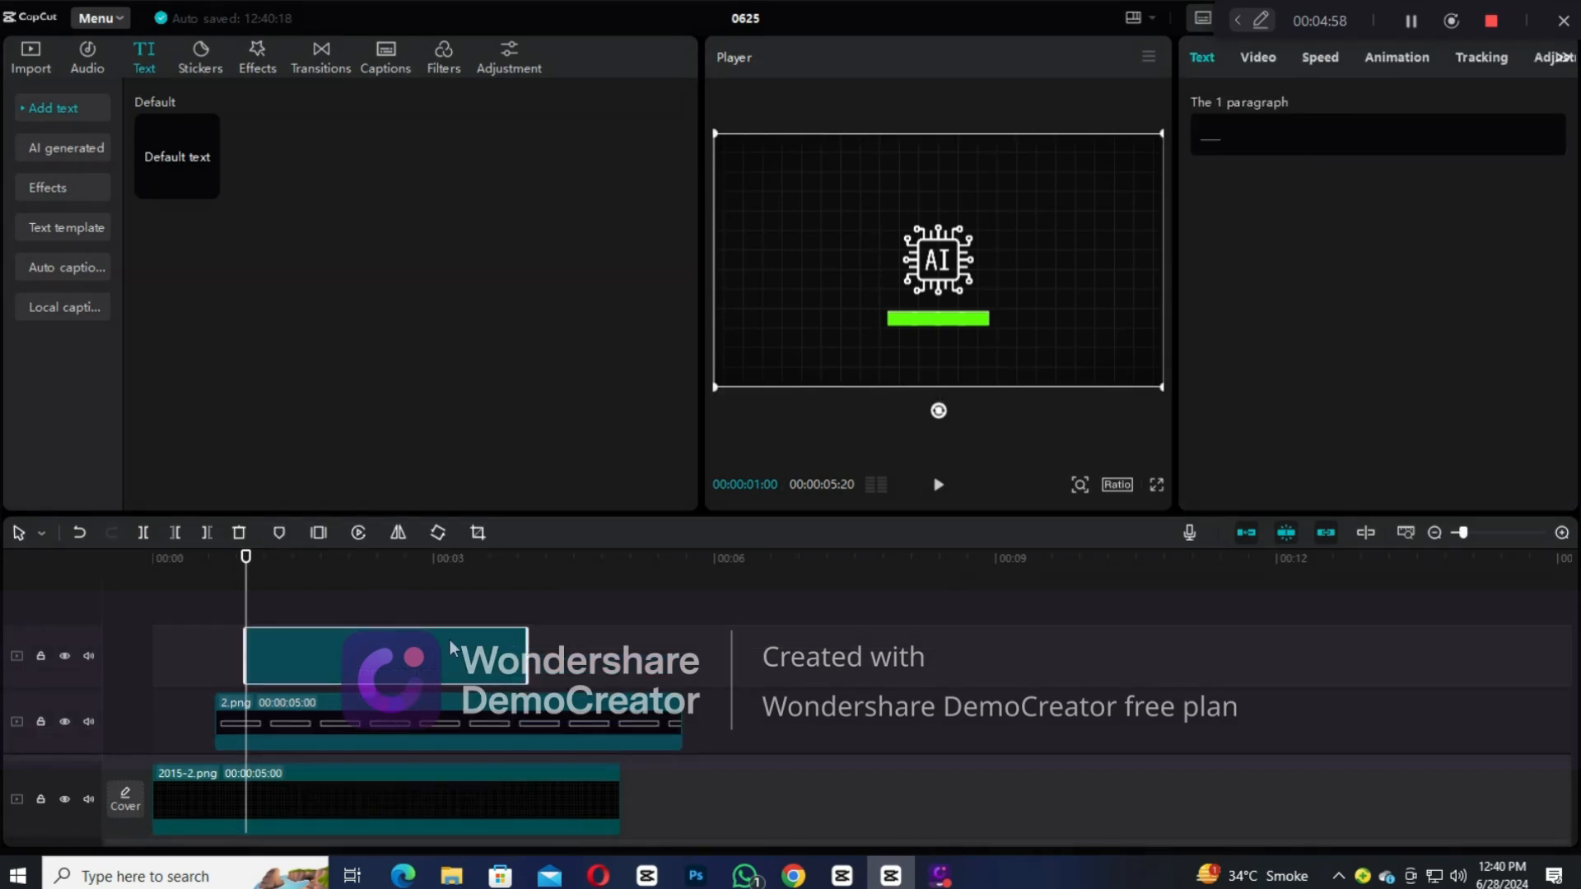
{"action": "left_click", "coordinate": [1260, 57]}
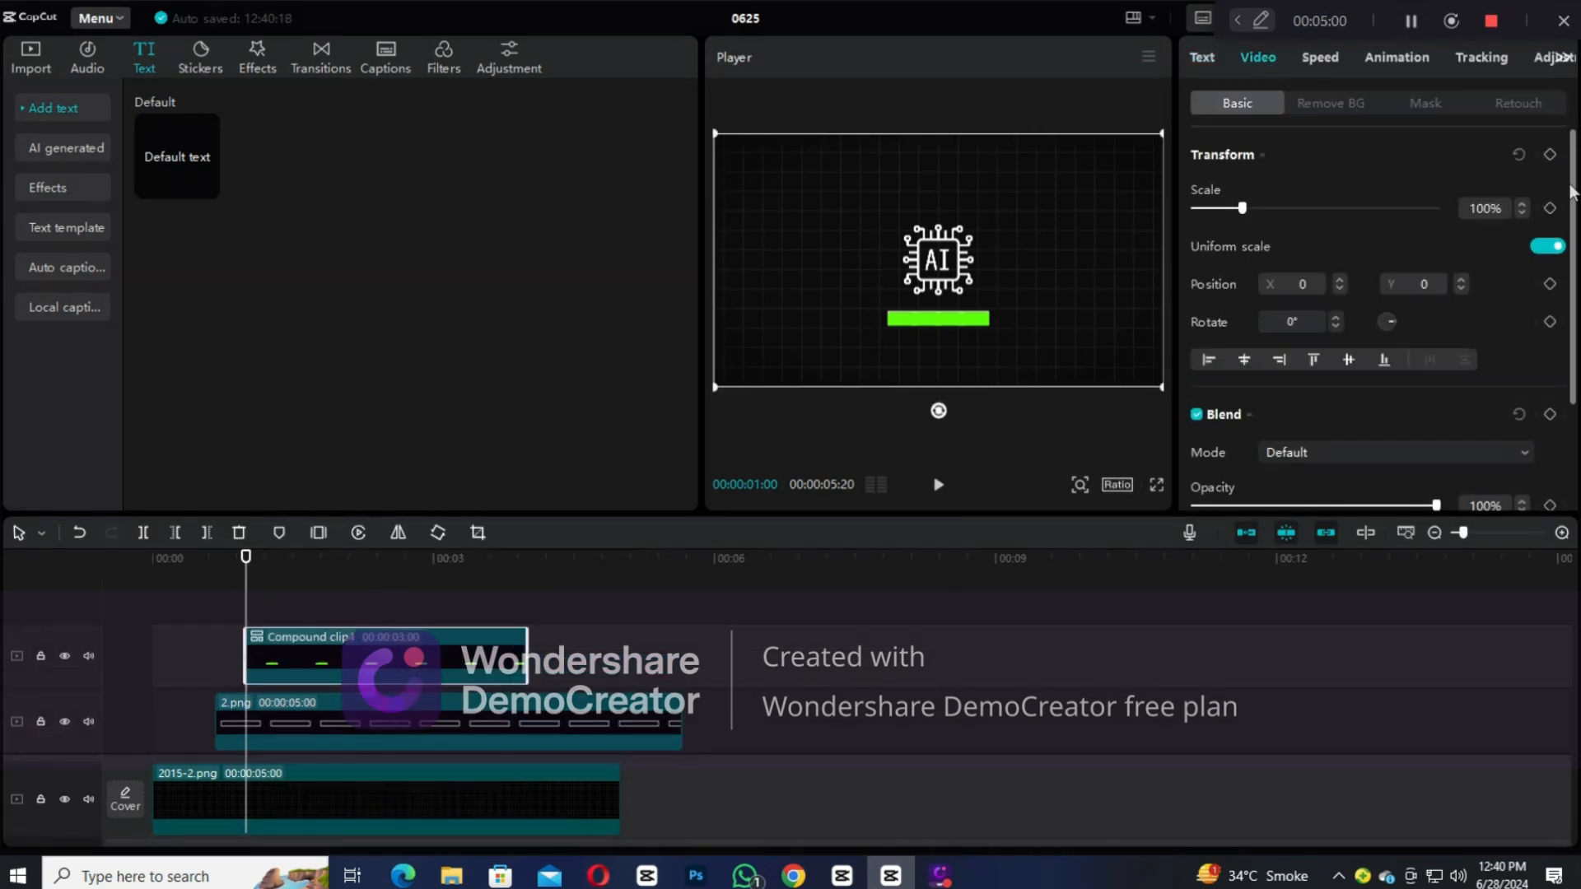
{"action": "left_click", "coordinate": [1419, 102]}
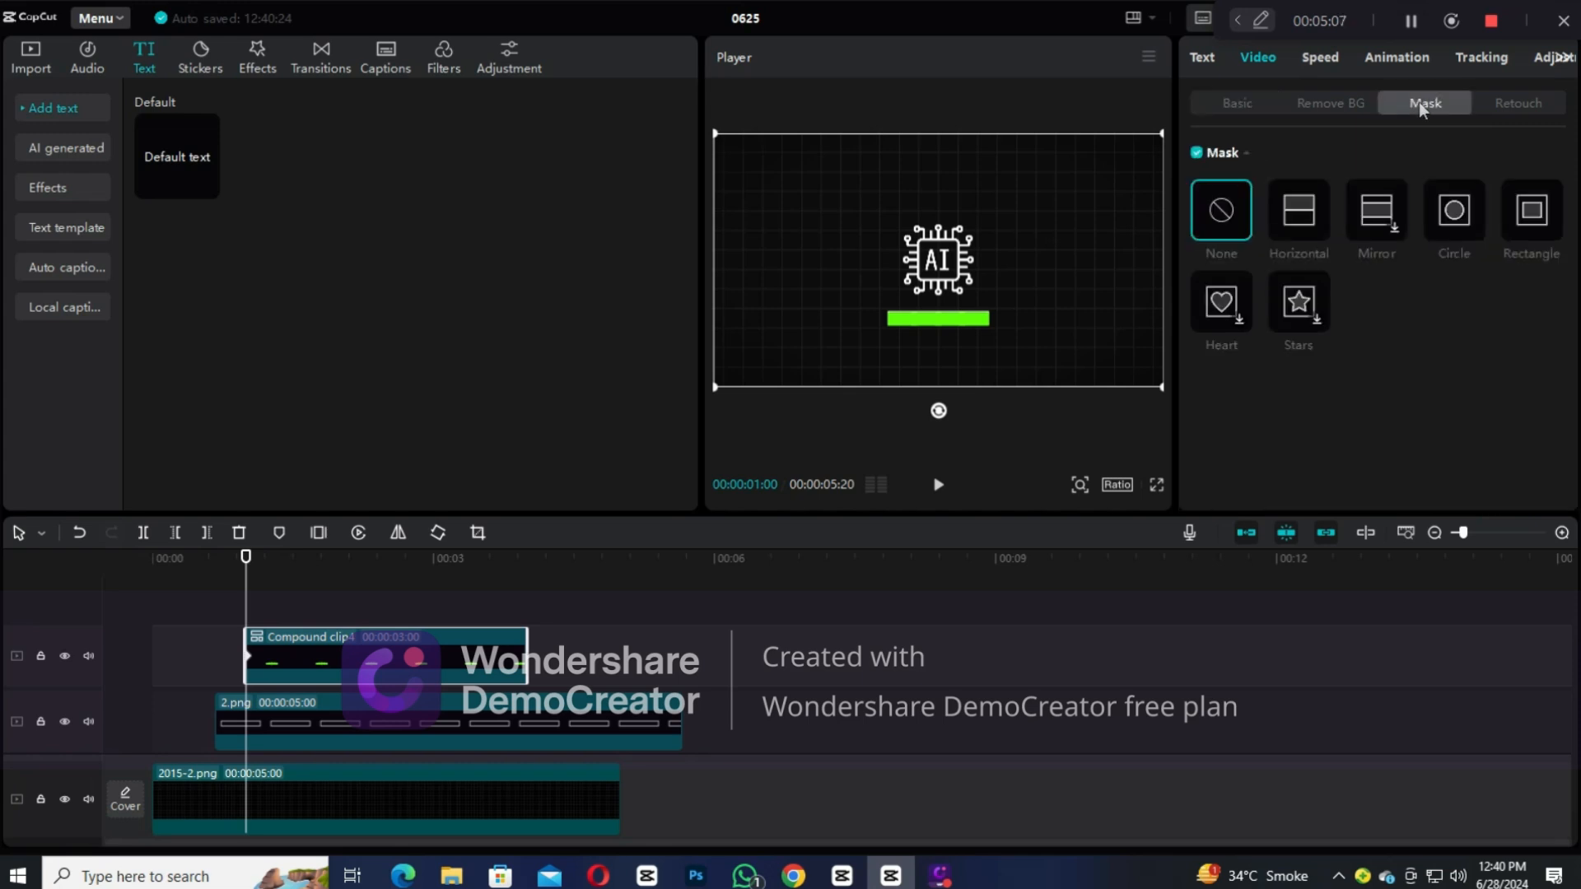
{"action": "left_click", "coordinate": [1317, 229]}
{"action": "left_click_drag", "start_coordinate": [941, 298], "coordinate": [887, 262]}
Step: Add scale and mask keyframes to the green bar's compound clip at 00:00:01:00
{"action": "left_click", "coordinate": [1235, 102]}
{"action": "left_click", "coordinate": [1550, 208]}
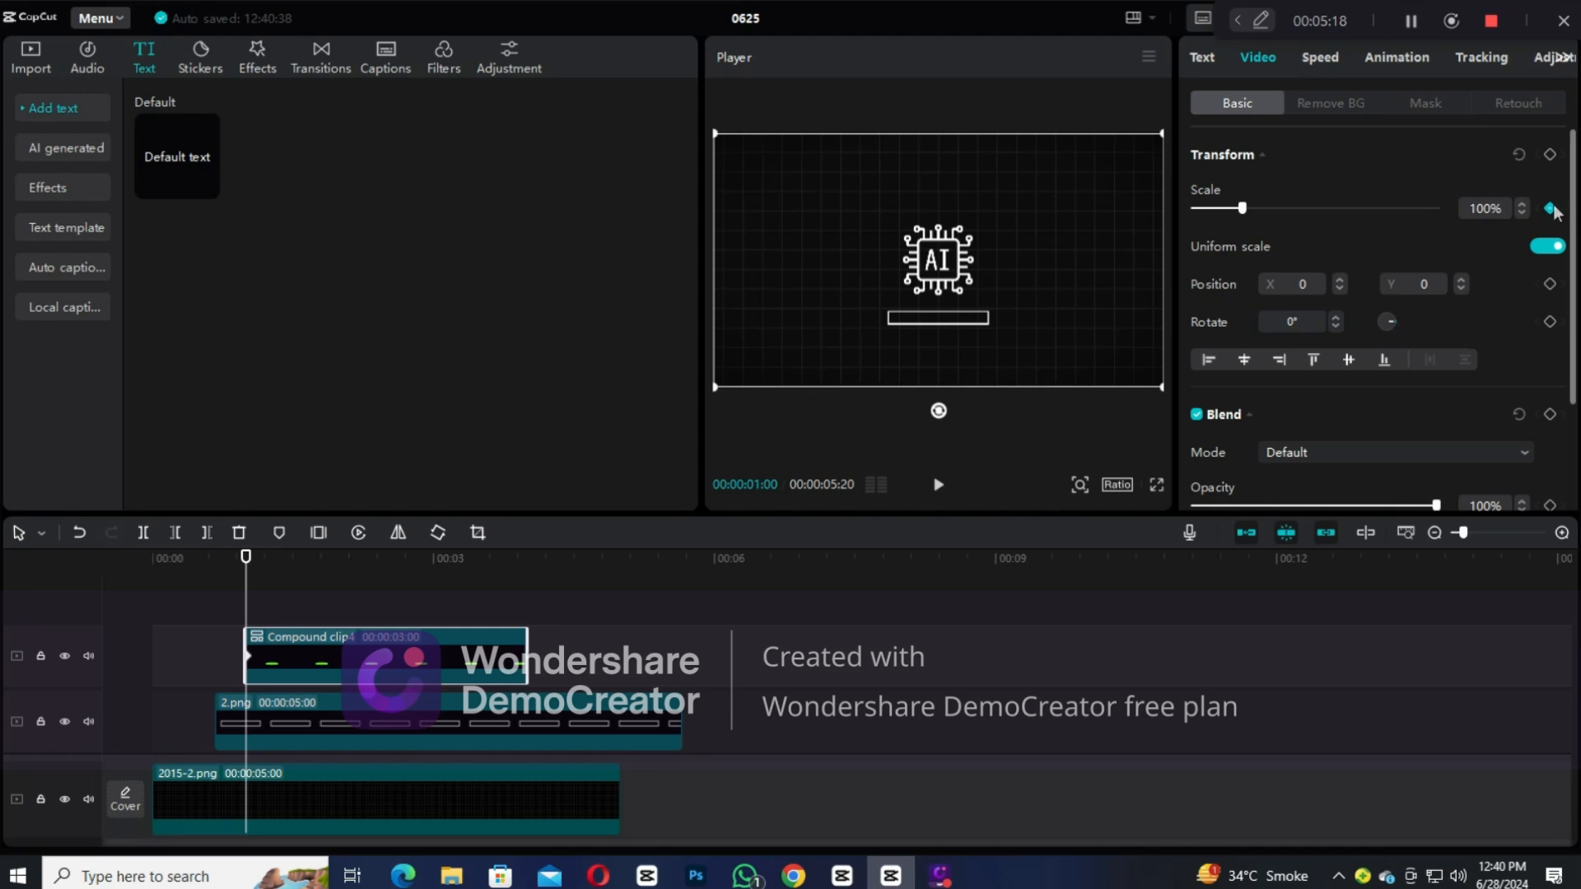
{"action": "left_click", "coordinate": [1422, 106]}
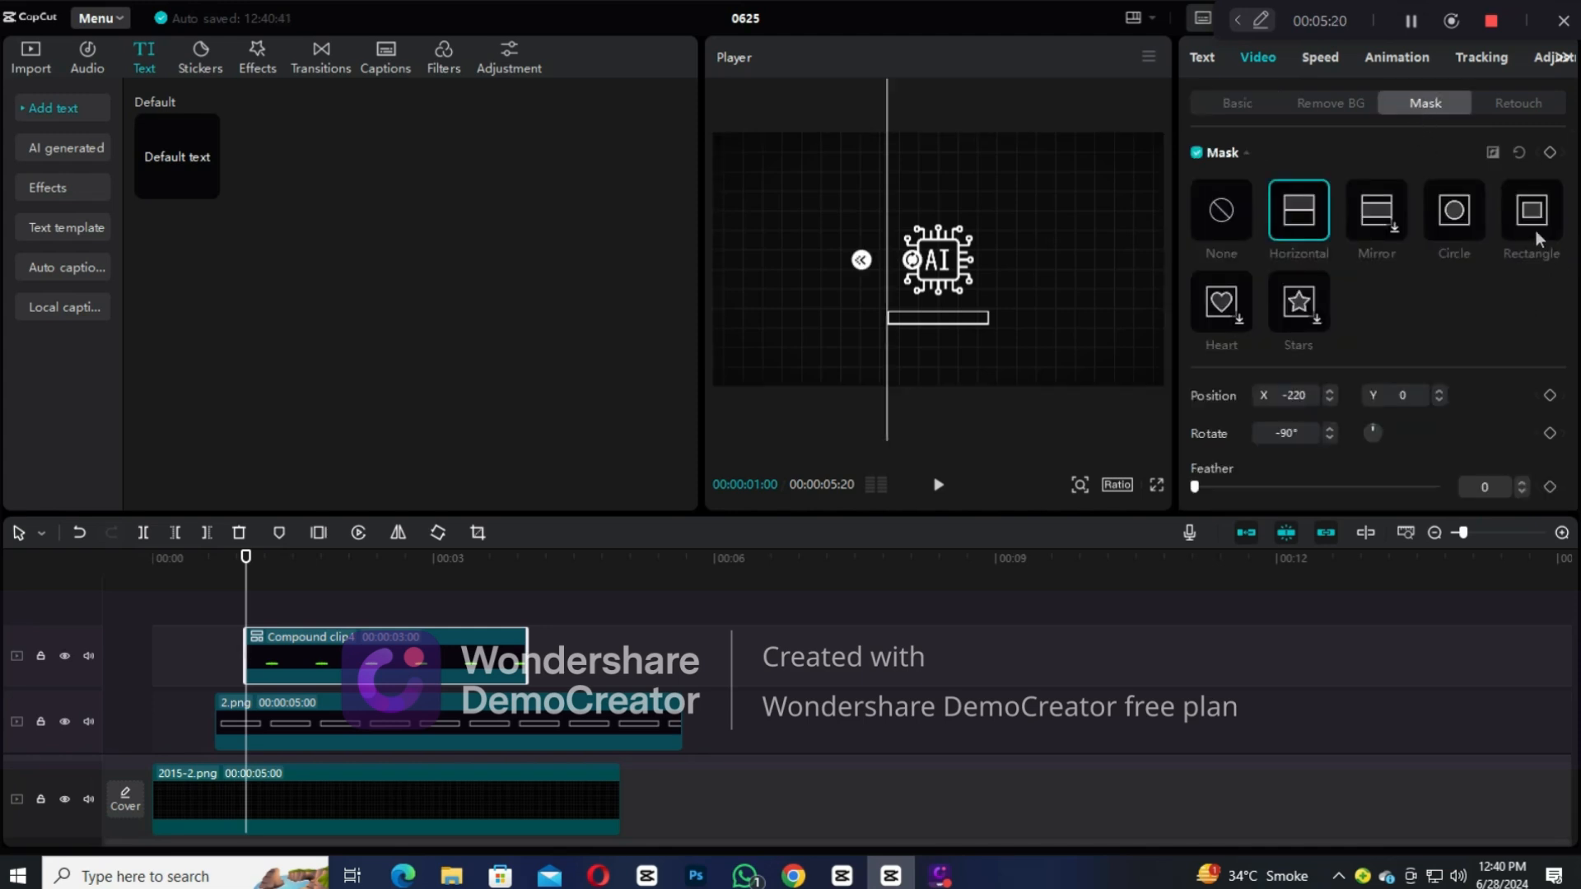
{"action": "left_click", "coordinate": [1547, 155]}
Step: At 00:00:01:10, move the mask line across the green bar to about X 229, Y -30, and feather its edge
{"action": "left_click_drag", "start_coordinate": [245, 594], "coordinate": [276, 596]}
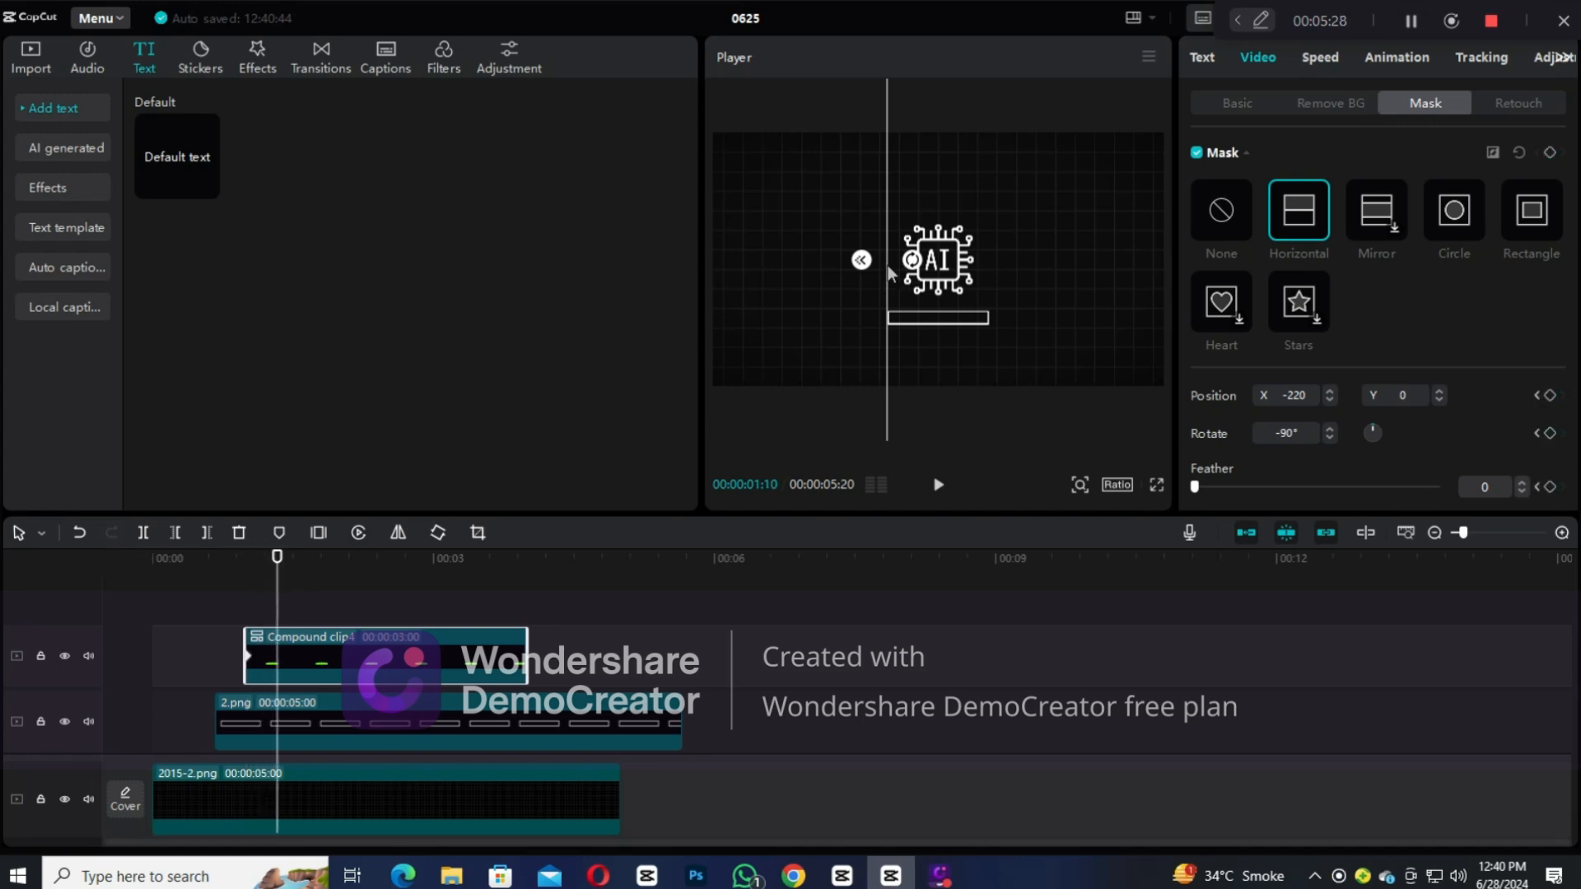
{"action": "left_click_drag", "start_coordinate": [888, 278], "coordinate": [991, 280]}
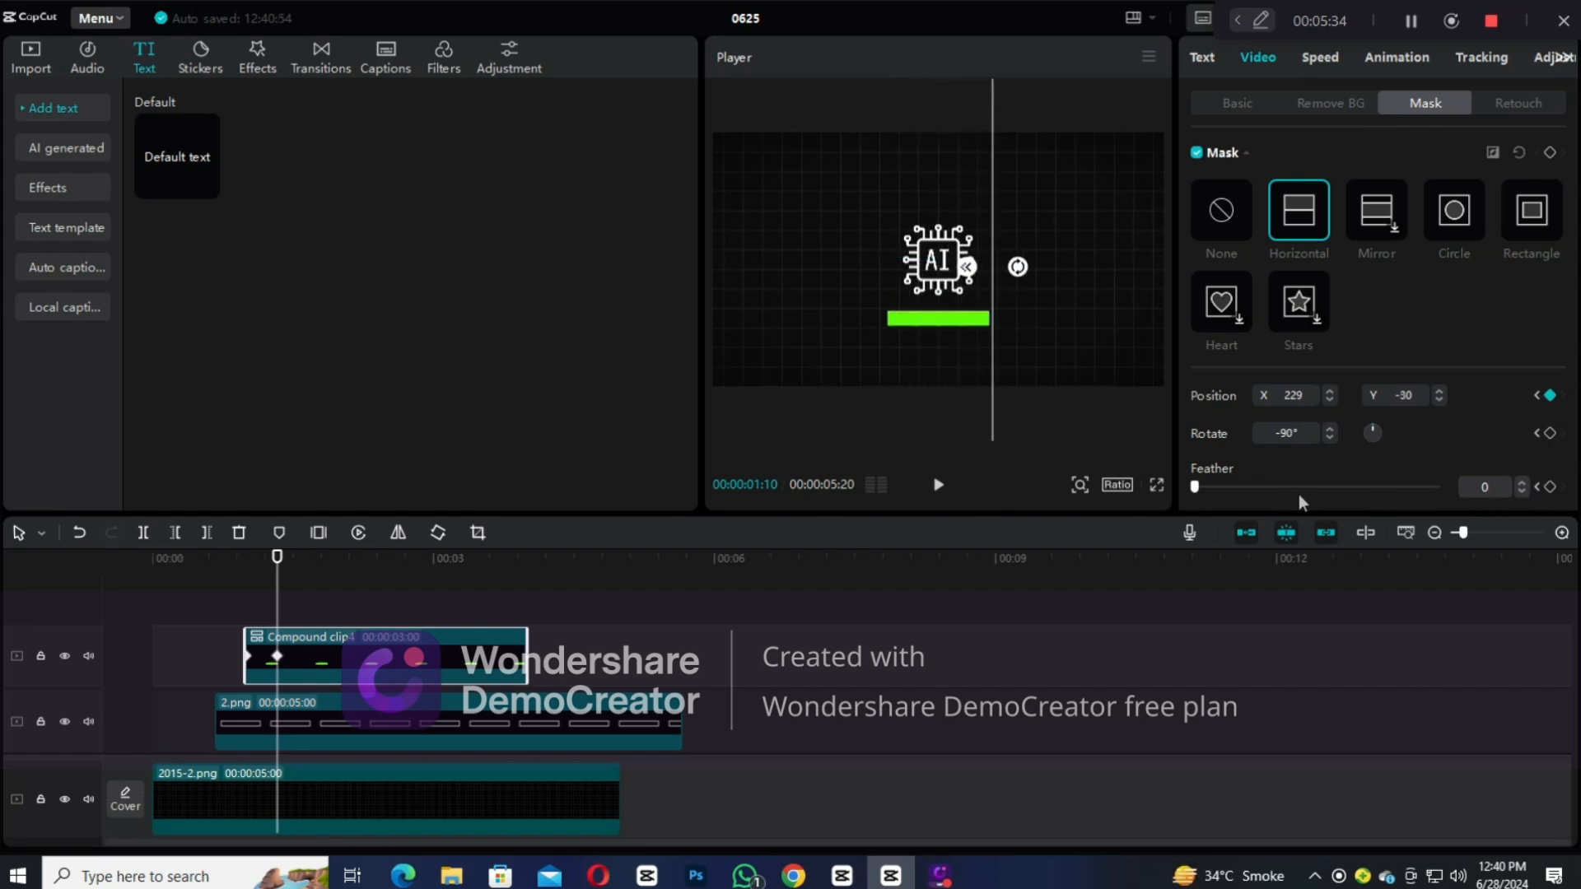
{"action": "left_click", "coordinate": [1484, 487]}
{"action": "key", "text": "Return"}
Step: Play back the green bar's fill, and move the compound clip's second mask keyframe to 00:00:01:18
{"action": "left_click", "coordinate": [245, 613]}
{"action": "left_click", "coordinate": [938, 485]}
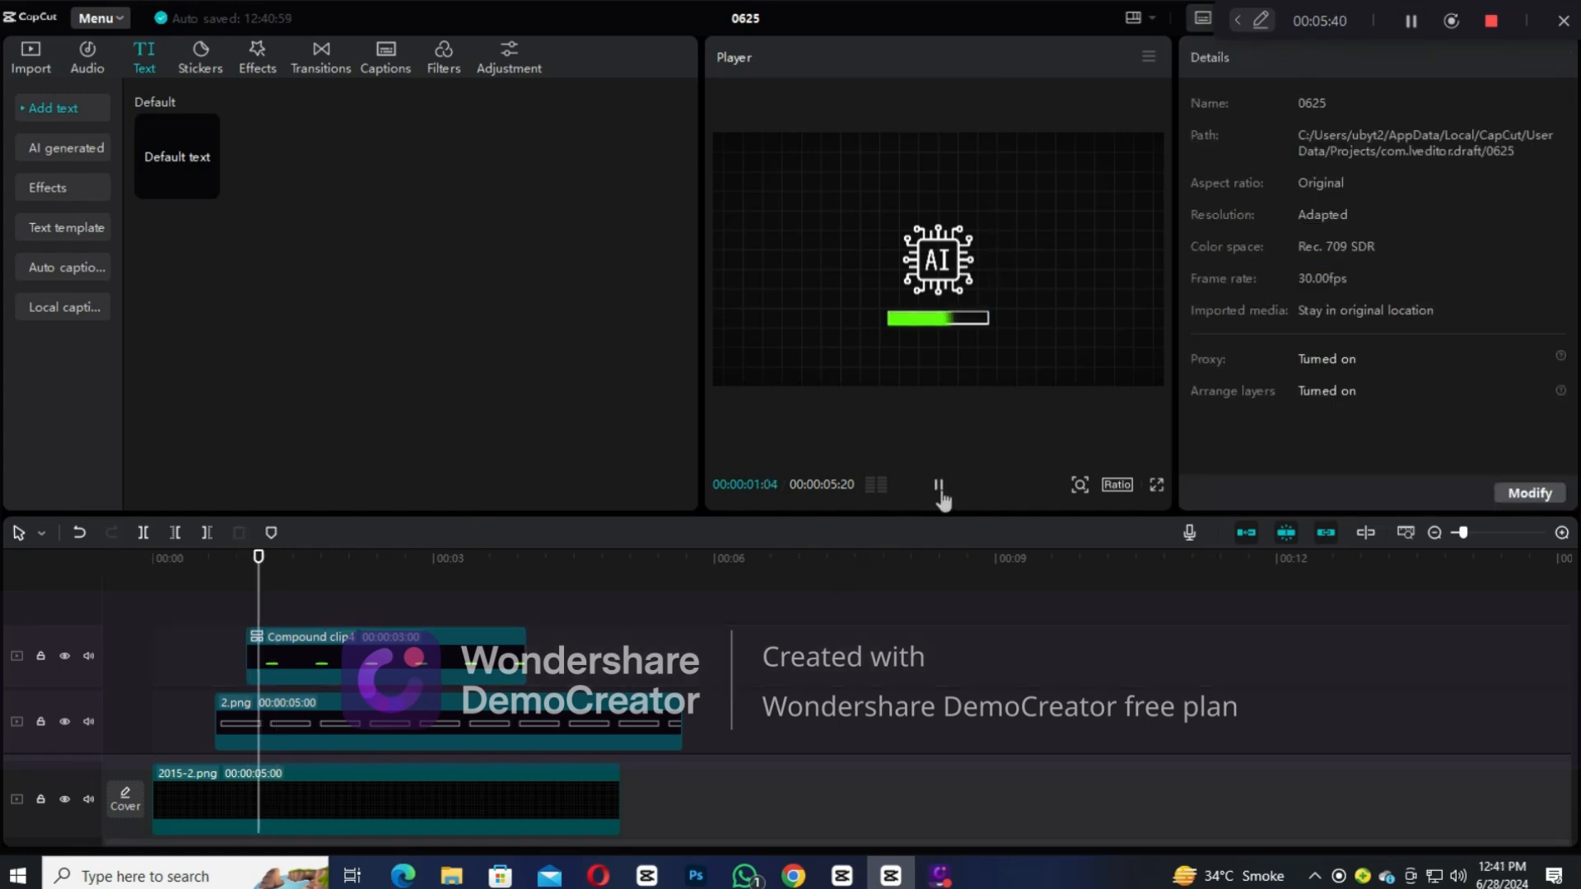
{"action": "left_click", "coordinate": [938, 485]}
{"action": "left_click", "coordinate": [293, 662]}
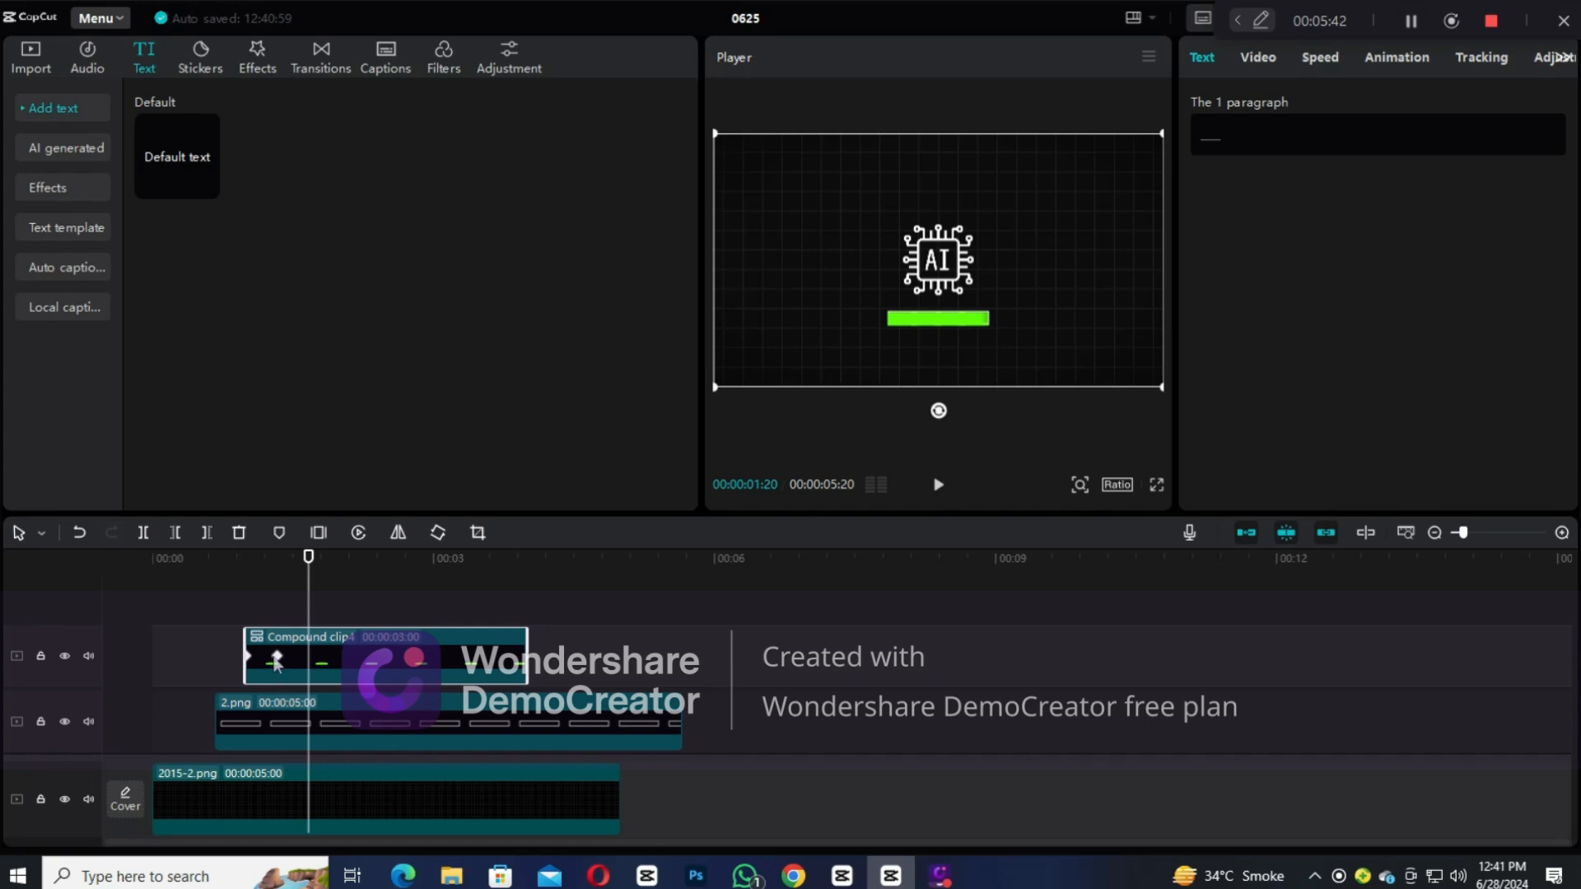
{"action": "left_click_drag", "start_coordinate": [280, 655], "coordinate": [303, 655]}
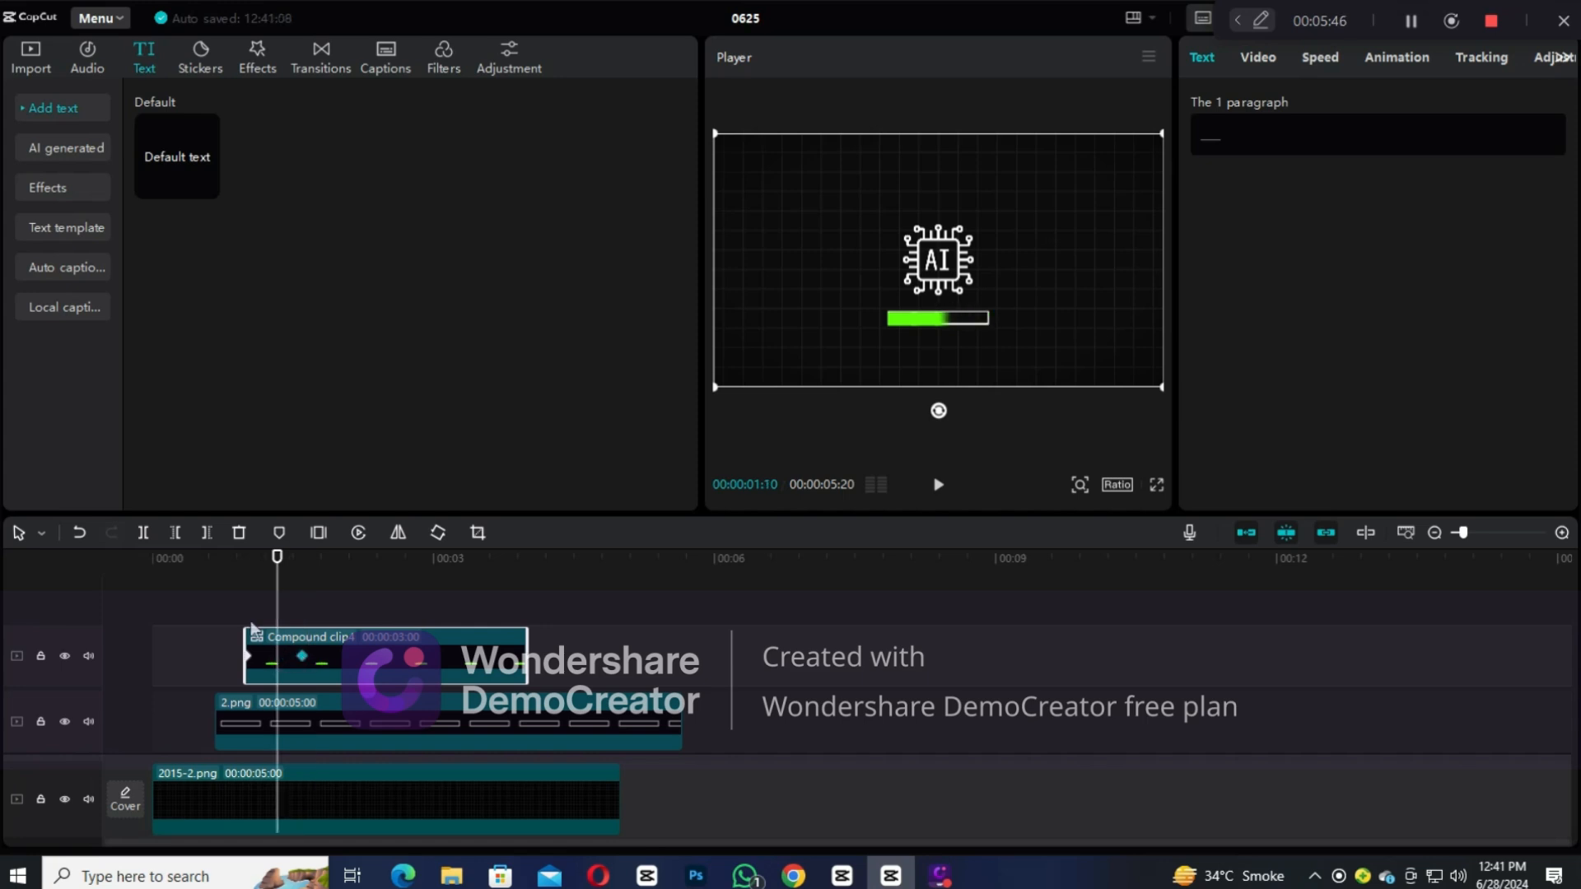
Step: Play back the rectangle's entrance and the retimed green fill animation twice
{"action": "left_click", "coordinate": [232, 605]}
{"action": "left_click", "coordinate": [938, 485]}
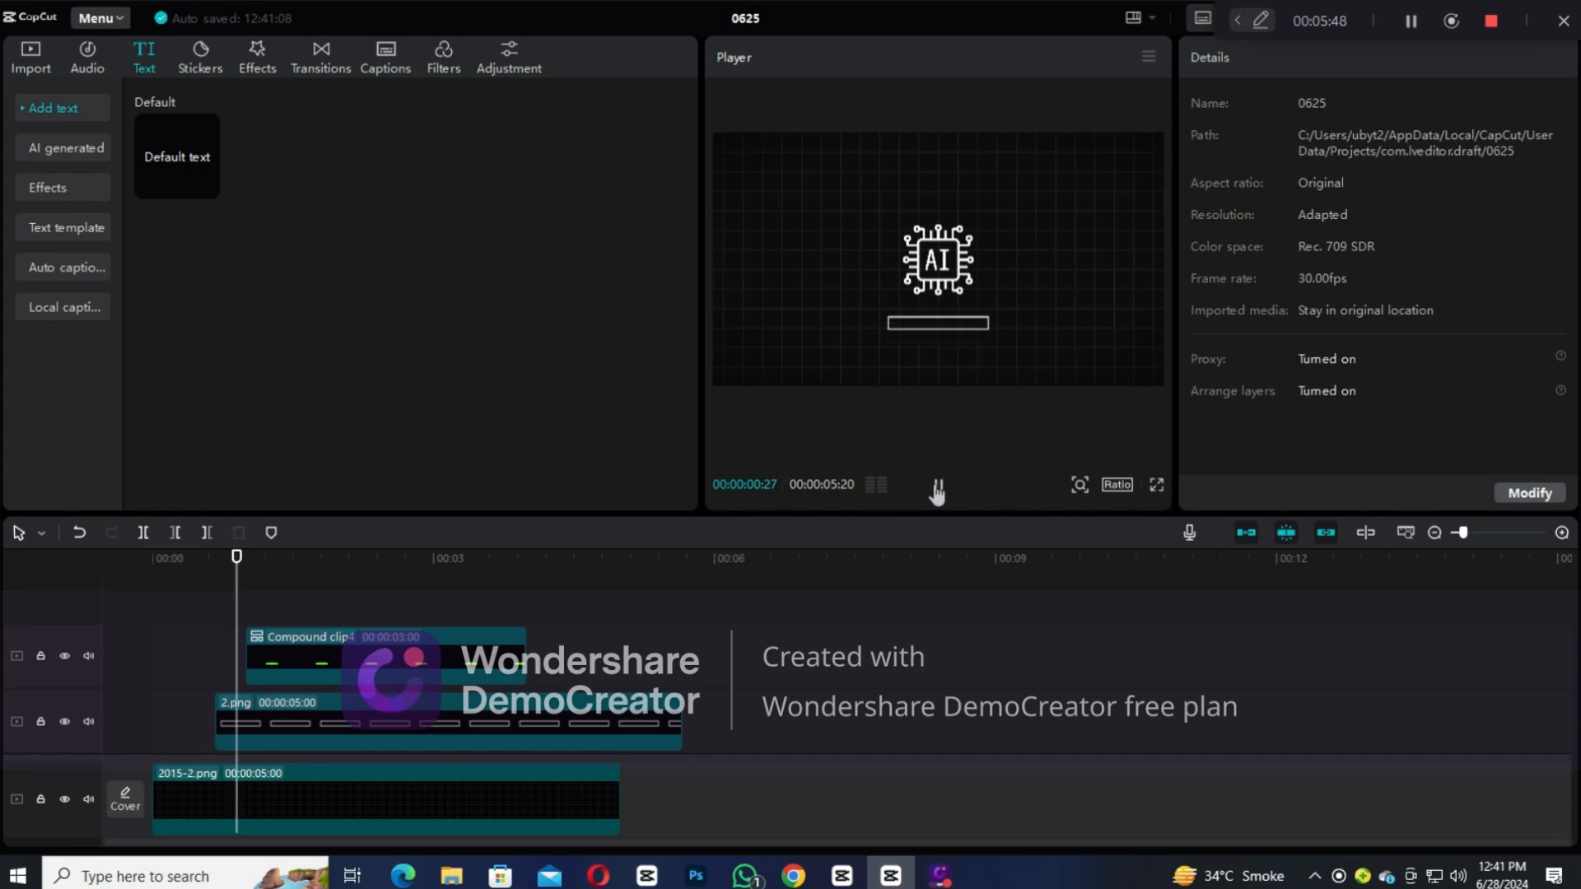
{"action": "left_click", "coordinate": [938, 485]}
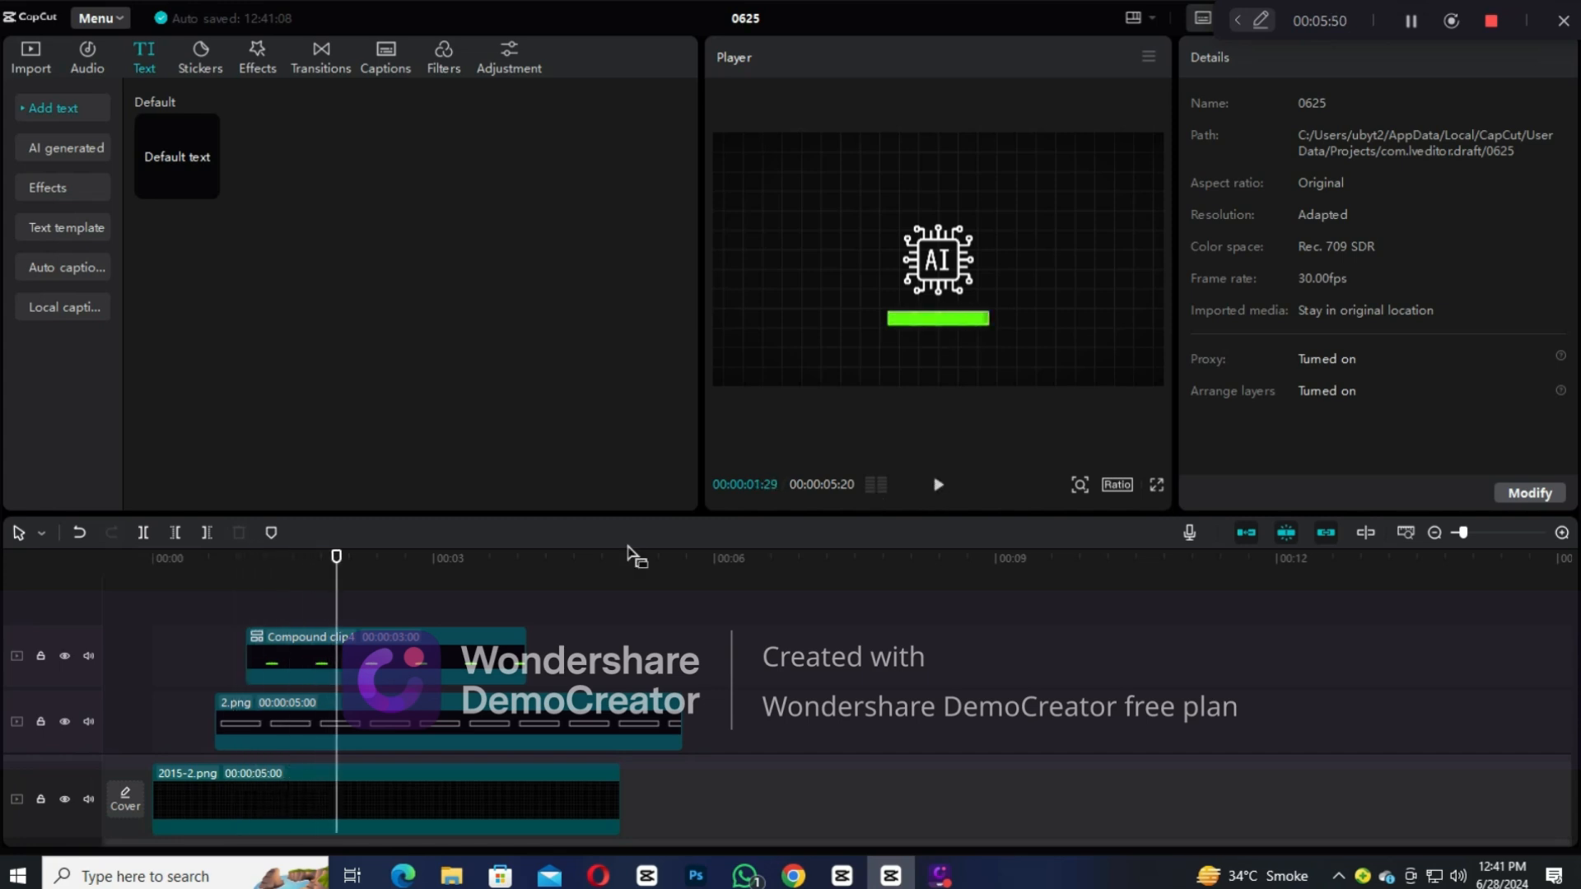
{"action": "left_click", "coordinate": [226, 643]}
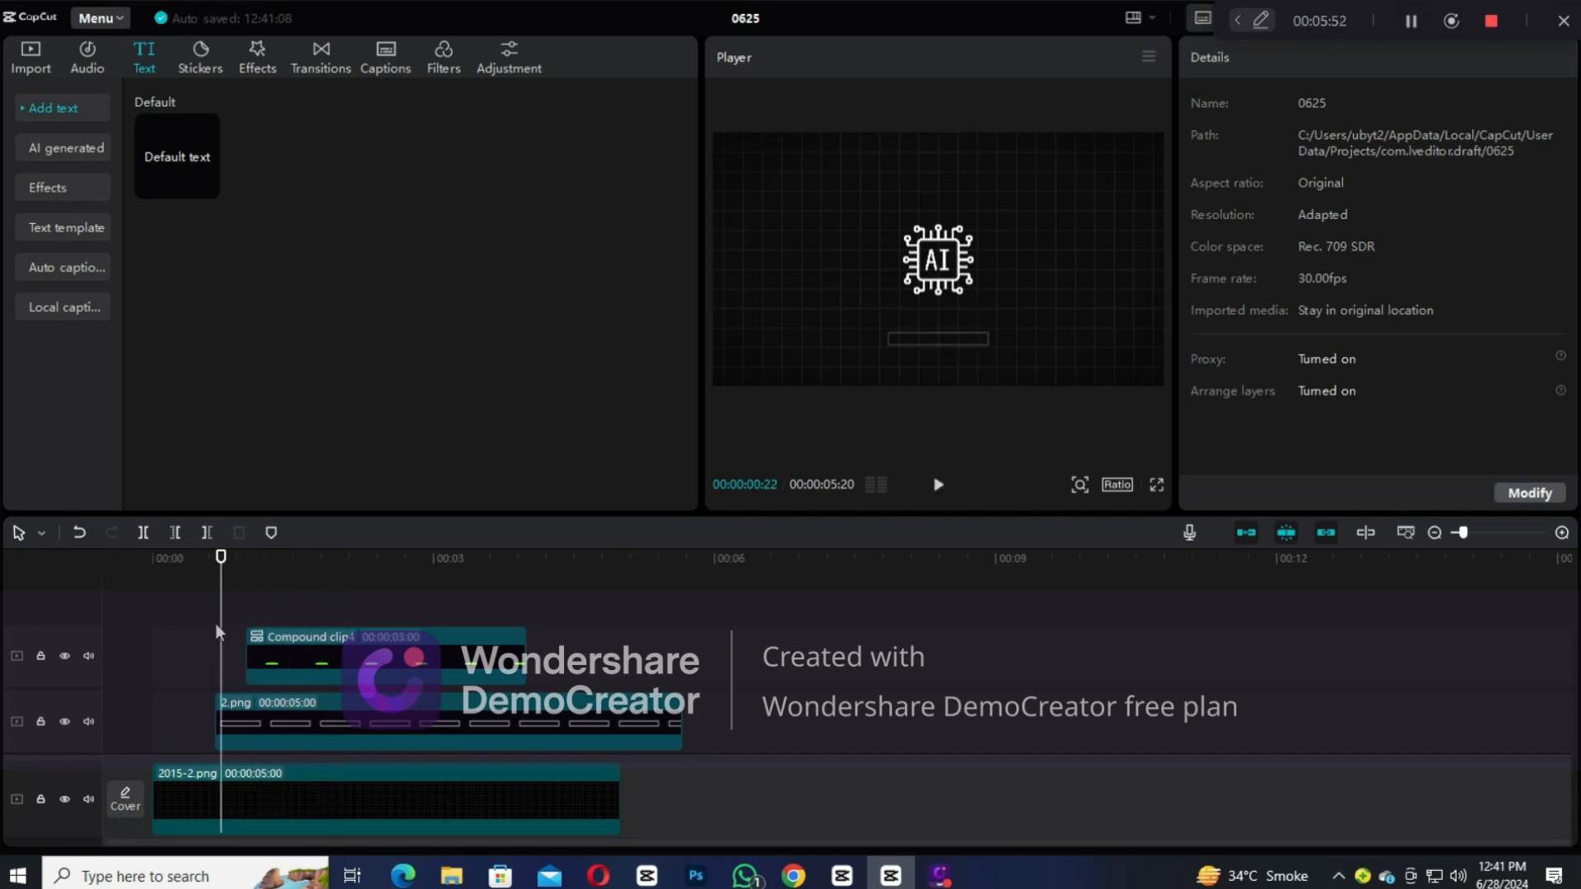
{"action": "left_click", "coordinate": [212, 640]}
{"action": "left_click", "coordinate": [938, 485]}
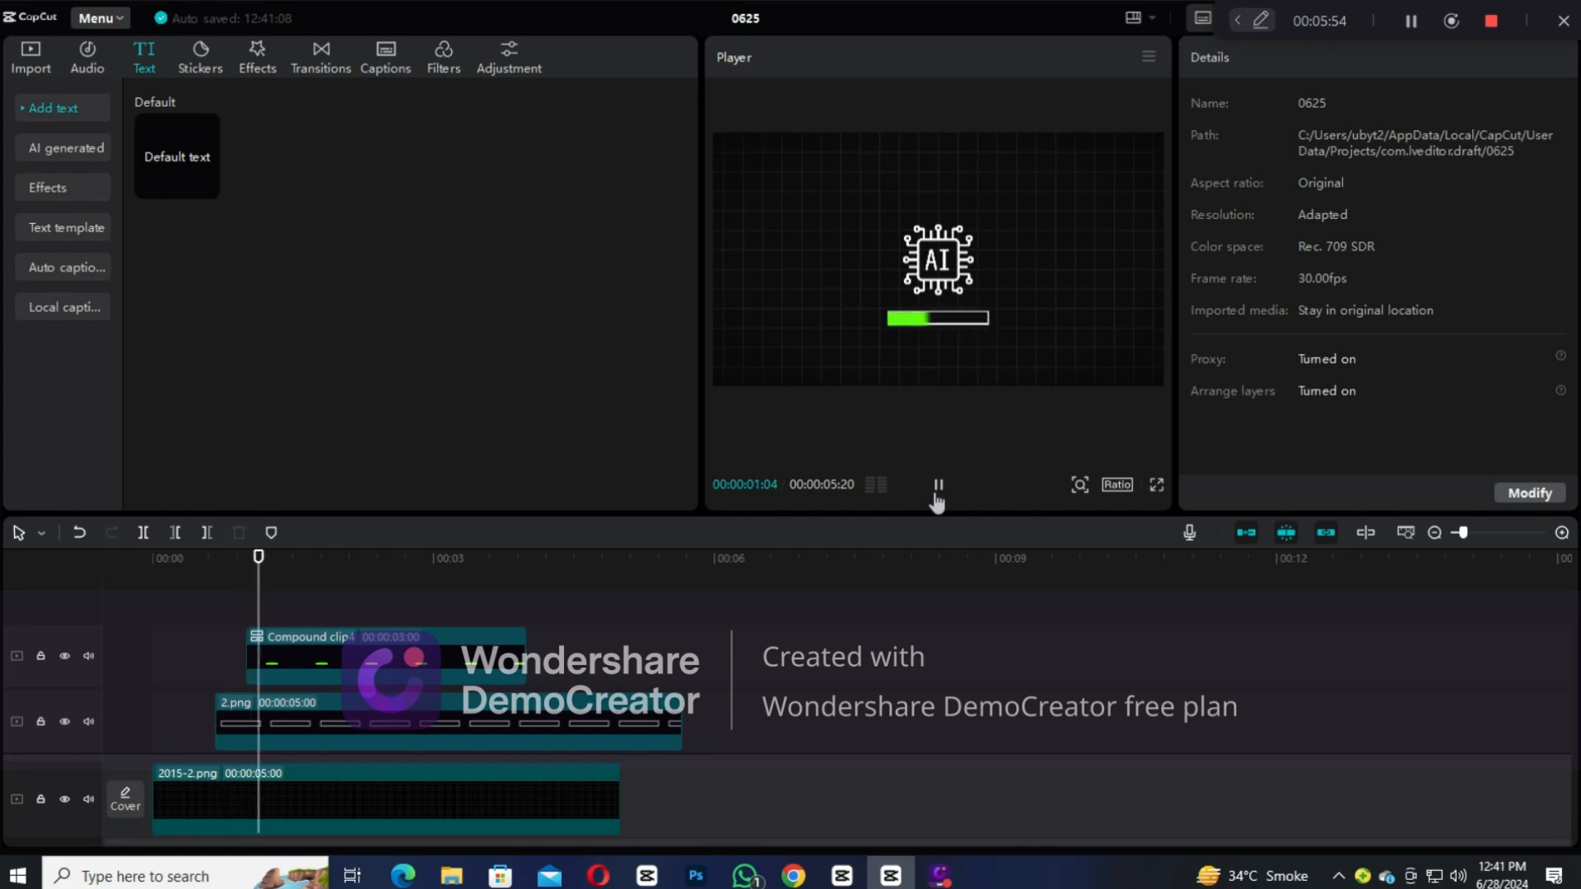
{"action": "left_click", "coordinate": [937, 494]}
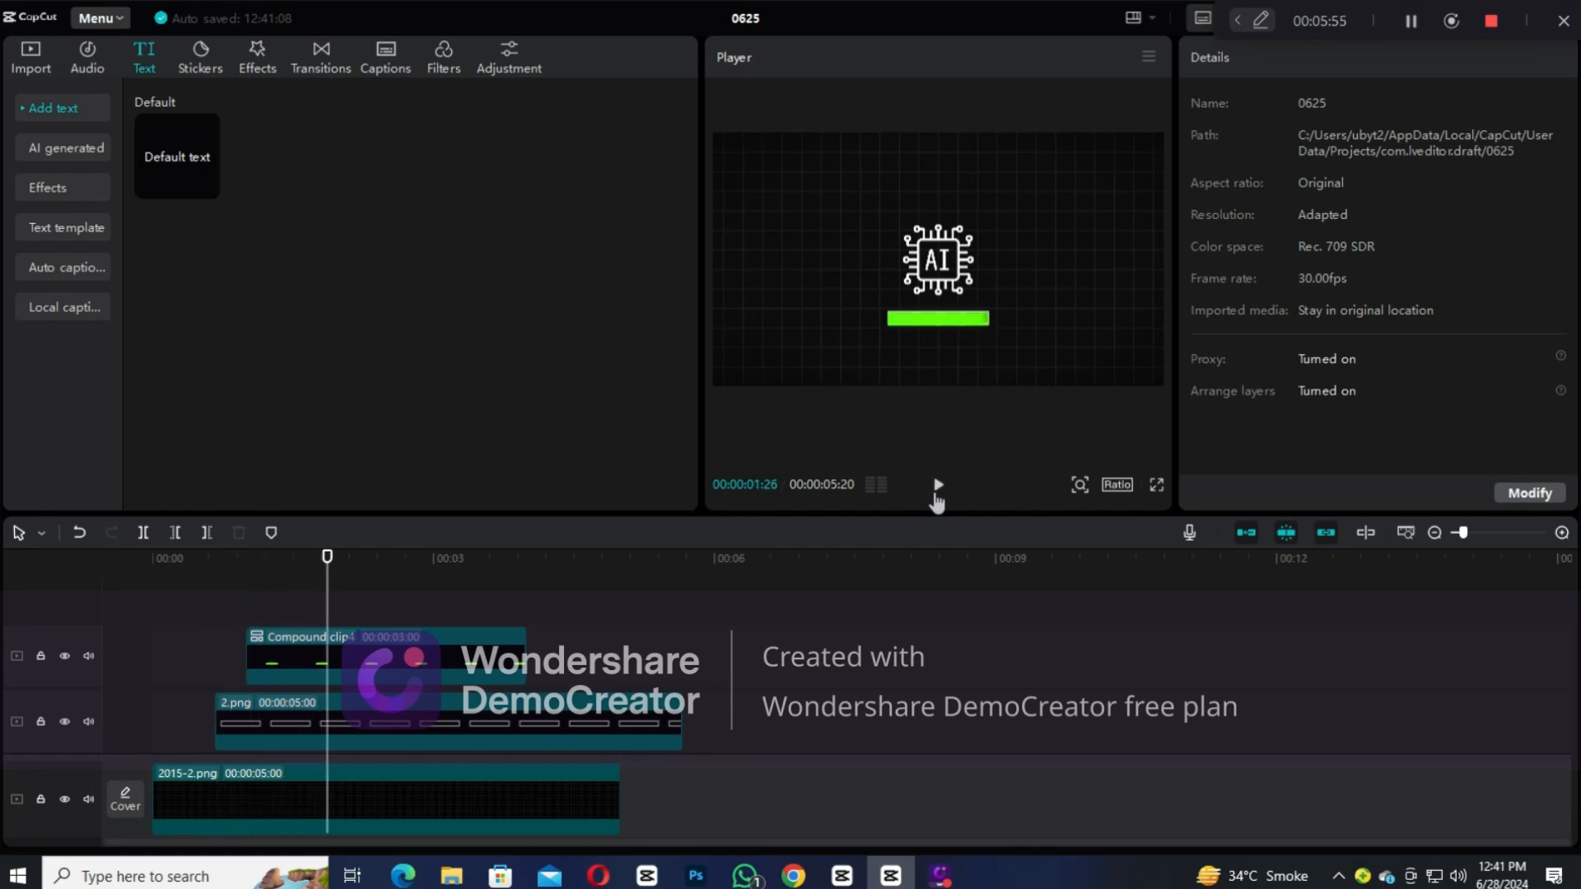
Step: Add transform keyframes to the AI chip clip at 00:00:01:18, aligned with the green bar's second mask keyframe
{"action": "left_click", "coordinate": [313, 660]}
{"action": "key", "text": "Left"}
{"action": "key", "text": "Left"}
{"action": "key", "text": "Left"}
{"action": "key", "text": "Left"}
{"action": "key", "text": "Left"}
{"action": "key", "text": "Left"}
{"action": "key", "text": "Left"}
{"action": "key", "text": "Left"}
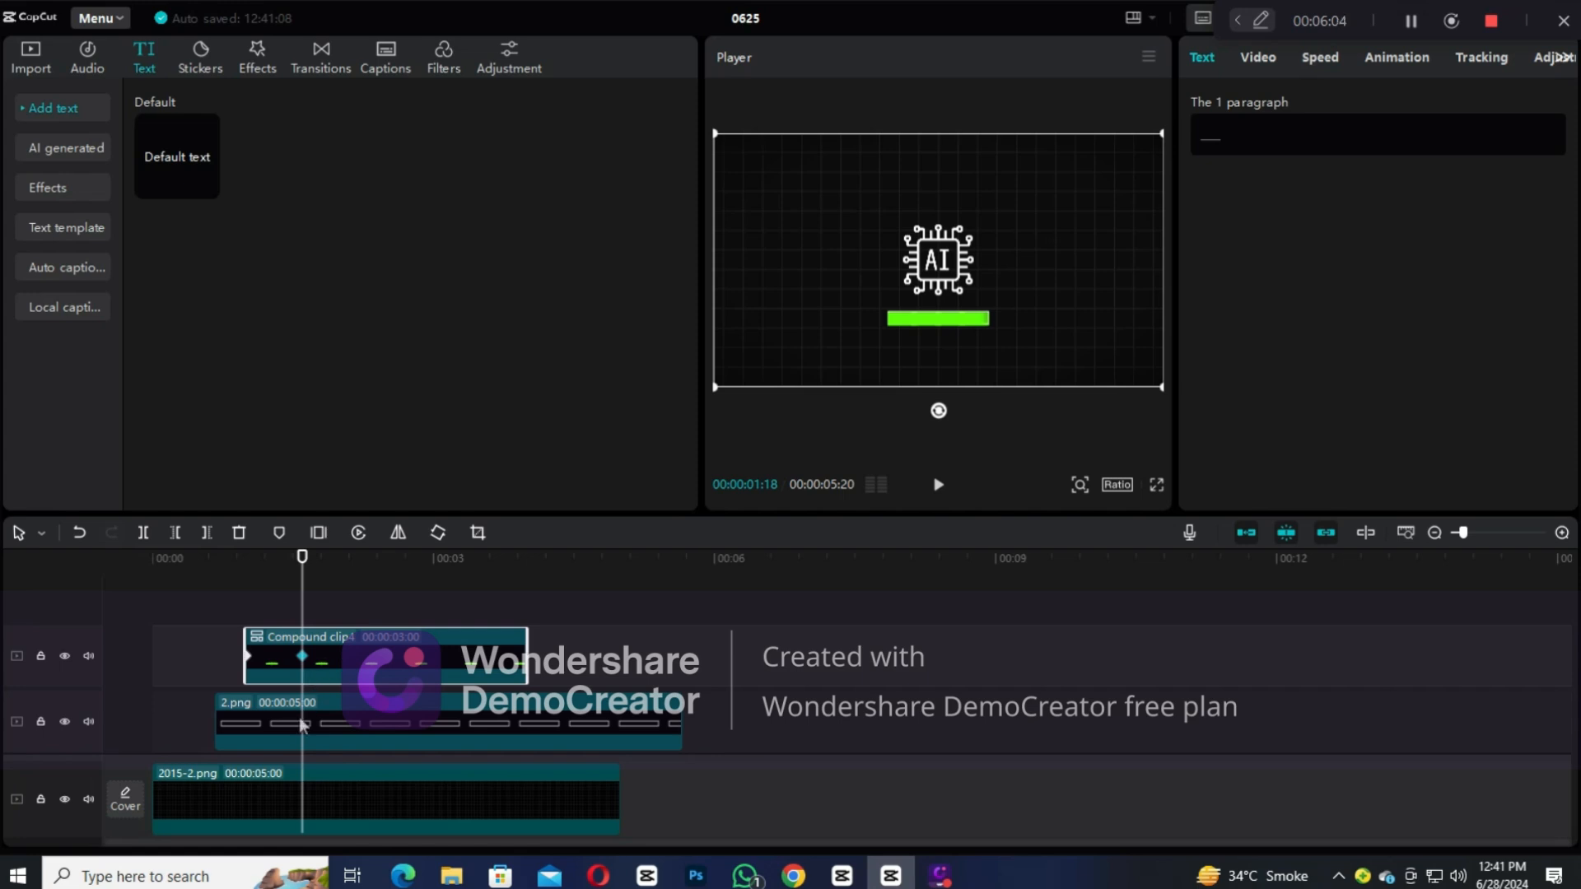
{"action": "scroll", "coordinate": [331, 725], "scroll_direction": "down", "scroll_amount": 2}
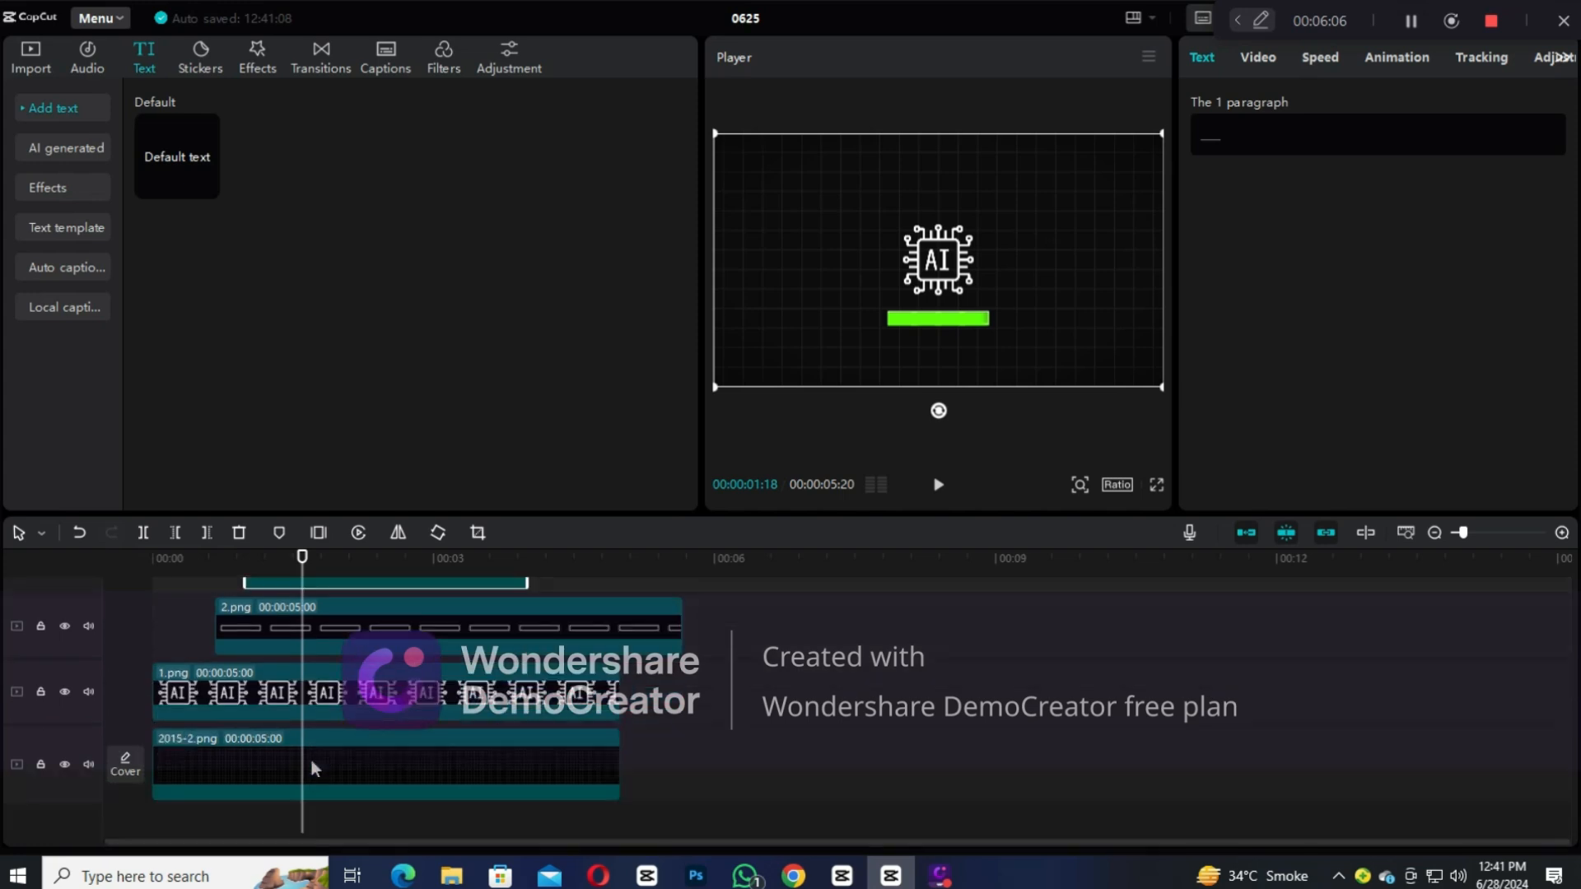
{"action": "left_click", "coordinate": [336, 708]}
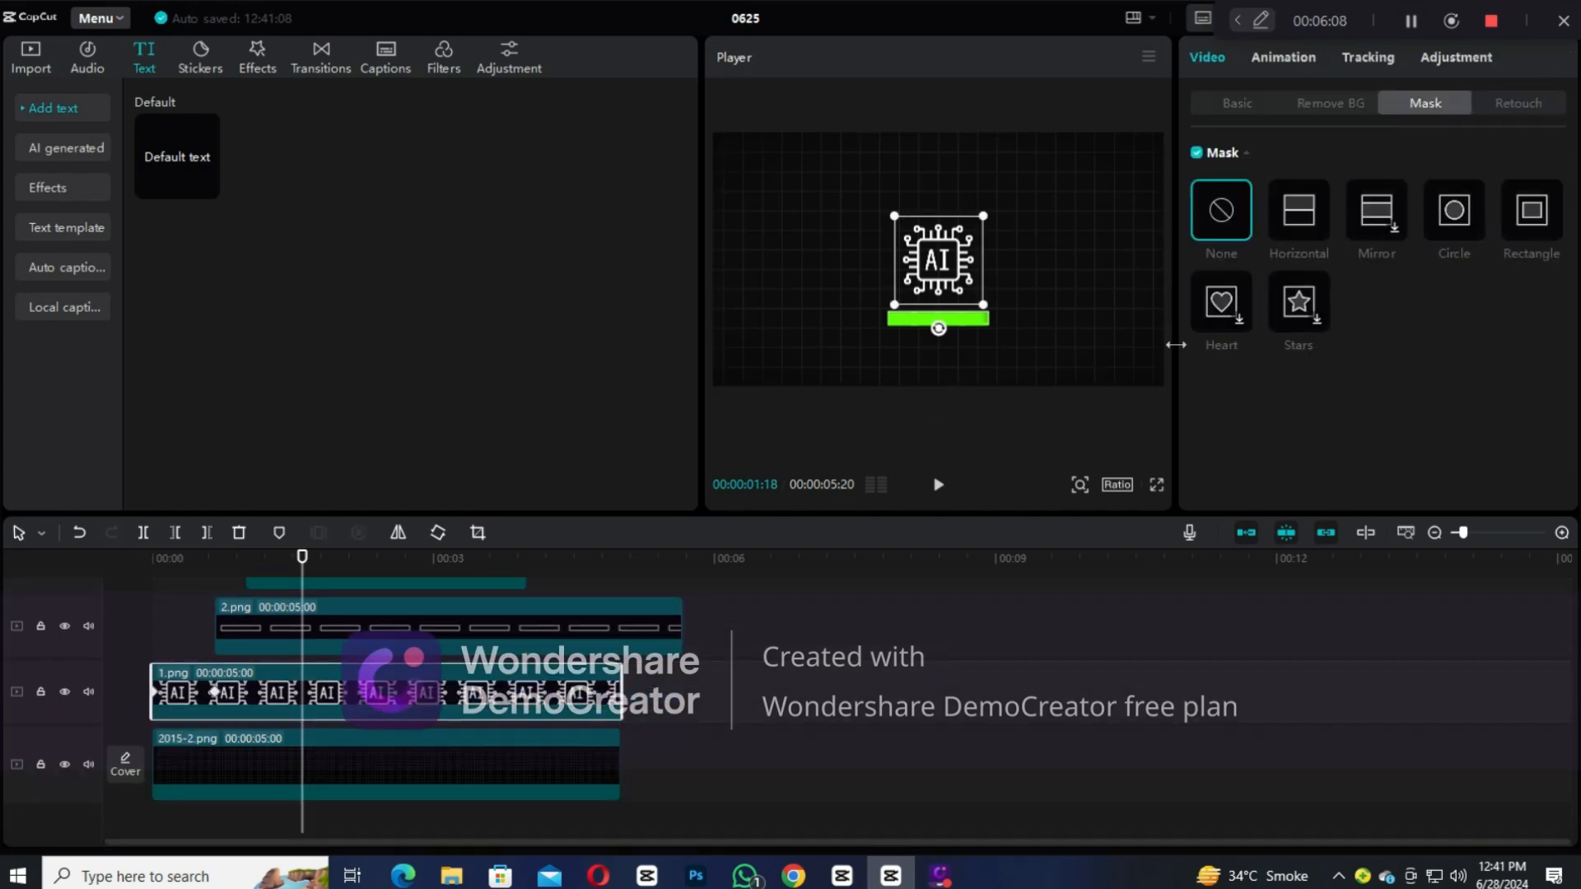
{"action": "left_click", "coordinate": [1550, 154]}
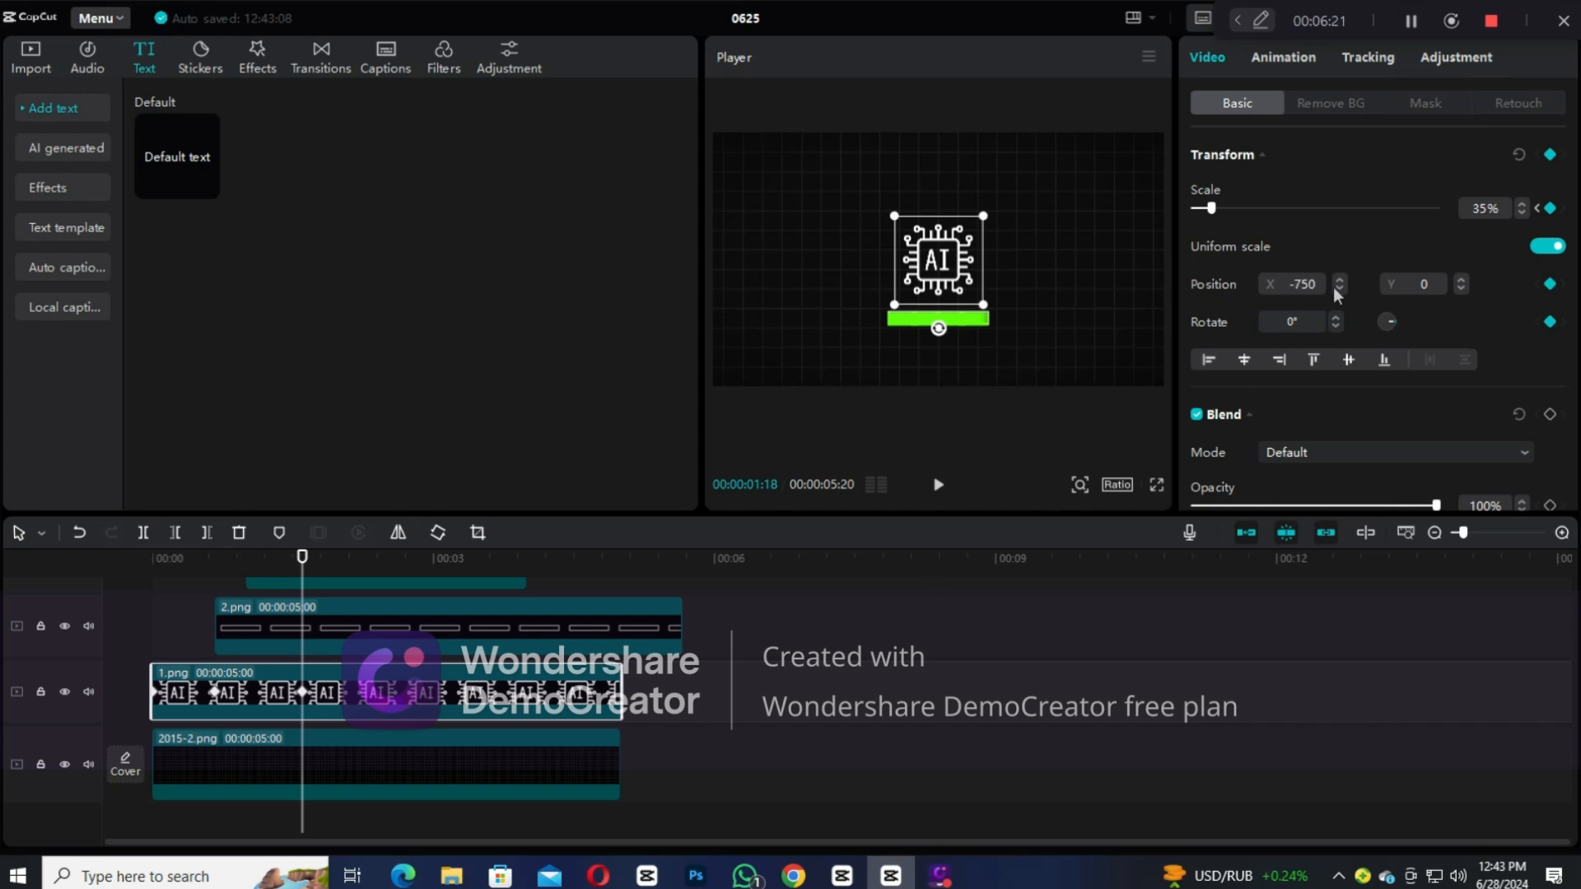
Step: Try the chip's position at X -750 and undo that move
{"action": "key", "text": "Return"}
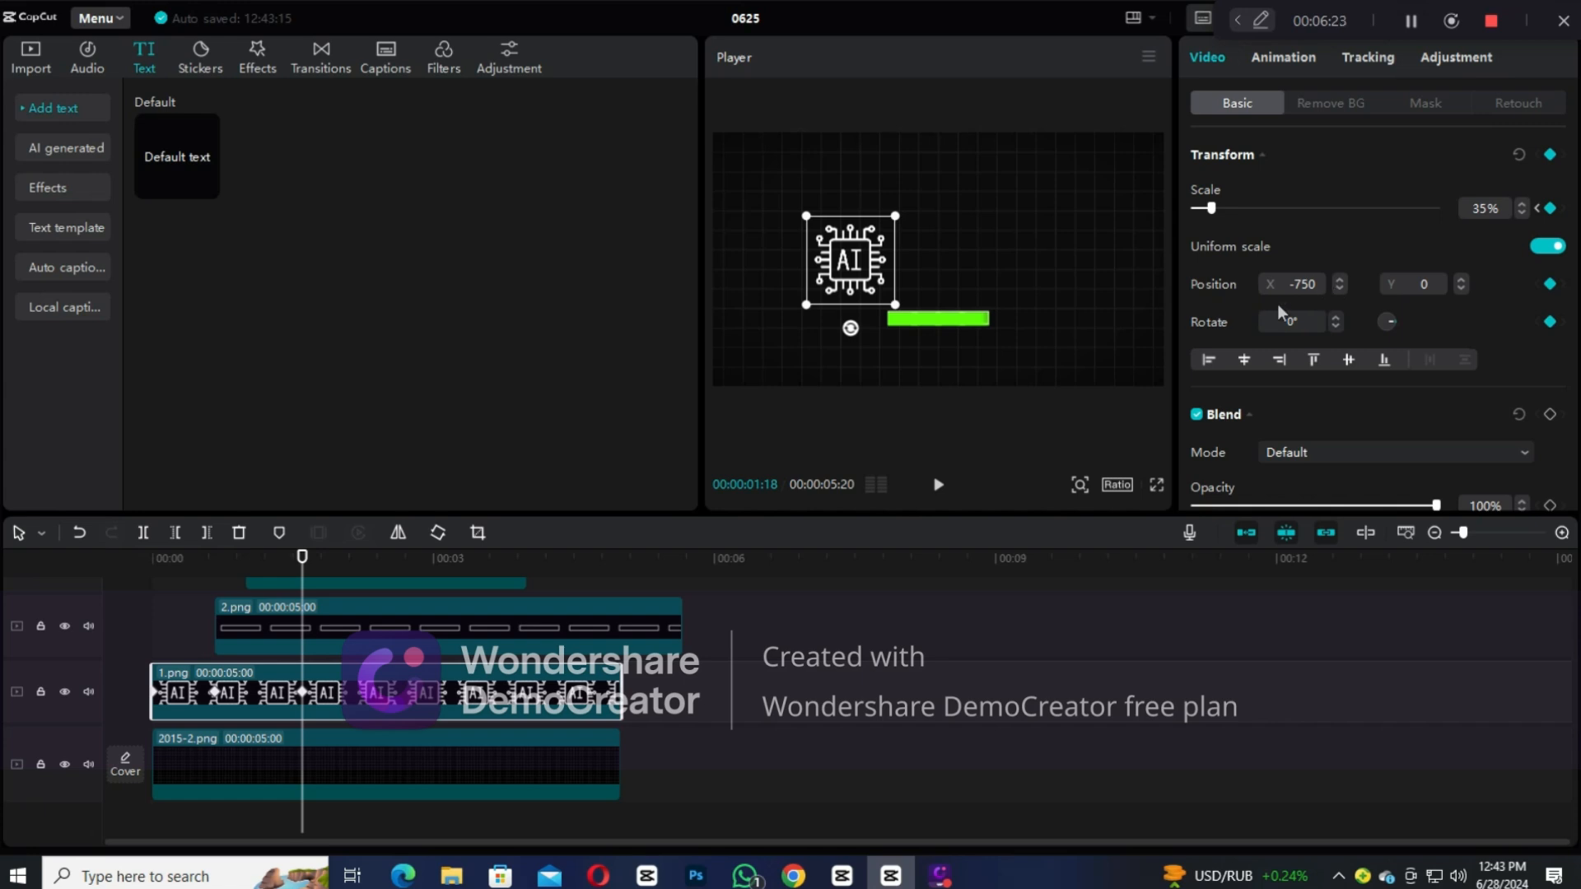
{"action": "key", "text": "ctrl+z"}
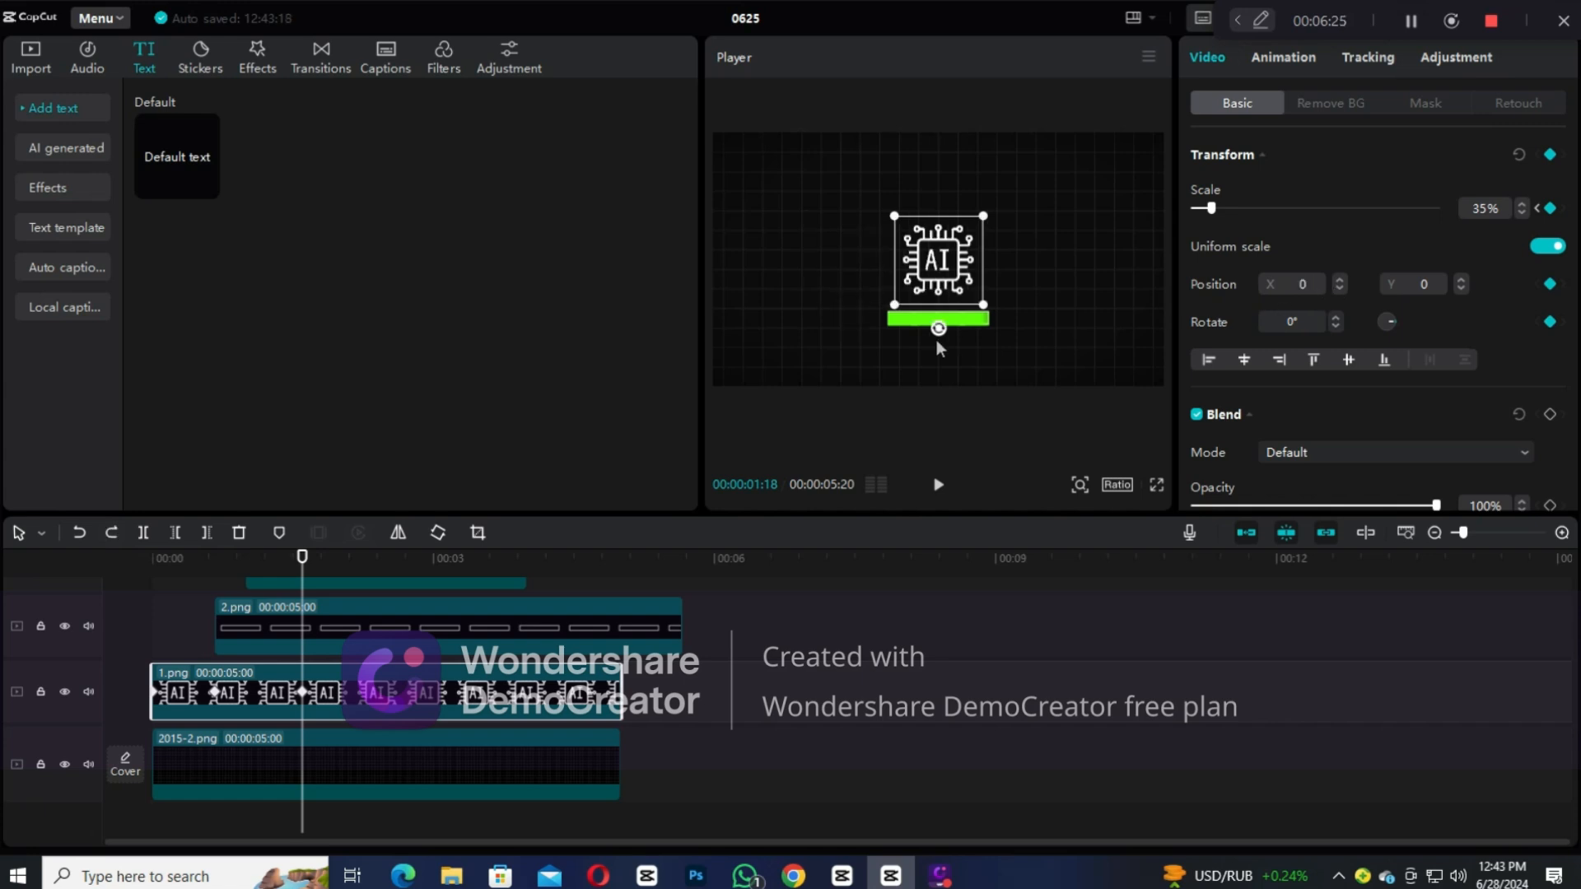
Step: Add transform keyframes to the AI chip clip at 00:00:01:29 and set its position X to -750
{"action": "scroll", "coordinate": [632, 640], "scroll_direction": "up", "scroll_amount": 1}
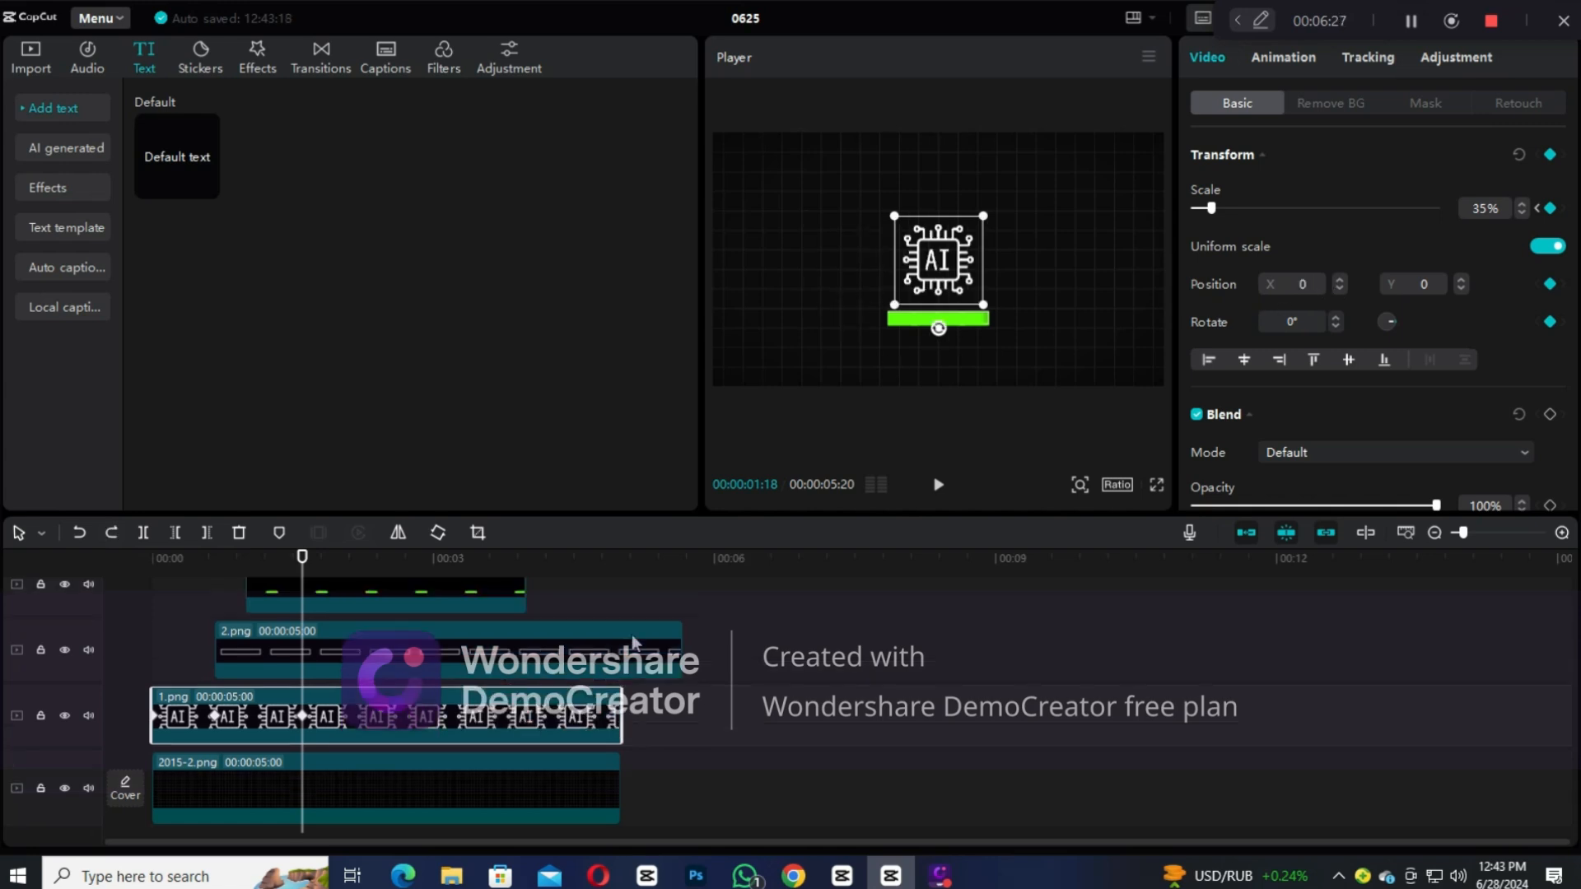
{"action": "scroll", "coordinate": [385, 655], "scroll_direction": "up", "scroll_amount": 2}
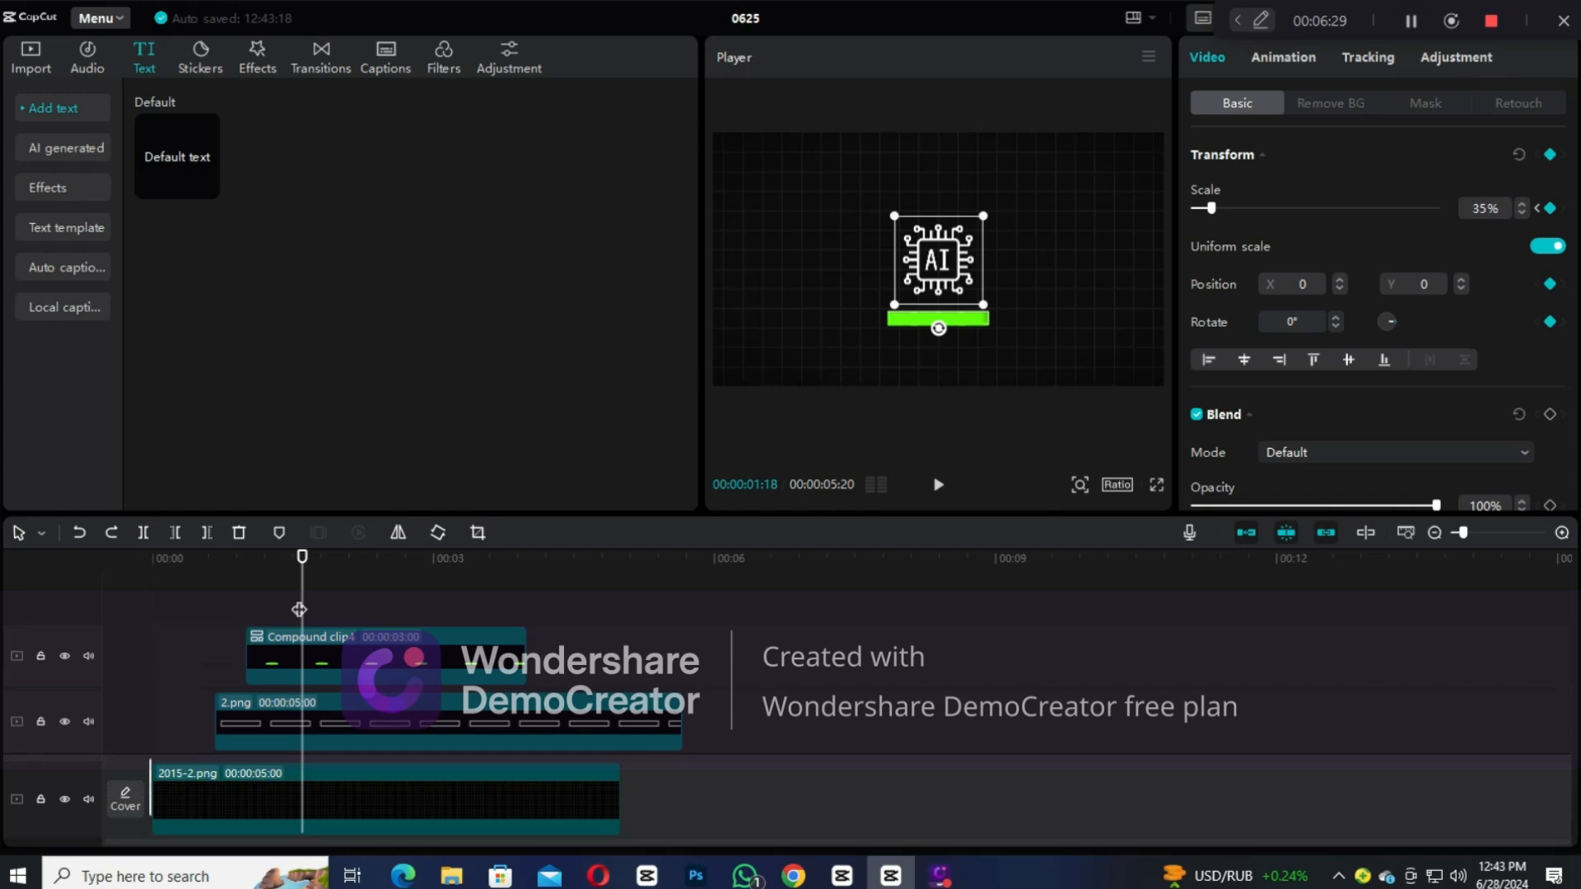
{"action": "left_click_drag", "start_coordinate": [299, 610], "coordinate": [336, 608]}
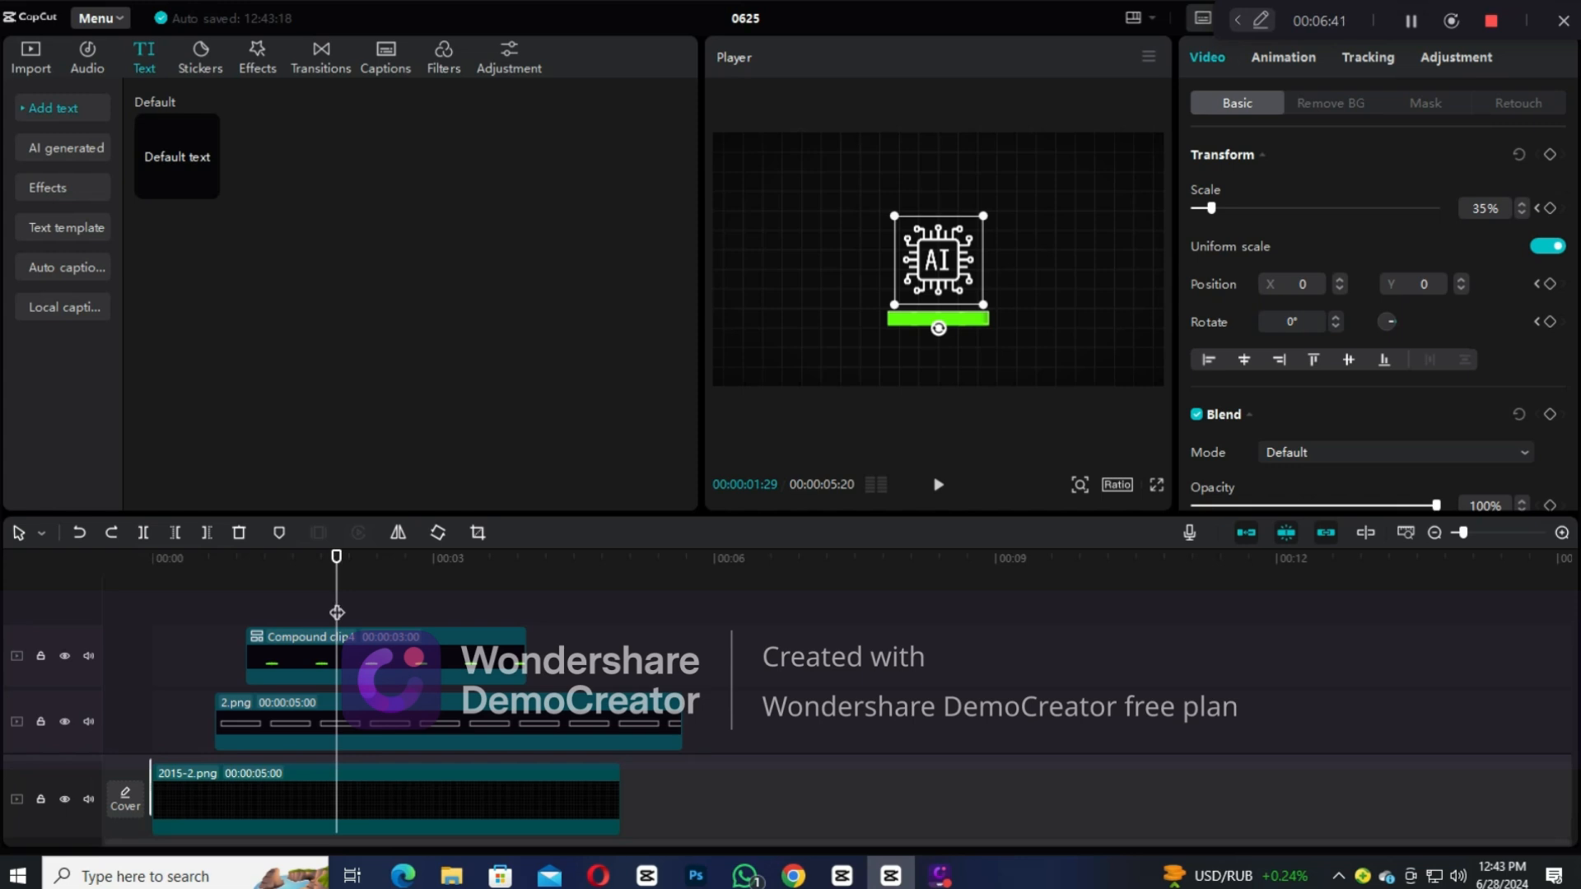
{"action": "double_click", "coordinate": [324, 682]}
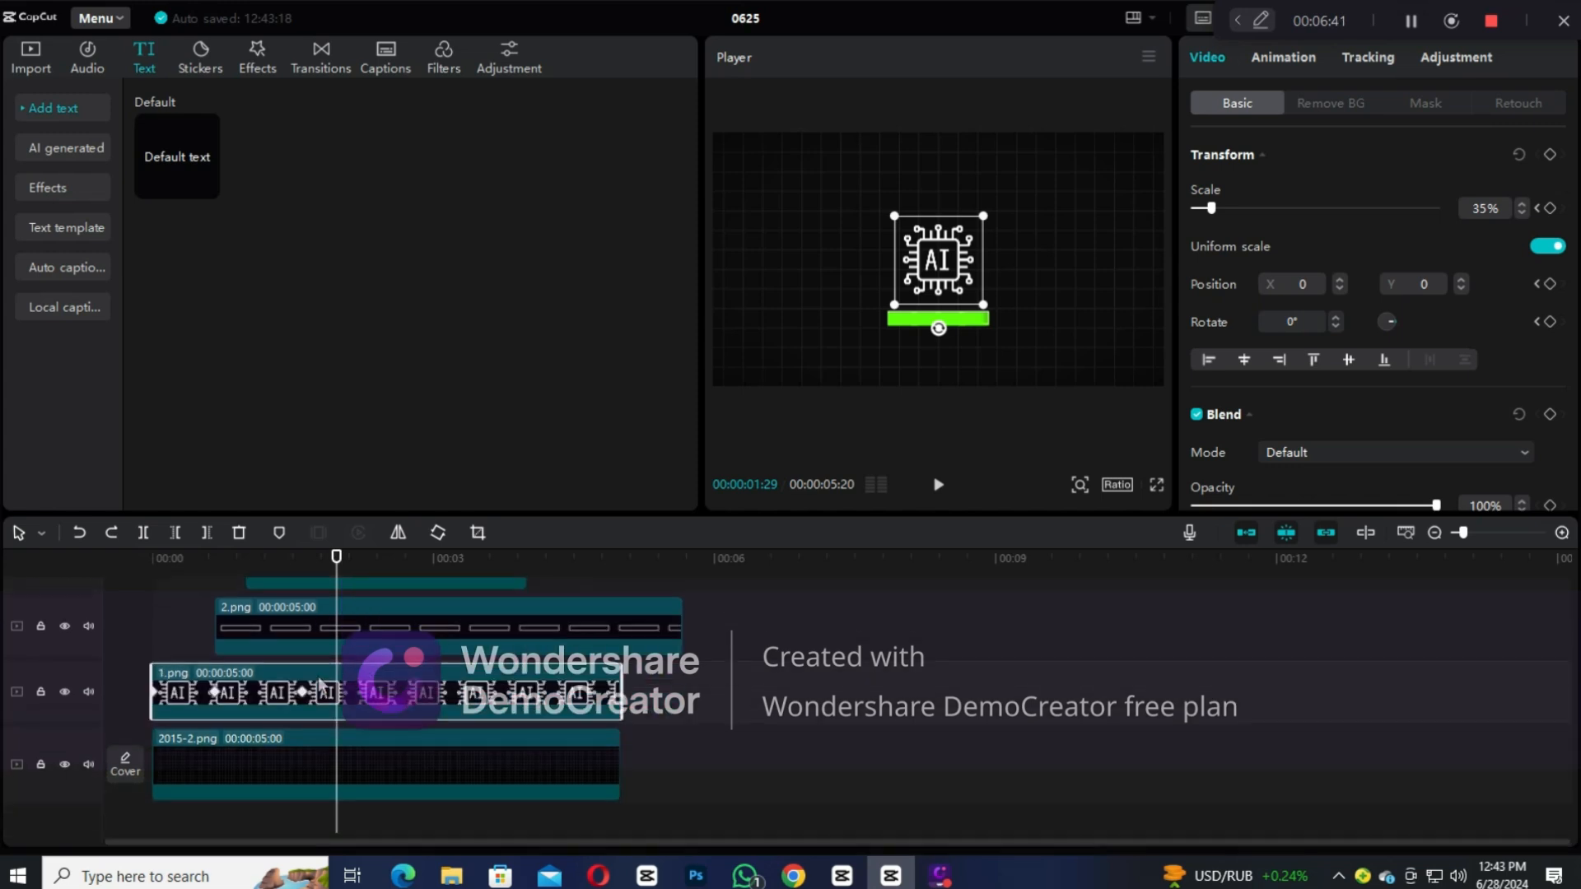
{"action": "left_click", "coordinate": [1550, 155]}
{"action": "left_click", "coordinate": [1294, 284]}
{"action": "type", "text": "-750"}
{"action": "key", "text": "Return"}
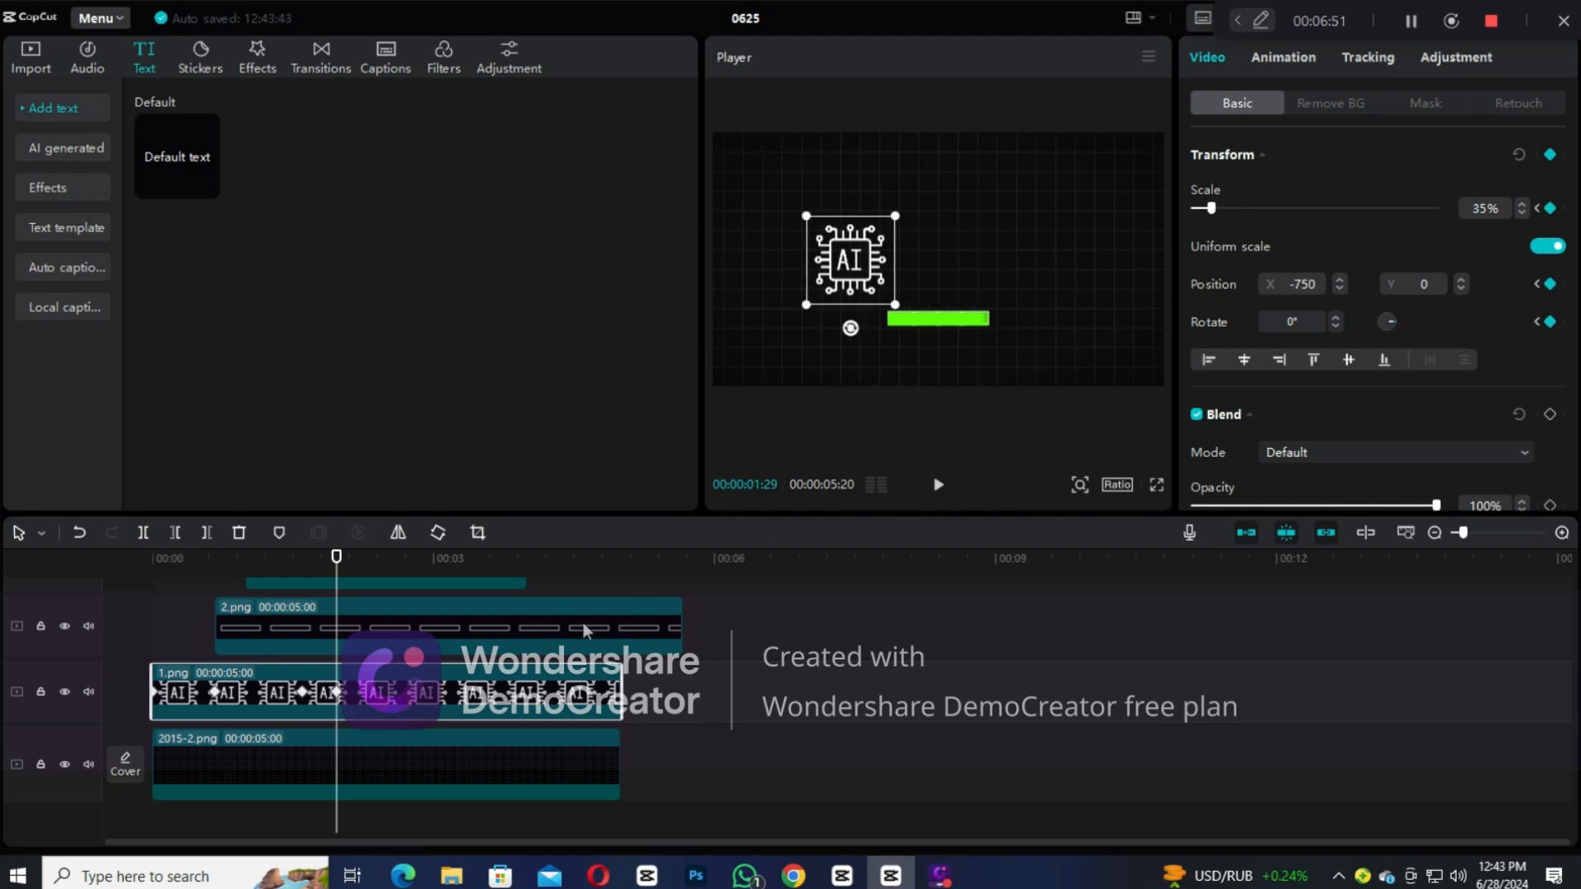
Step: Play back the AI chip's sideways move twice, starting from its 00:00:01:18 keyframe
{"action": "left_click", "coordinate": [302, 692]}
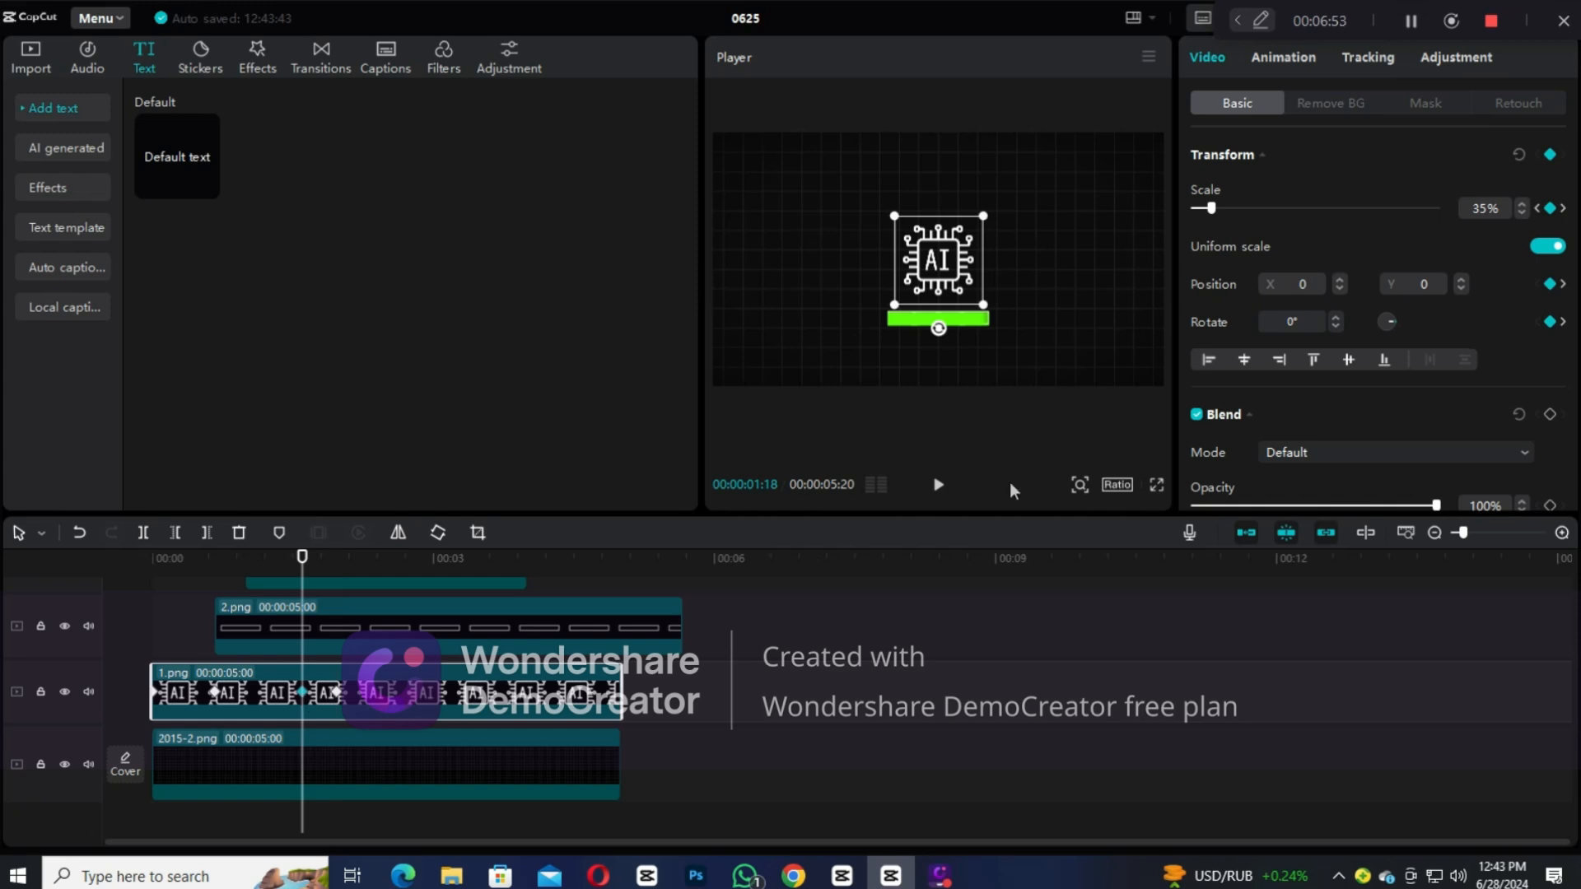
{"action": "left_click", "coordinate": [938, 484]}
{"action": "left_click", "coordinate": [937, 484]}
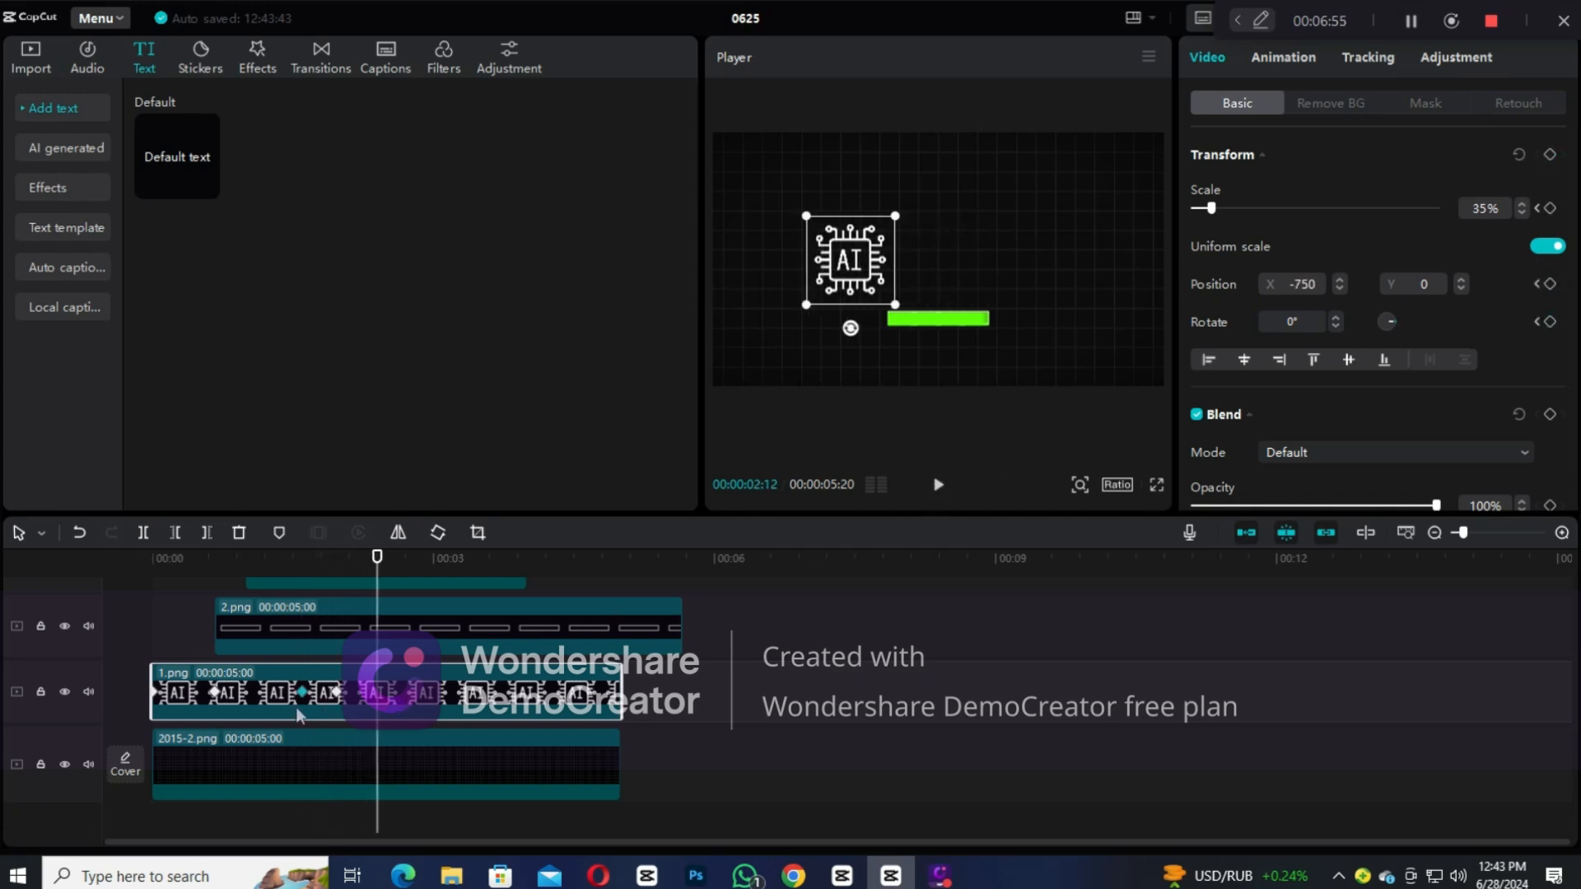
{"action": "scroll", "coordinate": [299, 698], "scroll_direction": "up", "scroll_amount": 2}
{"action": "left_click", "coordinate": [307, 659]}
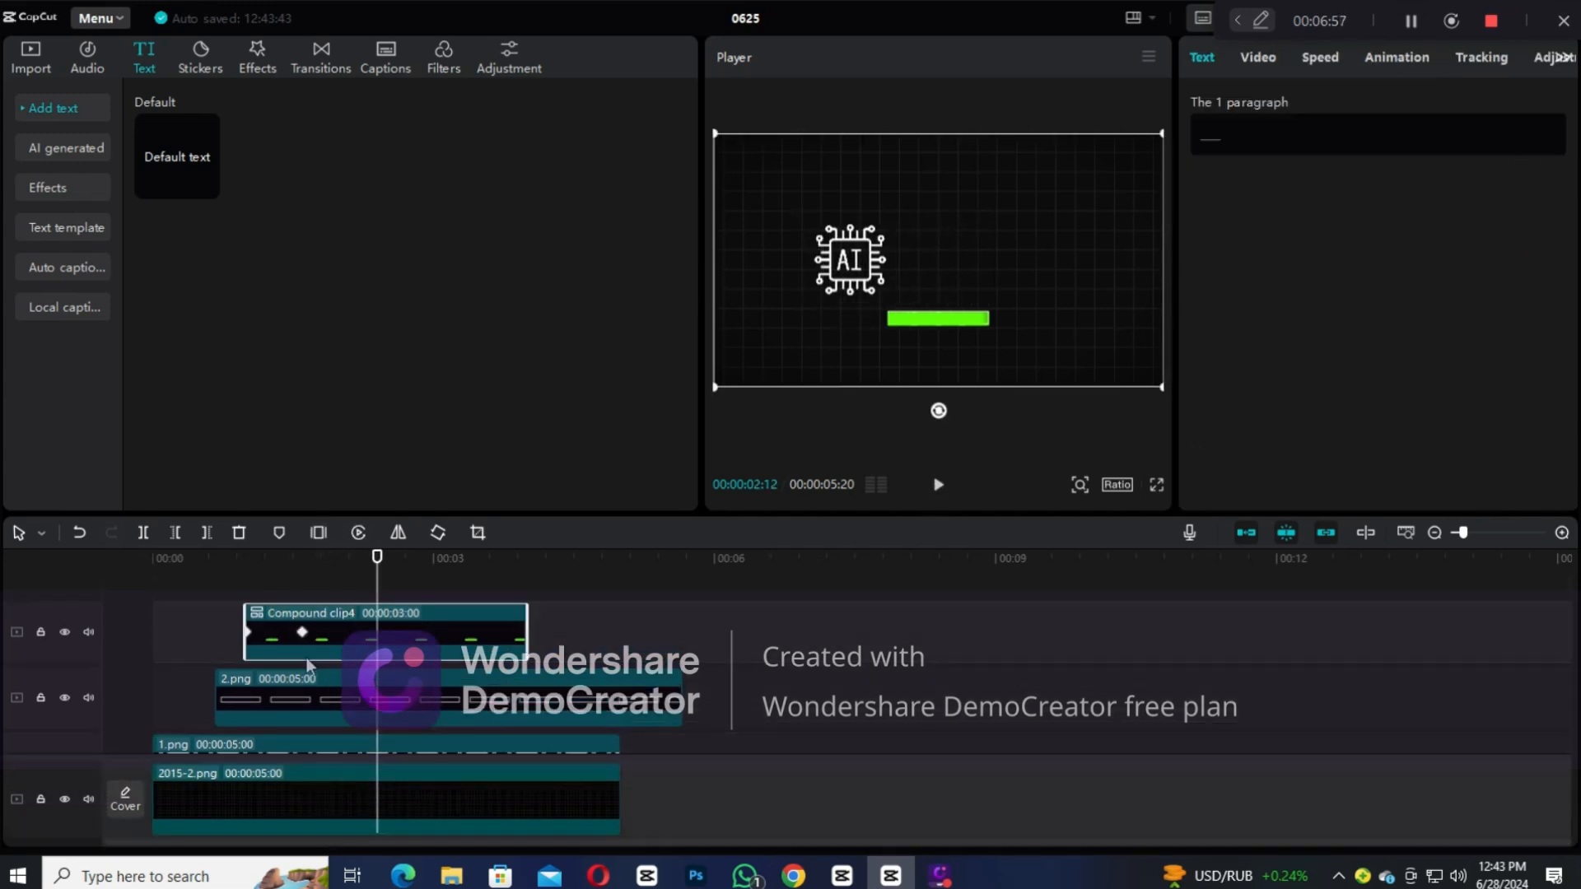
{"action": "left_click", "coordinate": [302, 634]}
{"action": "scroll", "coordinate": [303, 636], "scroll_direction": "down", "scroll_amount": 2}
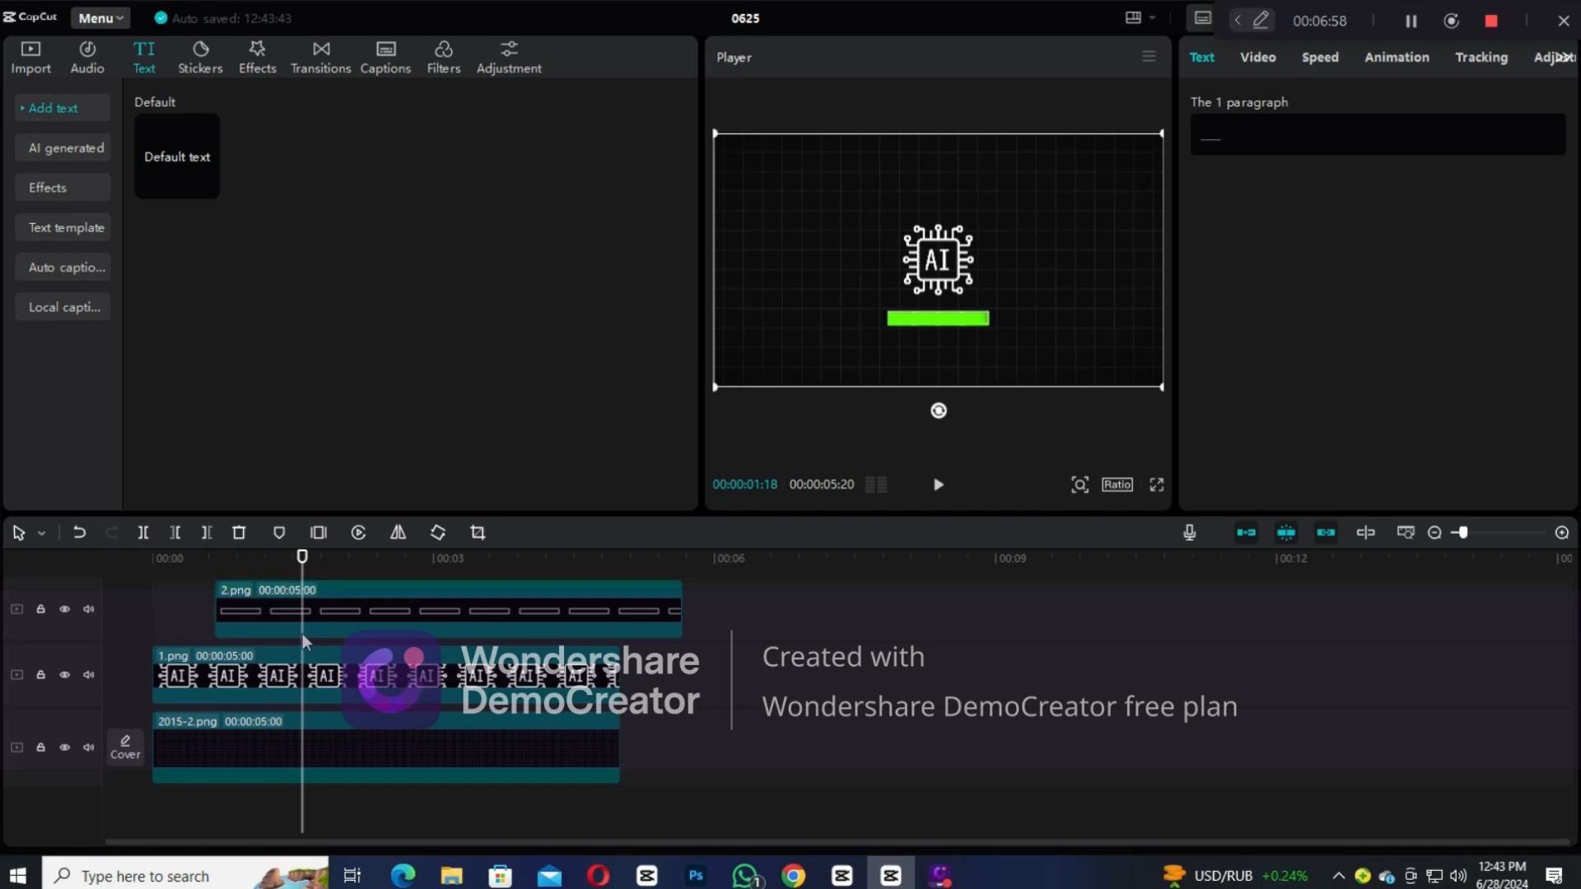
{"action": "left_click", "coordinate": [307, 677]}
{"action": "left_click", "coordinate": [940, 486]}
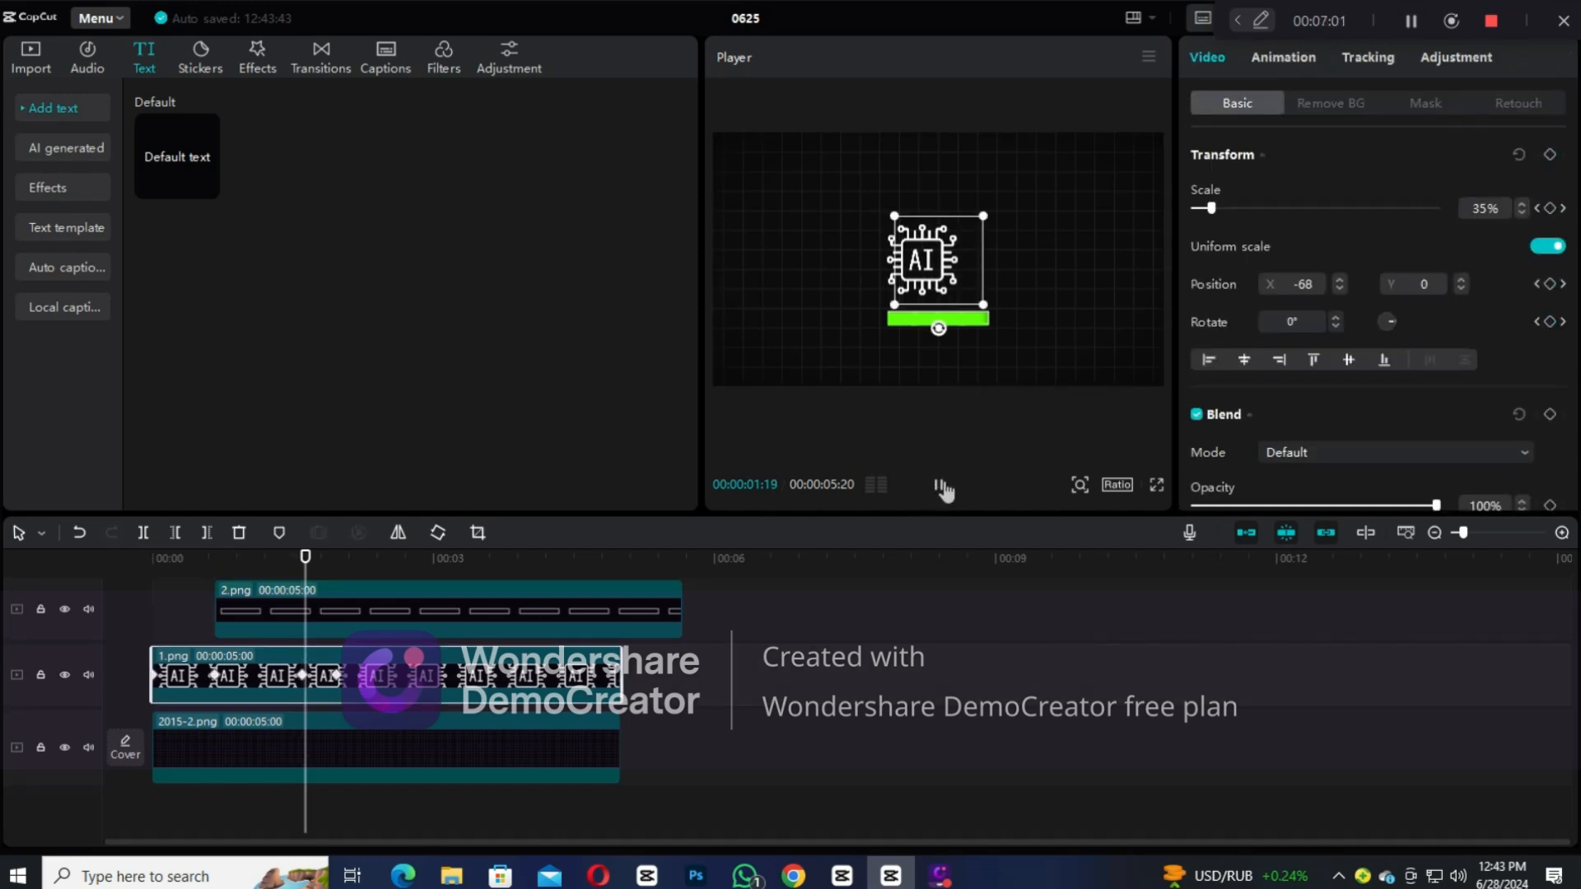
{"action": "left_click", "coordinate": [940, 486]}
{"action": "left_click", "coordinate": [305, 676]}
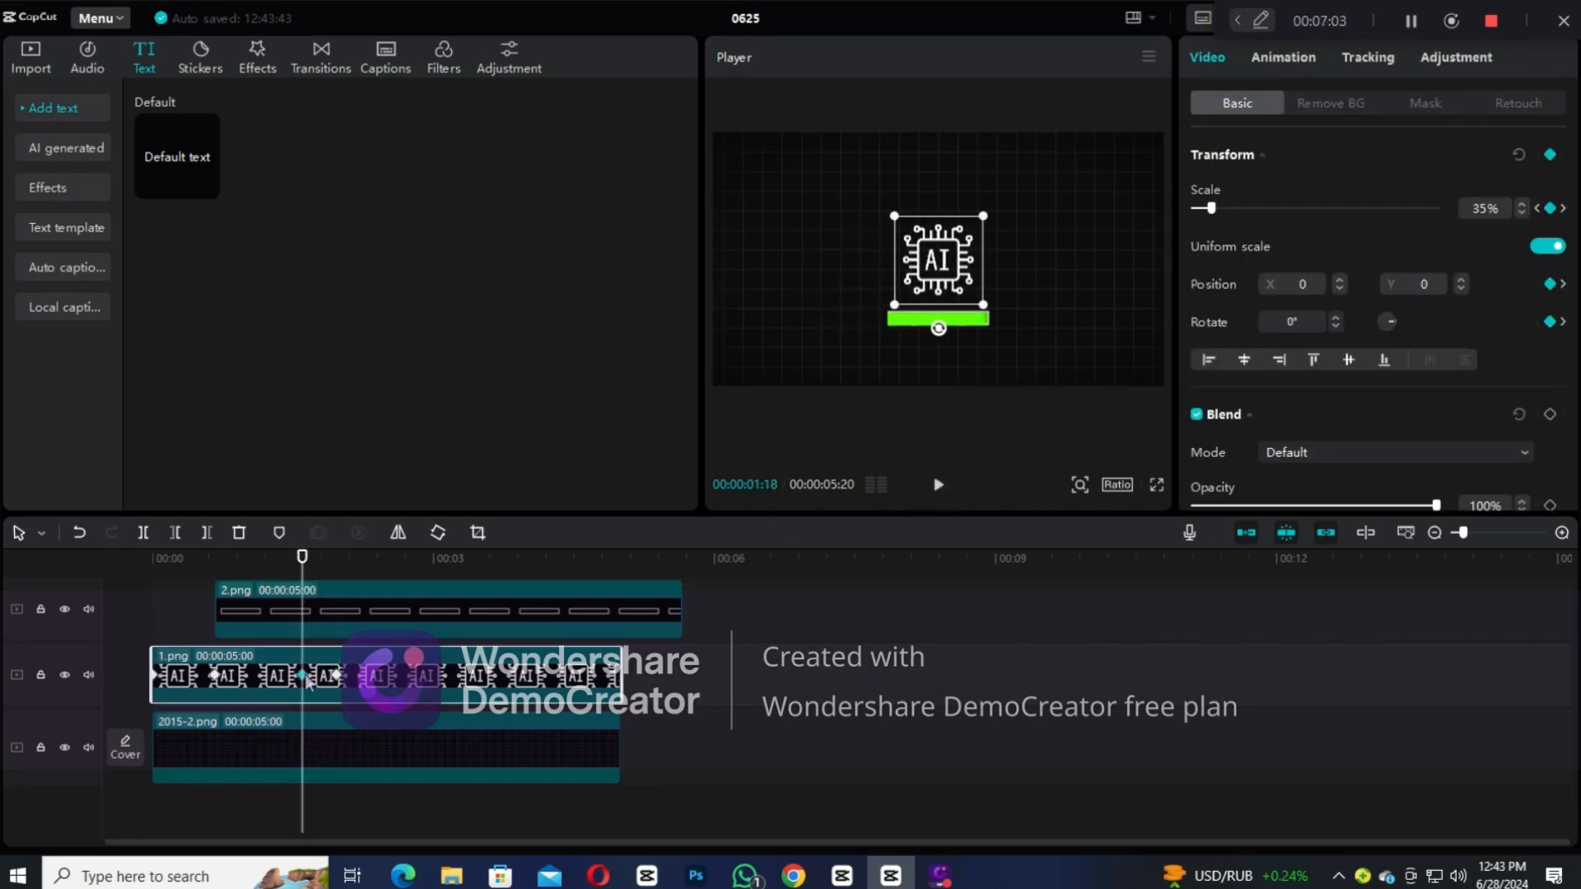
Step: Combine the green bar's Compound clip4 and the 2.png rectangle clip into a single compound clip
{"action": "scroll", "coordinate": [321, 652], "scroll_direction": "up", "scroll_amount": 2}
{"action": "mouse_move", "coordinate": [489, 577]}
{"action": "left_mouse_down"}
{"action": "mouse_move", "coordinate": [555, 574]}
{"action": "mouse_move", "coordinate": [497, 594]}
{"action": "left_mouse_up"}
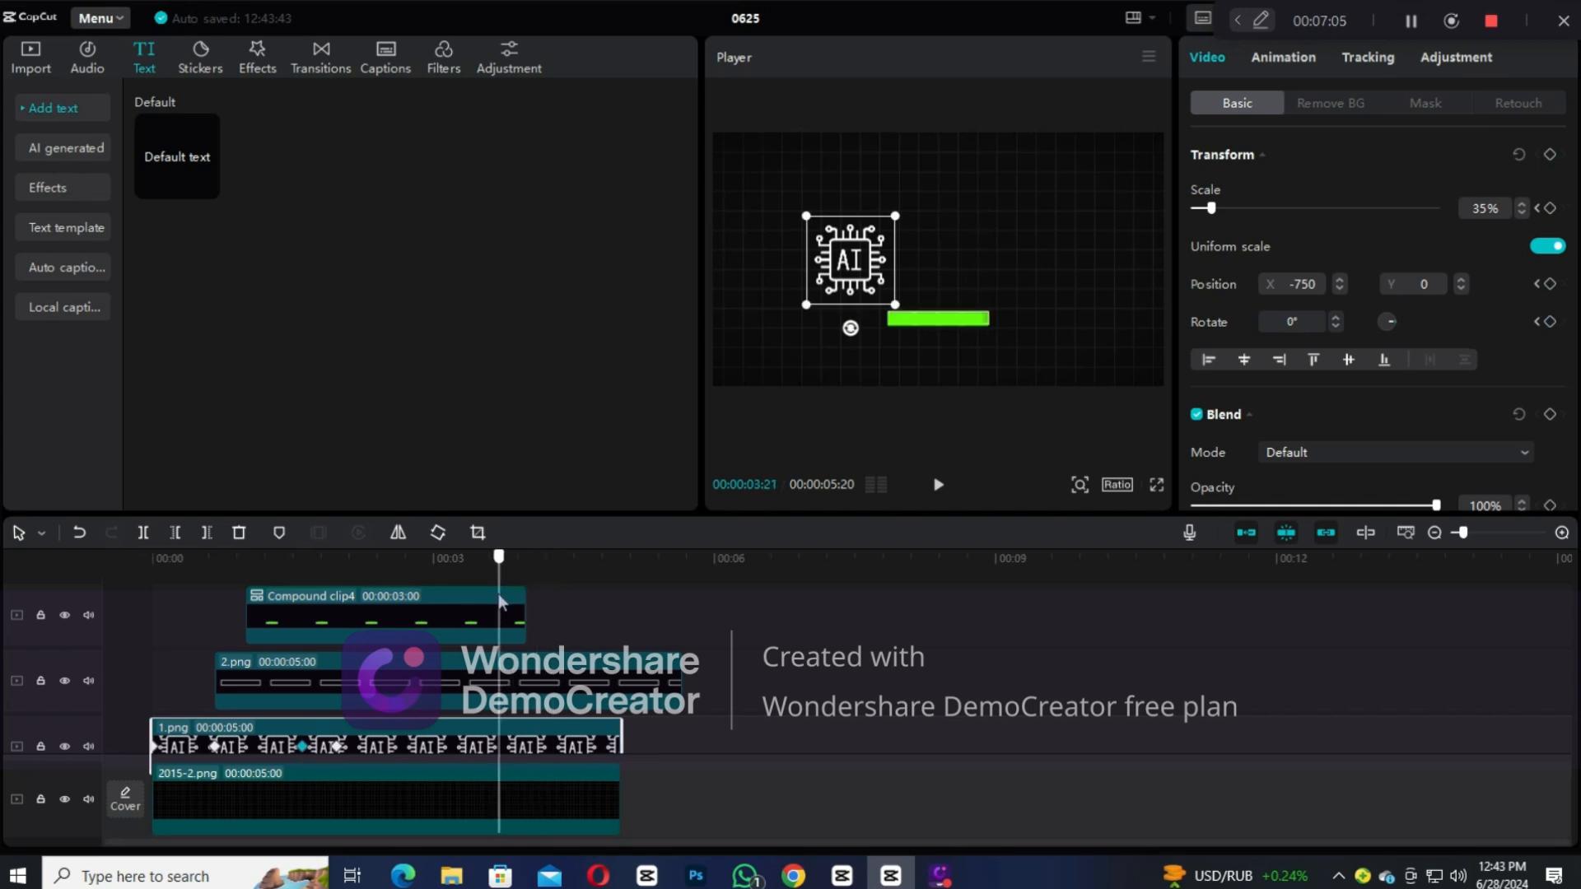
{"action": "left_click", "coordinate": [517, 623]}
{"action": "left_click", "coordinate": [515, 704]}
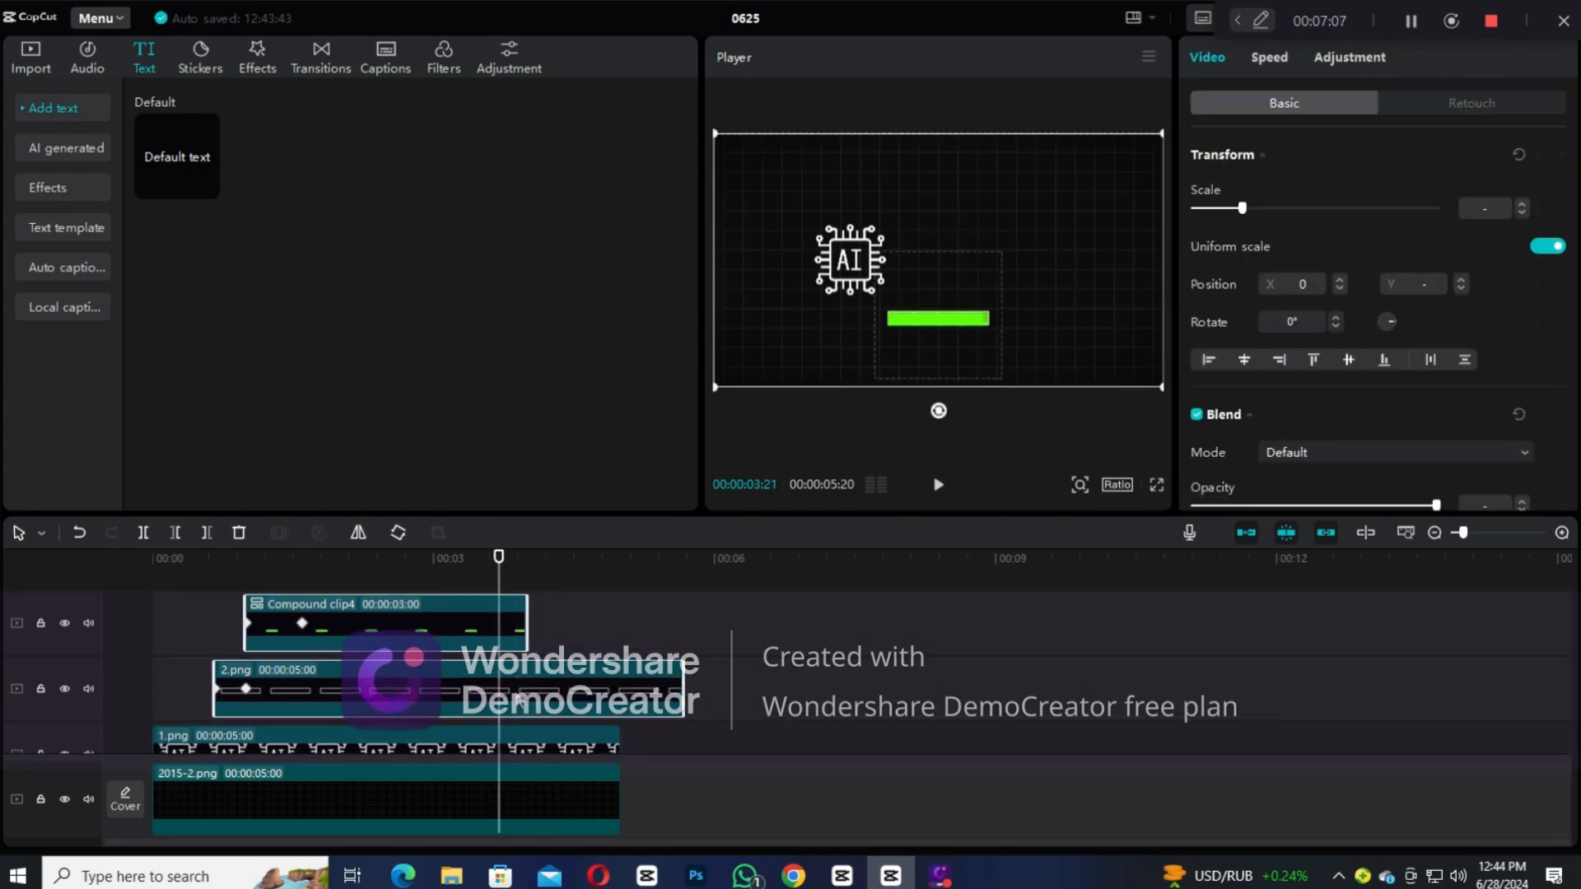
{"action": "right_click", "coordinate": [515, 708]}
{"action": "left_click", "coordinate": [562, 497]}
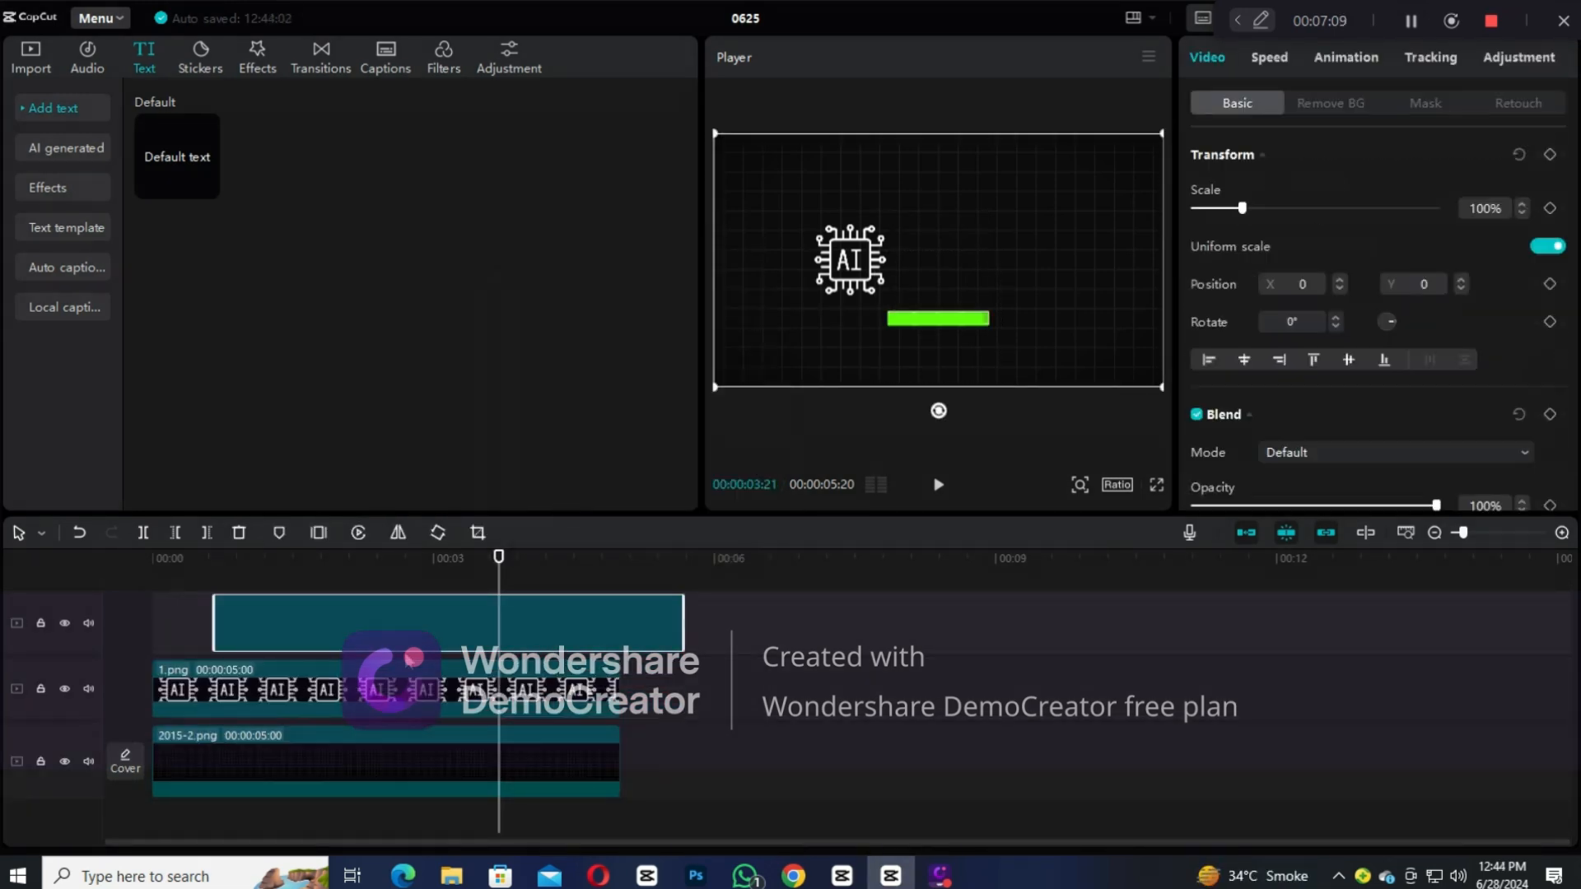
Step: Add transform keyframes to the new bar compound clip at 00:00:01:18, aligned with the AI chip's keyframe
{"action": "left_click", "coordinate": [331, 704]}
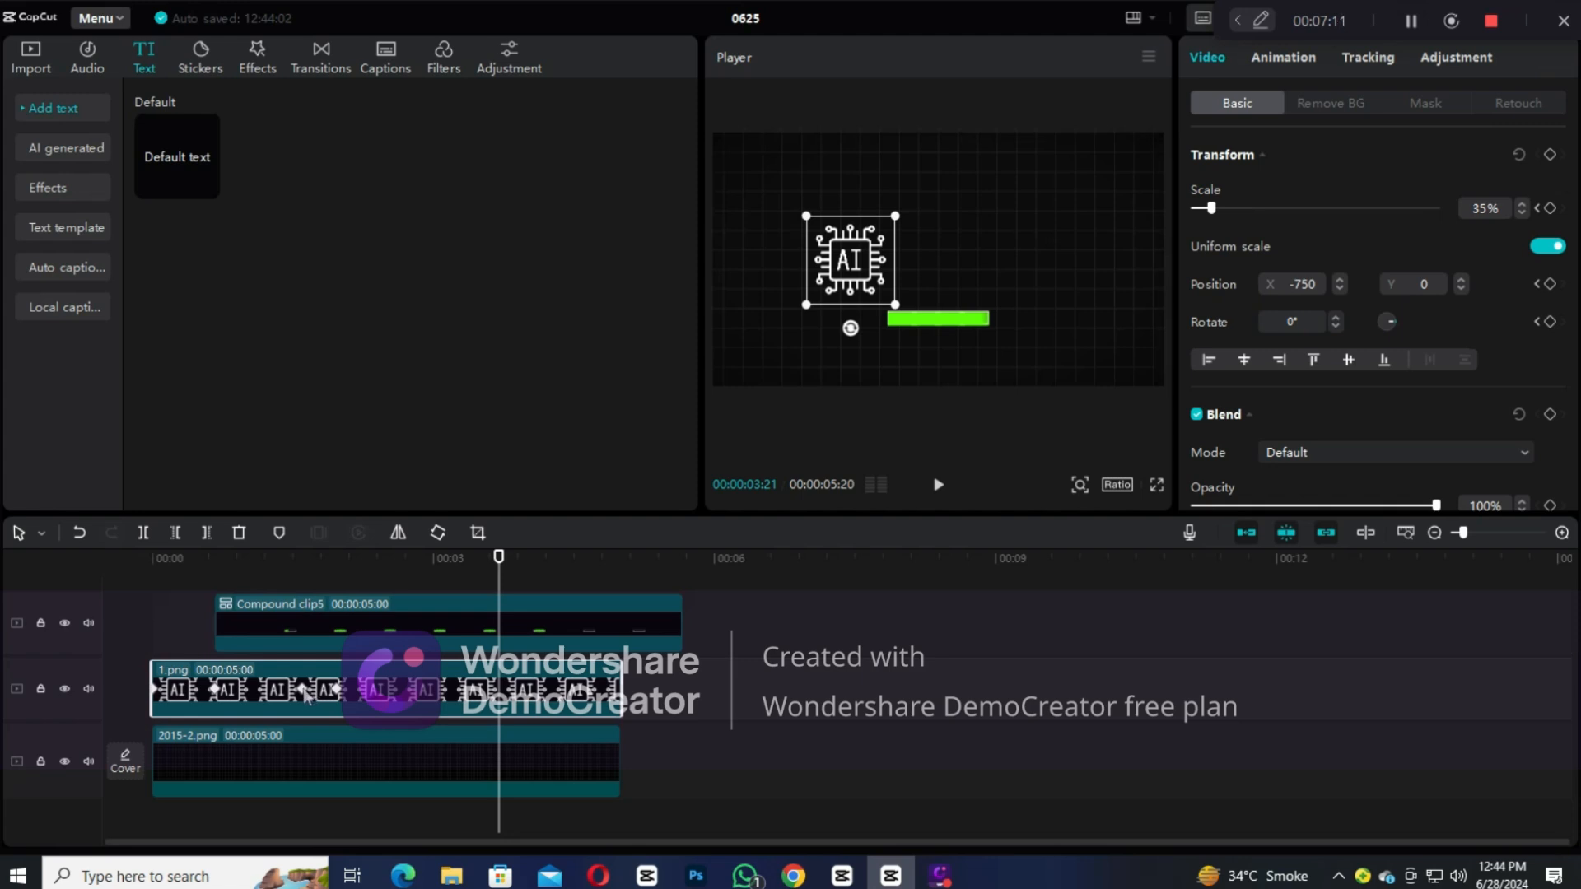
{"action": "left_click", "coordinate": [303, 691]}
{"action": "left_click", "coordinate": [330, 677]}
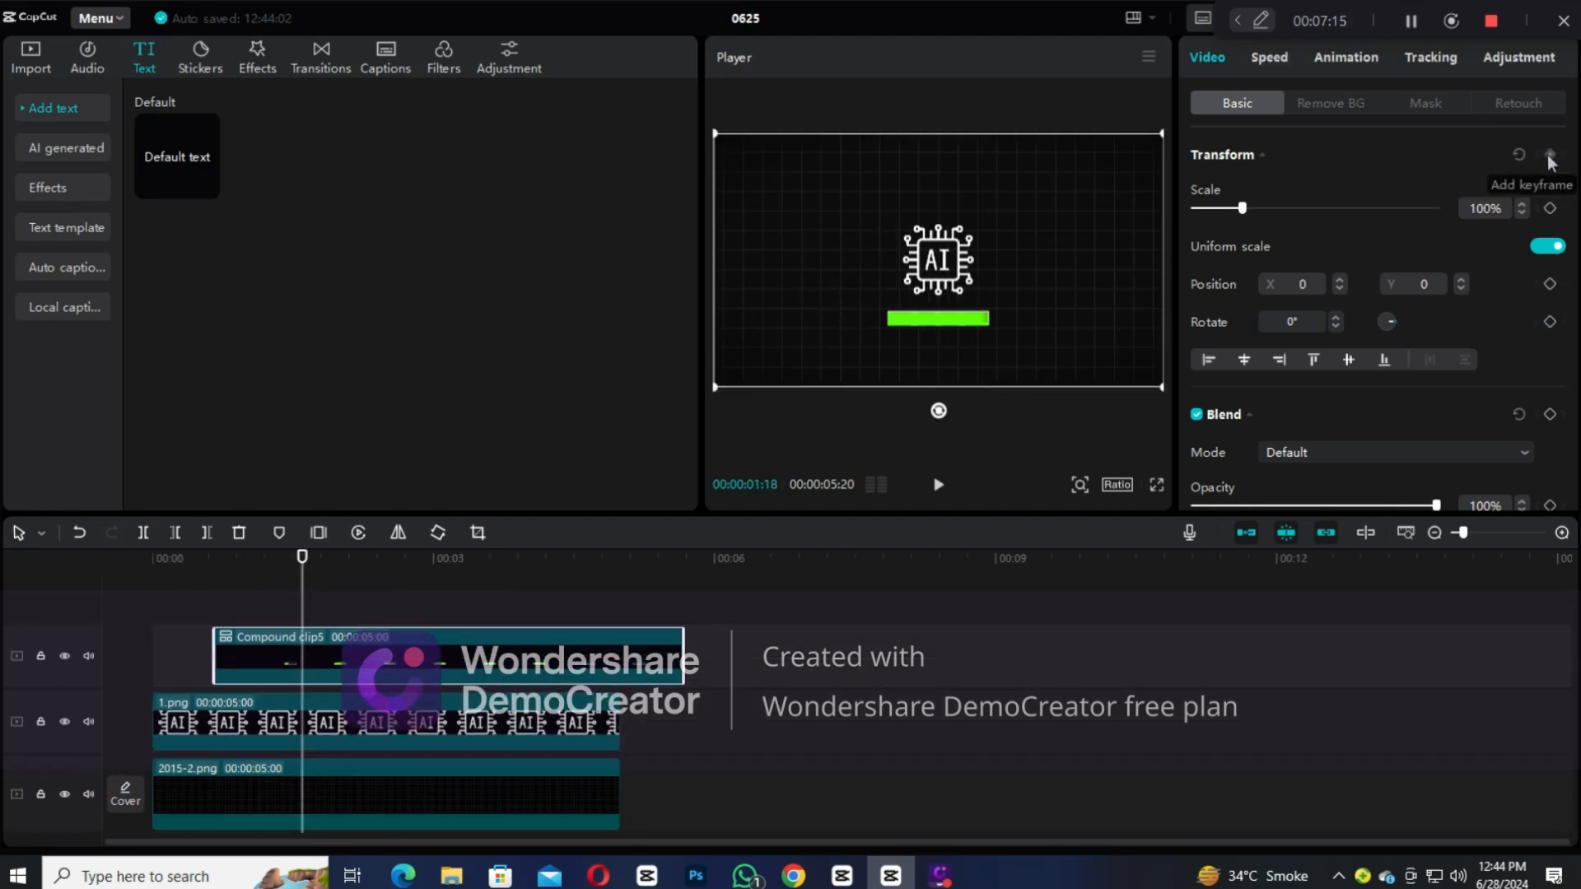
Step: Add transform keyframes to the bar compound clip at 00:00:01:29 and set its position X to -750
{"action": "left_click", "coordinate": [384, 723]}
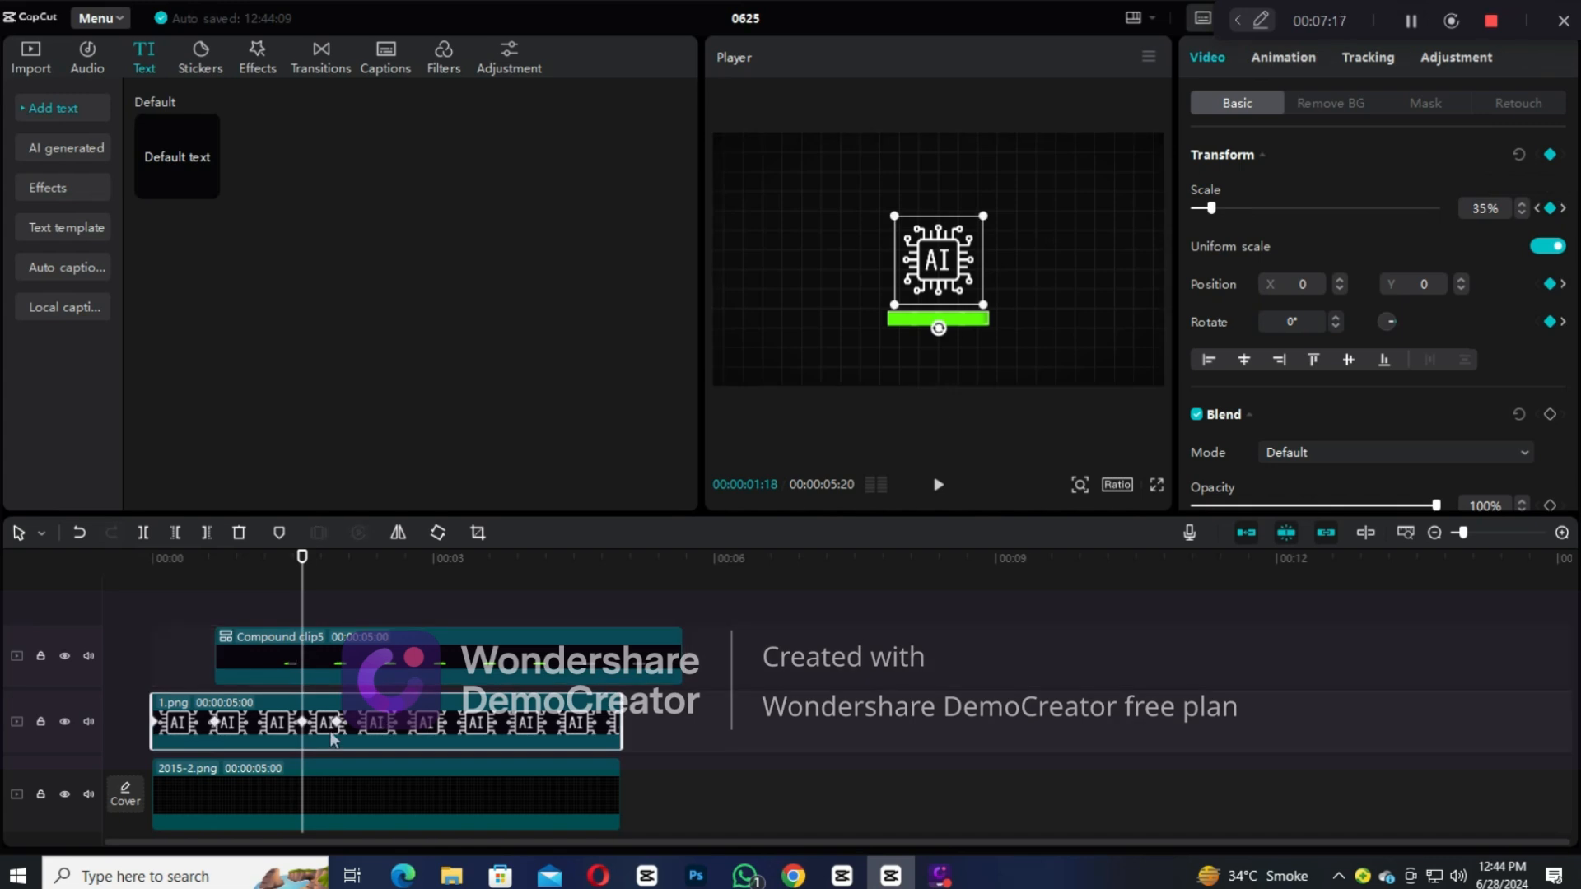
{"action": "left_click", "coordinate": [336, 723]}
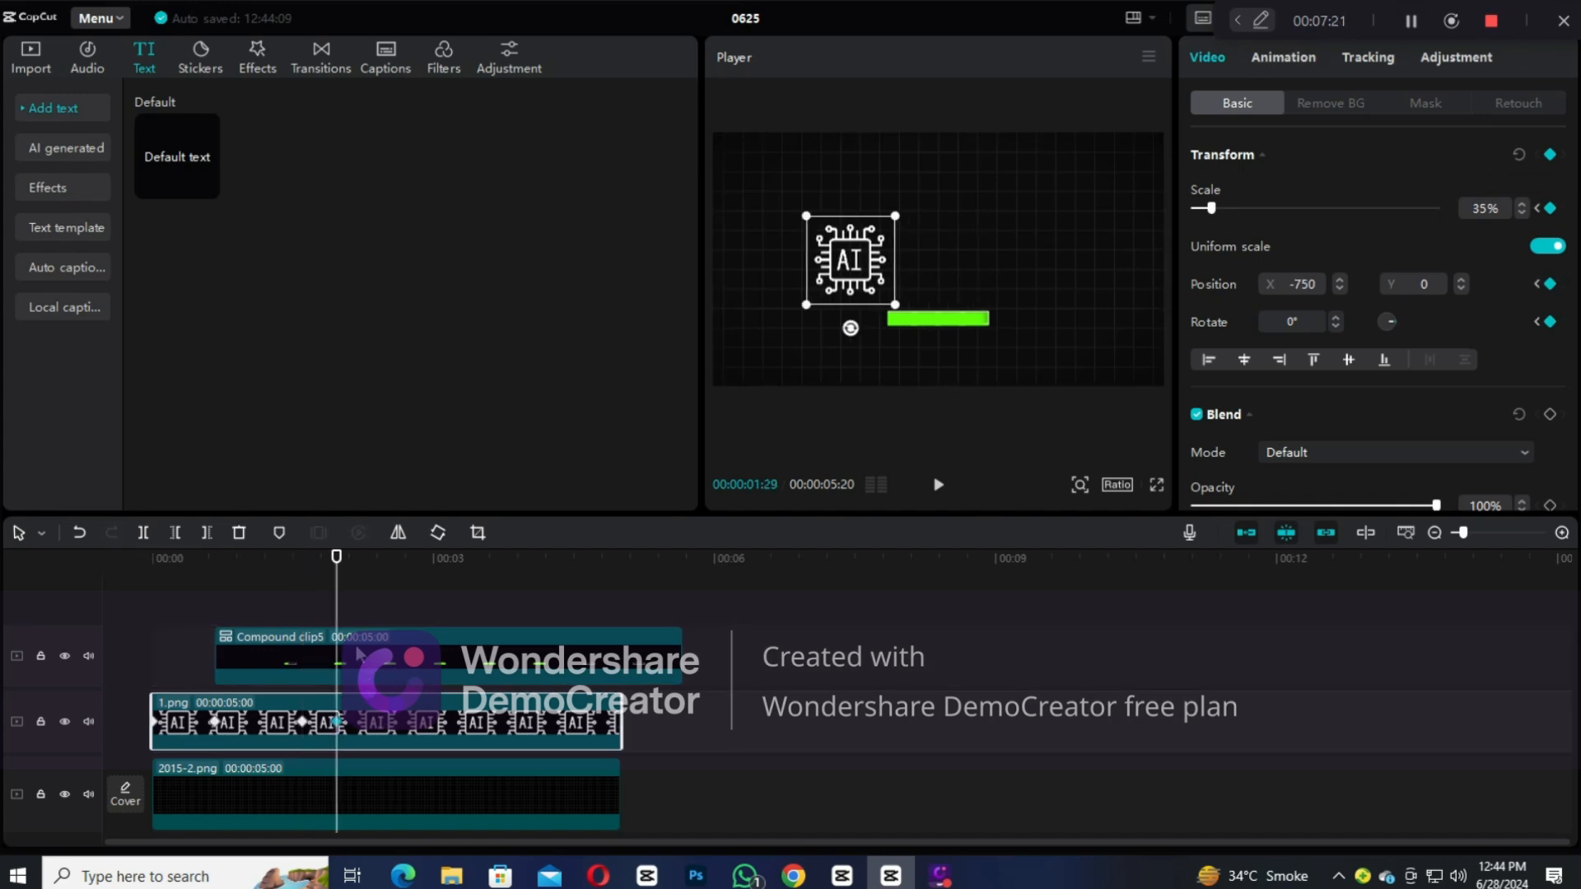
{"action": "left_click", "coordinate": [356, 676]}
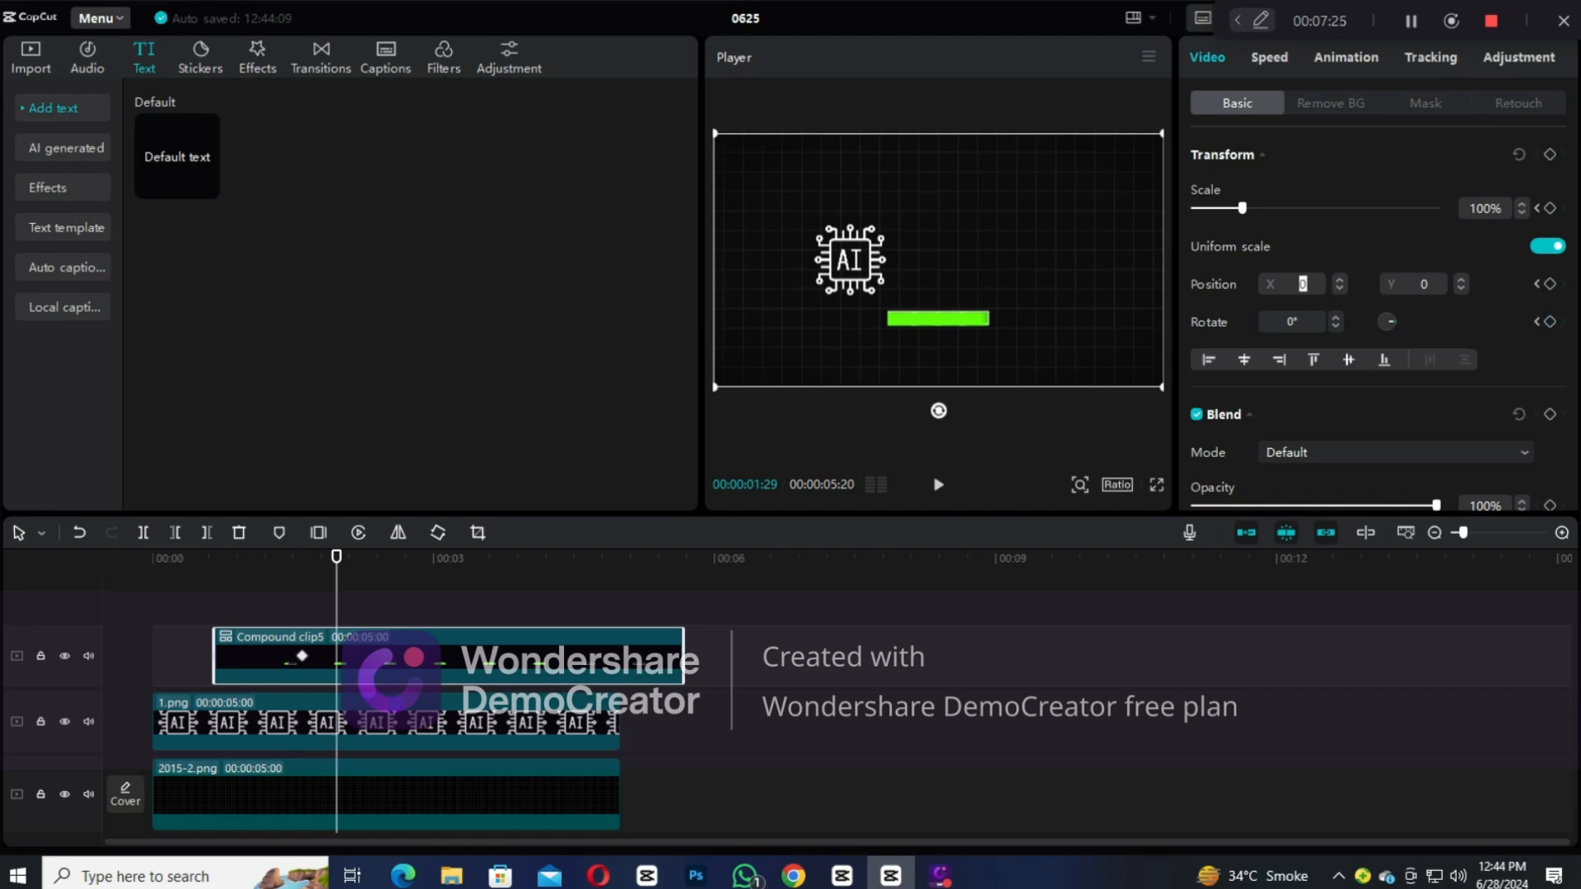
{"action": "left_click", "coordinate": [1550, 154]}
{"action": "type", "text": "-750"}
{"action": "key", "text": "Return"}
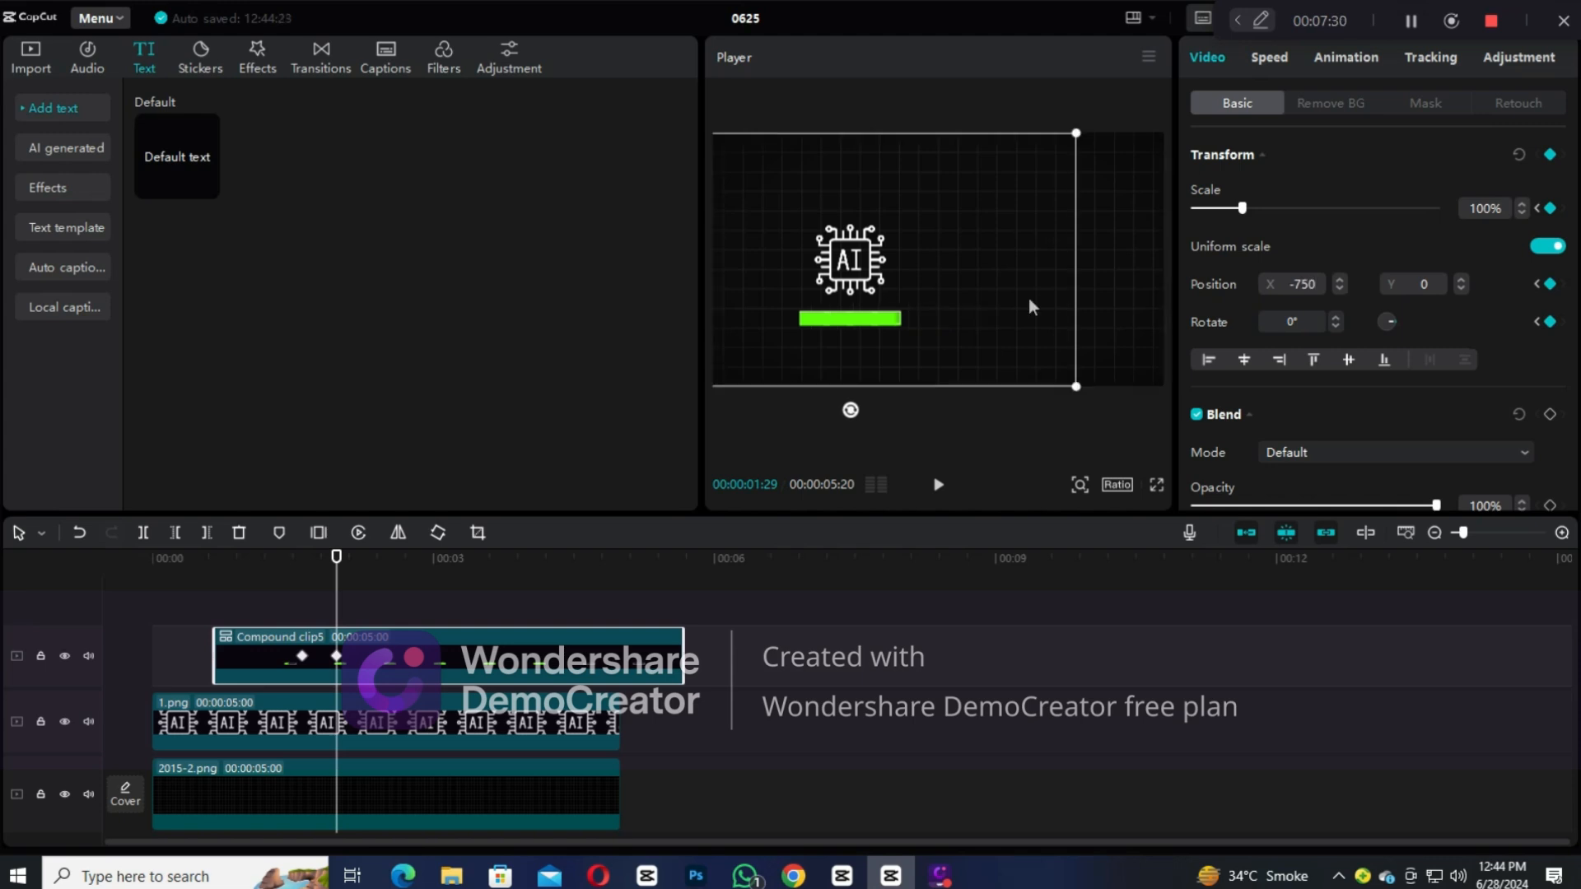
Step: Play back the bar's fill and the combined sideways move of the chip and bar
{"action": "left_click", "coordinate": [234, 611]}
{"action": "left_click", "coordinate": [932, 492]}
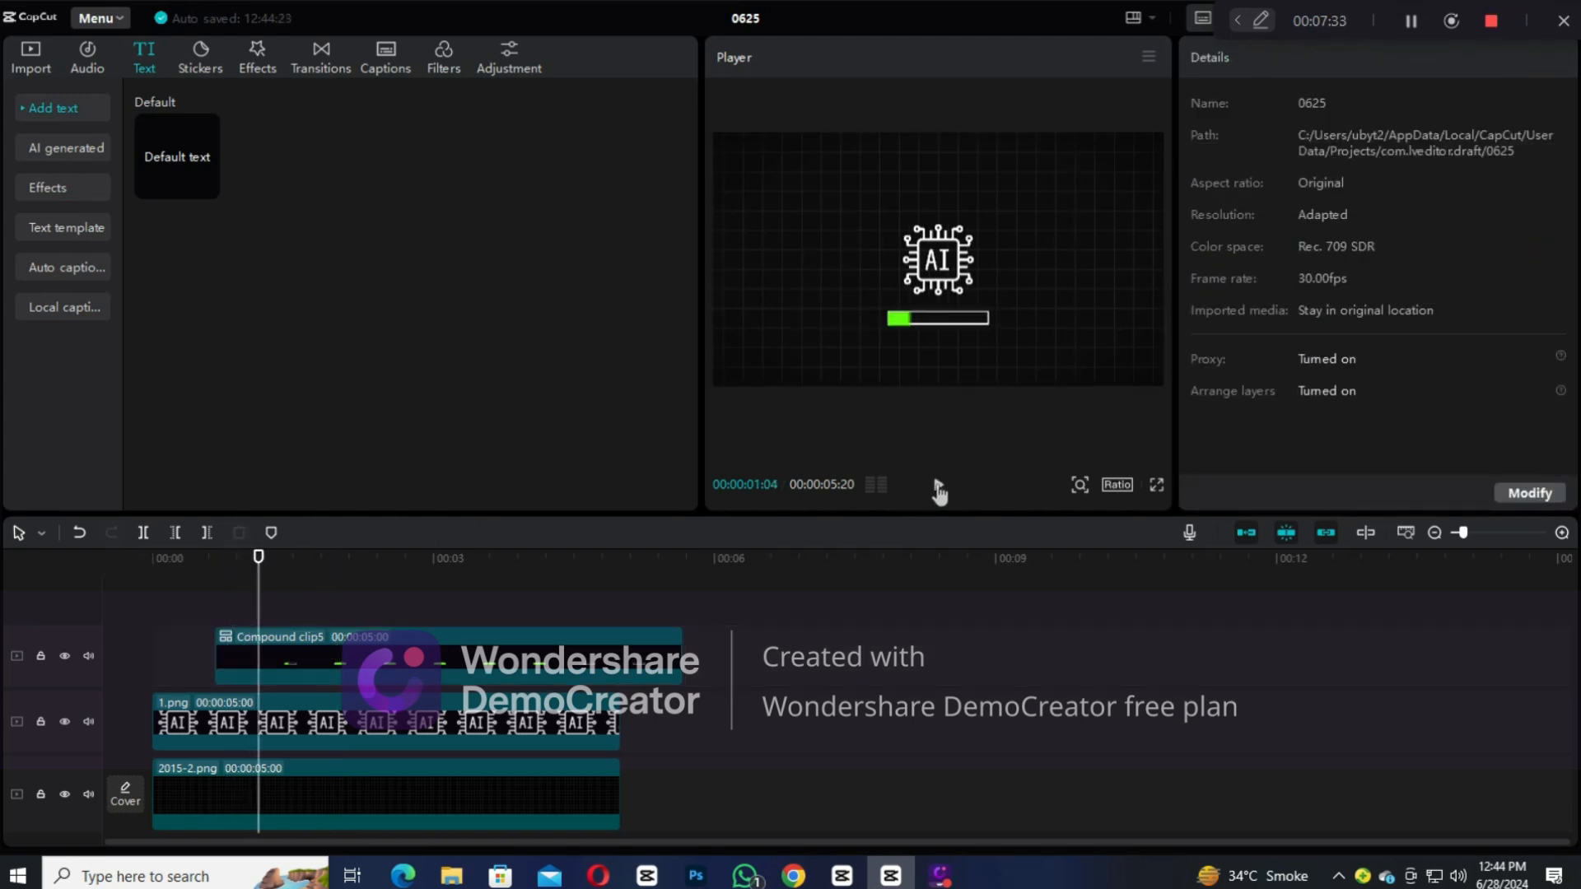
{"action": "left_click", "coordinate": [939, 493]}
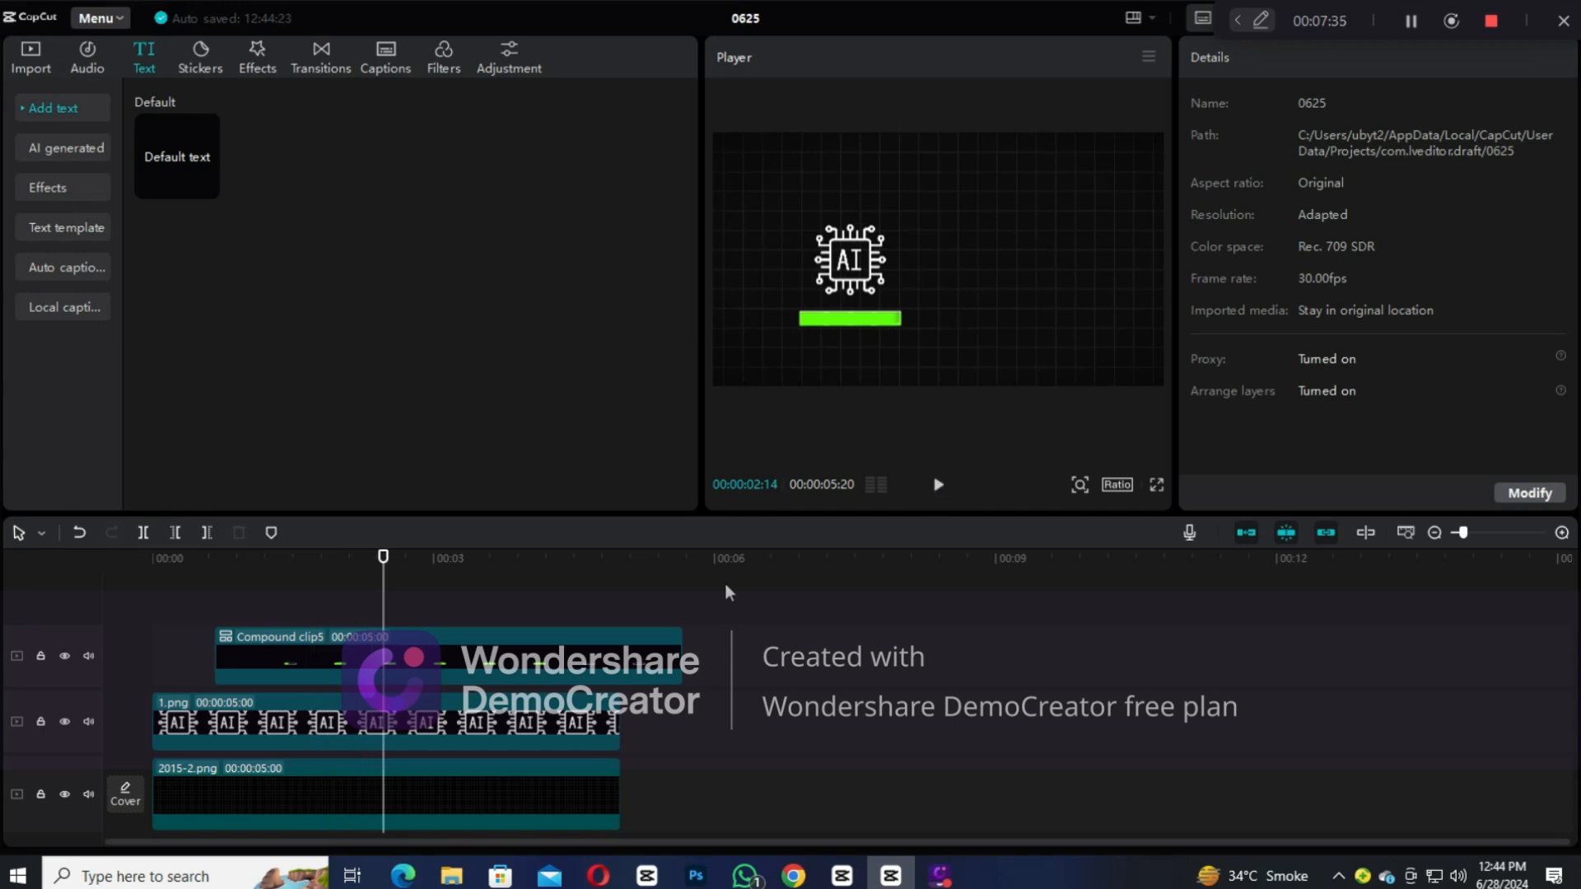
Step: Place 1 copy.png on a new track at 00:00:01:29 and move it to about X 640, Y 0
{"action": "left_click", "coordinate": [365, 651]}
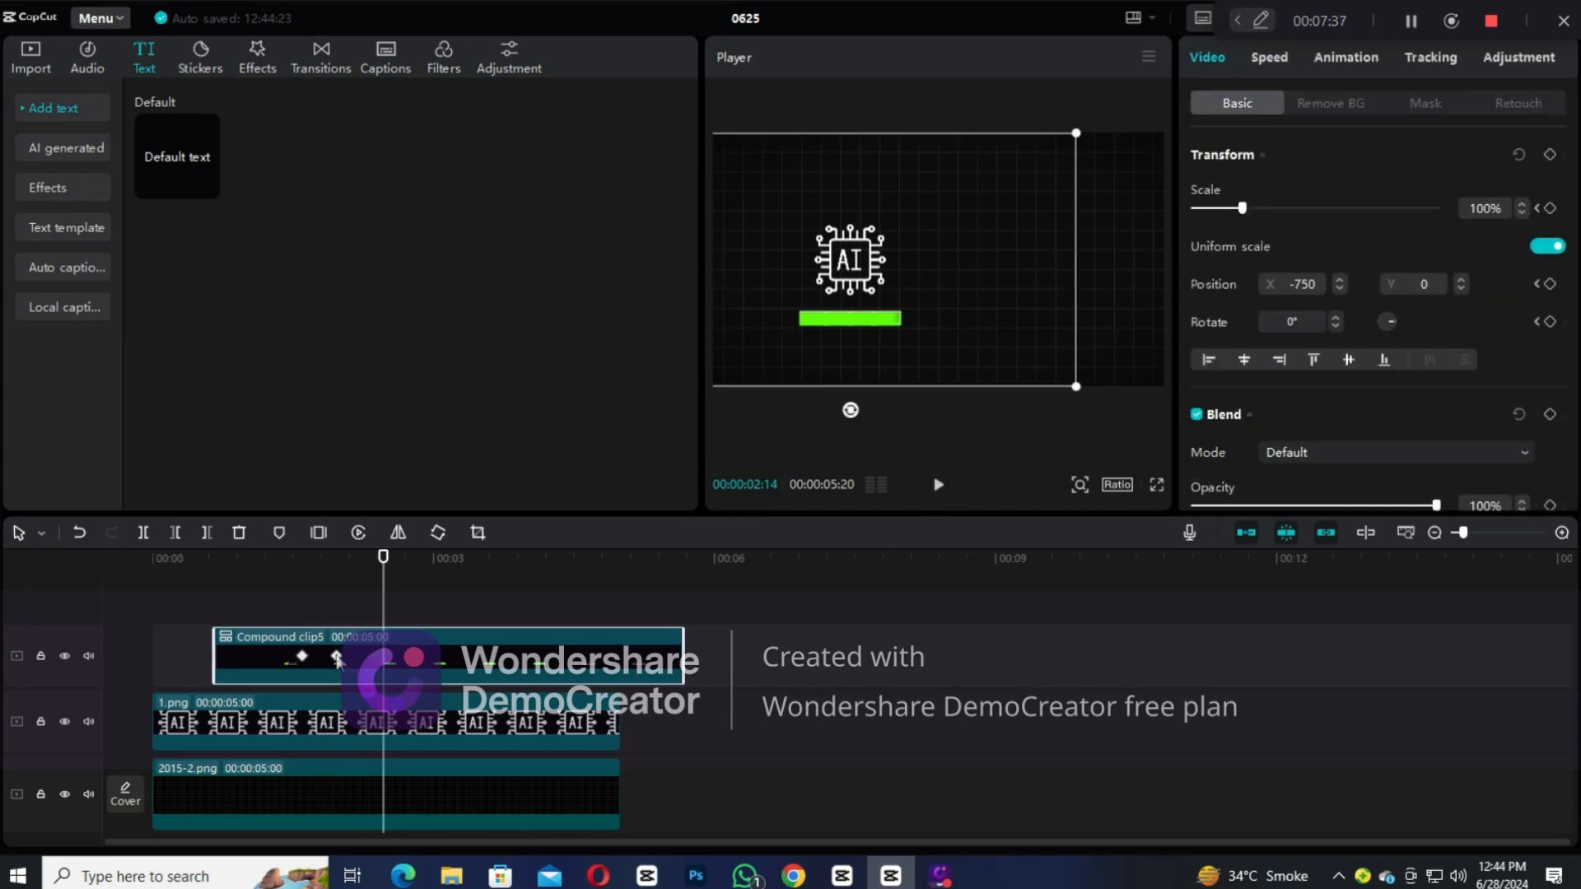
{"action": "left_click", "coordinate": [336, 658]}
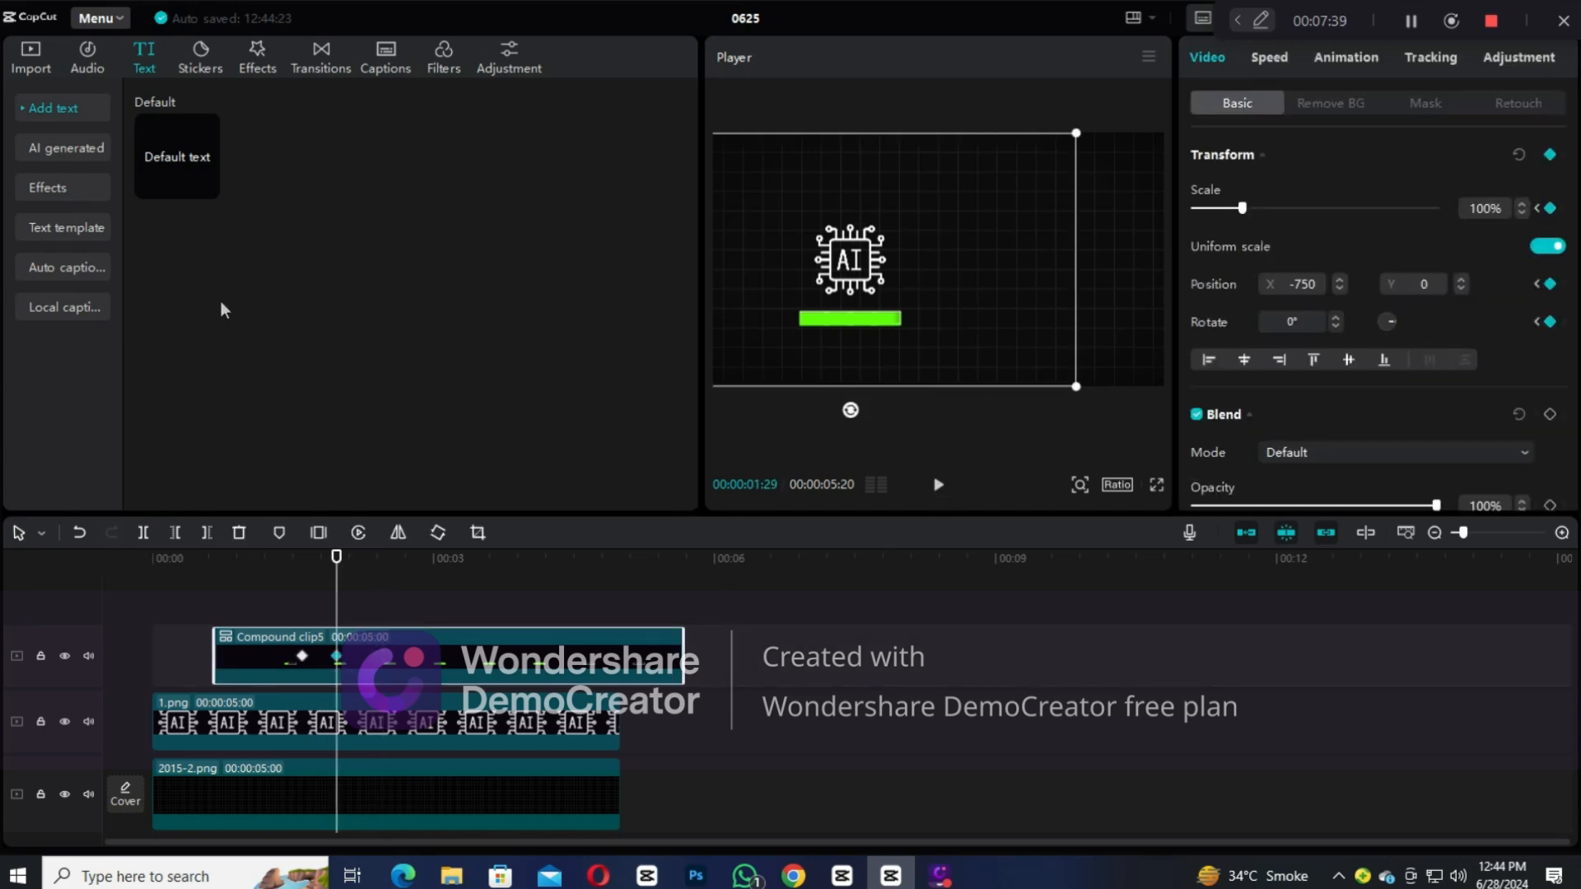
{"action": "left_click", "coordinate": [43, 72]}
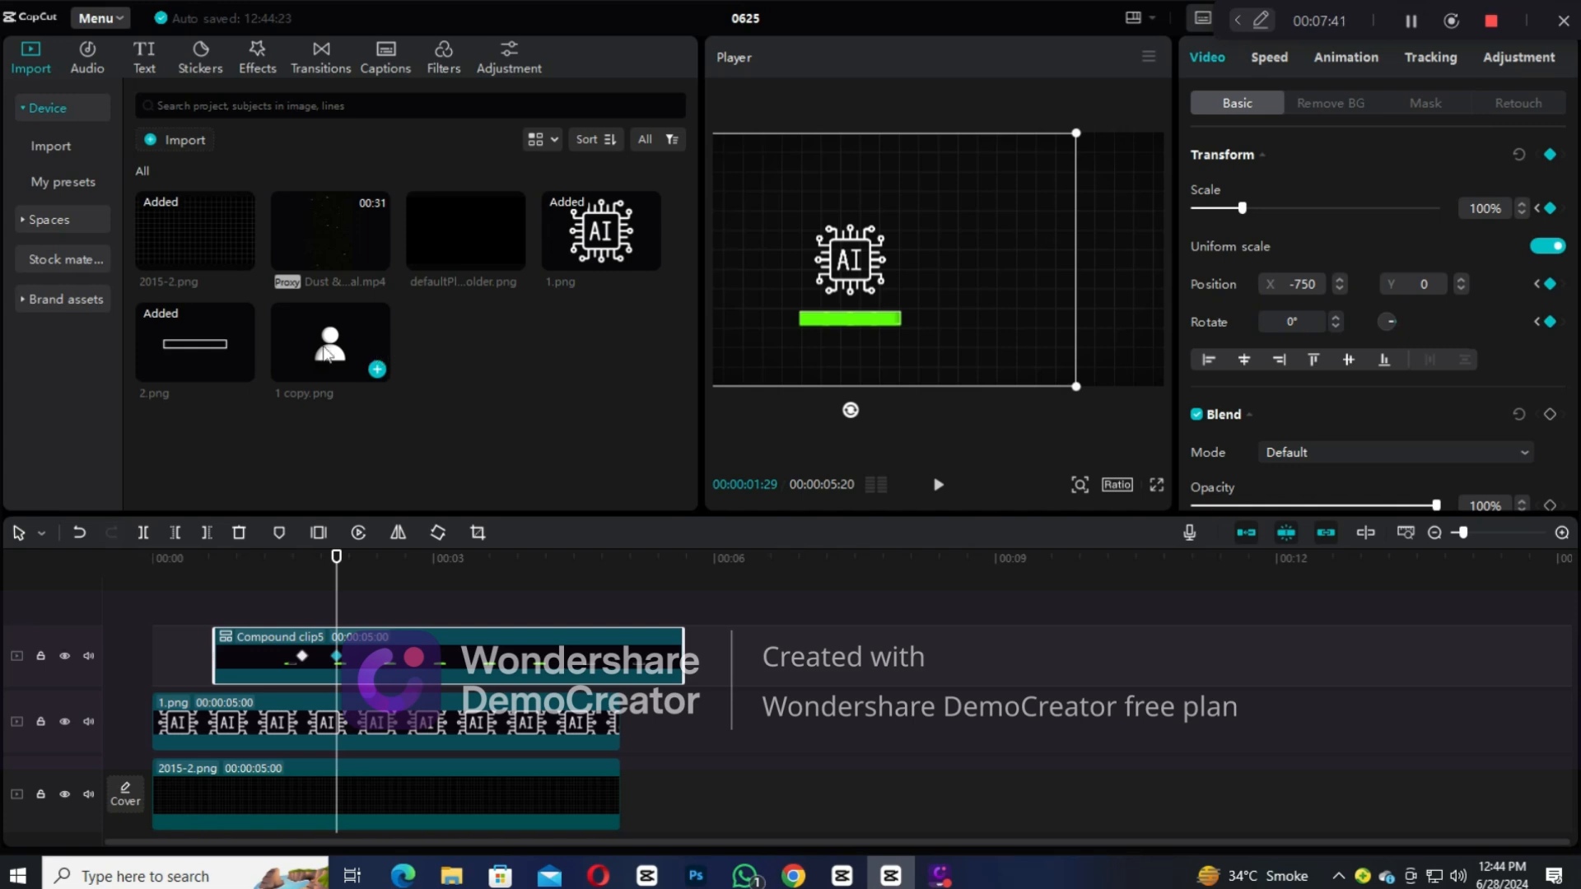
{"action": "left_click_drag", "start_coordinate": [327, 354], "coordinate": [339, 599]}
{"action": "left_click_drag", "start_coordinate": [965, 346], "coordinate": [1034, 320]}
Step: Scale the person image to 50% and reposition it at about X 678, Y 89
{"action": "left_click", "coordinate": [1486, 207]}
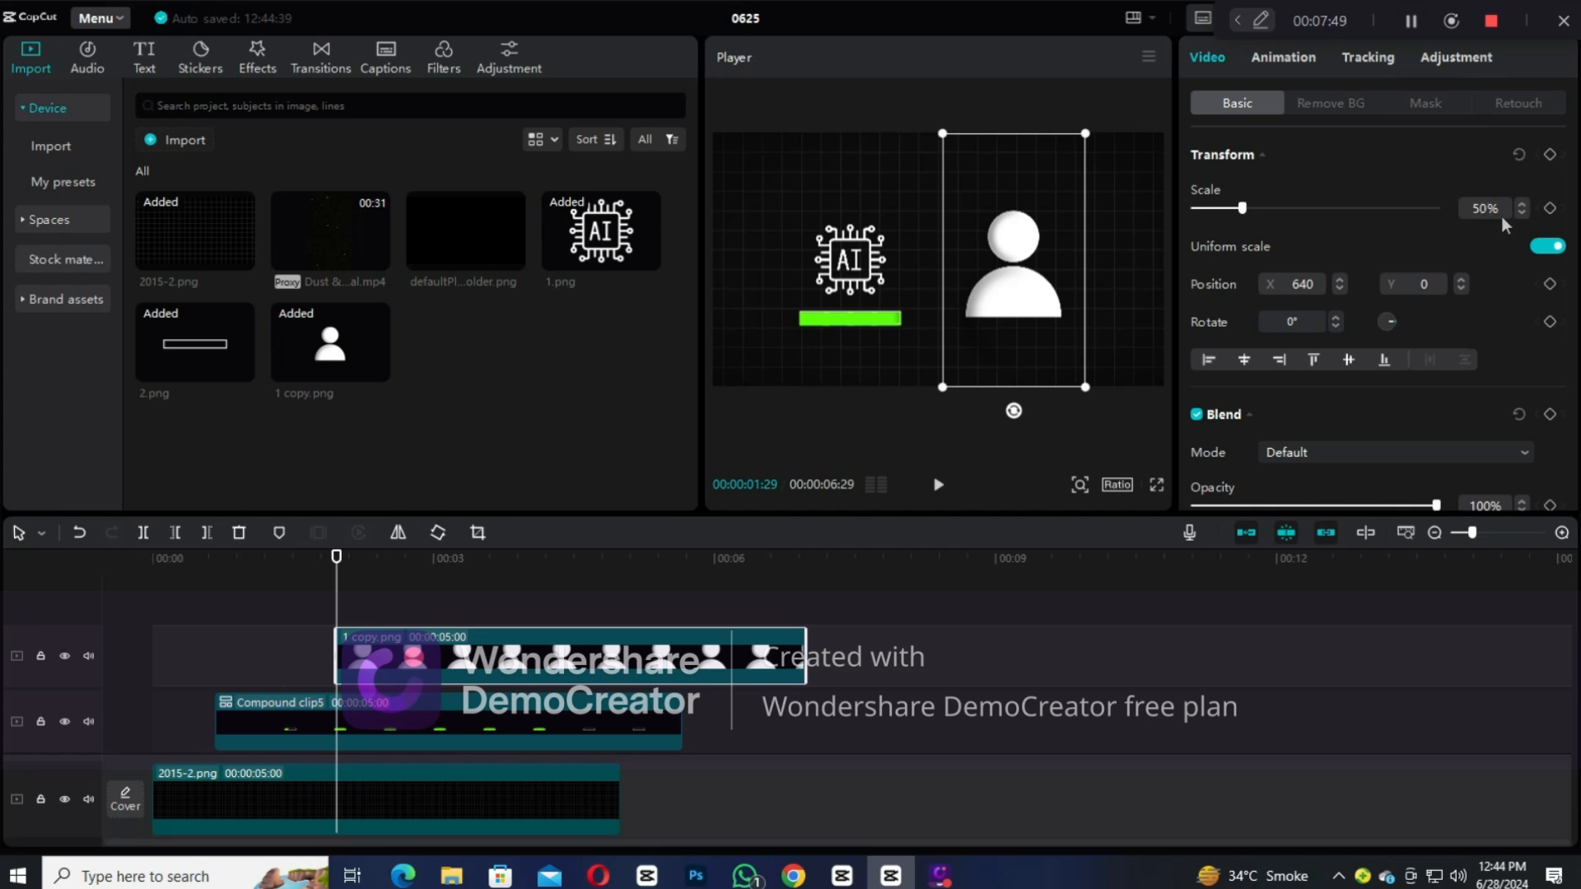
{"action": "type", "text": "50"}
{"action": "key", "text": "Return"}
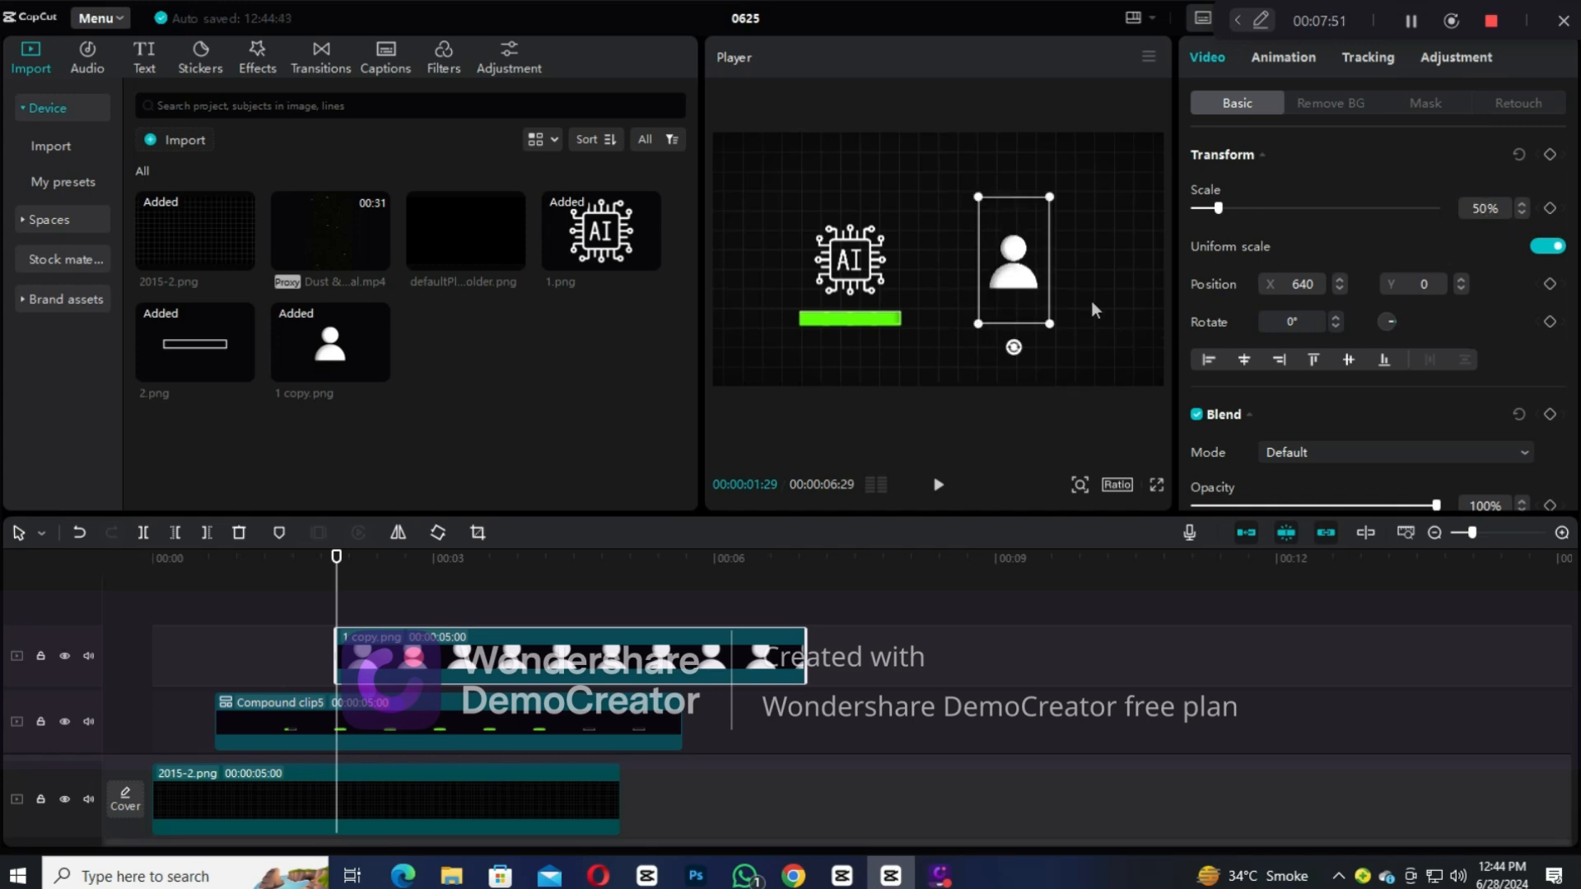
{"action": "mouse_move", "coordinate": [1031, 290]}
{"action": "left_mouse_down"}
{"action": "mouse_move", "coordinate": [1044, 302]}
{"action": "mouse_move", "coordinate": [1030, 310]}
{"action": "mouse_move", "coordinate": [1036, 281]}
{"action": "left_mouse_up"}
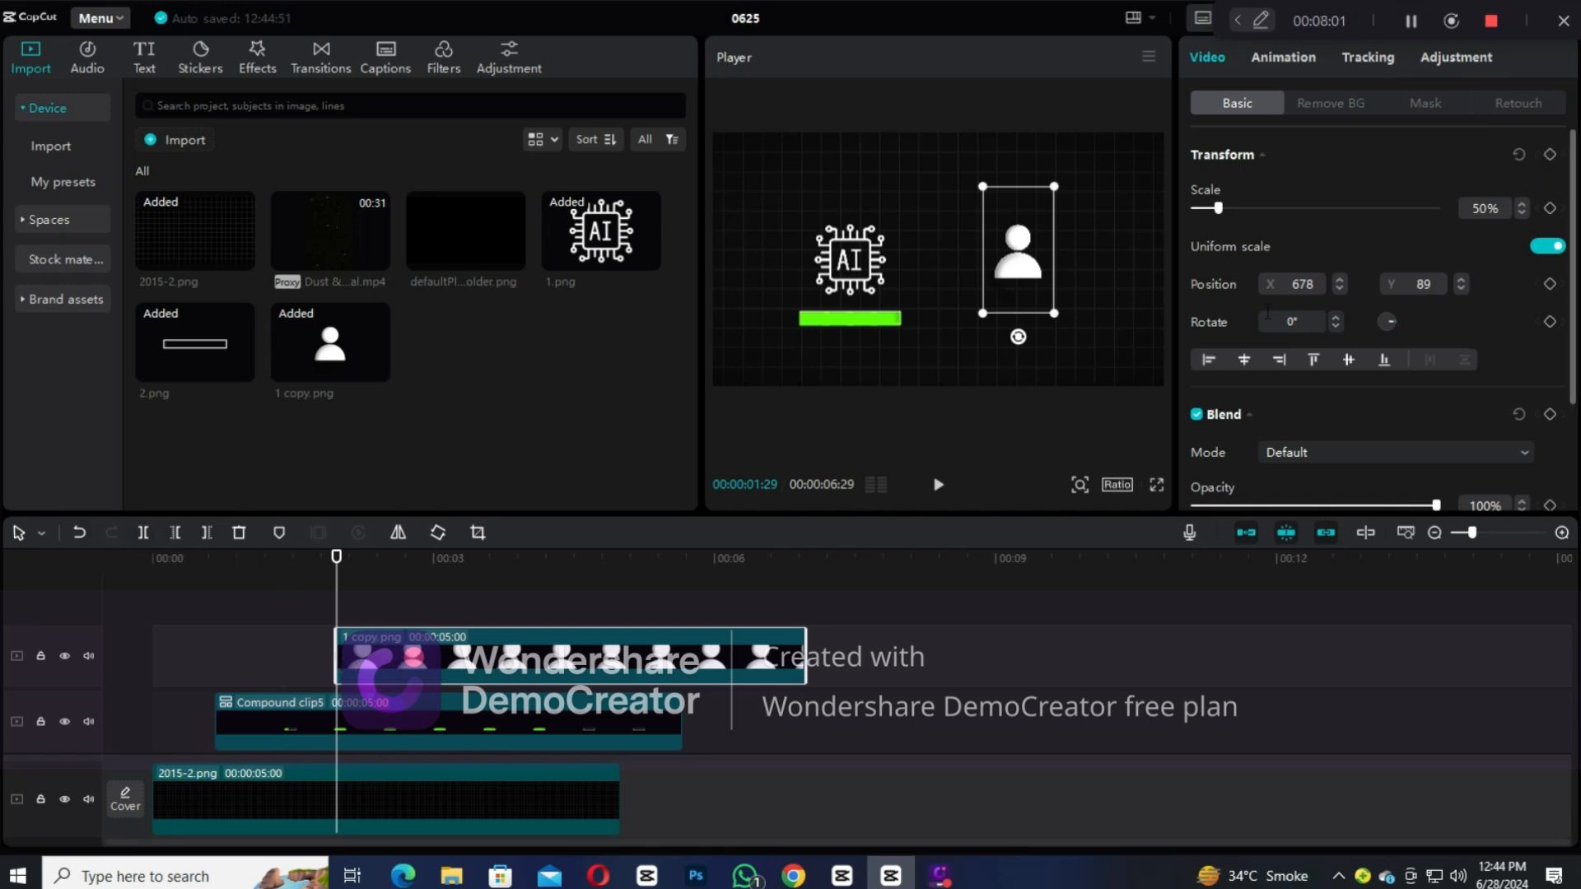
Step: Crop the person image from above so only the half-round body remains
{"action": "left_click", "coordinate": [477, 533]}
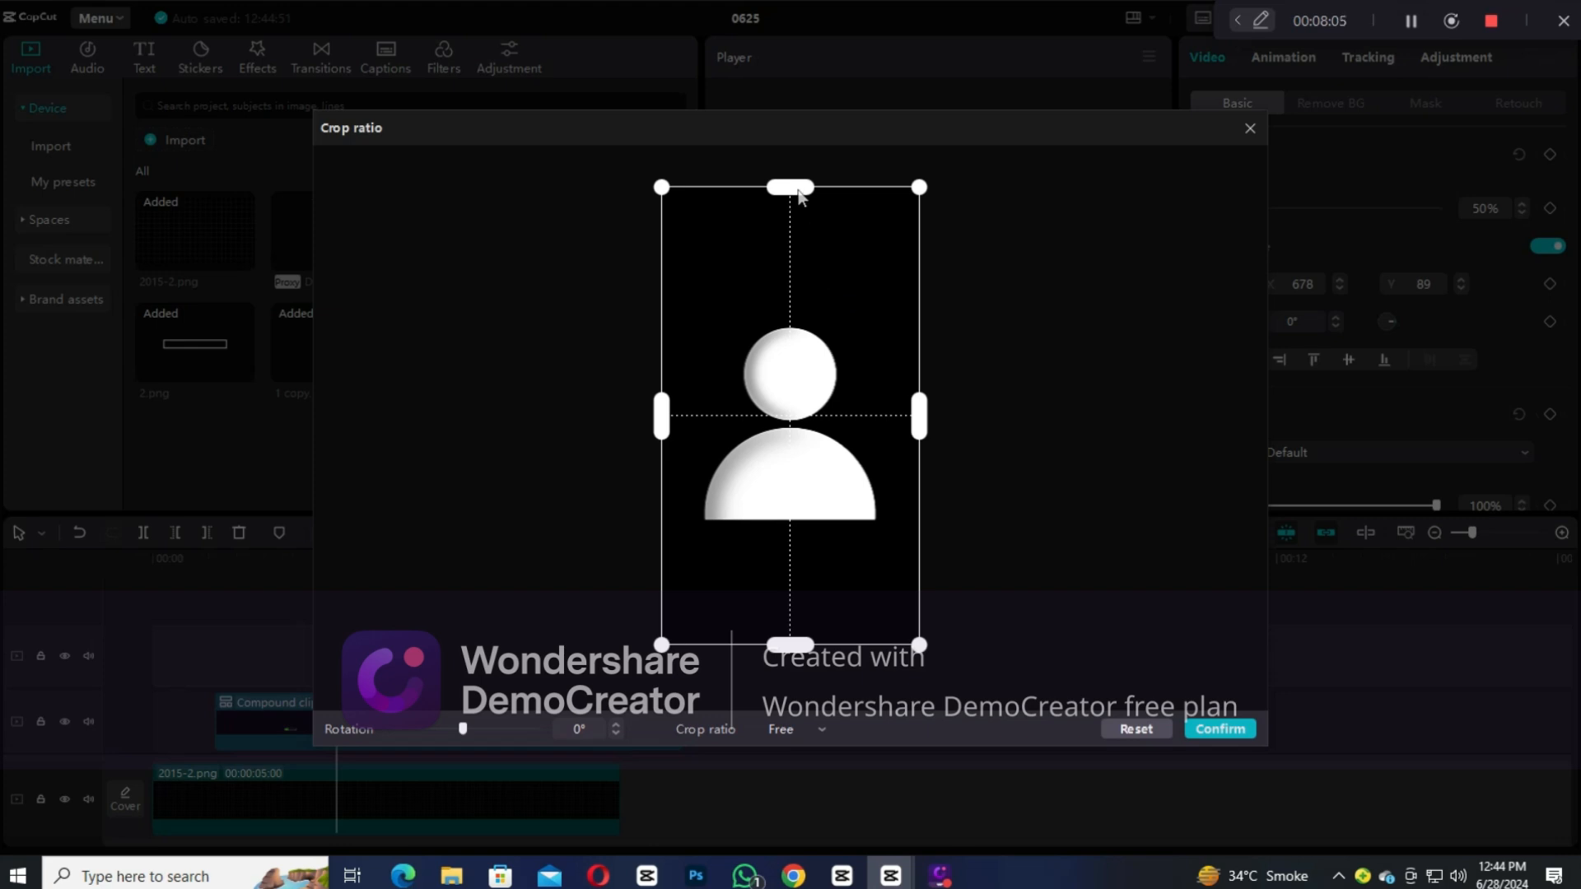
{"action": "left_click_drag", "start_coordinate": [800, 190], "coordinate": [813, 434]}
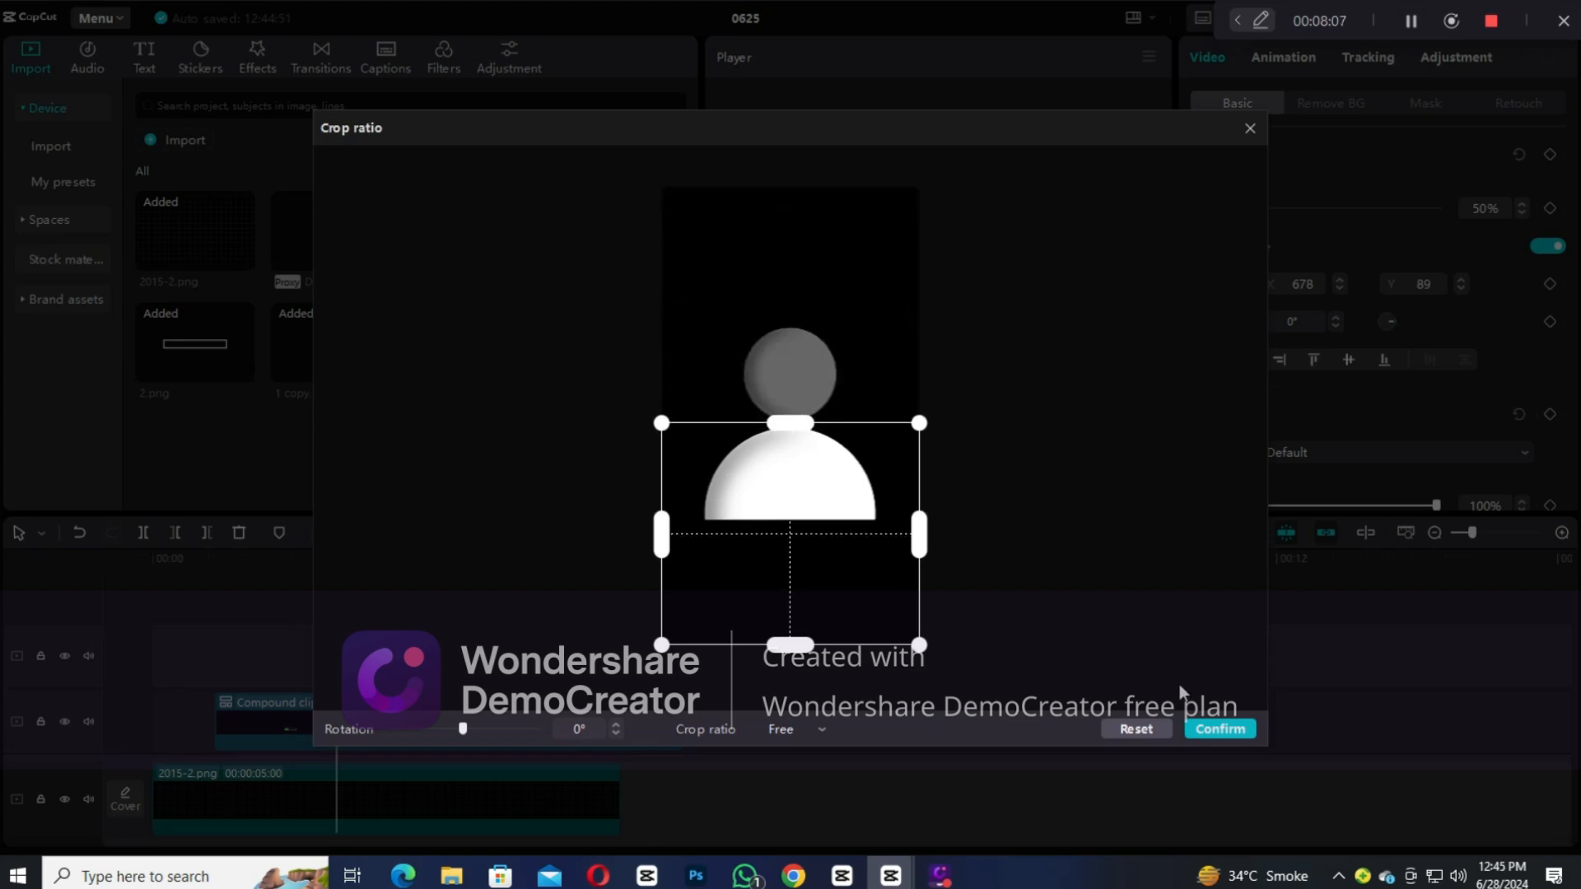
{"action": "left_click", "coordinate": [1240, 728]}
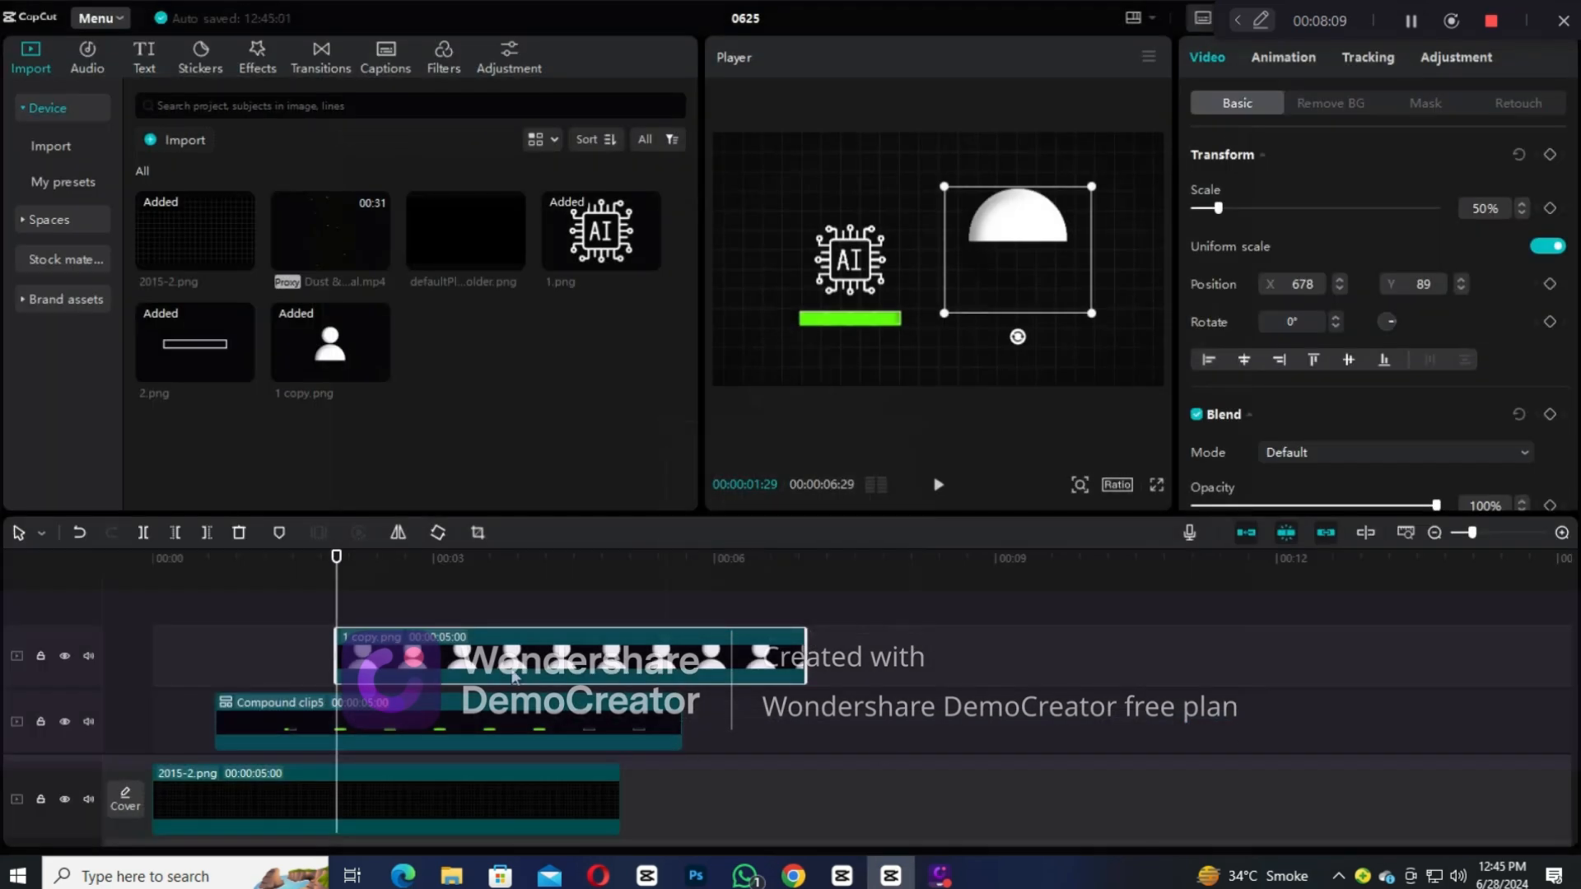
Step: Add a second 1 copy.png on a new track at 00:00:01:29 and crop it to the round head
{"action": "left_click_drag", "start_coordinate": [349, 348], "coordinate": [335, 597]}
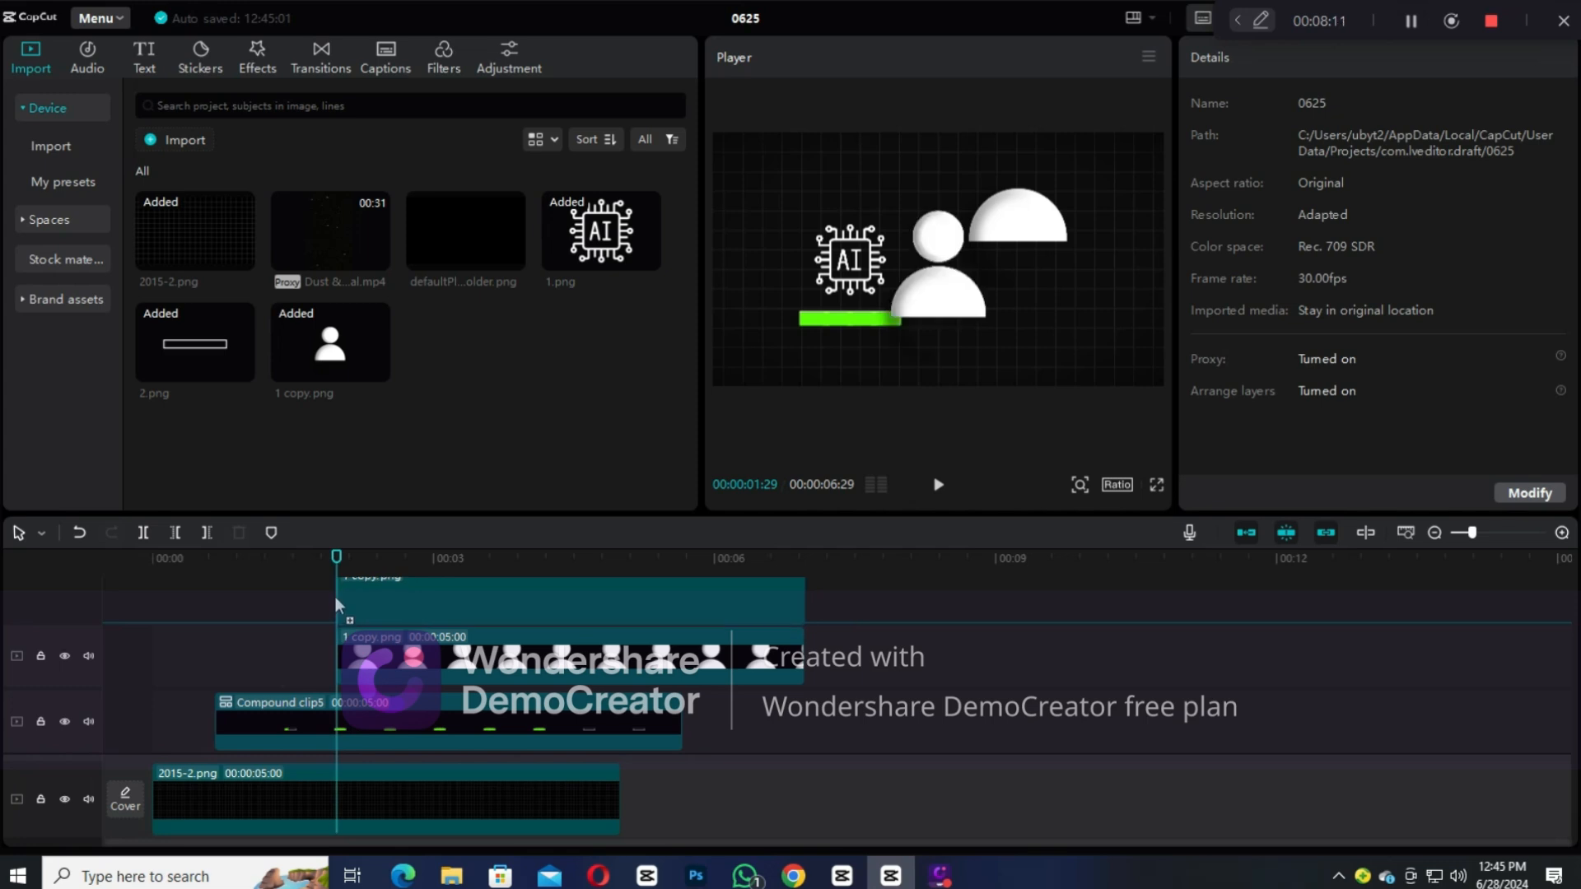
{"action": "left_click", "coordinate": [478, 533]}
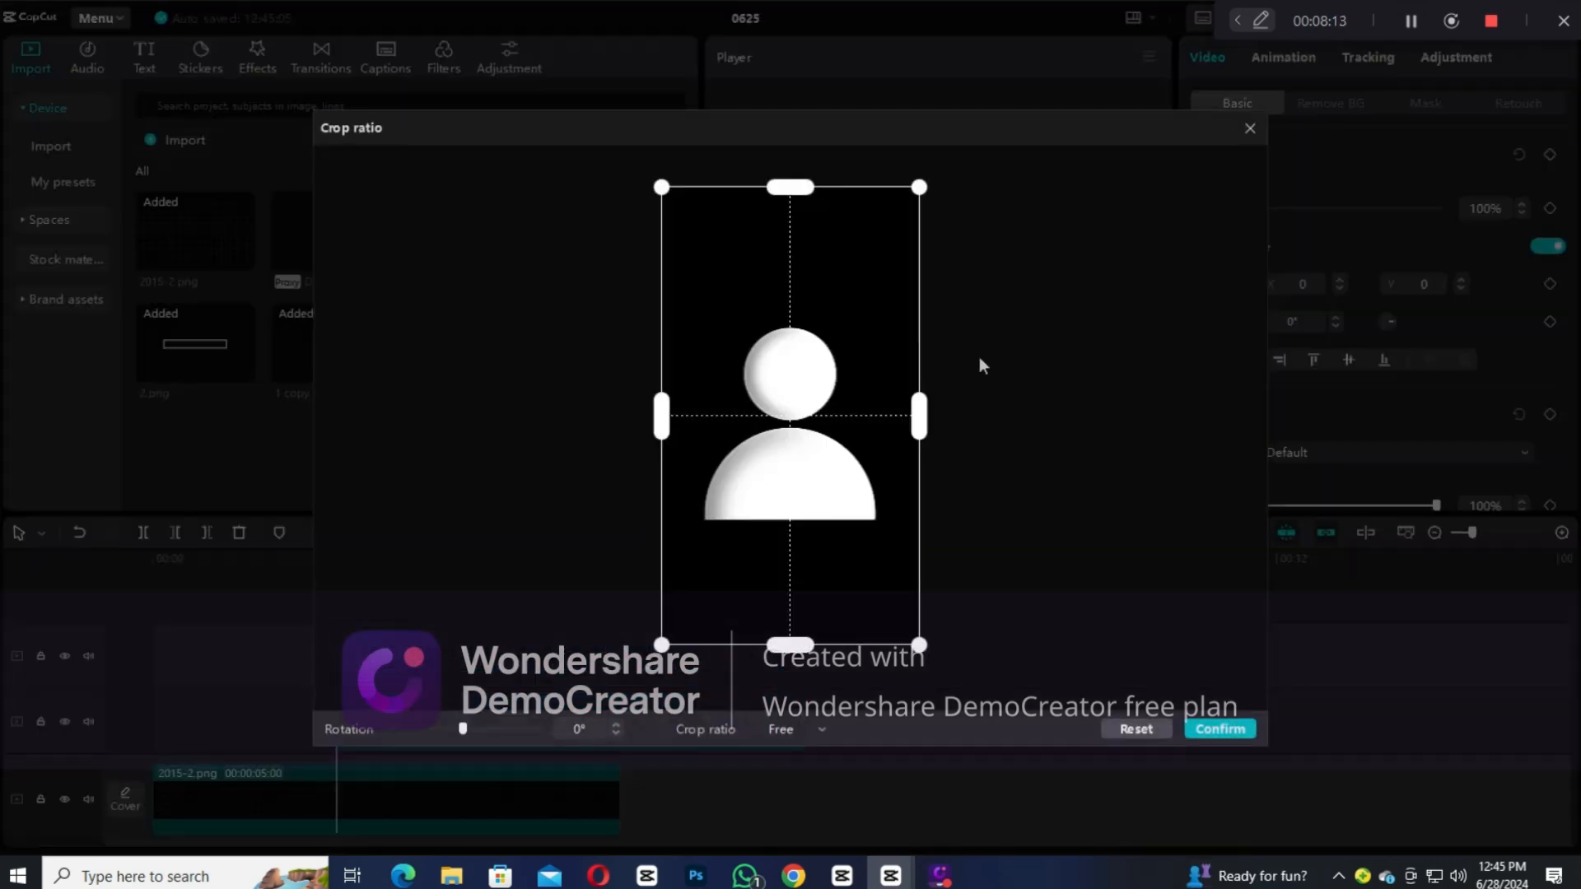
{"action": "left_click_drag", "start_coordinate": [796, 652], "coordinate": [803, 427]}
{"action": "left_click", "coordinate": [1217, 727]}
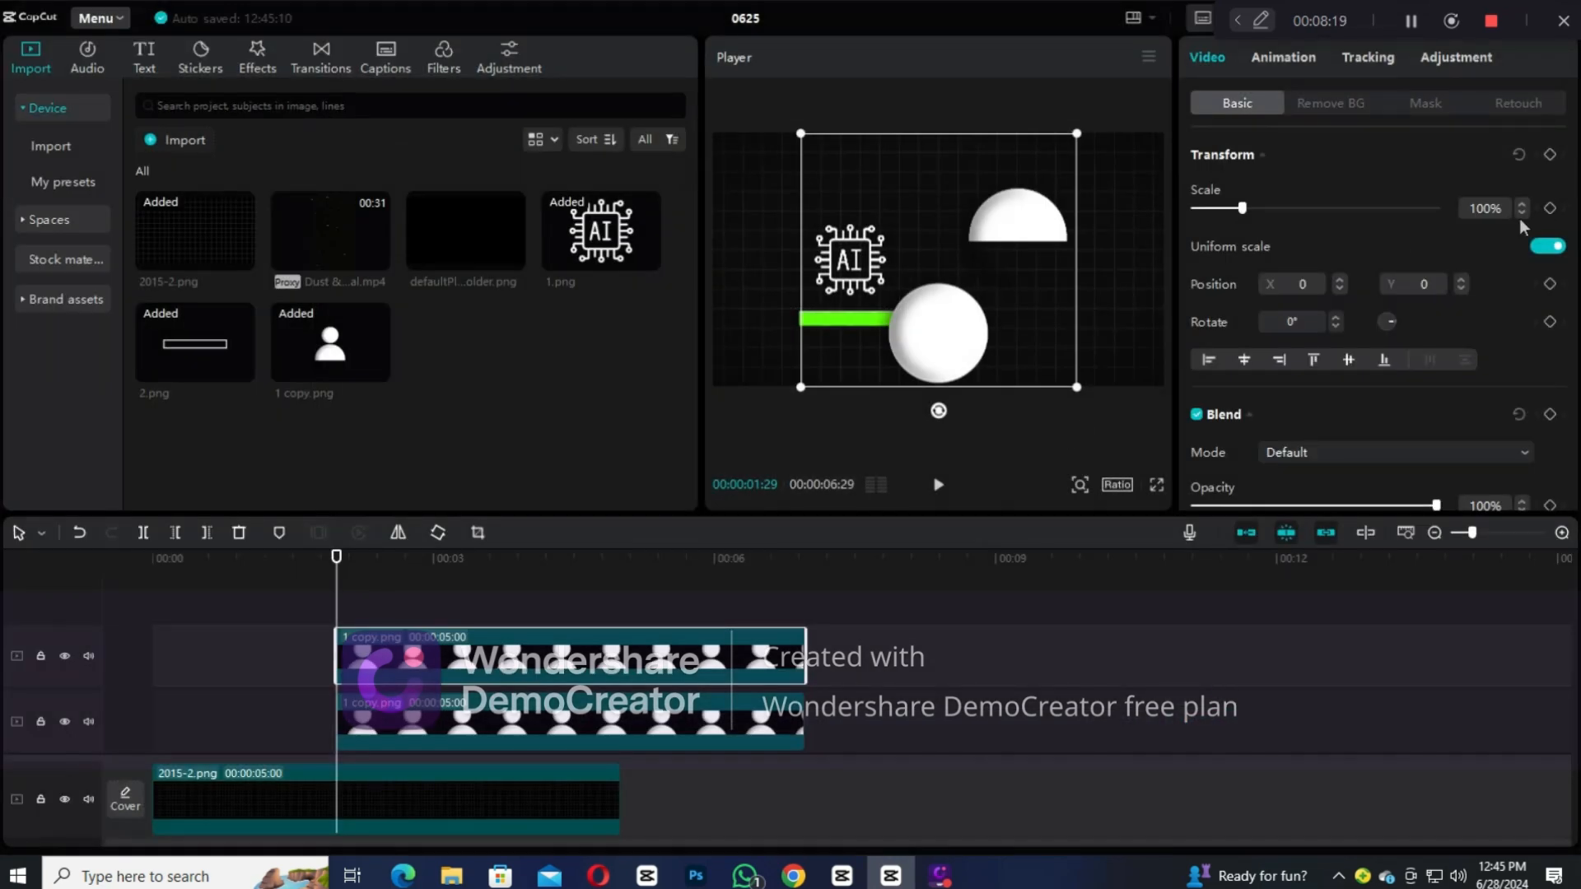
Step: Scale the cropped head image to 50% and select the cropped body image
{"action": "type", "text": "5"}
{"action": "key", "text": "Return"}
{"action": "left_click", "coordinate": [1069, 237]}
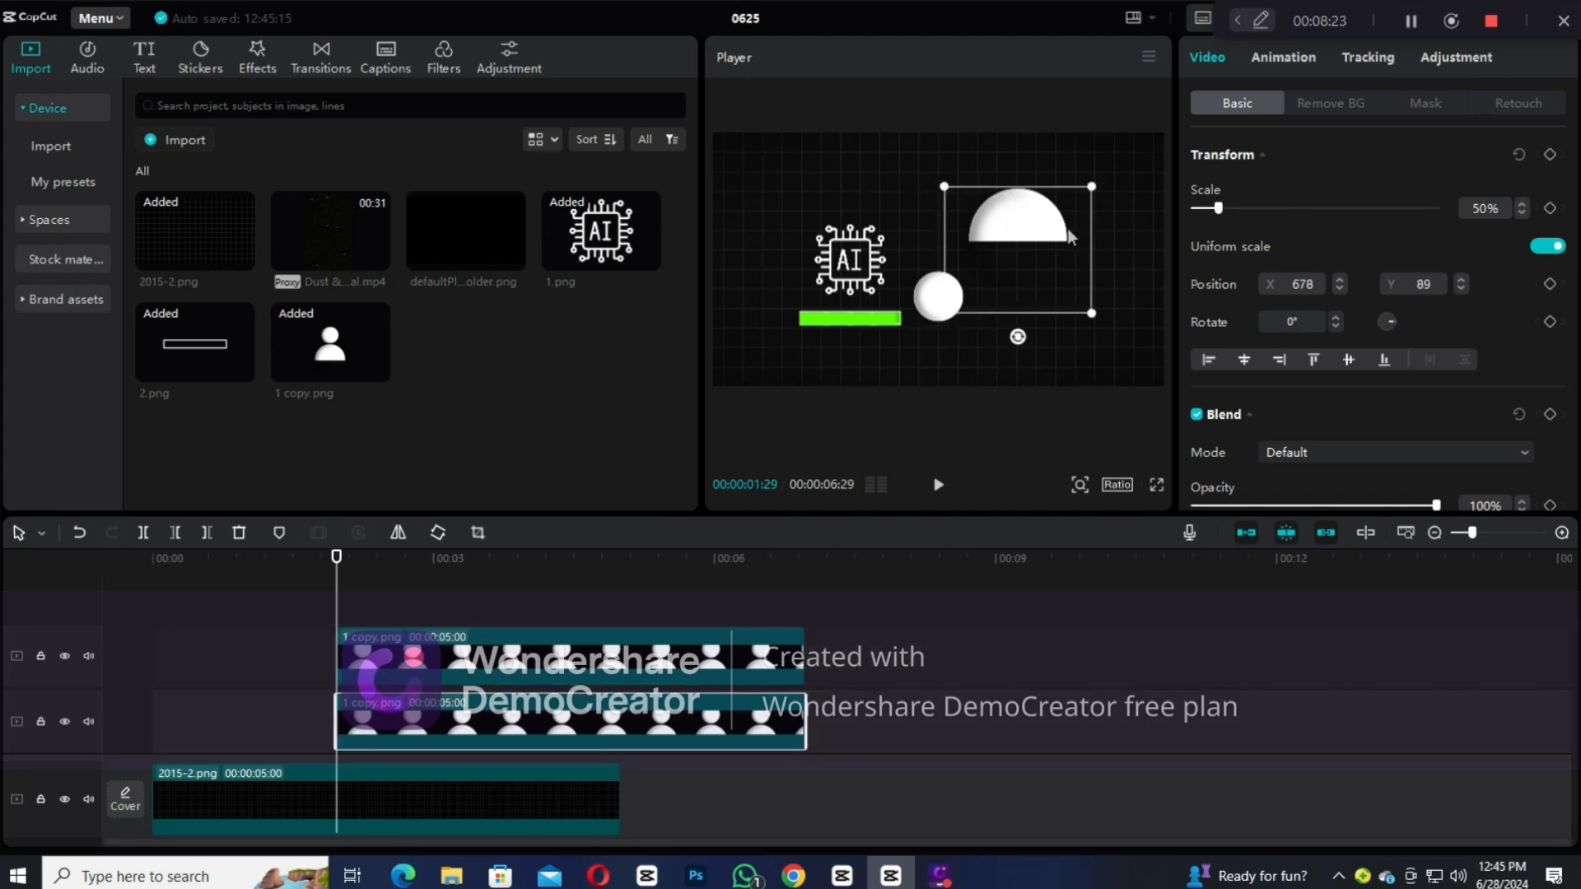
Step: Move the half-round body to about X 822, Y -496 and the round head above it at about X 754, Y 714
{"action": "left_click_drag", "start_coordinate": [1041, 260], "coordinate": [1046, 321]}
{"action": "left_click_drag", "start_coordinate": [943, 306], "coordinate": [1037, 225]}
{"action": "left_click", "coordinate": [1050, 317]}
{"action": "left_click", "coordinate": [1029, 246]}
{"action": "left_click", "coordinate": [1044, 309]}
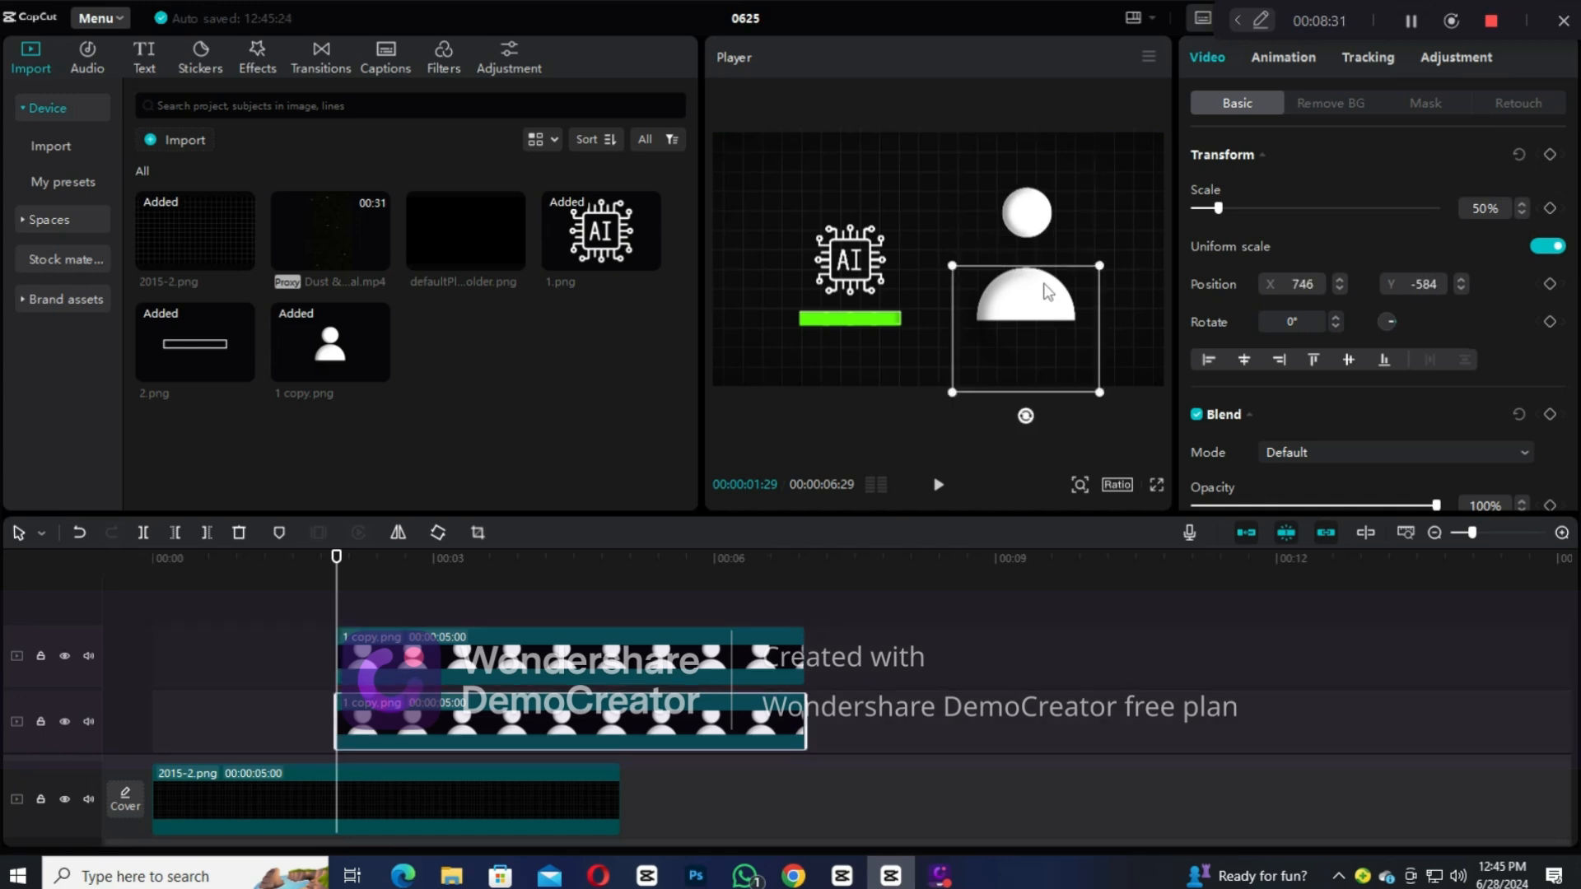
{"action": "mouse_move", "coordinate": [1049, 290]}
{"action": "left_mouse_down"}
{"action": "mouse_move", "coordinate": [1067, 259]}
{"action": "mouse_move", "coordinate": [1059, 311]}
{"action": "mouse_move", "coordinate": [1071, 296]}
{"action": "left_mouse_up"}
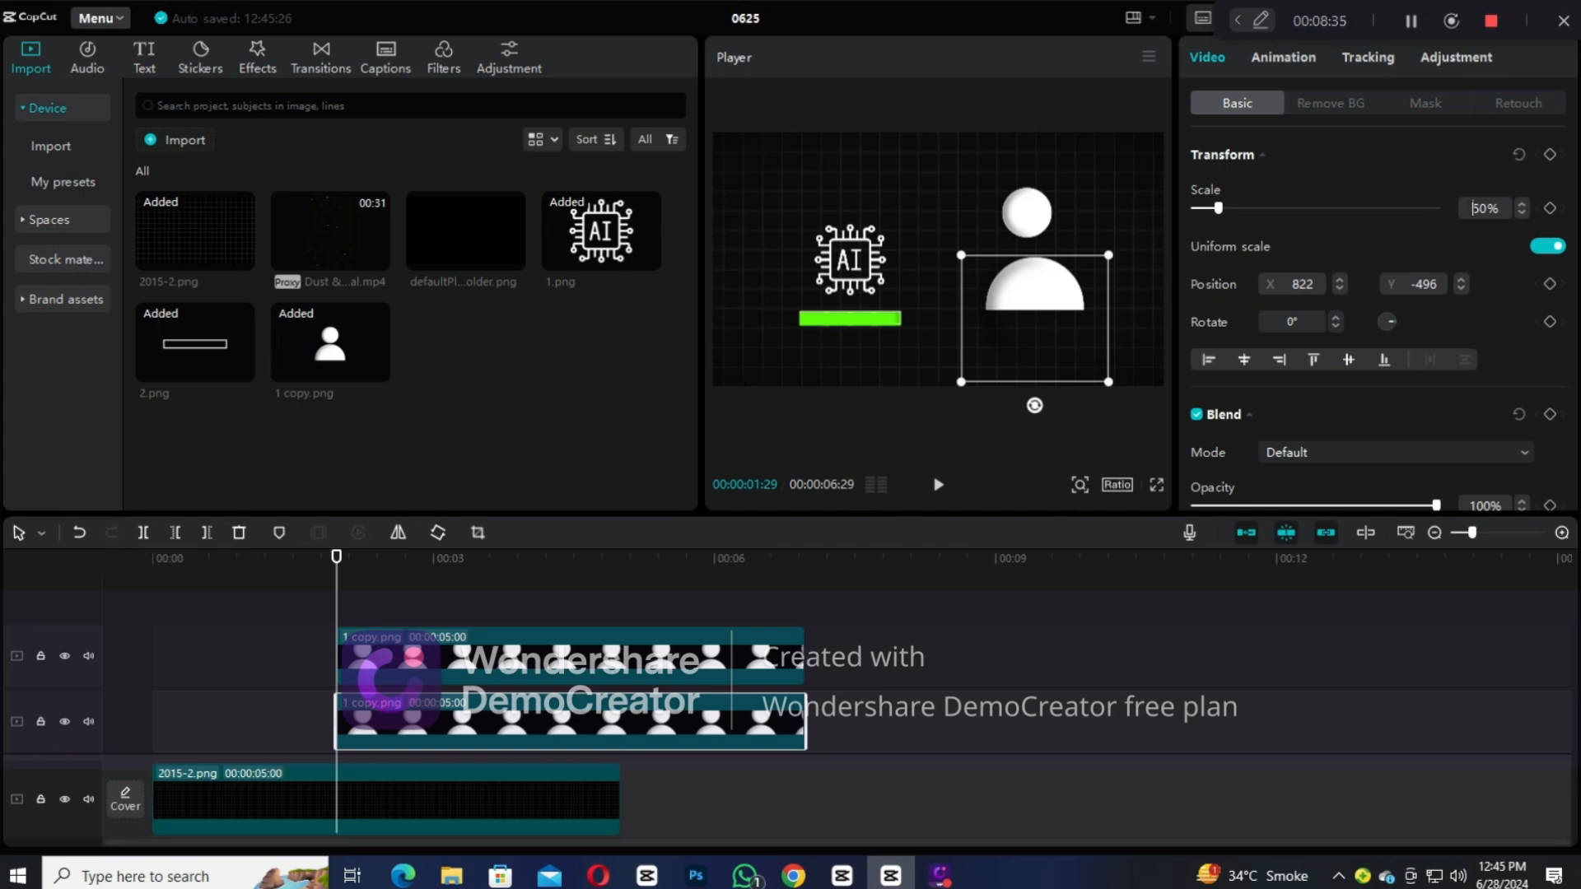
Step: Scale both the cropped body image and the cropped head image to 35%
{"action": "double_click", "coordinate": [1478, 208]}
{"action": "type", "text": "35"}
{"action": "key", "text": "Return"}
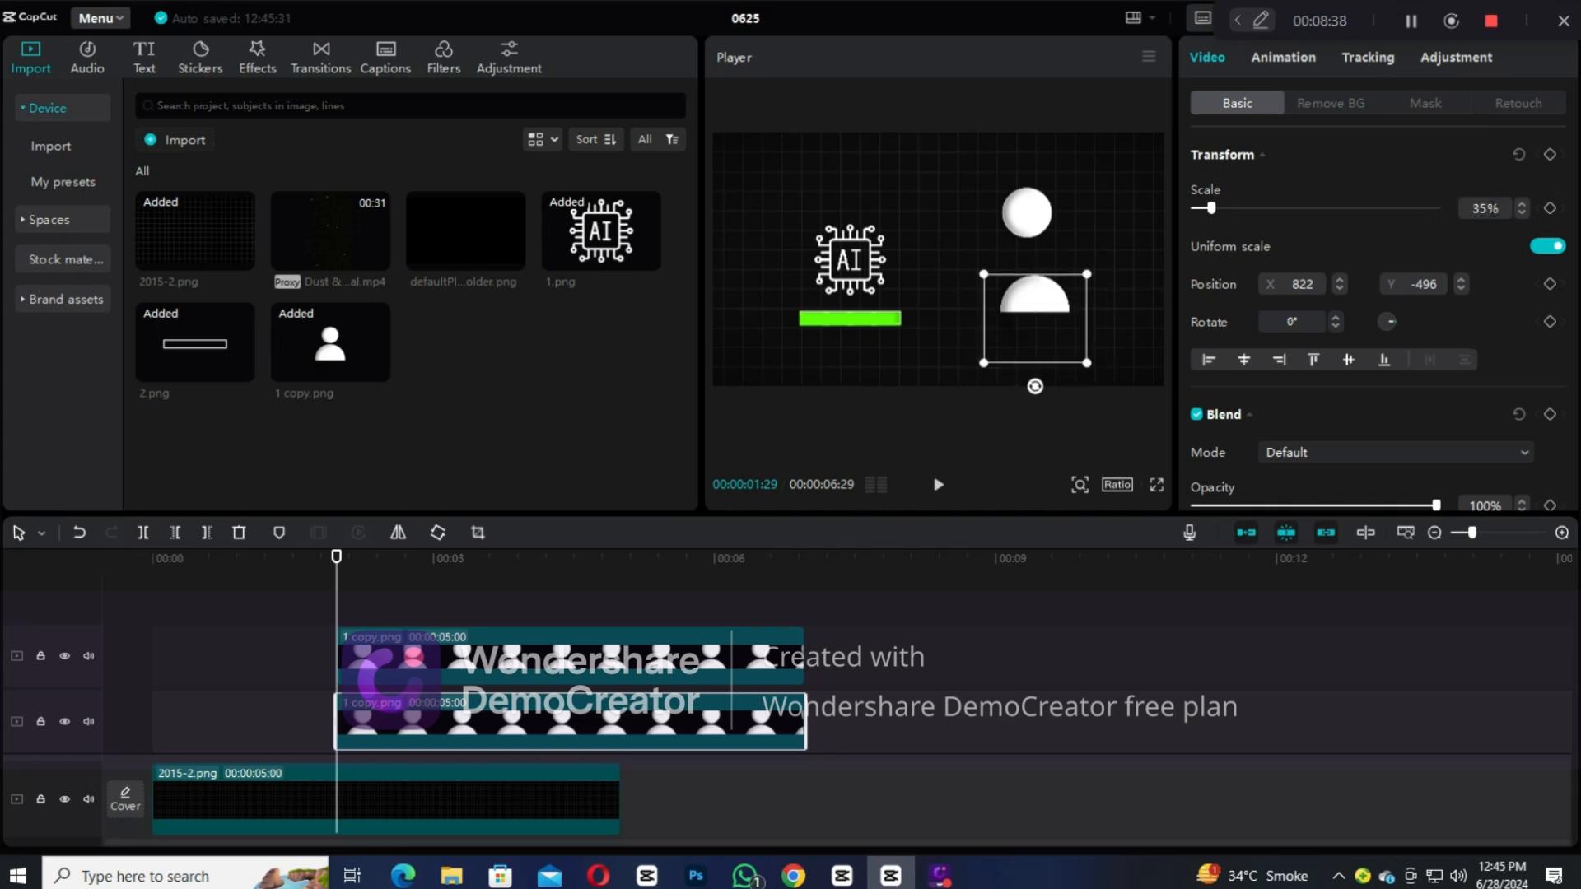
{"action": "left_click", "coordinate": [1015, 224]}
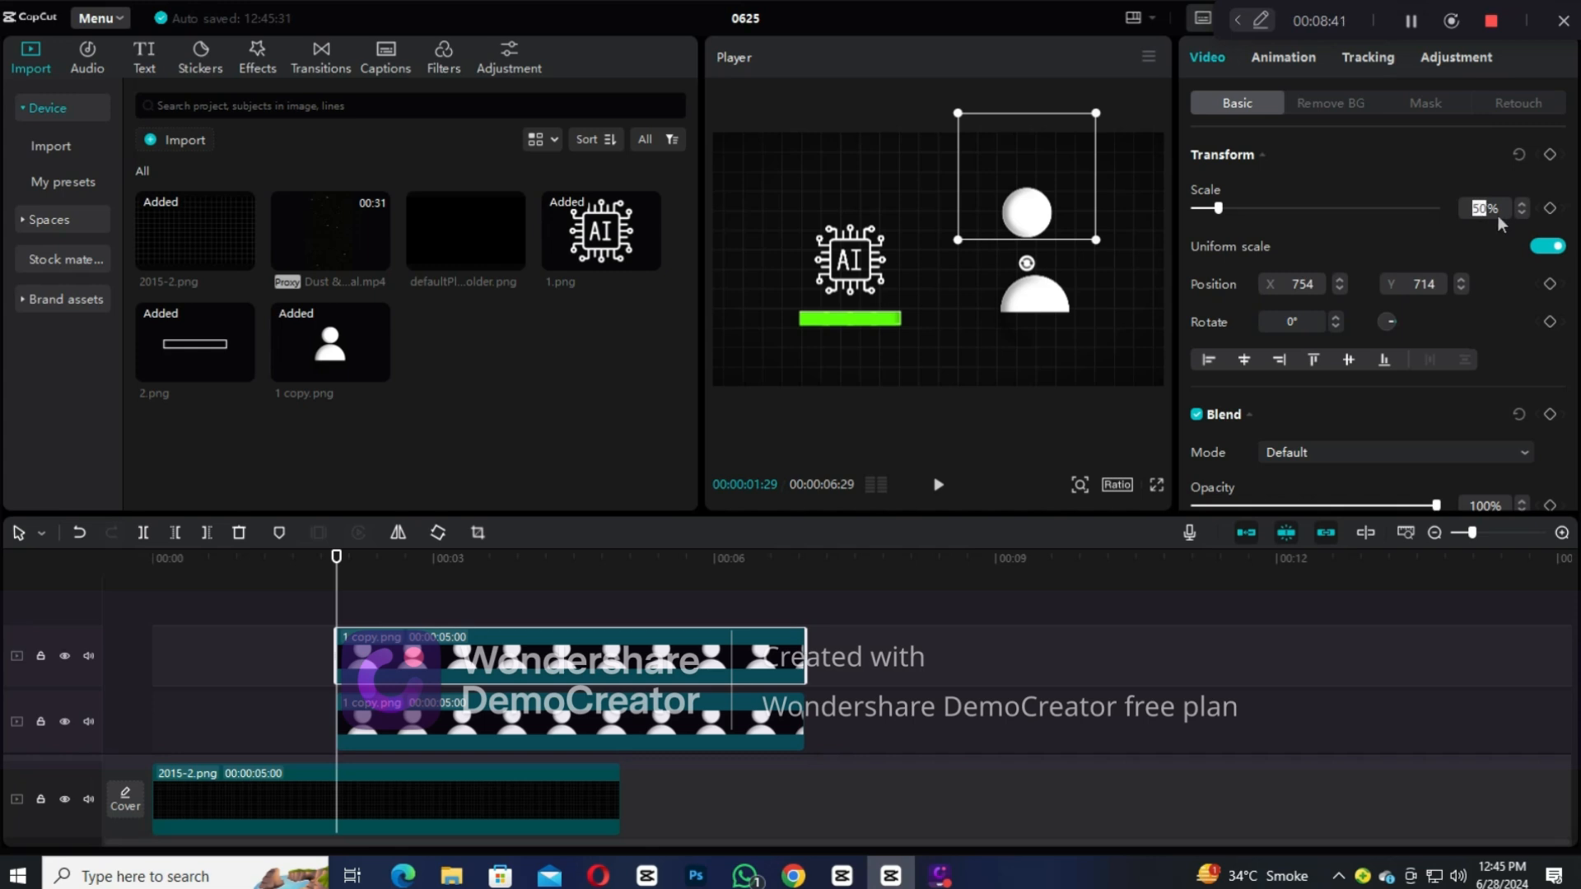
{"action": "type", "text": "35"}
{"action": "key", "text": "Return"}
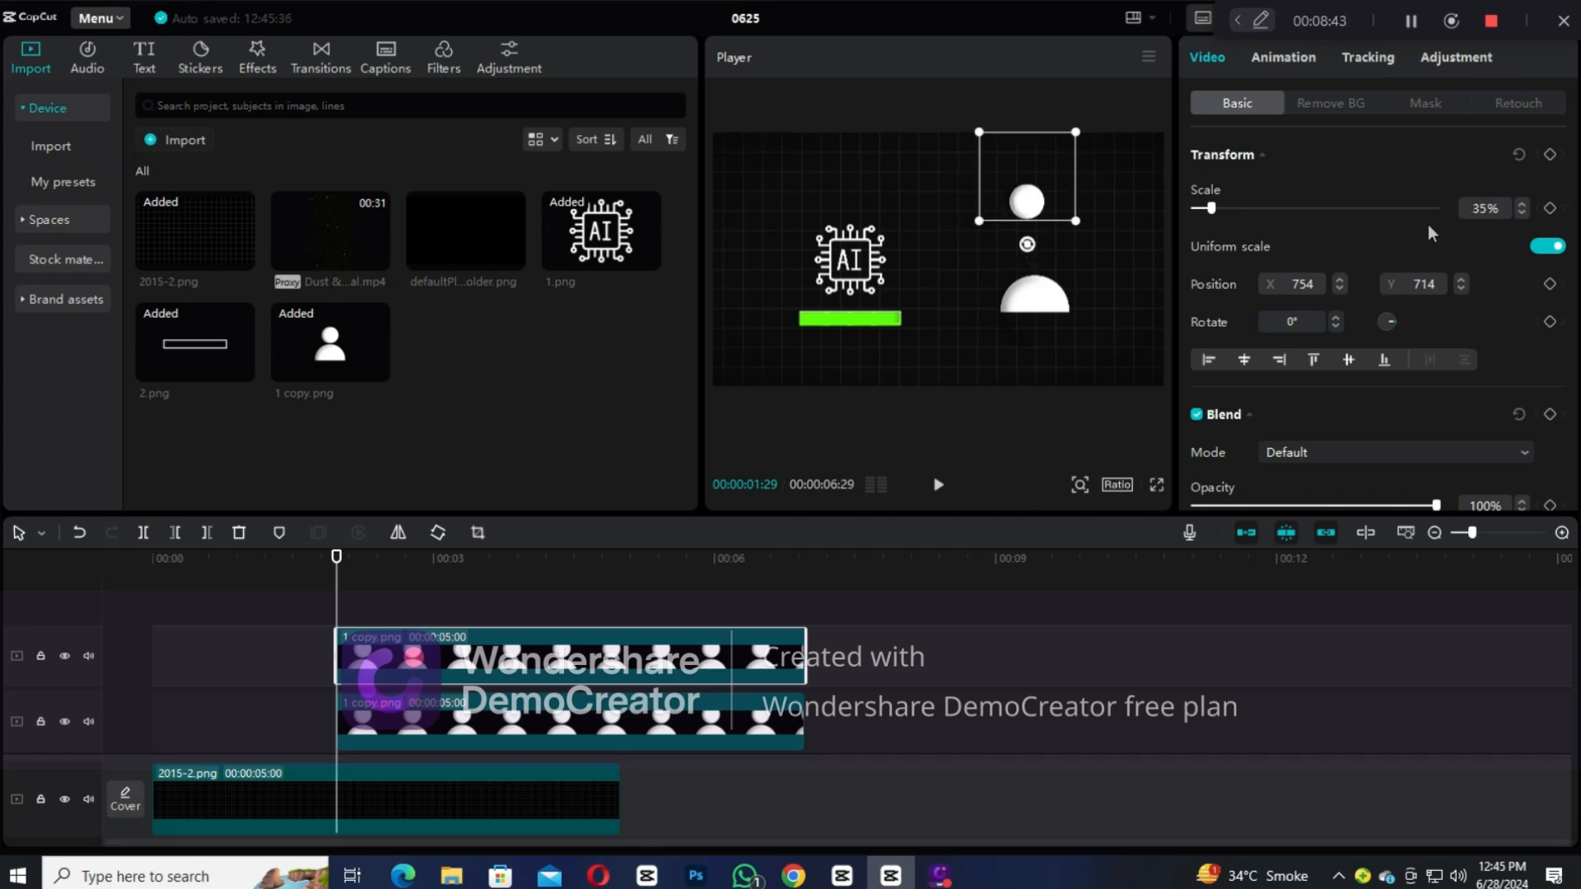
Step: Join the two parts into a person icon, placing the body at about X 818, Y -330 and the head at about X 831, Y 434
{"action": "left_click_drag", "start_coordinate": [1070, 308], "coordinate": [1068, 288]}
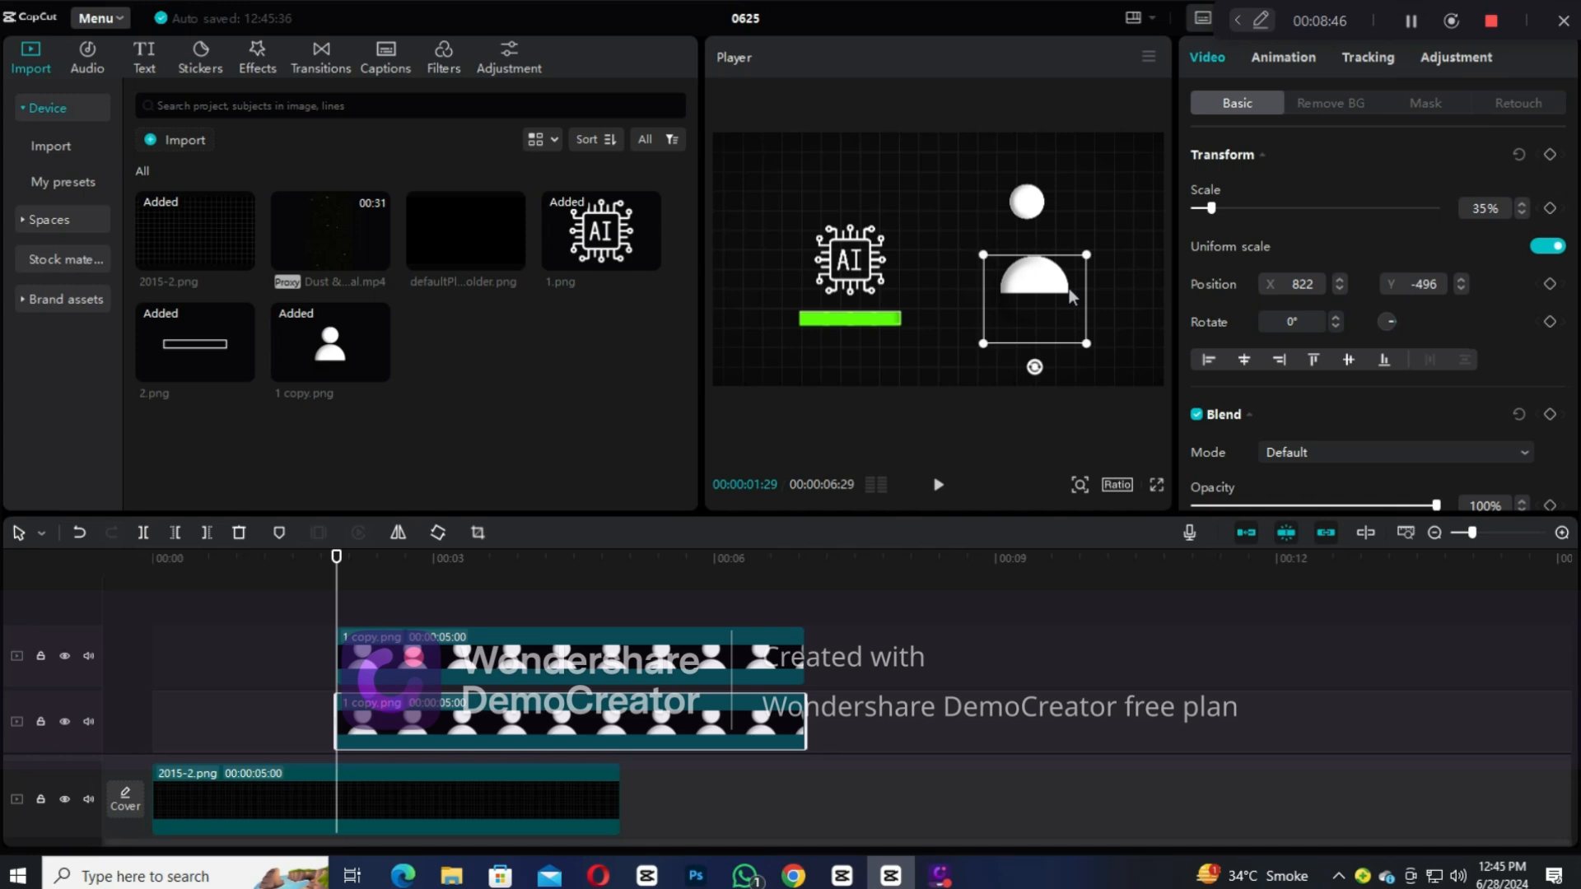
{"action": "left_click", "coordinate": [1034, 203]}
{"action": "left_click_drag", "start_coordinate": [1034, 204], "coordinate": [1038, 238]}
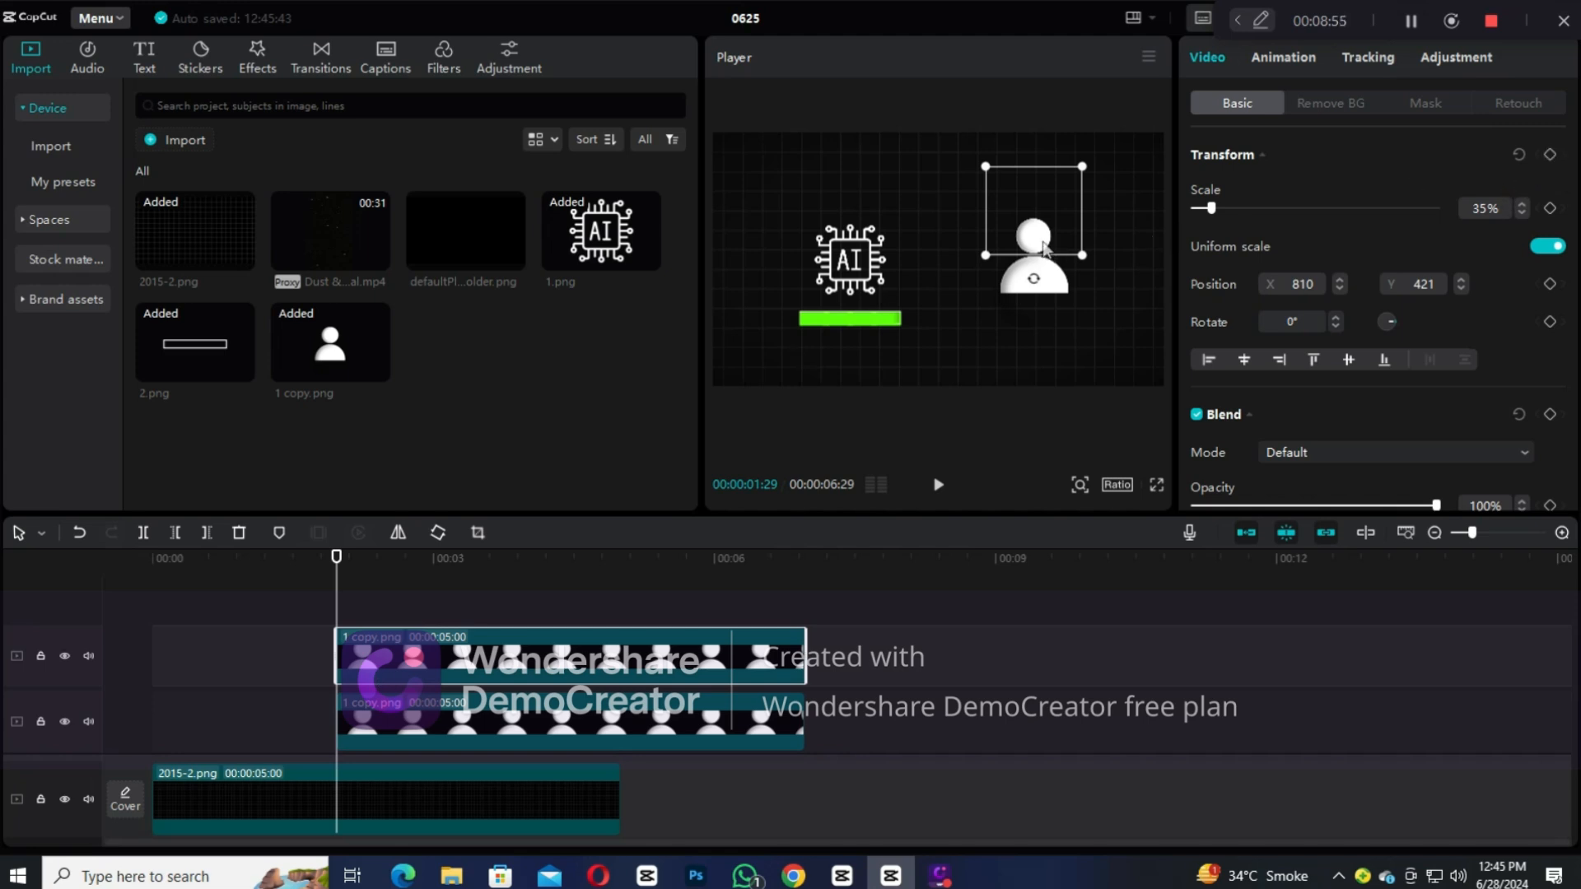
{"action": "left_click_drag", "start_coordinate": [1043, 236], "coordinate": [1046, 249]}
Step: Keyframe the head's transform at 00:00:01:29 and 00:00:02:05, moving it to about X 810, Y 413 at the second keyframe
{"action": "left_click", "coordinate": [1550, 155]}
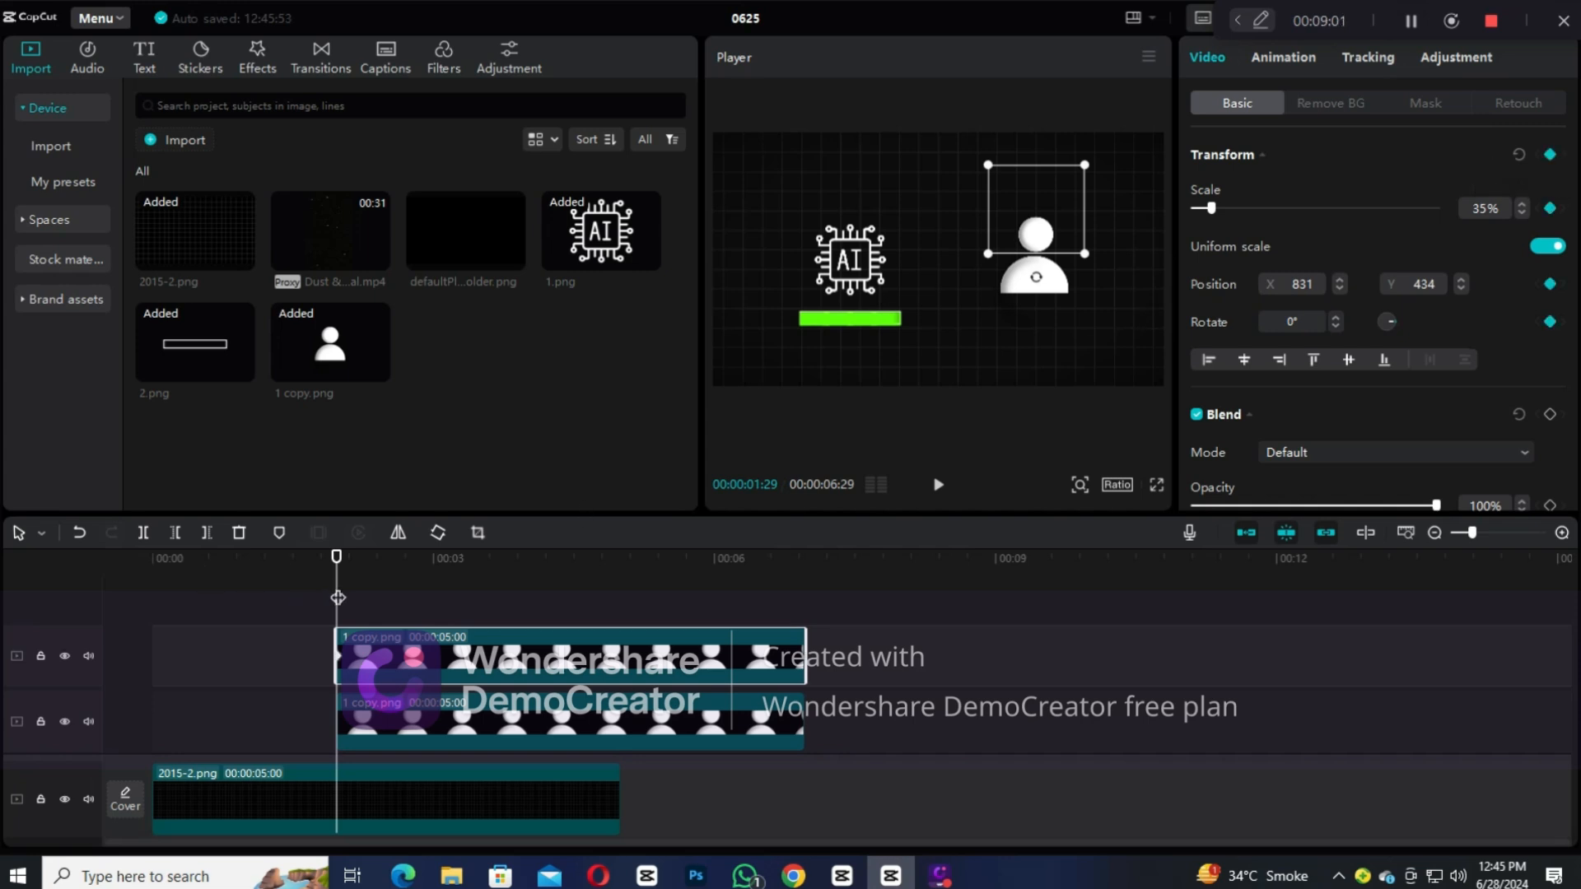
{"action": "left_click_drag", "start_coordinate": [337, 598], "coordinate": [355, 597]}
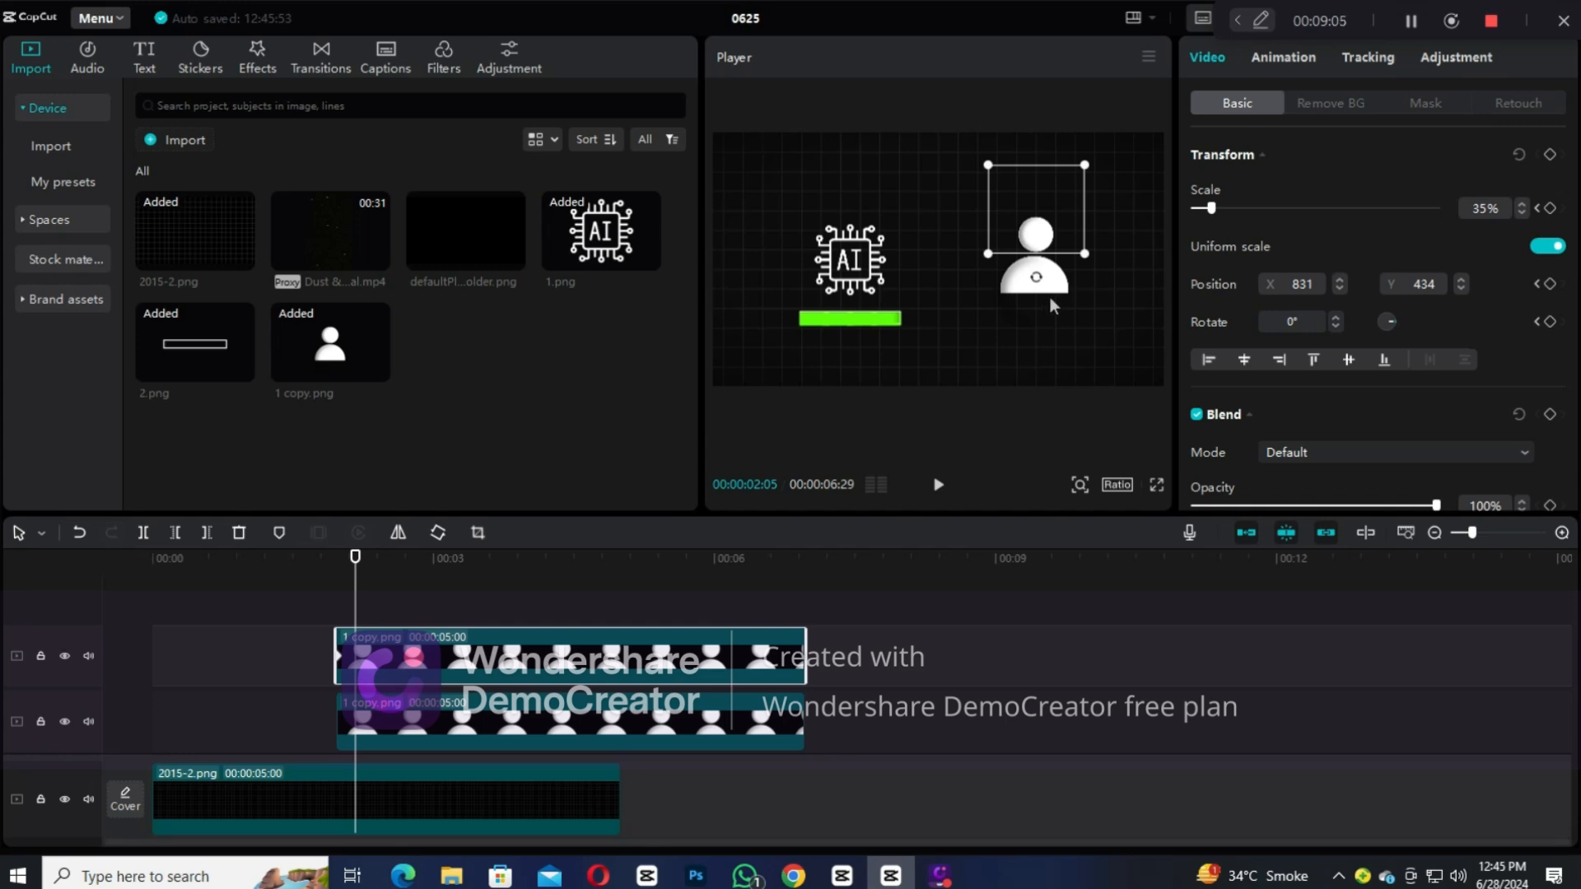
{"action": "left_click", "coordinate": [1550, 154]}
{"action": "mouse_move", "coordinate": [1043, 260]}
{"action": "left_mouse_down"}
{"action": "mouse_move", "coordinate": [1043, 284]}
{"action": "mouse_move", "coordinate": [1044, 244]}
{"action": "left_mouse_up"}
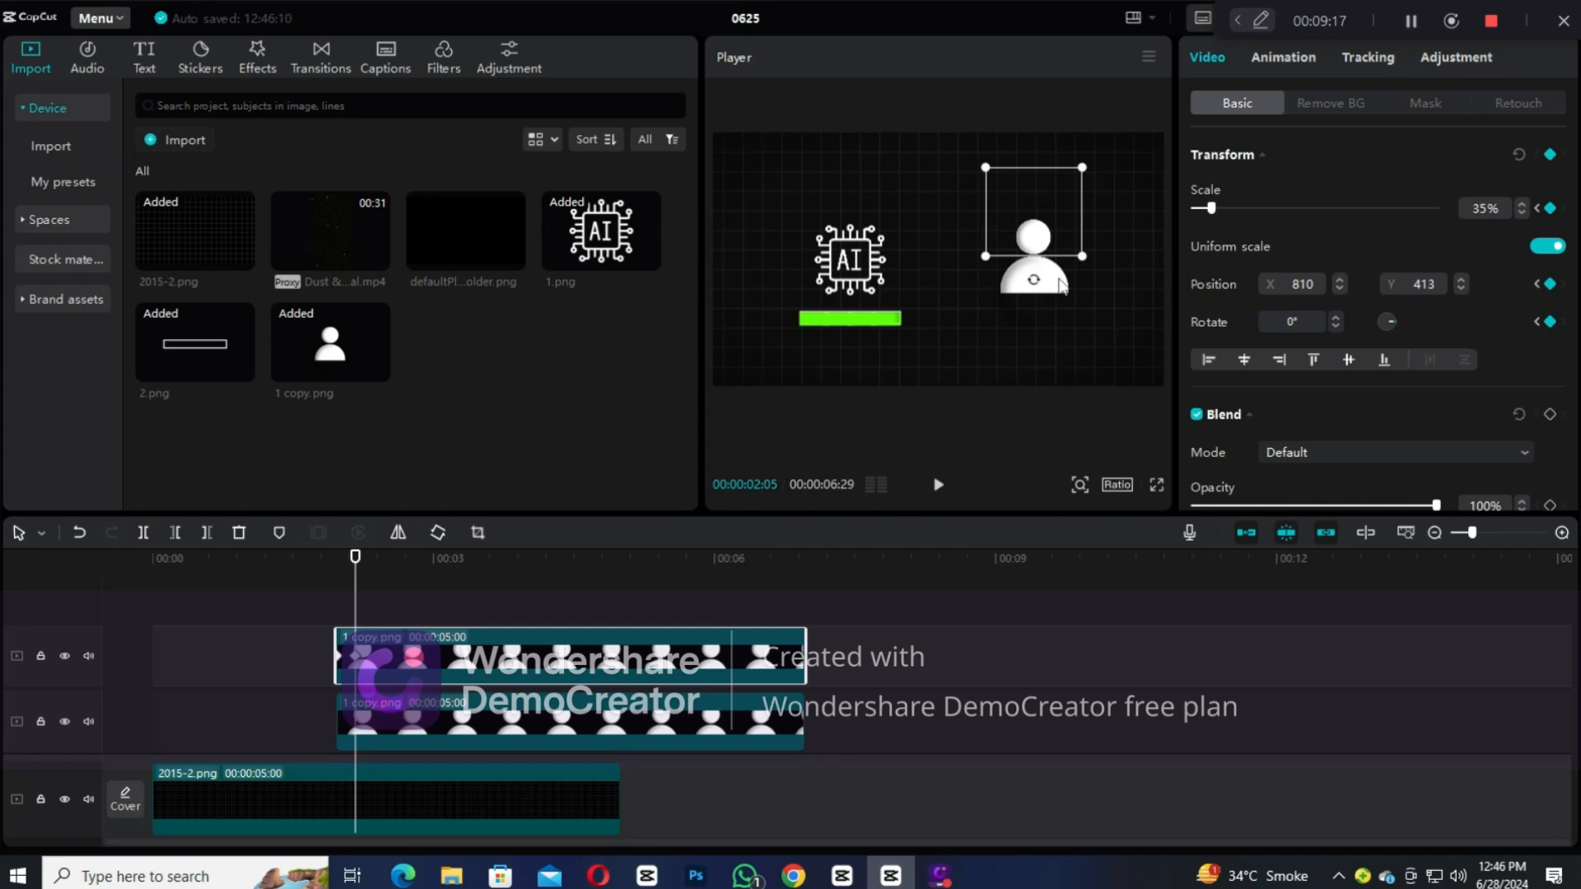
Step: Add a transform keyframe to the body image at 00:00:01:29, and return the playhead to 00:00:02:05 with the head clip selected
{"action": "left_click", "coordinate": [1061, 286]}
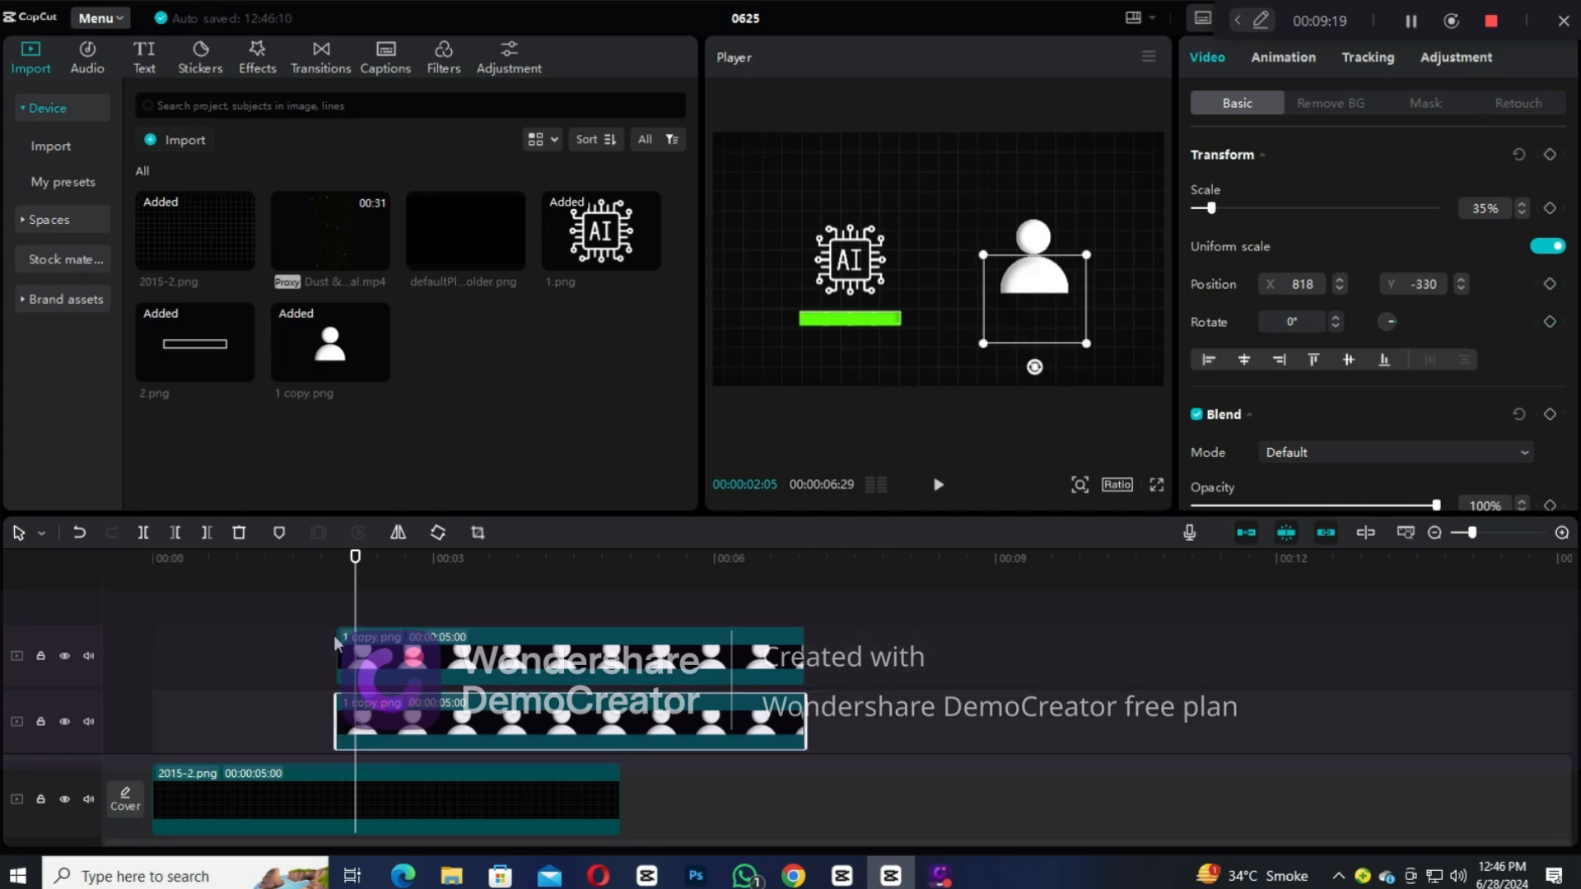
{"action": "left_click", "coordinate": [335, 609]}
{"action": "left_click", "coordinate": [369, 708]}
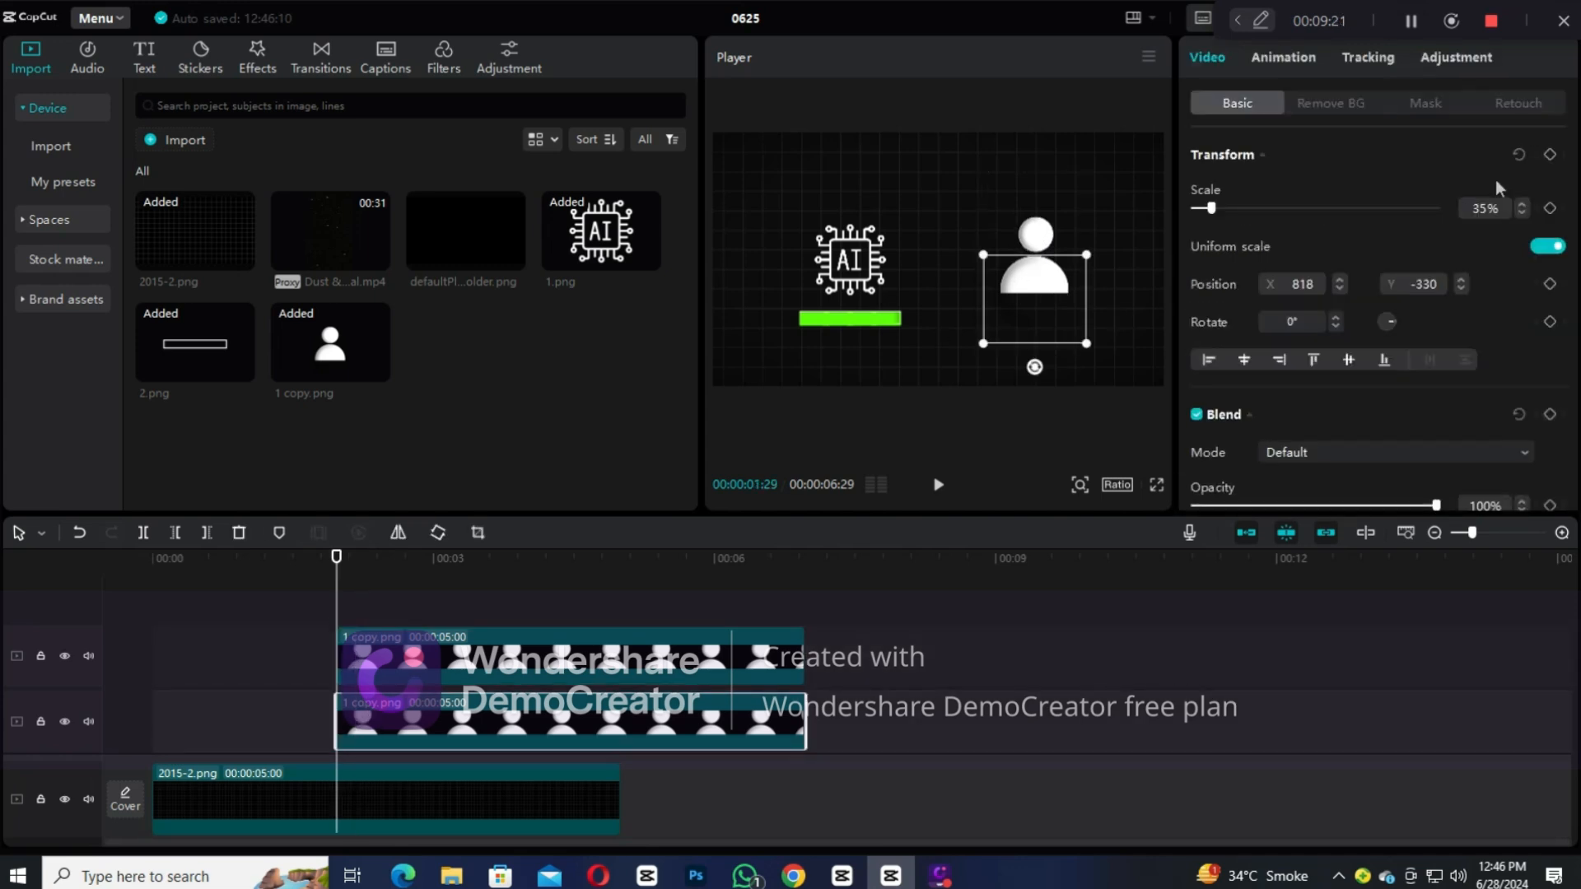
{"action": "left_click", "coordinate": [1549, 155]}
{"action": "left_click", "coordinate": [426, 657]}
{"action": "left_click", "coordinate": [357, 657]}
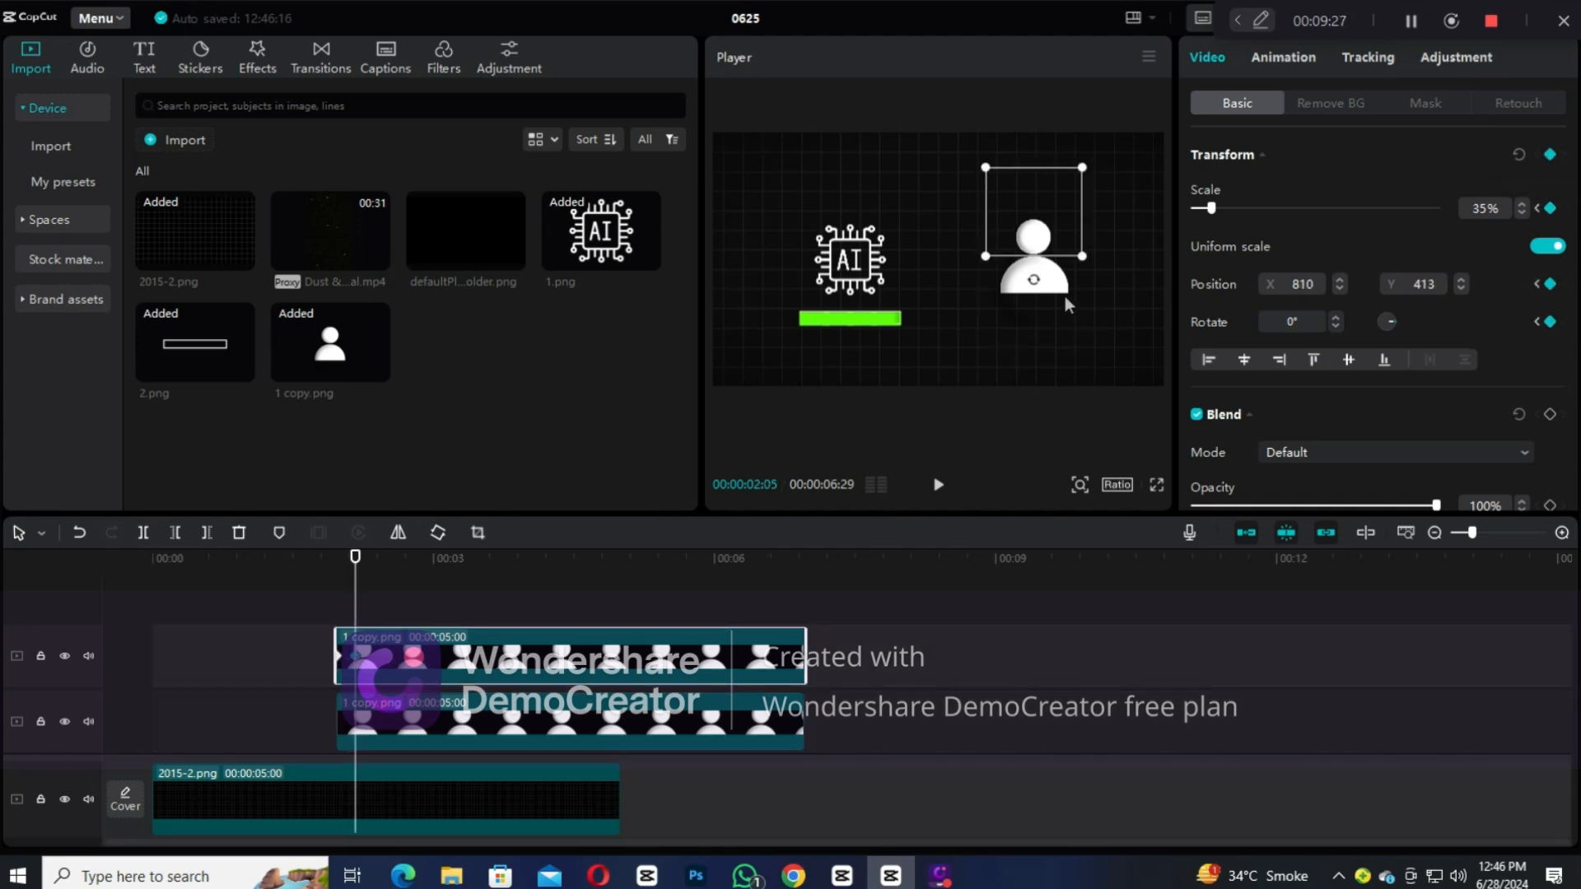
Step: Play back the person icon's movement from 00:00:01:29 to check the head and body animation
{"action": "left_click", "coordinate": [938, 485]}
{"action": "left_click", "coordinate": [938, 484]}
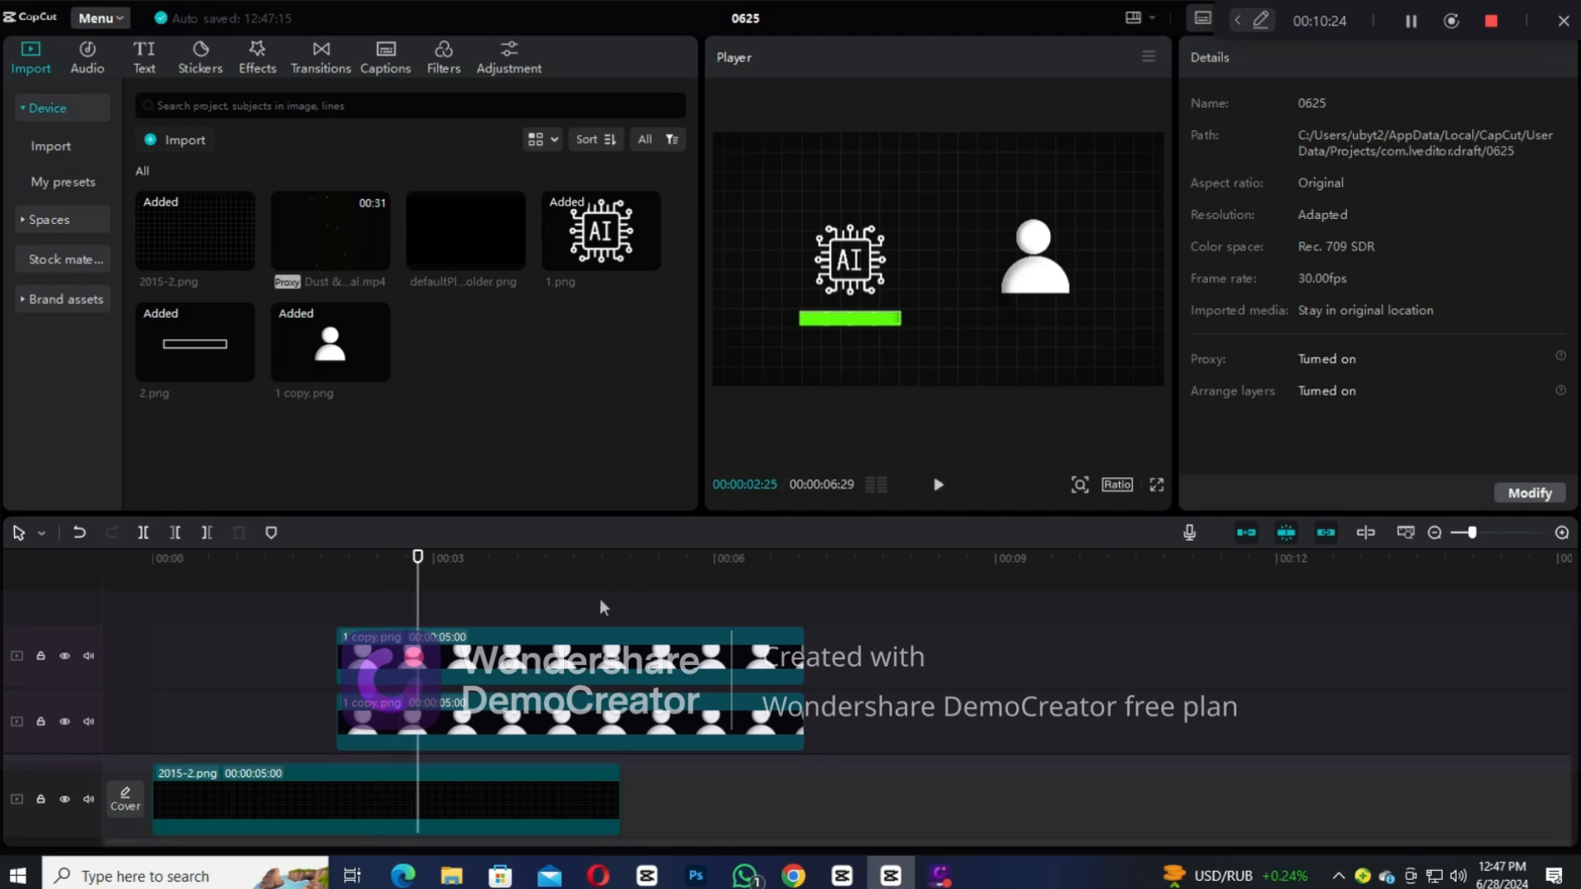
{"action": "left_click", "coordinate": [337, 623]}
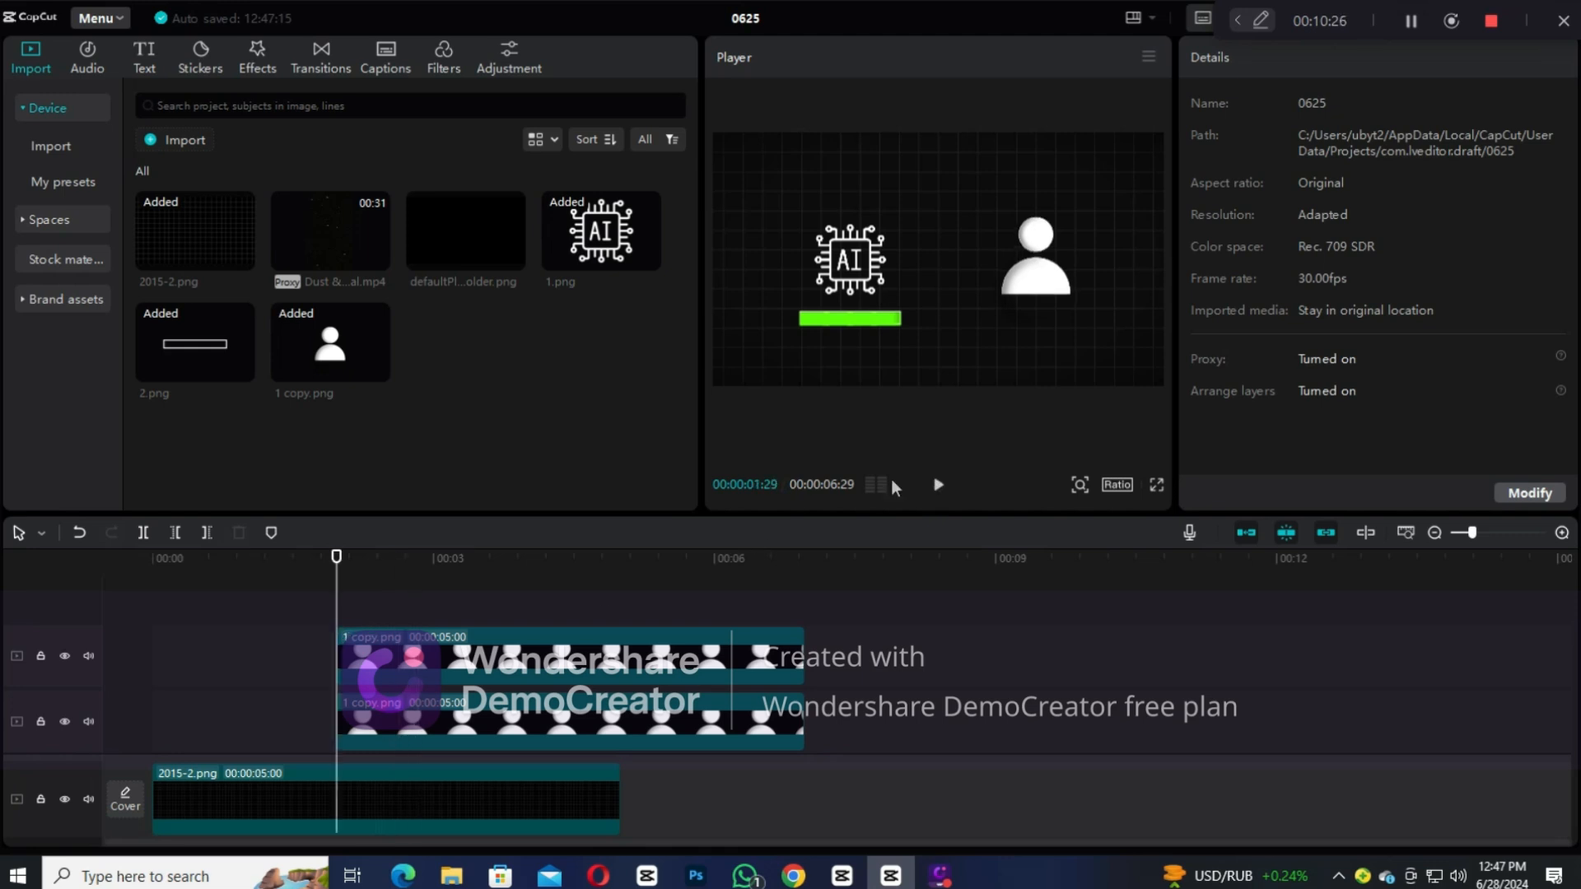
{"action": "left_click", "coordinate": [938, 486]}
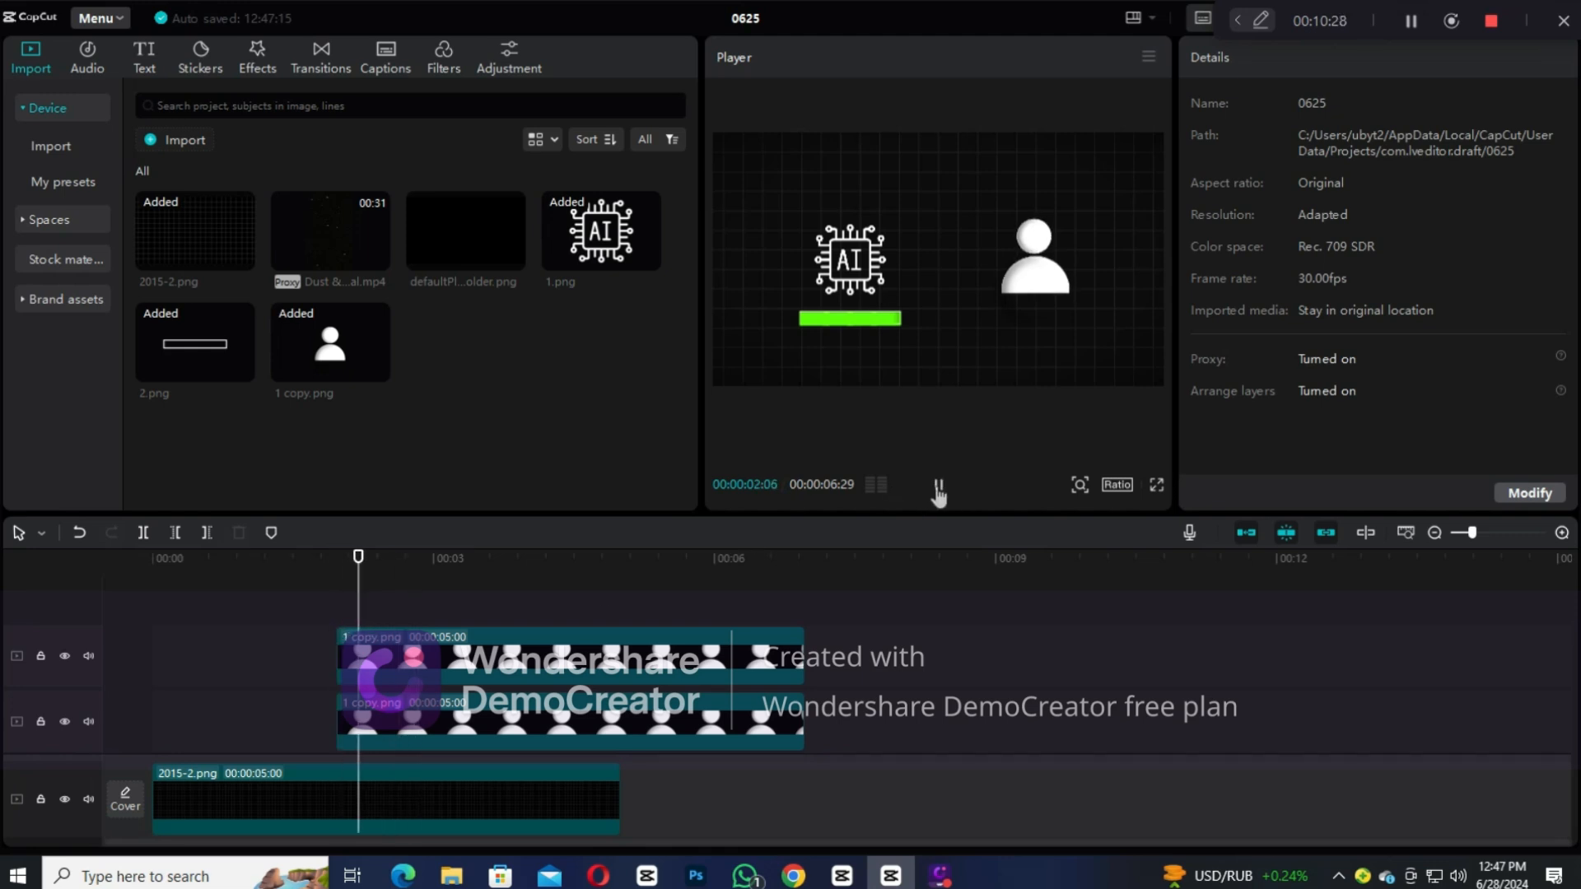
{"action": "left_click", "coordinate": [488, 658]}
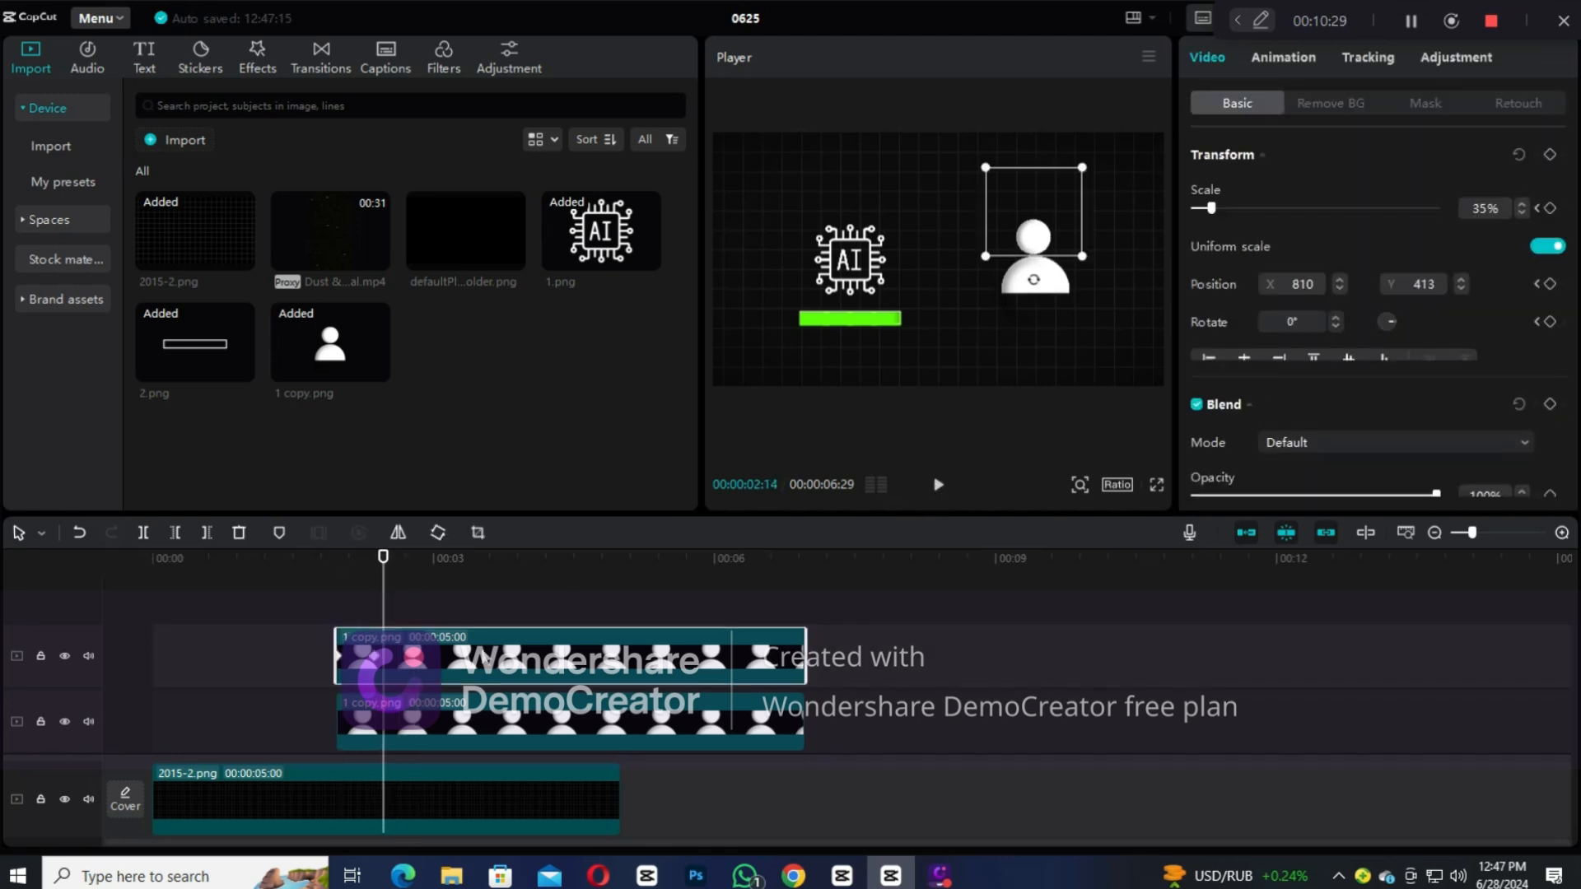
Step: Add the bar outline 2.png on a new track above the person clips at 00:00:02:11
{"action": "left_click", "coordinate": [375, 659]}
{"action": "mouse_move", "coordinate": [206, 349]}
{"action": "left_mouse_down"}
{"action": "mouse_move", "coordinate": [235, 431]}
{"action": "mouse_move", "coordinate": [193, 377]}
{"action": "left_mouse_up"}
{"action": "scroll", "coordinate": [462, 748], "scroll_direction": "down", "scroll_amount": 3}
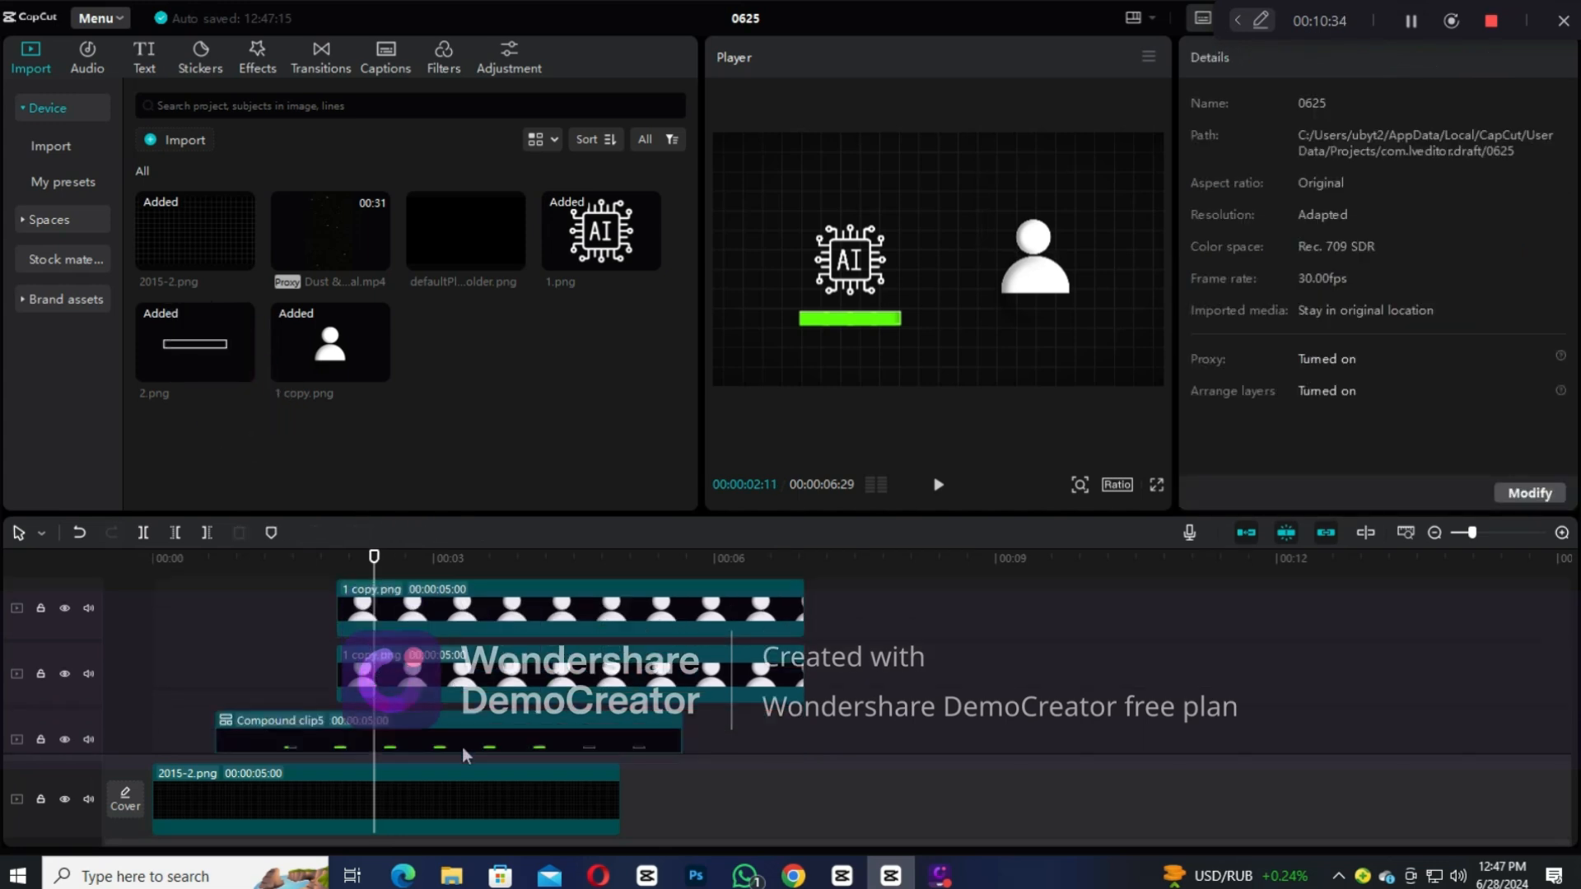
{"action": "left_click", "coordinate": [451, 685]}
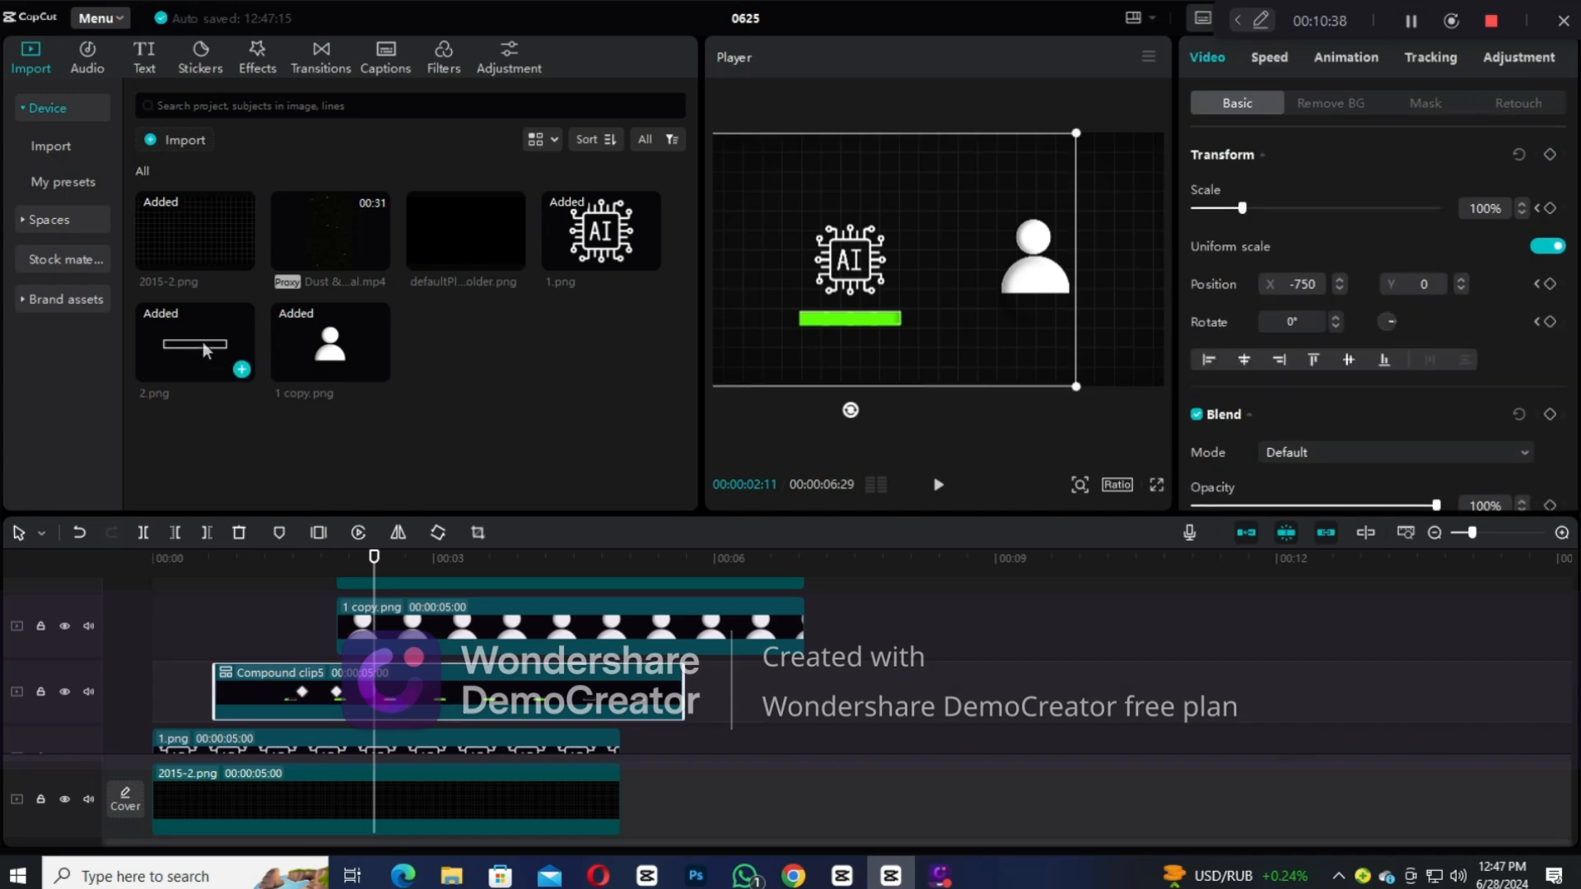
{"action": "scroll", "coordinate": [399, 713], "scroll_direction": "up", "scroll_amount": 3}
{"action": "left_click_drag", "start_coordinate": [239, 366], "coordinate": [375, 601]}
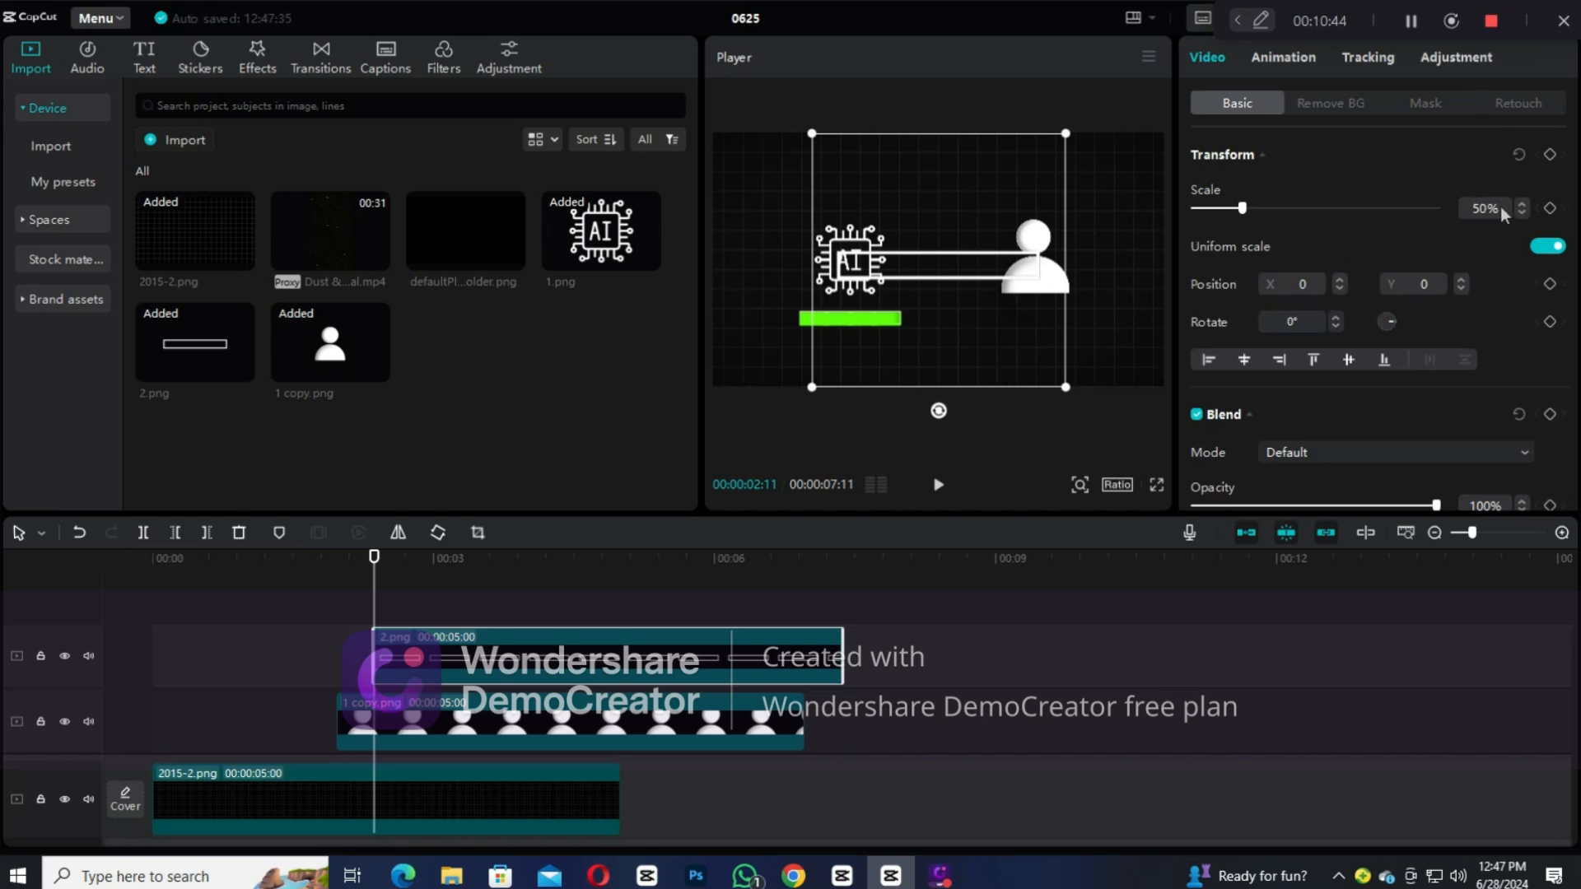
Step: Scale the bar outline to 50% and move it below the person icon at about X 835, Y -419
{"action": "type", "text": "50"}
{"action": "key", "text": "Return"}
{"action": "left_click_drag", "start_coordinate": [944, 264], "coordinate": [1040, 312]}
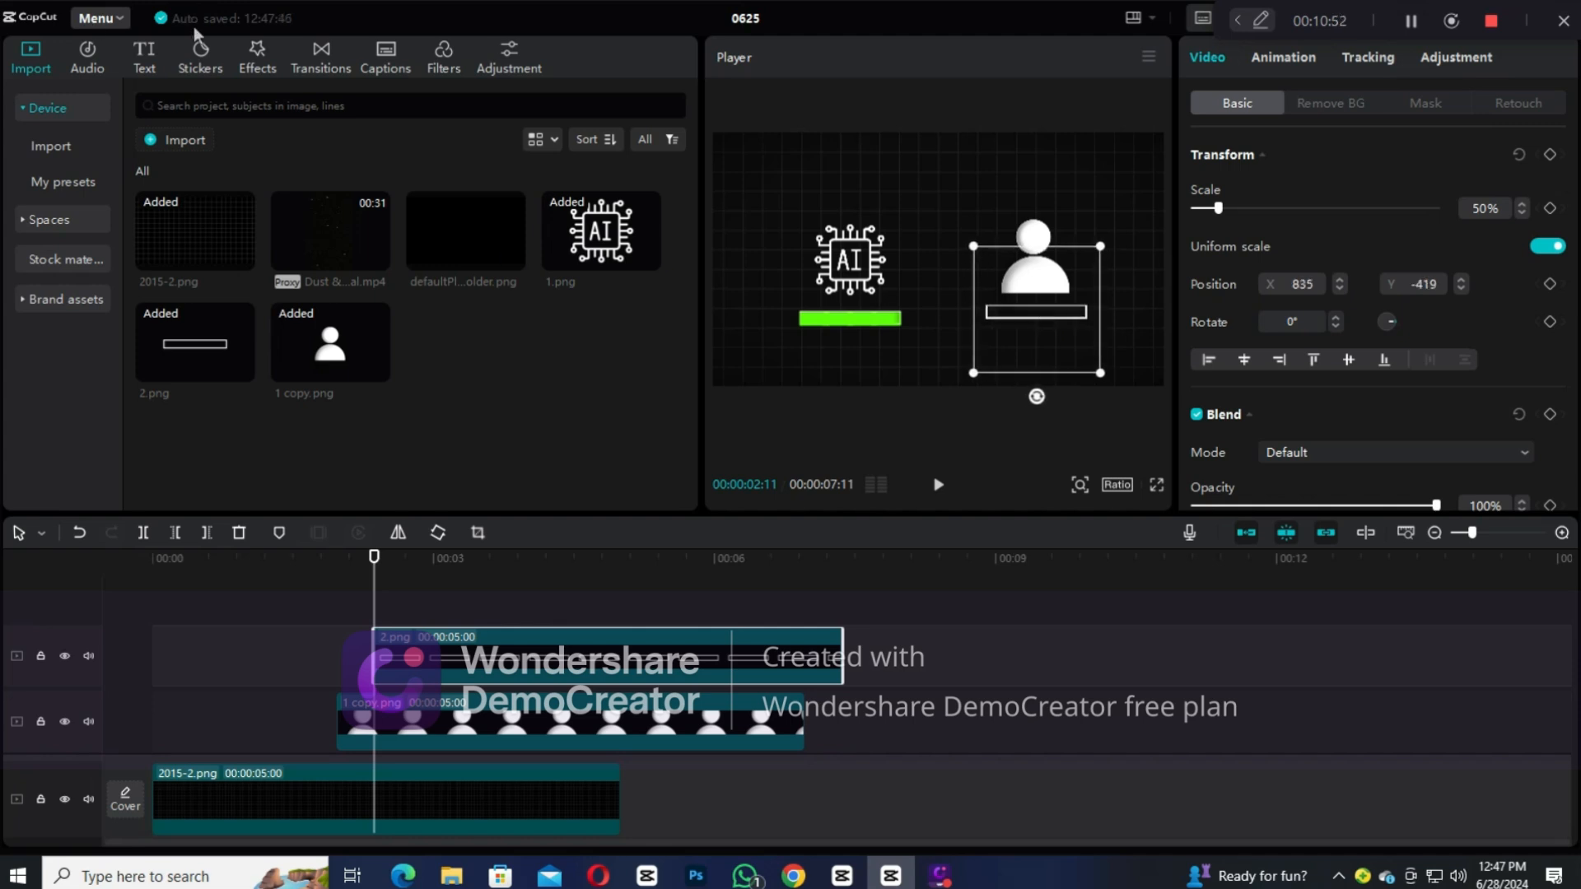
Step: Lower the bar outline to about X 848, Y -491 at 00:00:02:11, keyframe its transform and 0% opacity, and play back the fade-in
{"action": "left_click", "coordinate": [153, 58]}
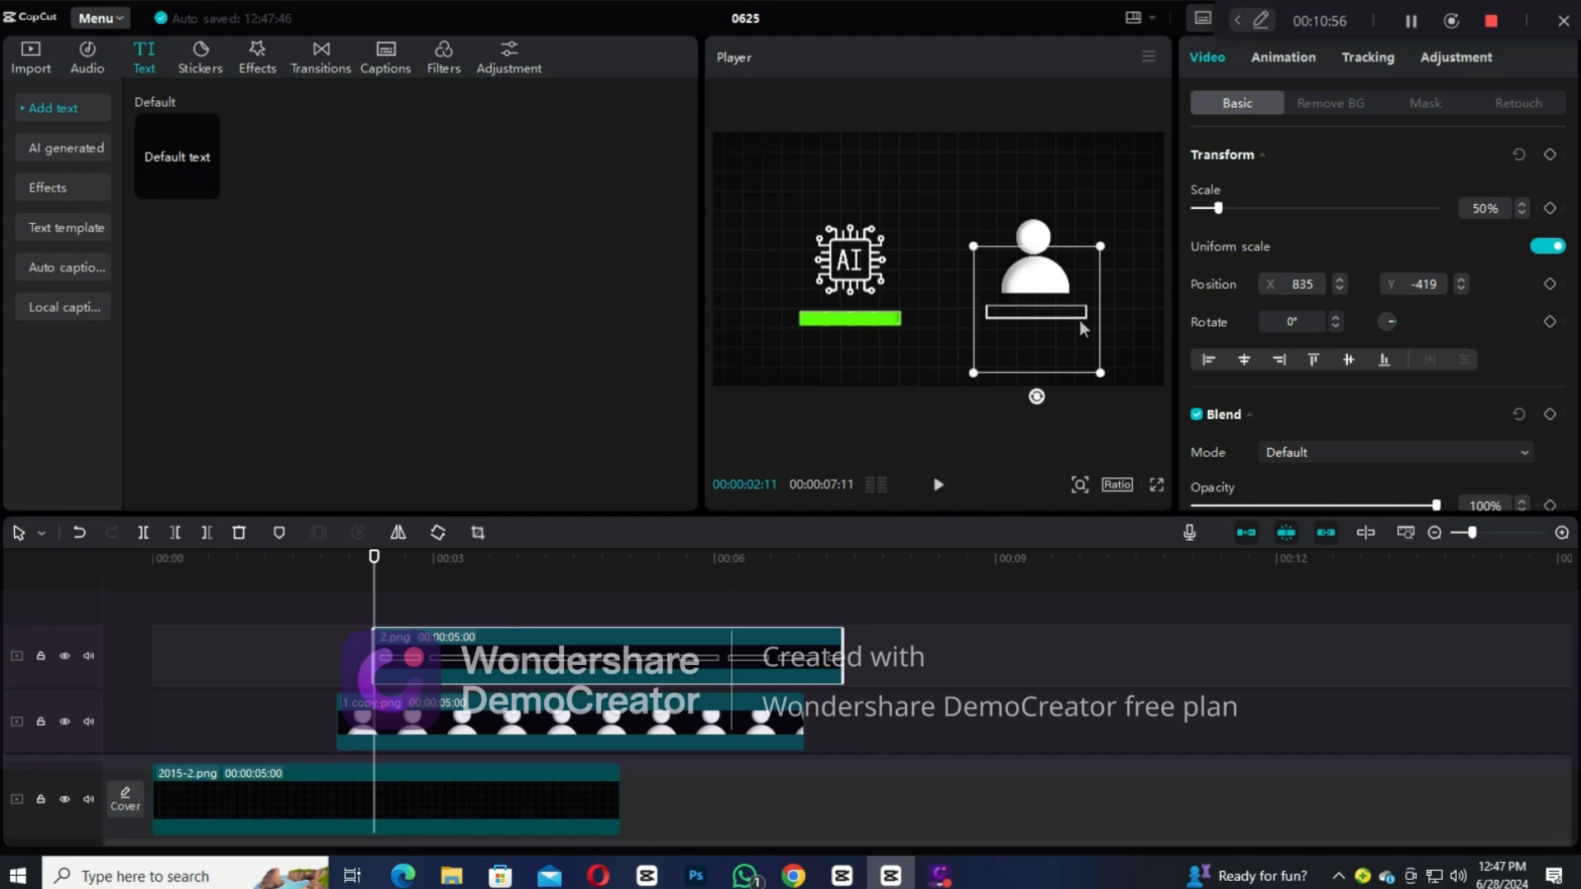
{"action": "left_click_drag", "start_coordinate": [1085, 333], "coordinate": [1060, 322]}
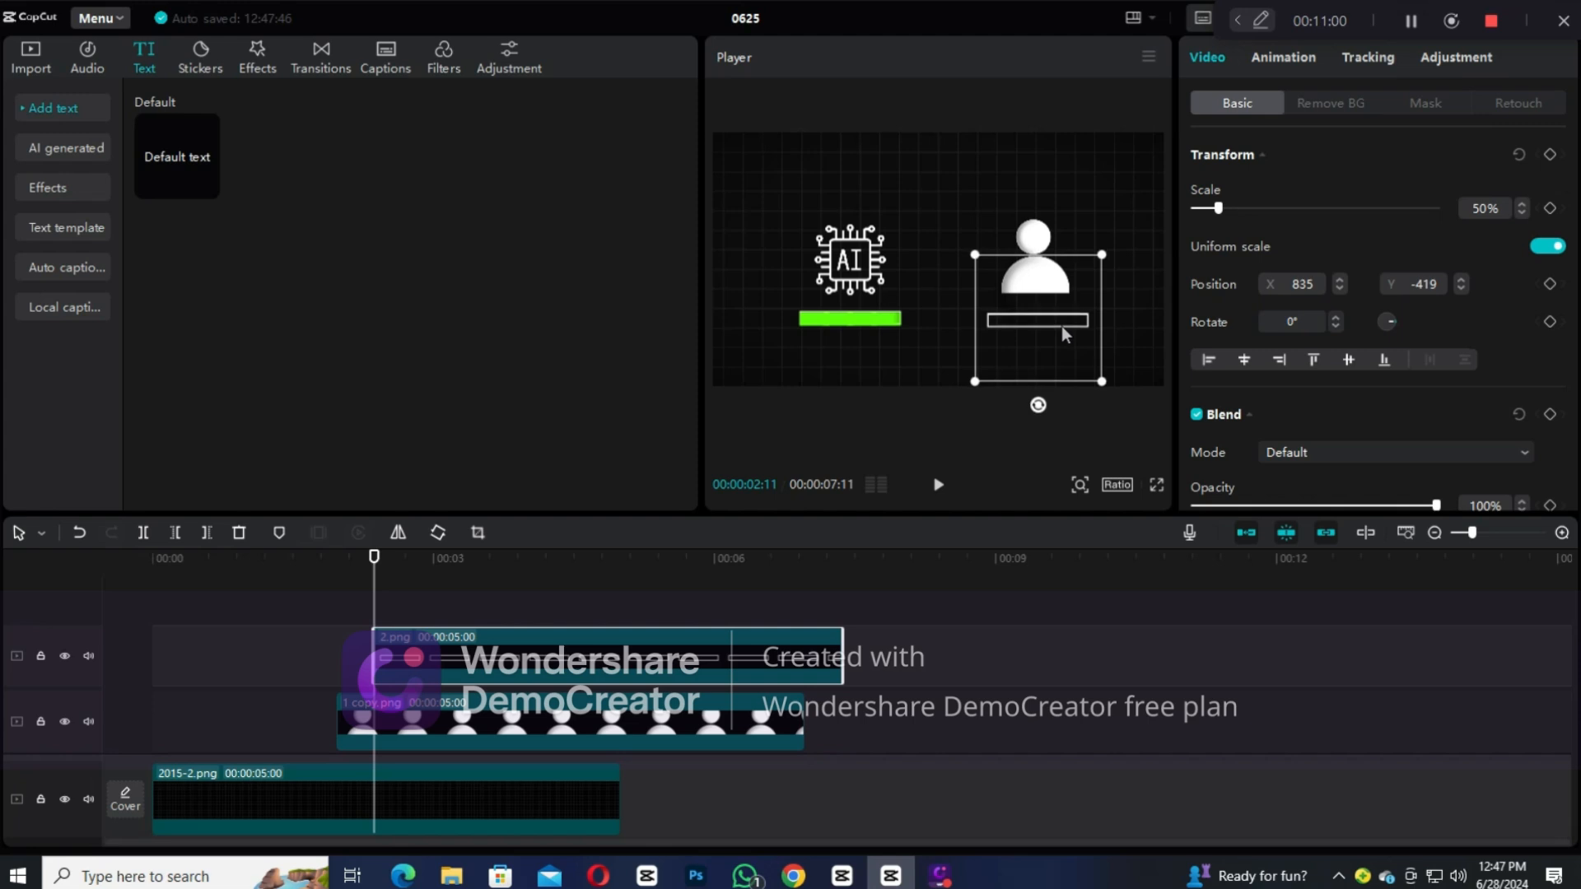
{"action": "left_click", "coordinate": [1550, 154]}
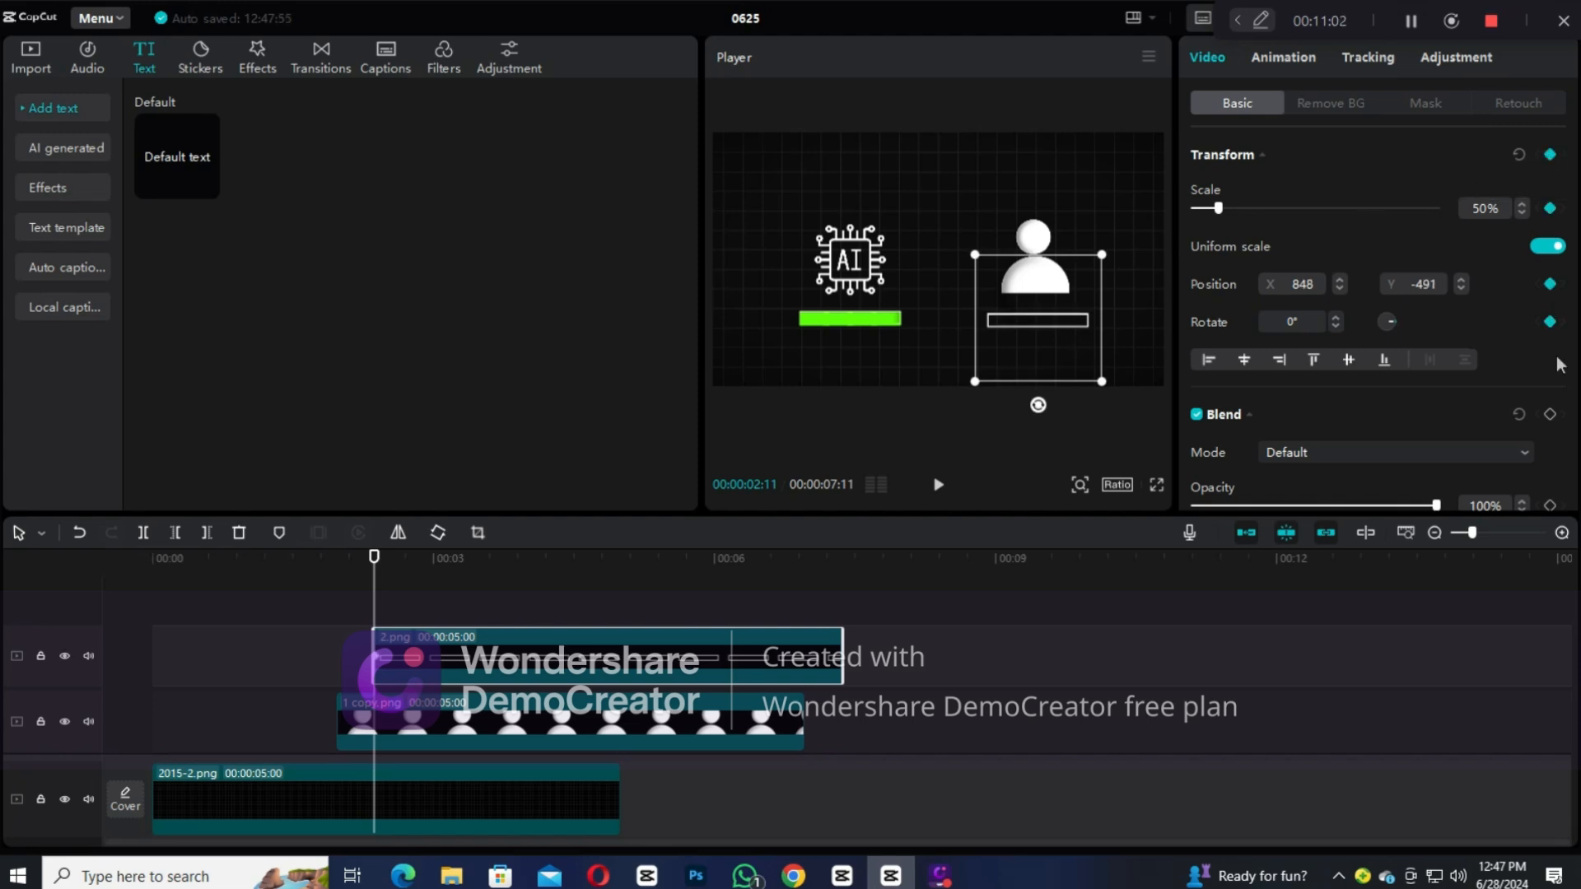
{"action": "left_click", "coordinate": [1550, 415]}
{"action": "left_click", "coordinate": [1411, 21]}
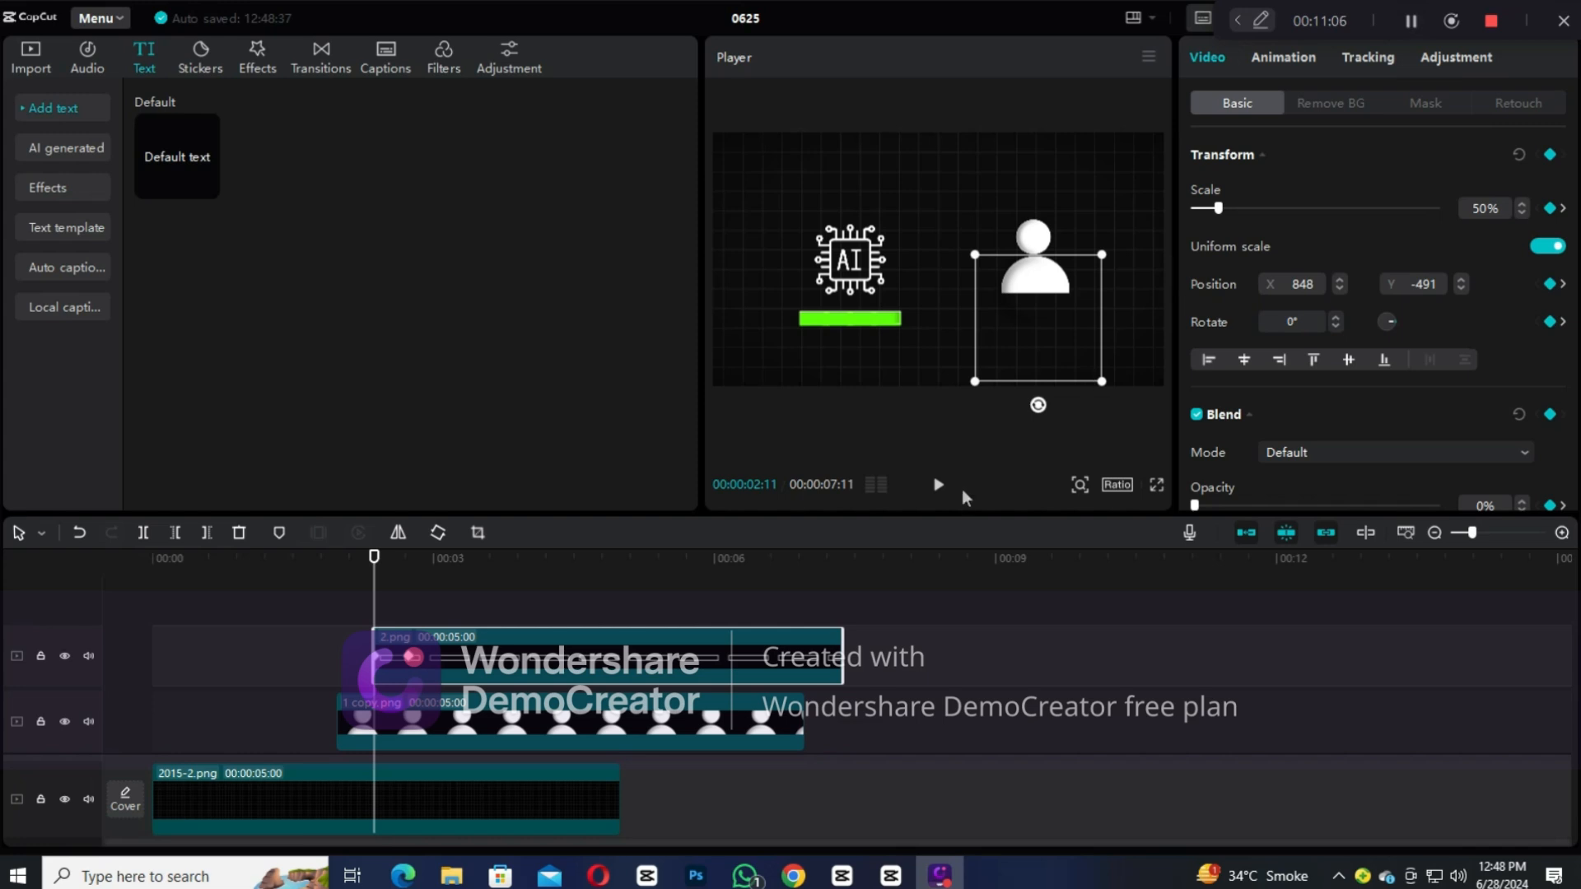
{"action": "left_click", "coordinate": [938, 484]}
{"action": "left_click", "coordinate": [938, 484]}
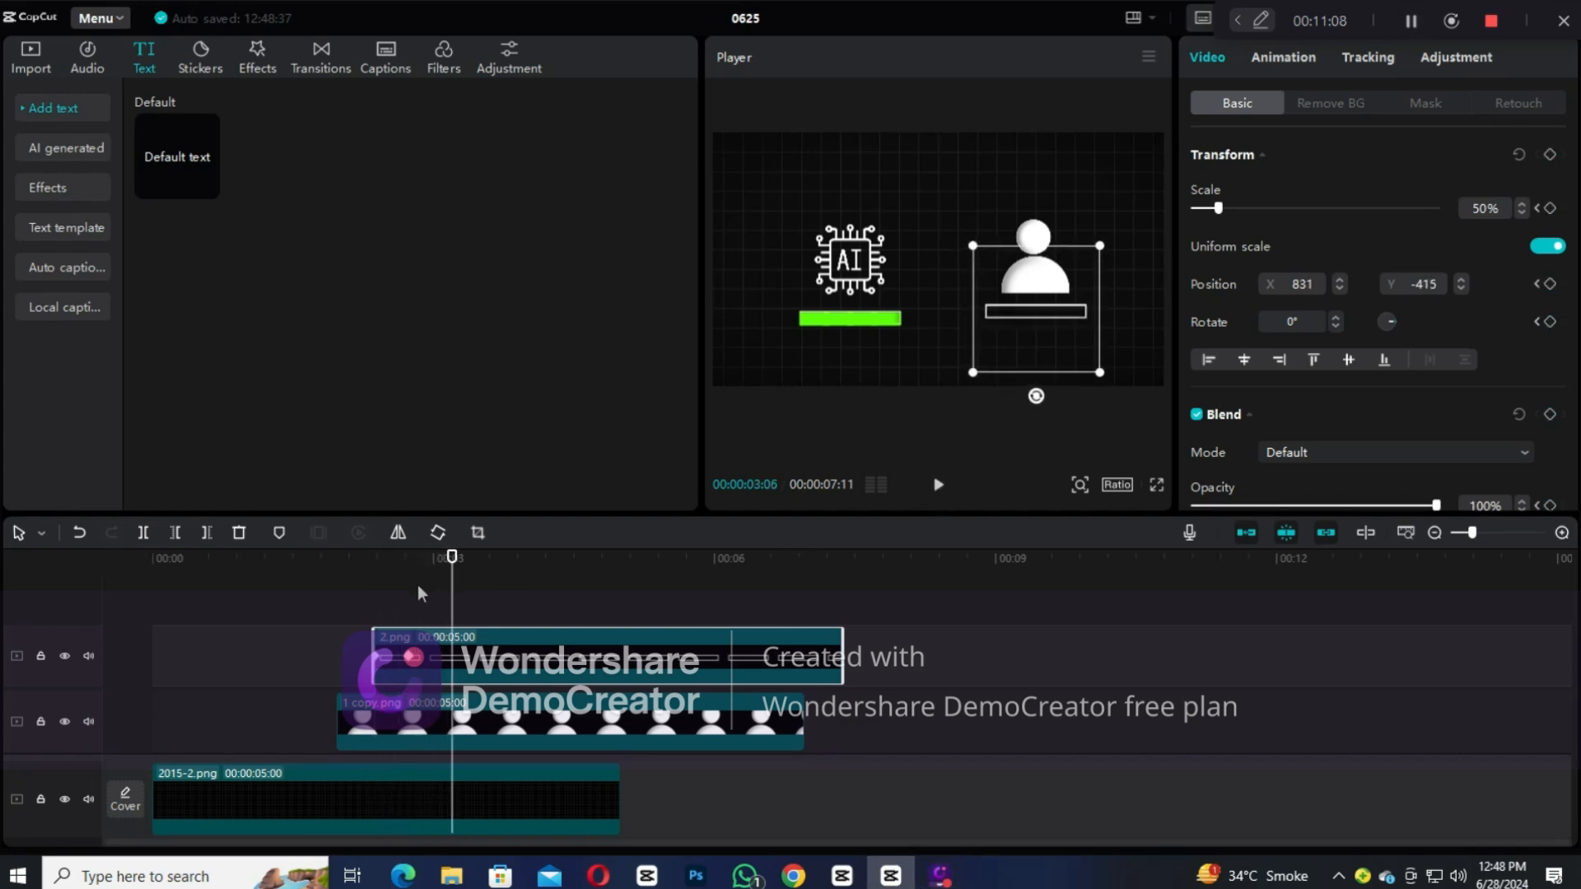
Step: Add a default text clip at 00:00:02:22 and replace its text with a row of underscores
{"action": "left_click", "coordinate": [411, 657]}
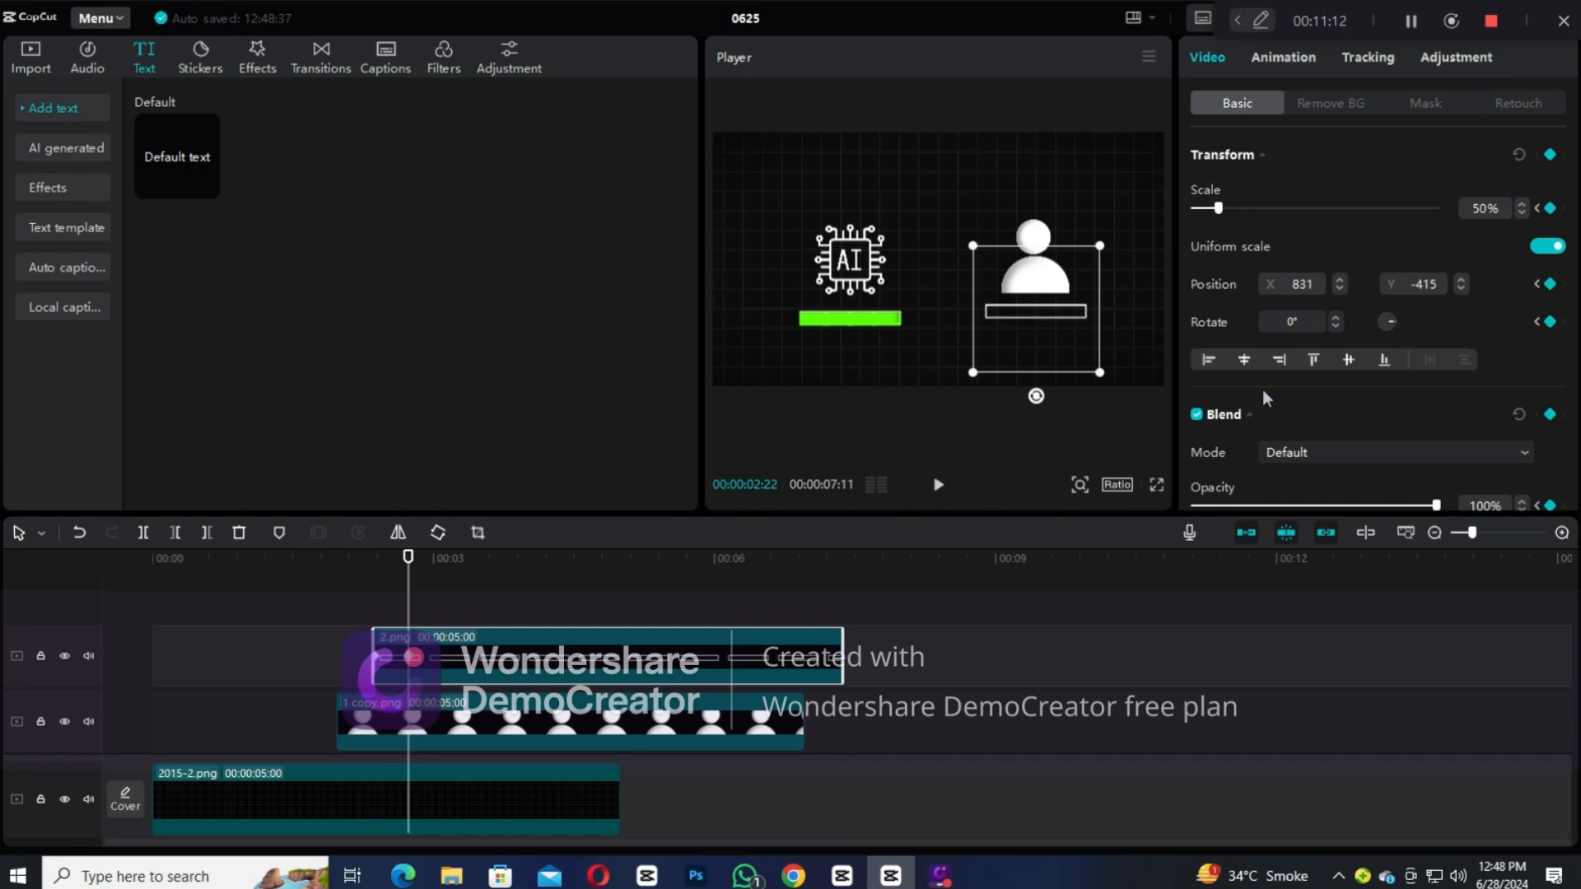
{"action": "left_click", "coordinate": [210, 189]}
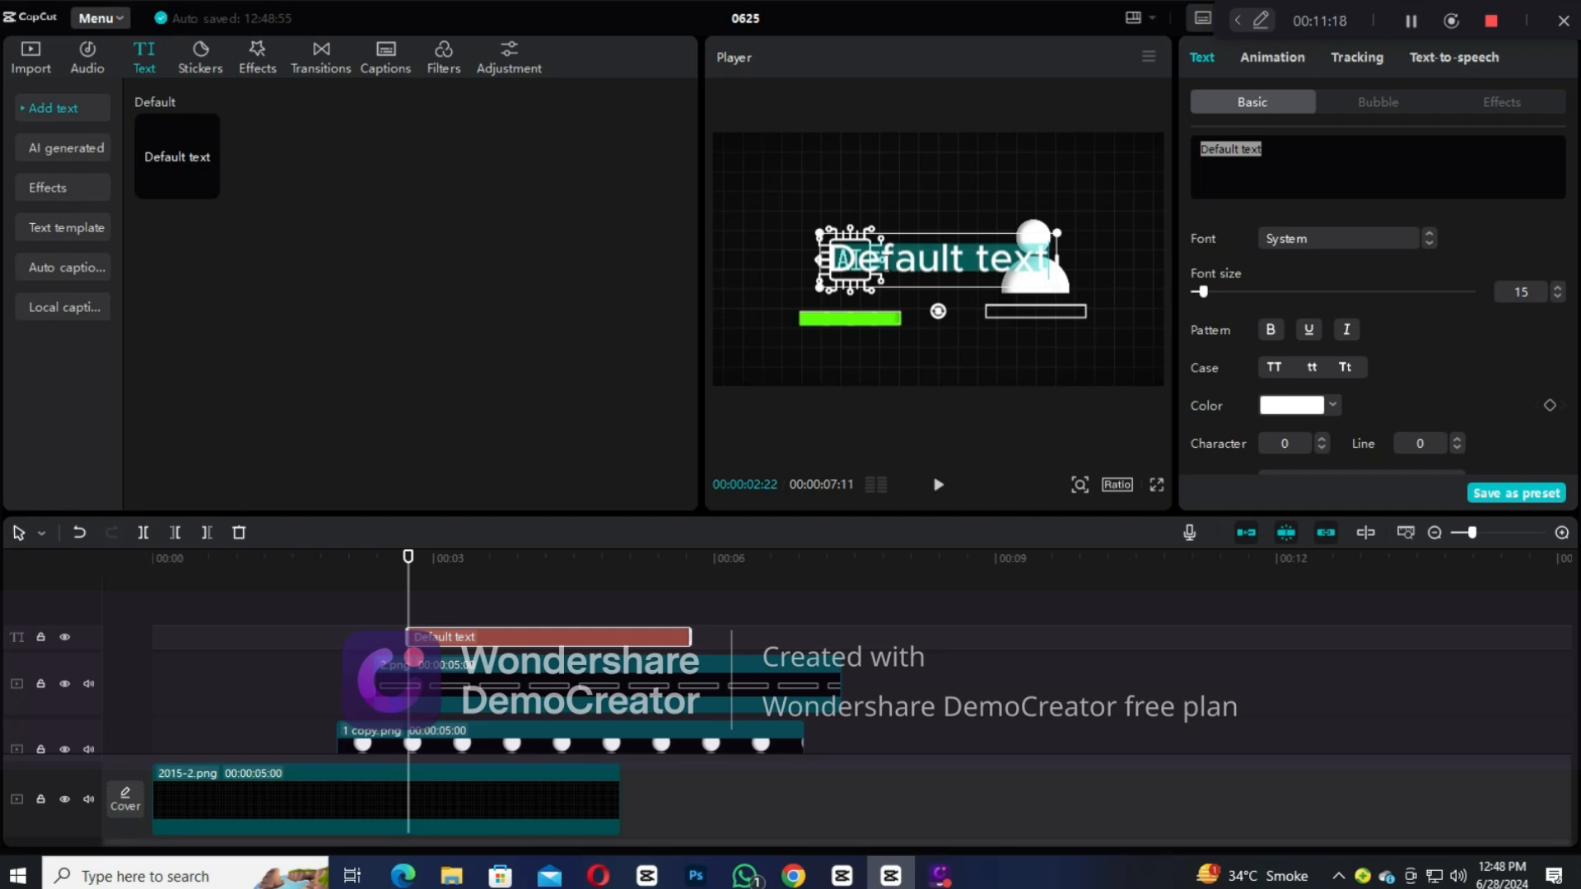
{"action": "type", "text": "_____"}
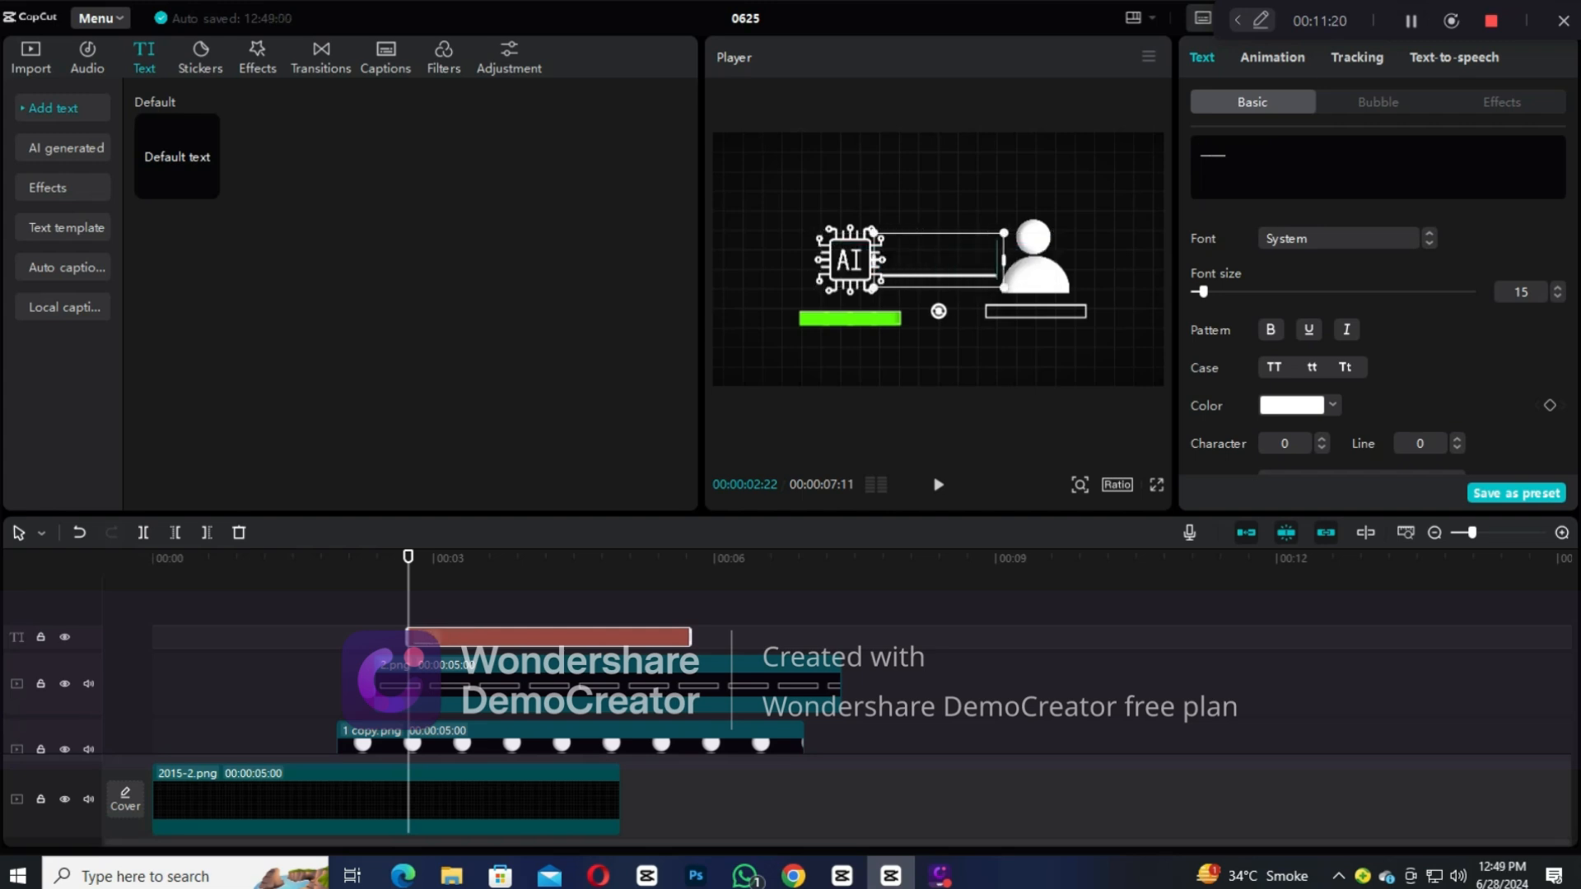
Step: Turn off uniform scale for the underscore text and stretch it to about 126% width and 438% height
{"action": "scroll", "coordinate": [1331, 421], "scroll_direction": "down", "scroll_amount": 5}
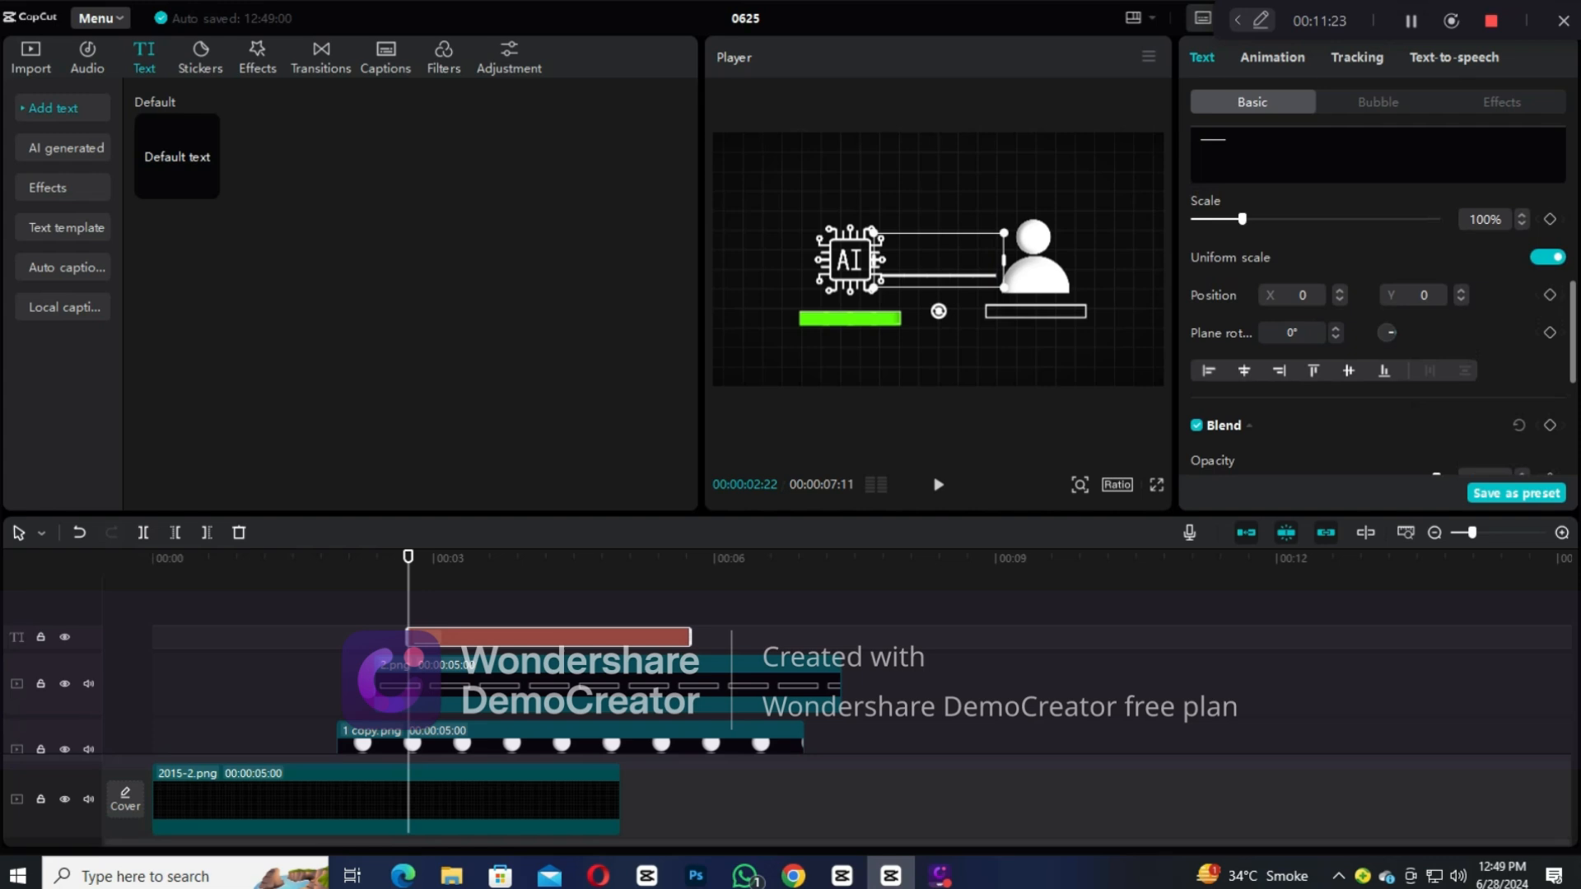
{"action": "left_click", "coordinate": [1548, 257]}
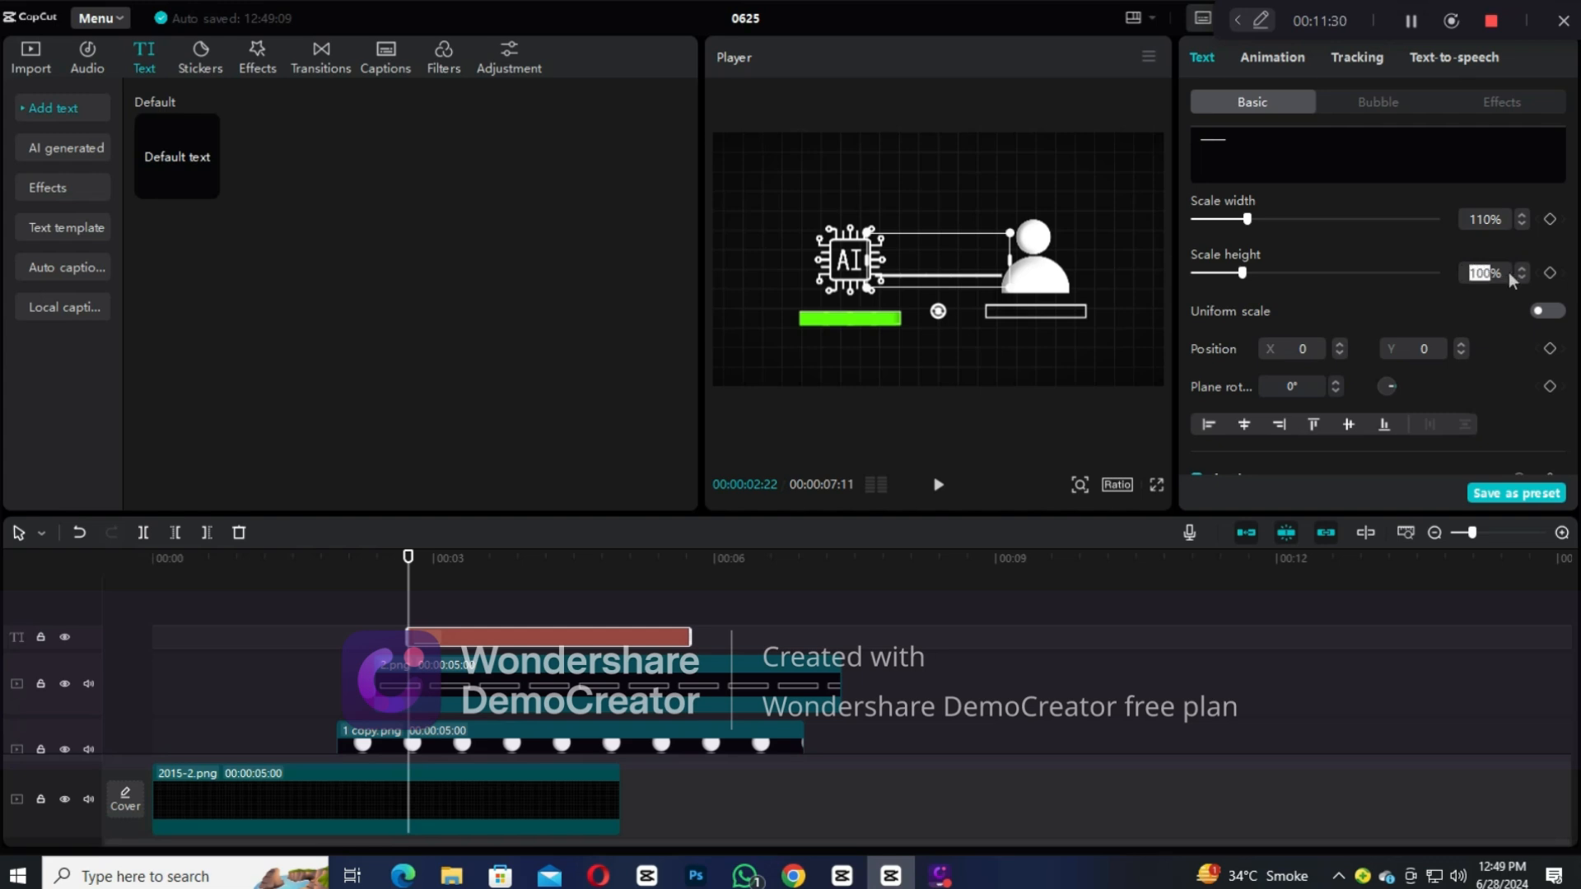
{"action": "key", "text": "Return"}
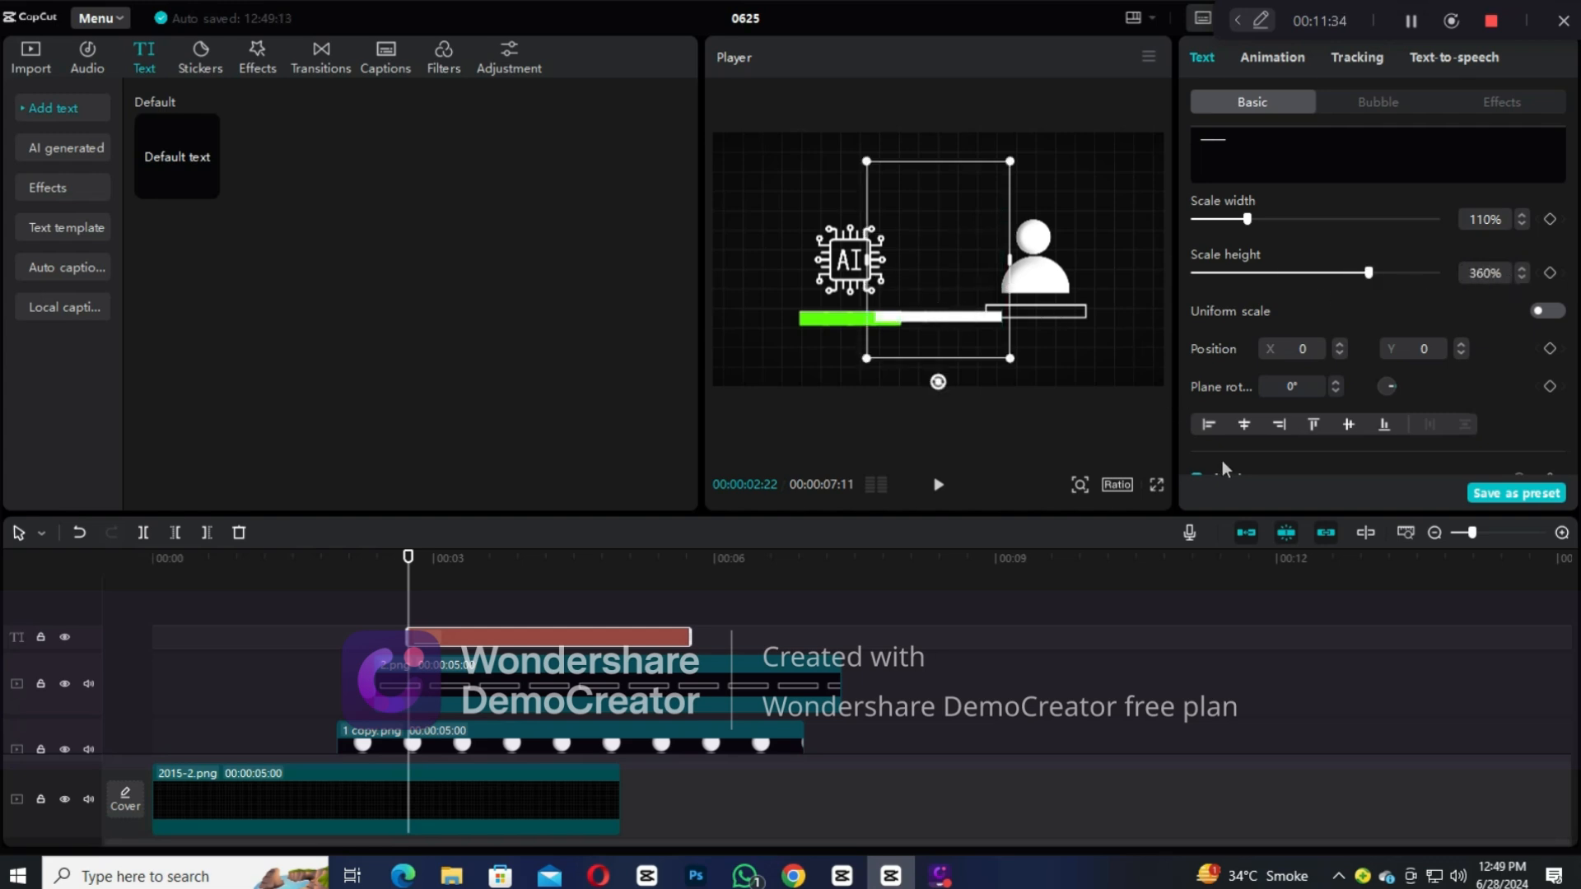
{"action": "left_click_drag", "start_coordinate": [1010, 358], "coordinate": [1021, 381]}
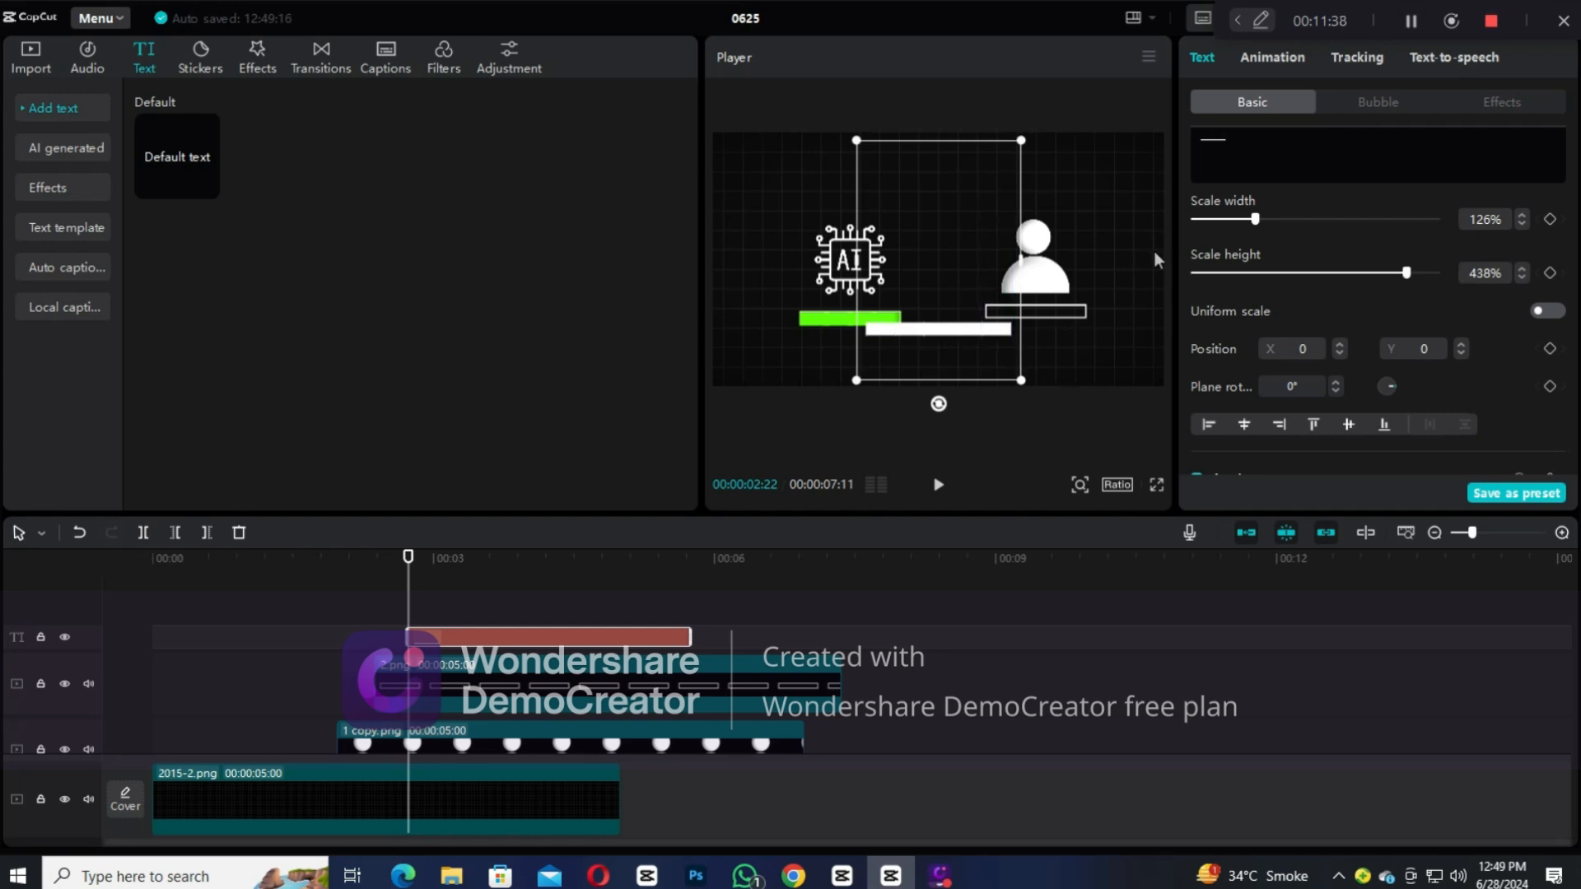
Step: Fit the white underscore bar over the outline below the person icon and colour it yellow, FFCD00
{"action": "left_click", "coordinate": [990, 344]}
{"action": "left_click", "coordinate": [953, 345]}
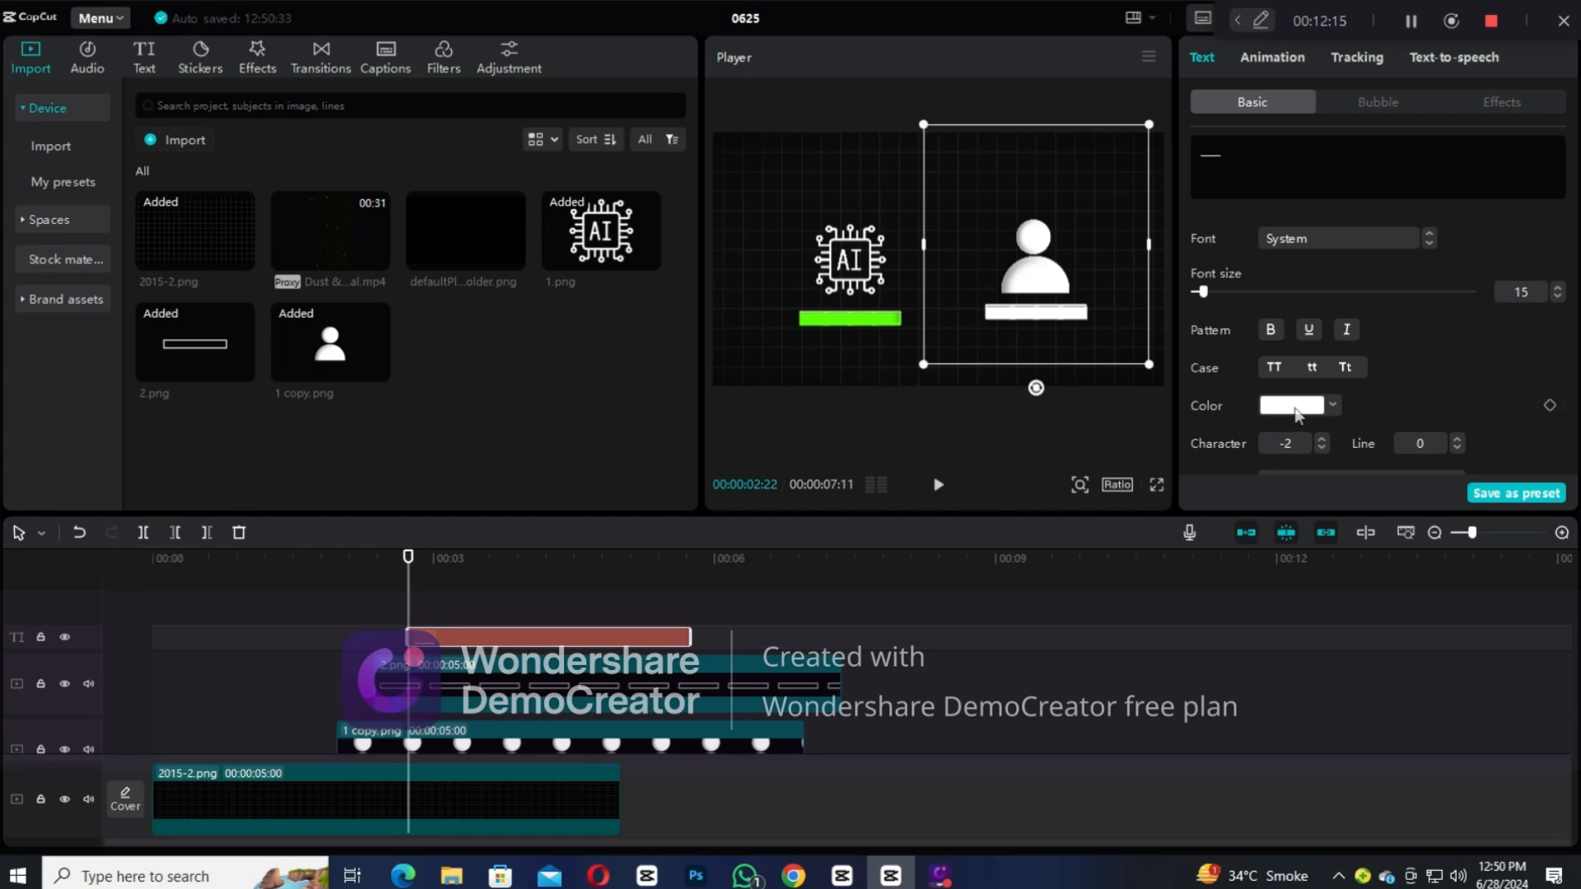
{"action": "left_click", "coordinate": [1332, 405]}
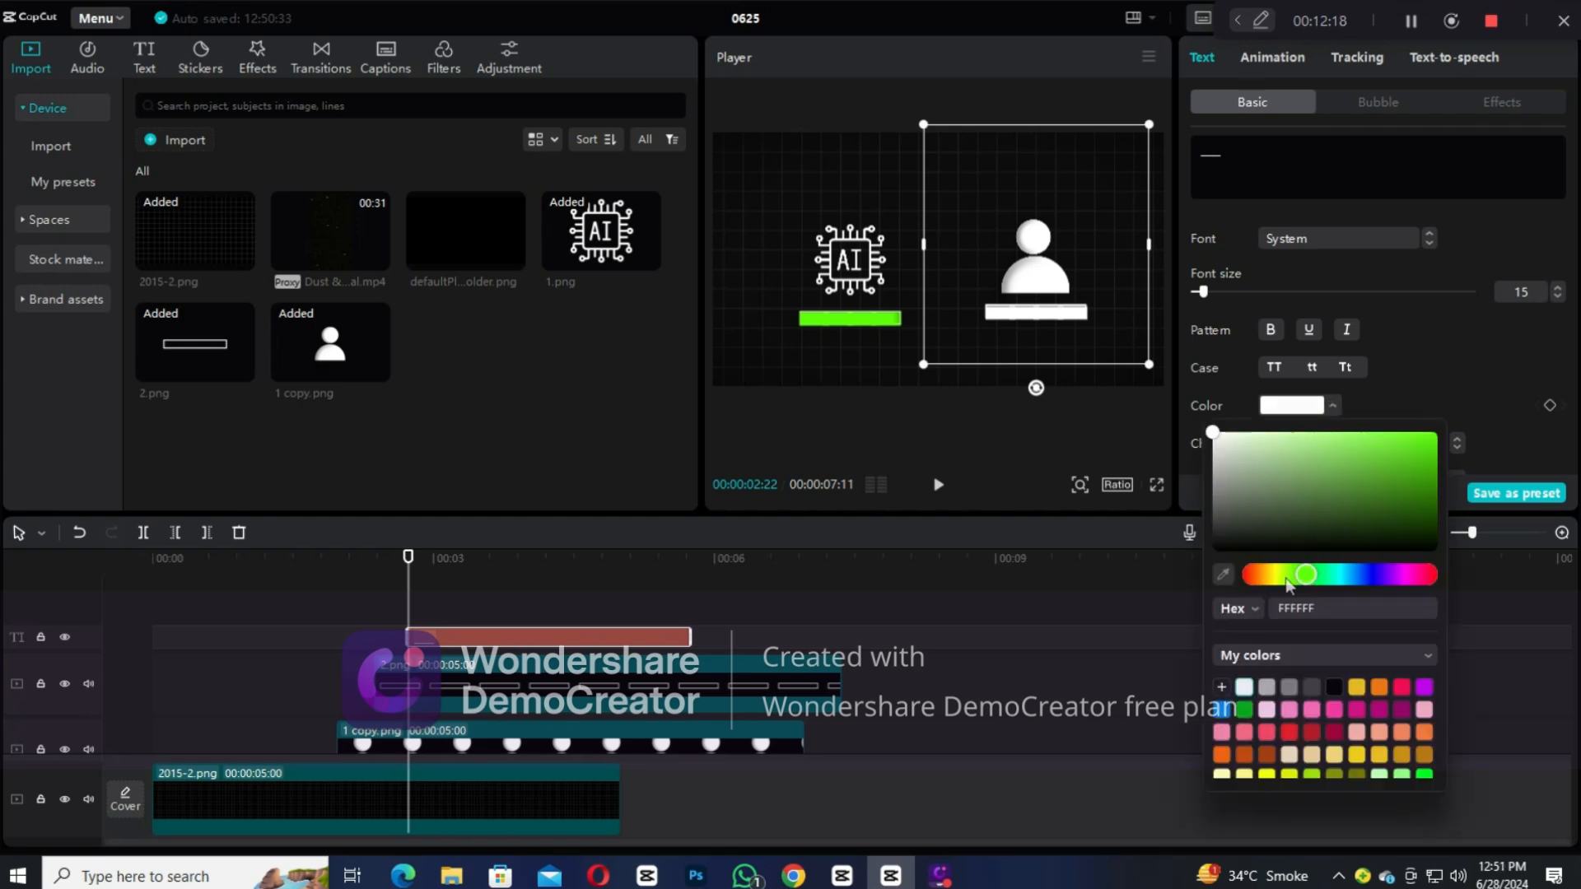
{"action": "left_click", "coordinate": [1274, 575]}
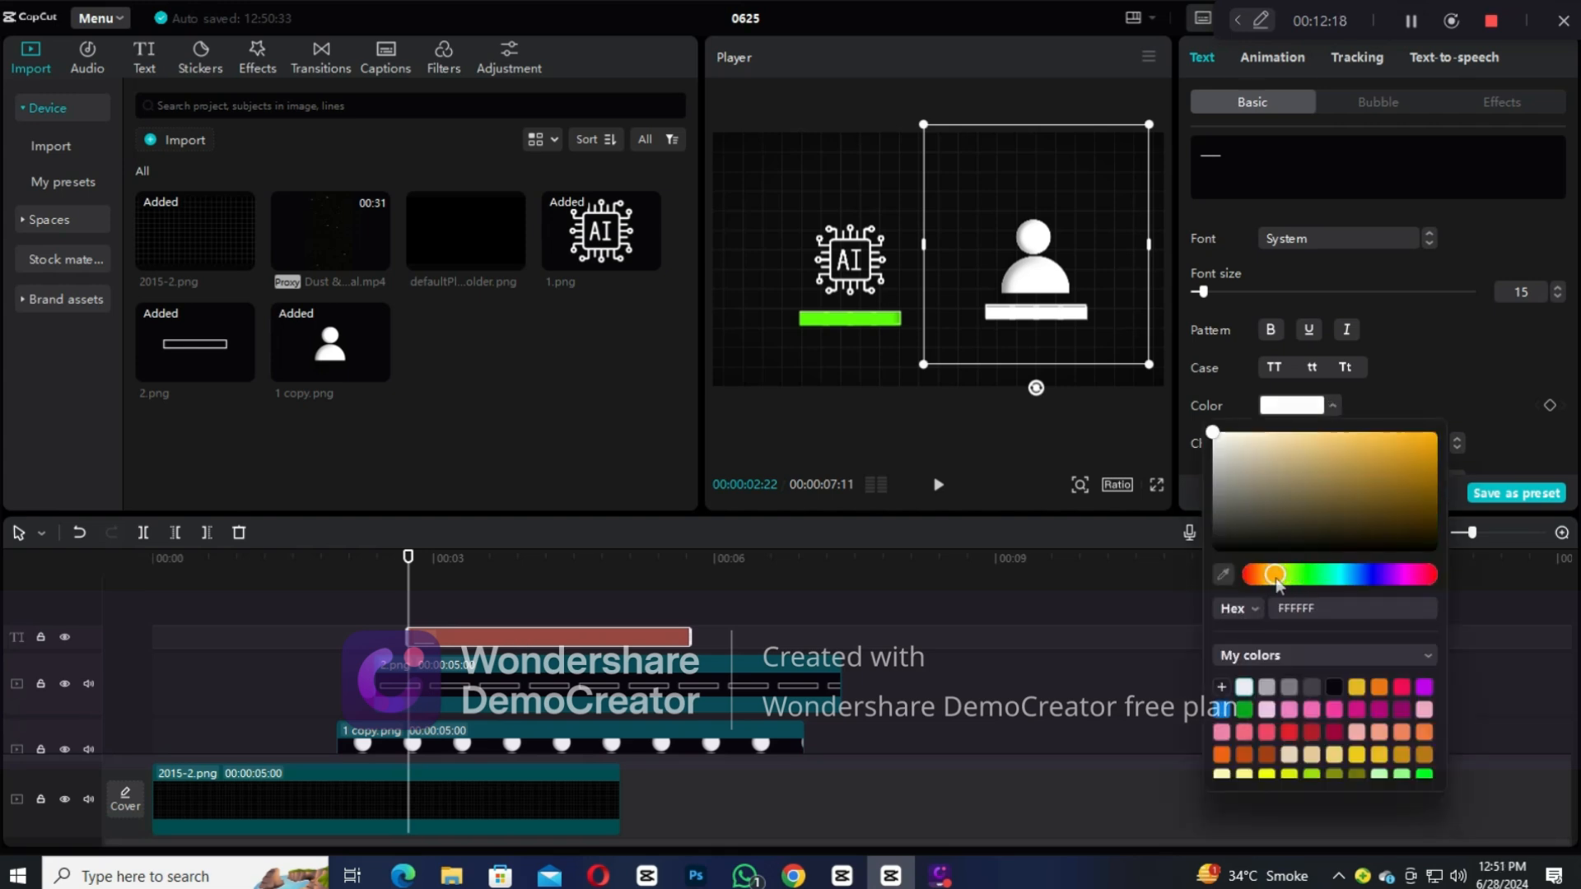
{"action": "left_click", "coordinate": [1357, 687]}
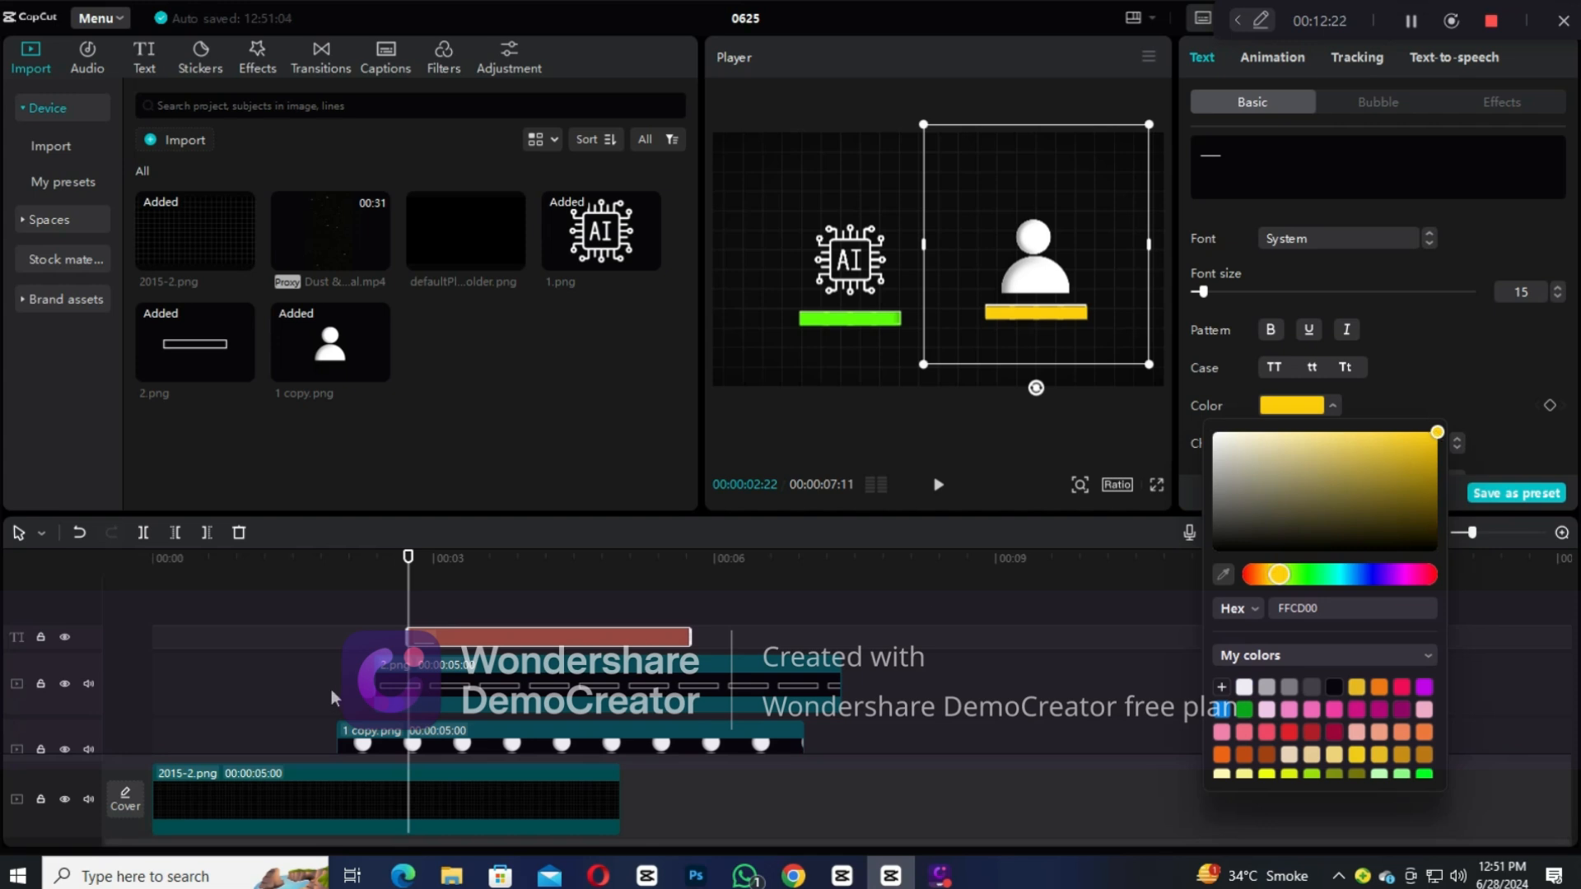
Step: Convert the yellow bar text into a compound clip and show the clip's video settings
{"action": "left_click", "coordinate": [418, 651]}
{"action": "right_click", "coordinate": [446, 651]}
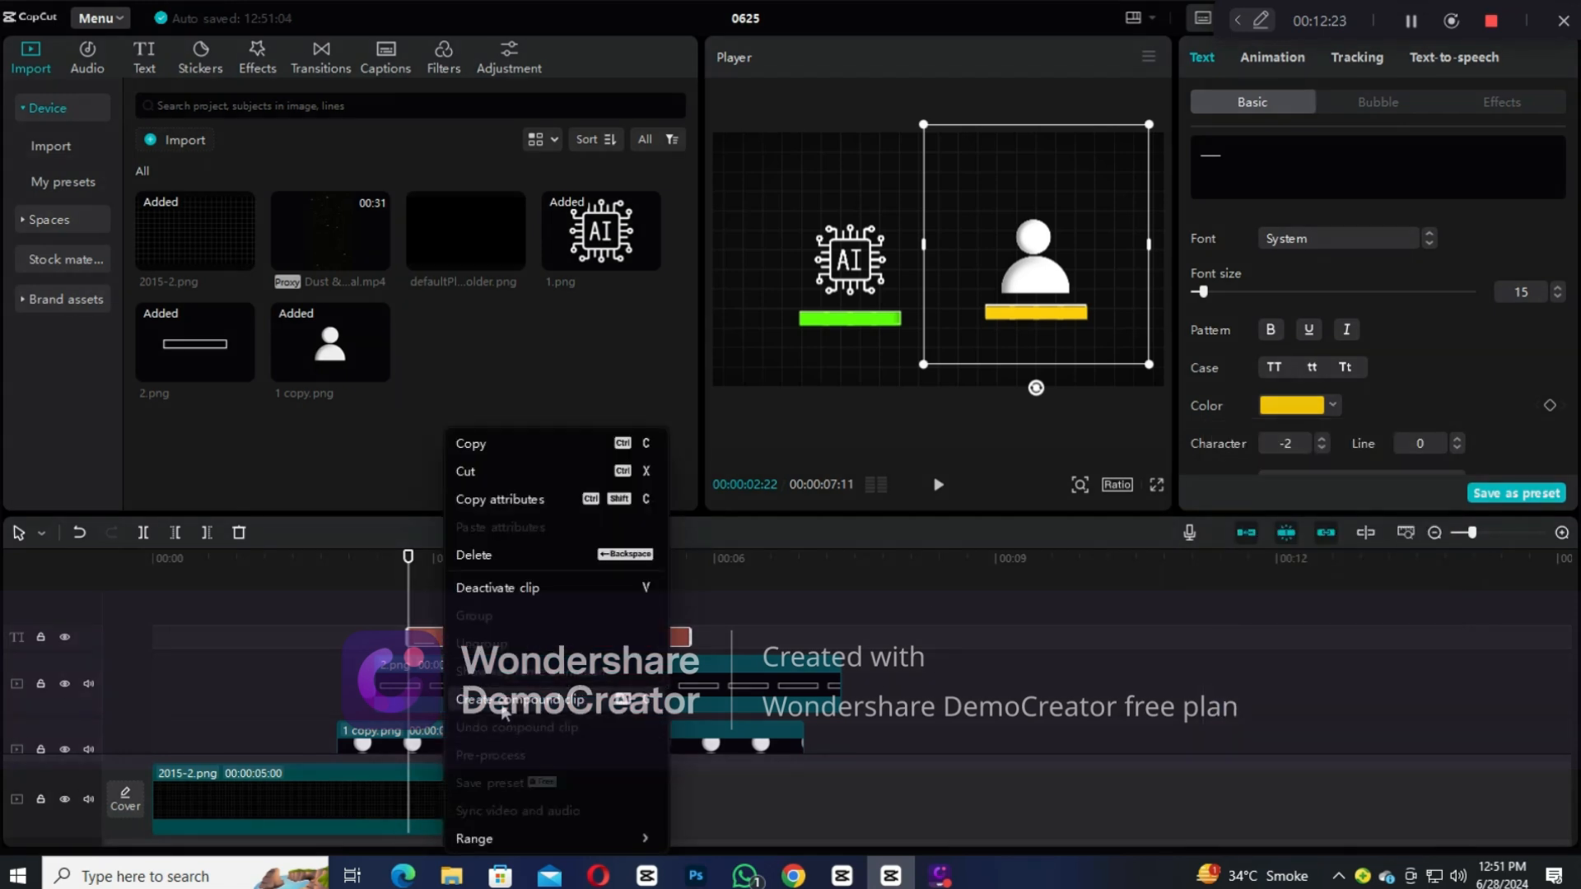
{"action": "left_click", "coordinate": [504, 702]}
{"action": "left_click", "coordinate": [1260, 58]}
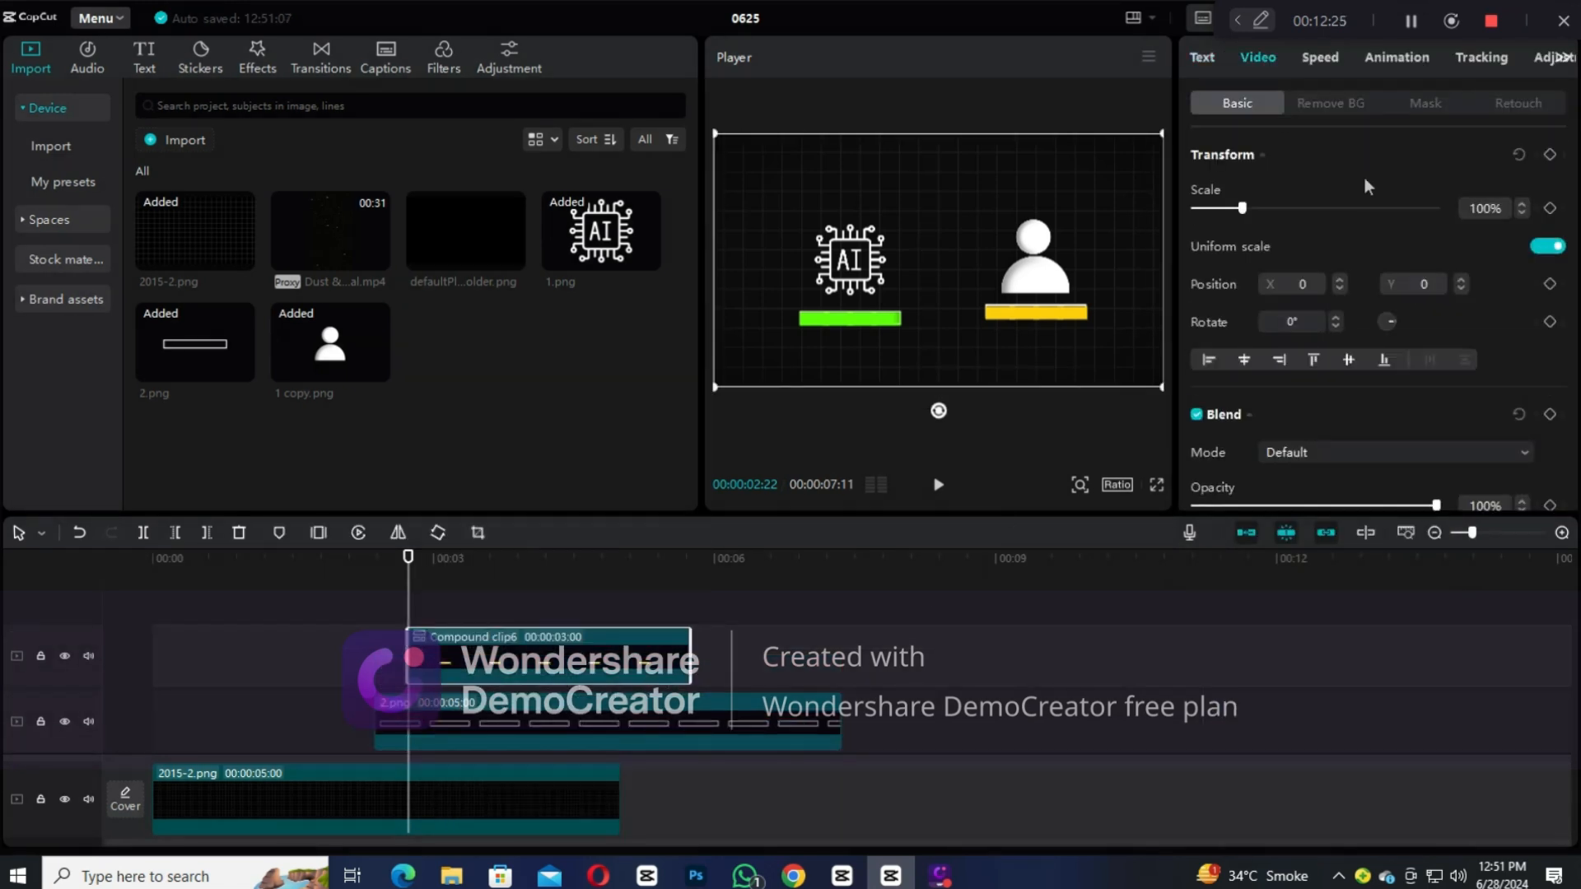
Step: Apply a Horizontal mask rotated -90° at the outline's starting edge, and keyframe it from 00:00:02:22 to reveal the yellow bar
{"action": "left_click", "coordinate": [1548, 209]}
{"action": "left_click", "coordinate": [1550, 155]}
{"action": "left_click", "coordinate": [1550, 155]}
{"action": "left_click", "coordinate": [1411, 111]}
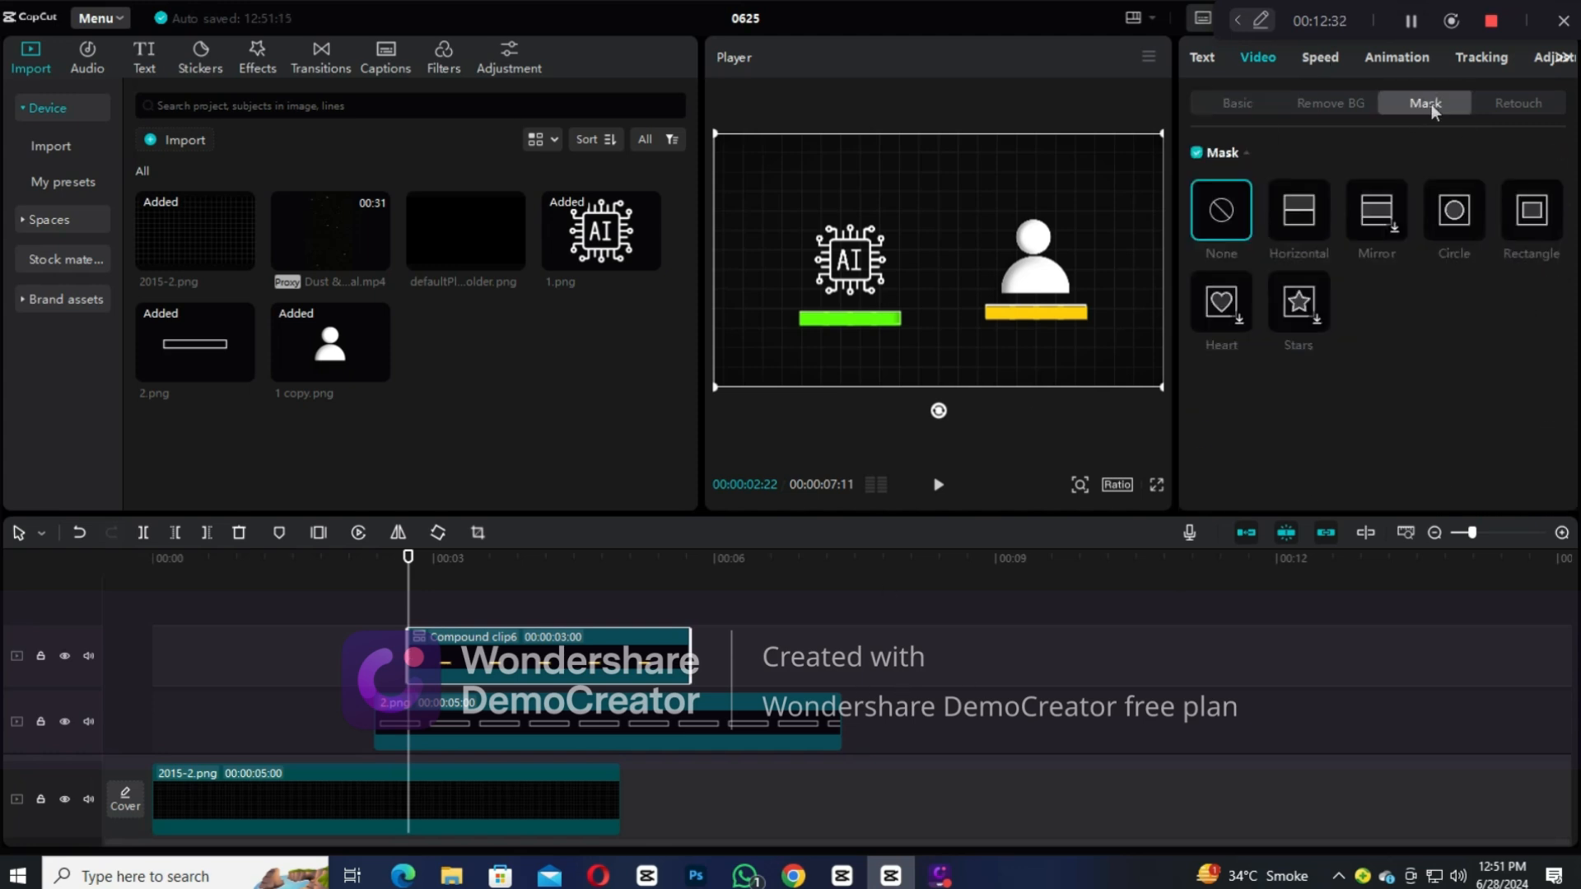
{"action": "left_click", "coordinate": [1304, 228]}
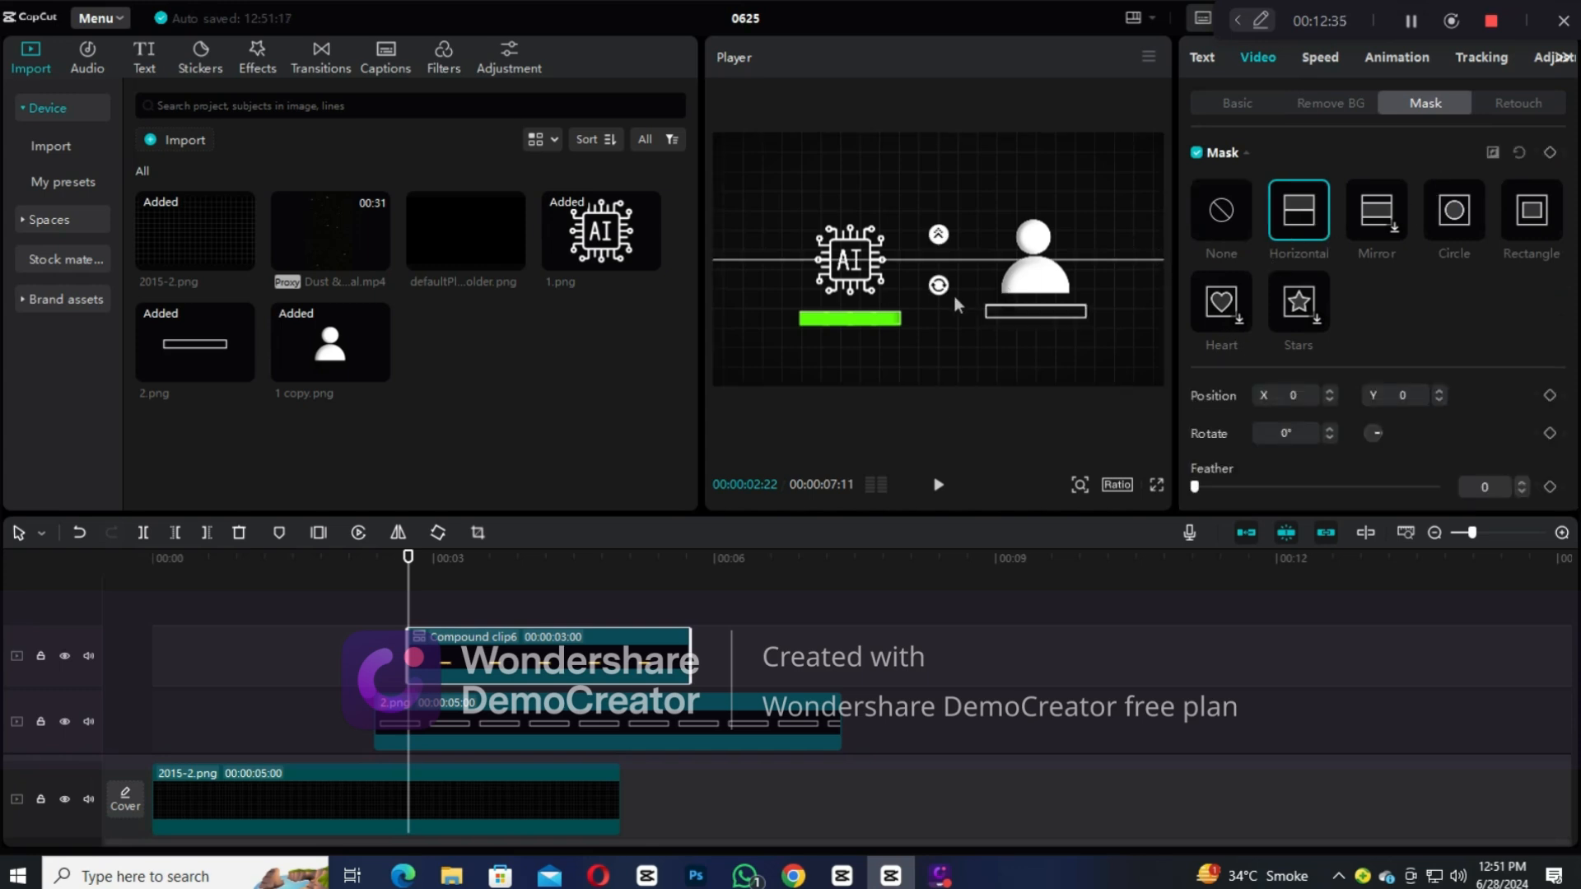
{"action": "left_click_drag", "start_coordinate": [938, 286], "coordinate": [986, 309]}
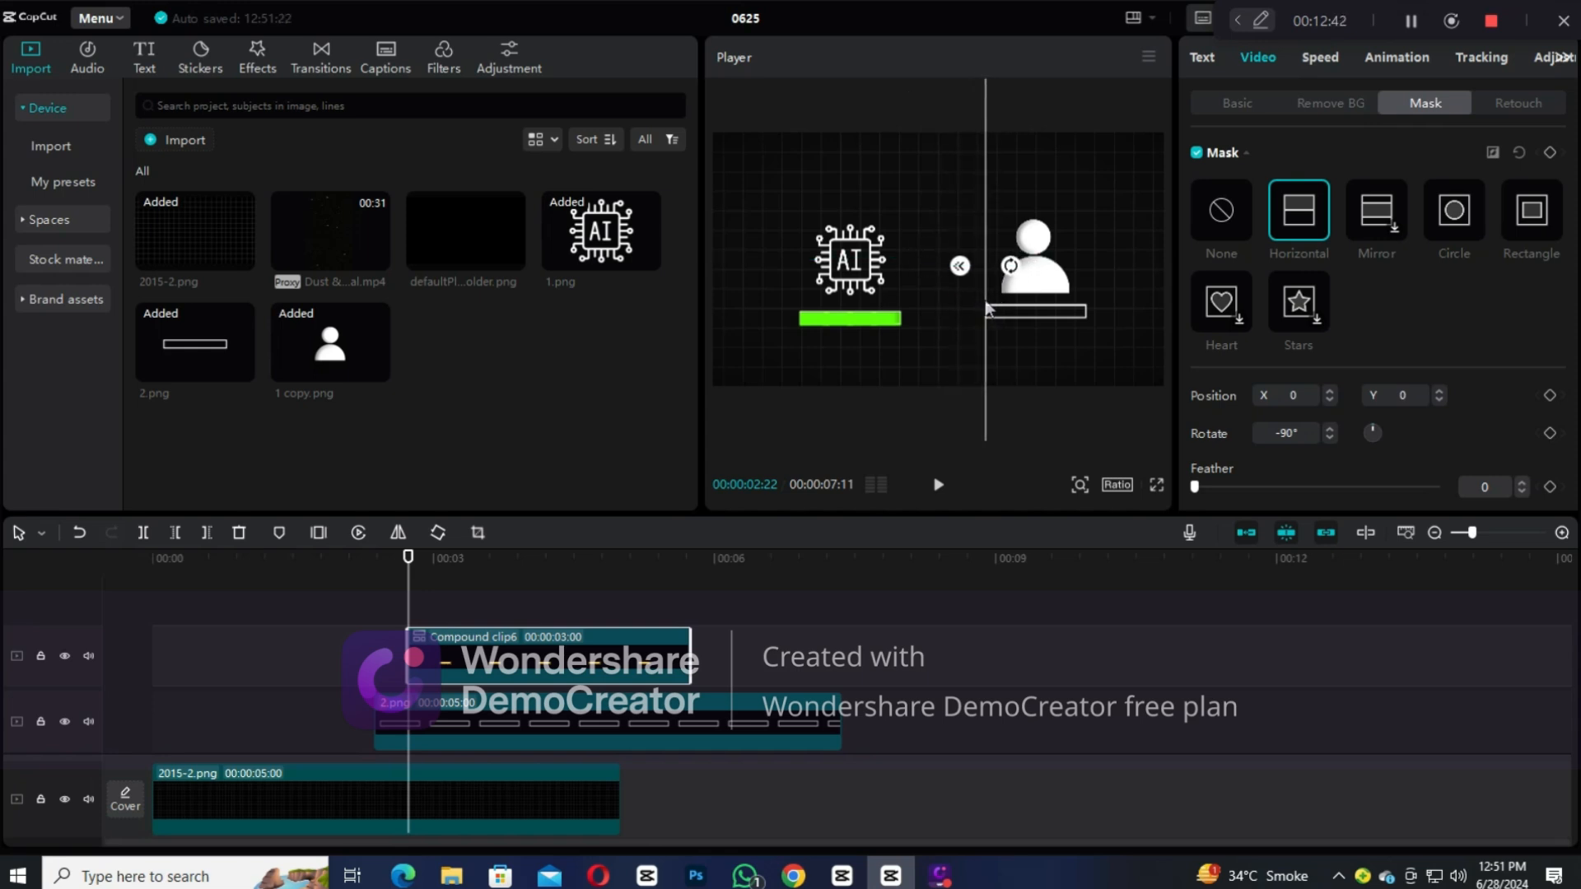
{"action": "left_click", "coordinate": [1553, 155]}
{"action": "left_click", "coordinate": [437, 659]}
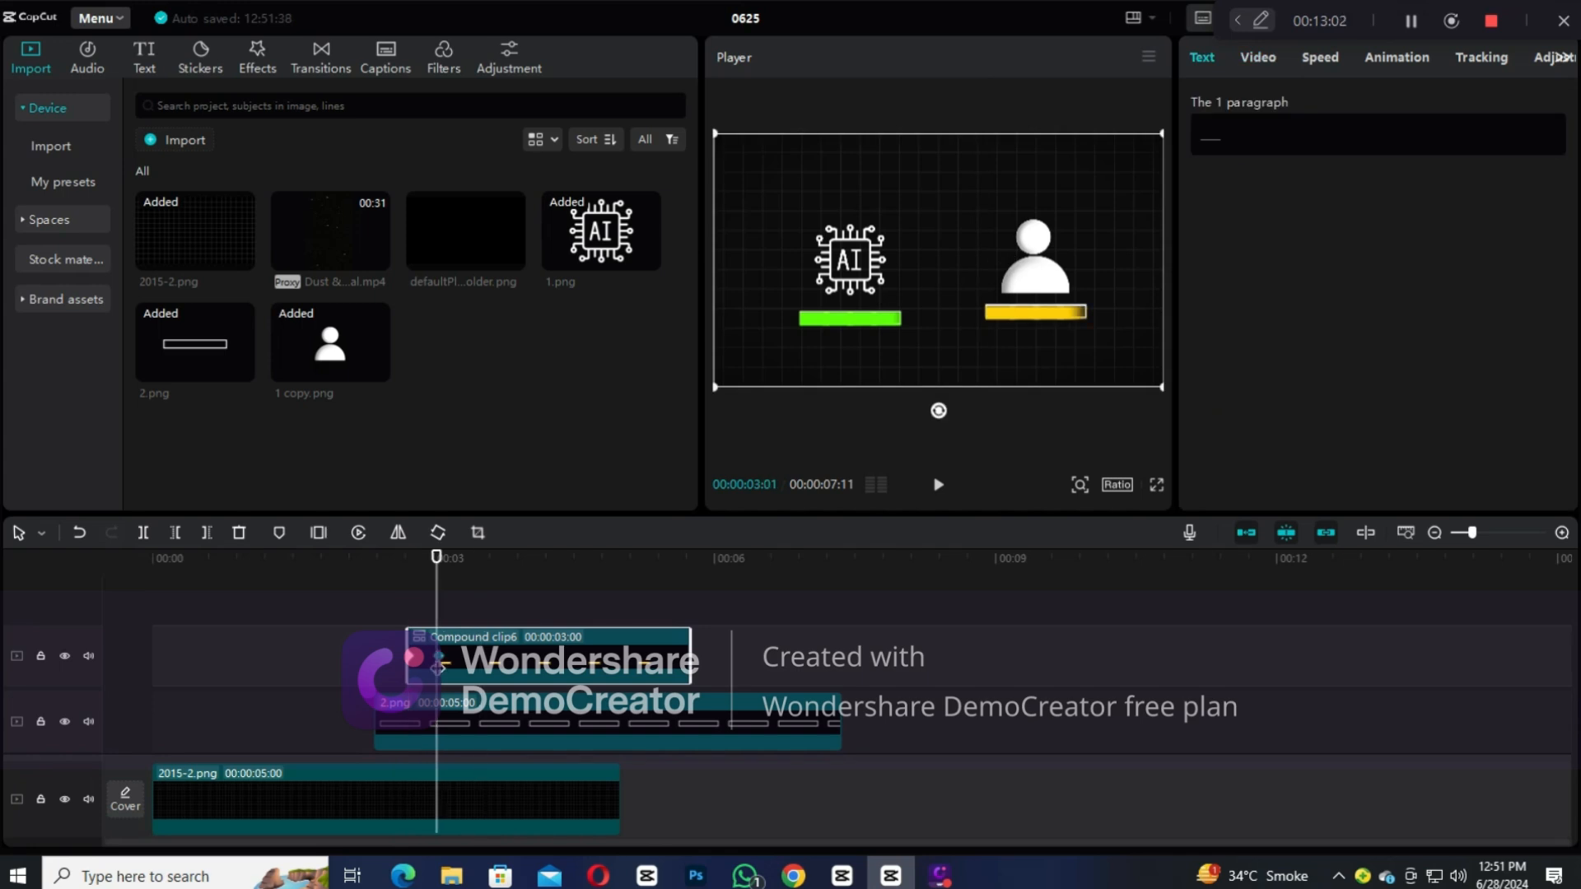
Step: Play back the yellow bar's fill and the whole animation from near the start, checking the layers in the timeline
{"action": "left_click", "coordinate": [405, 615]}
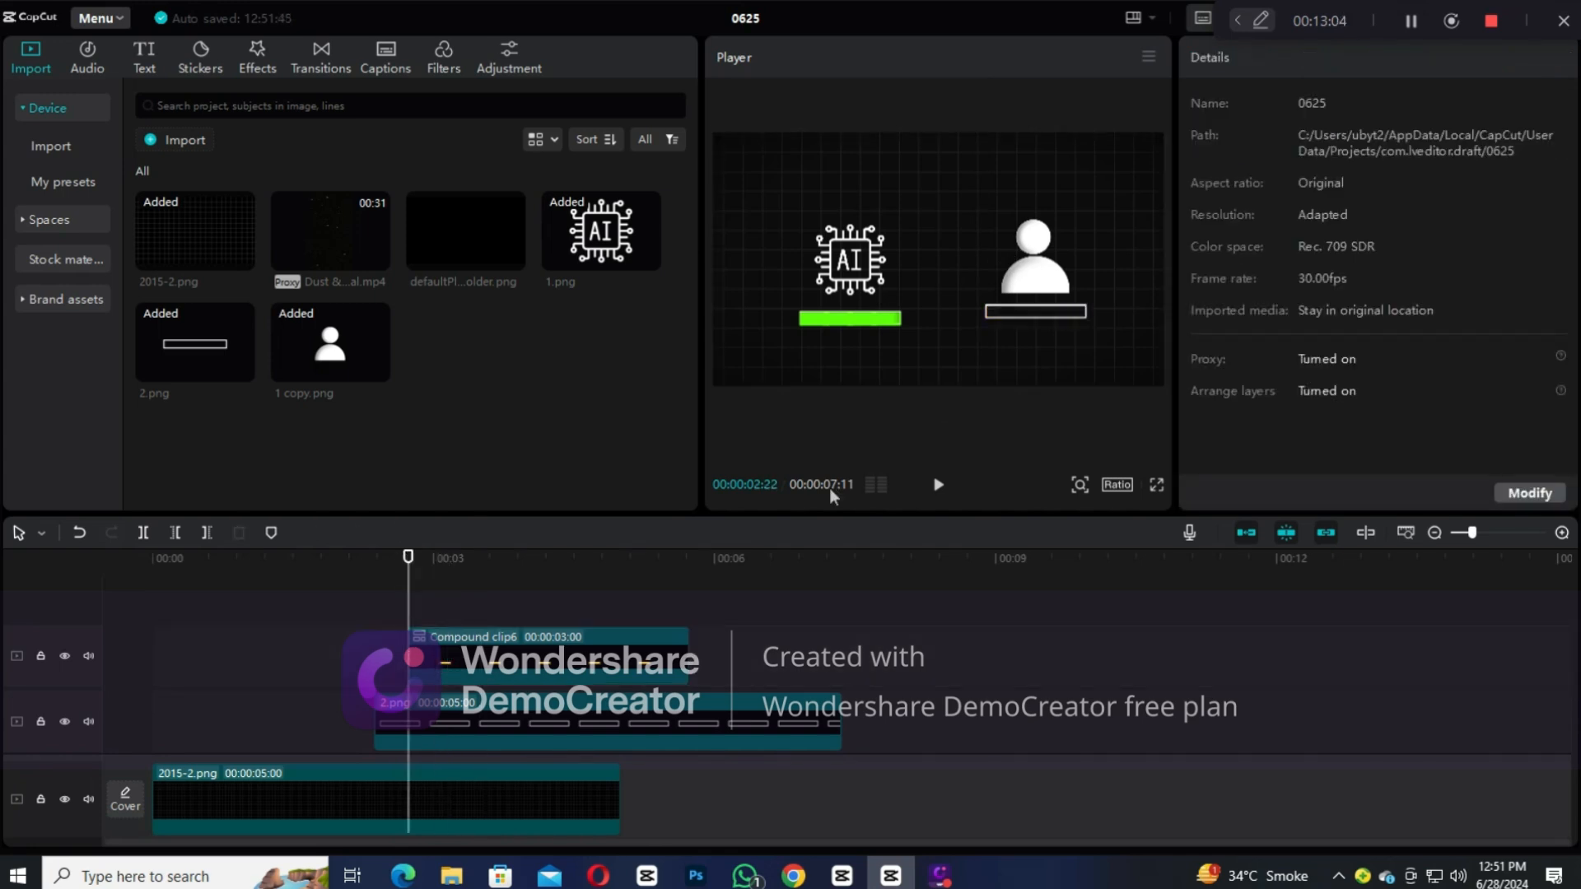
{"action": "left_click", "coordinate": [941, 484]}
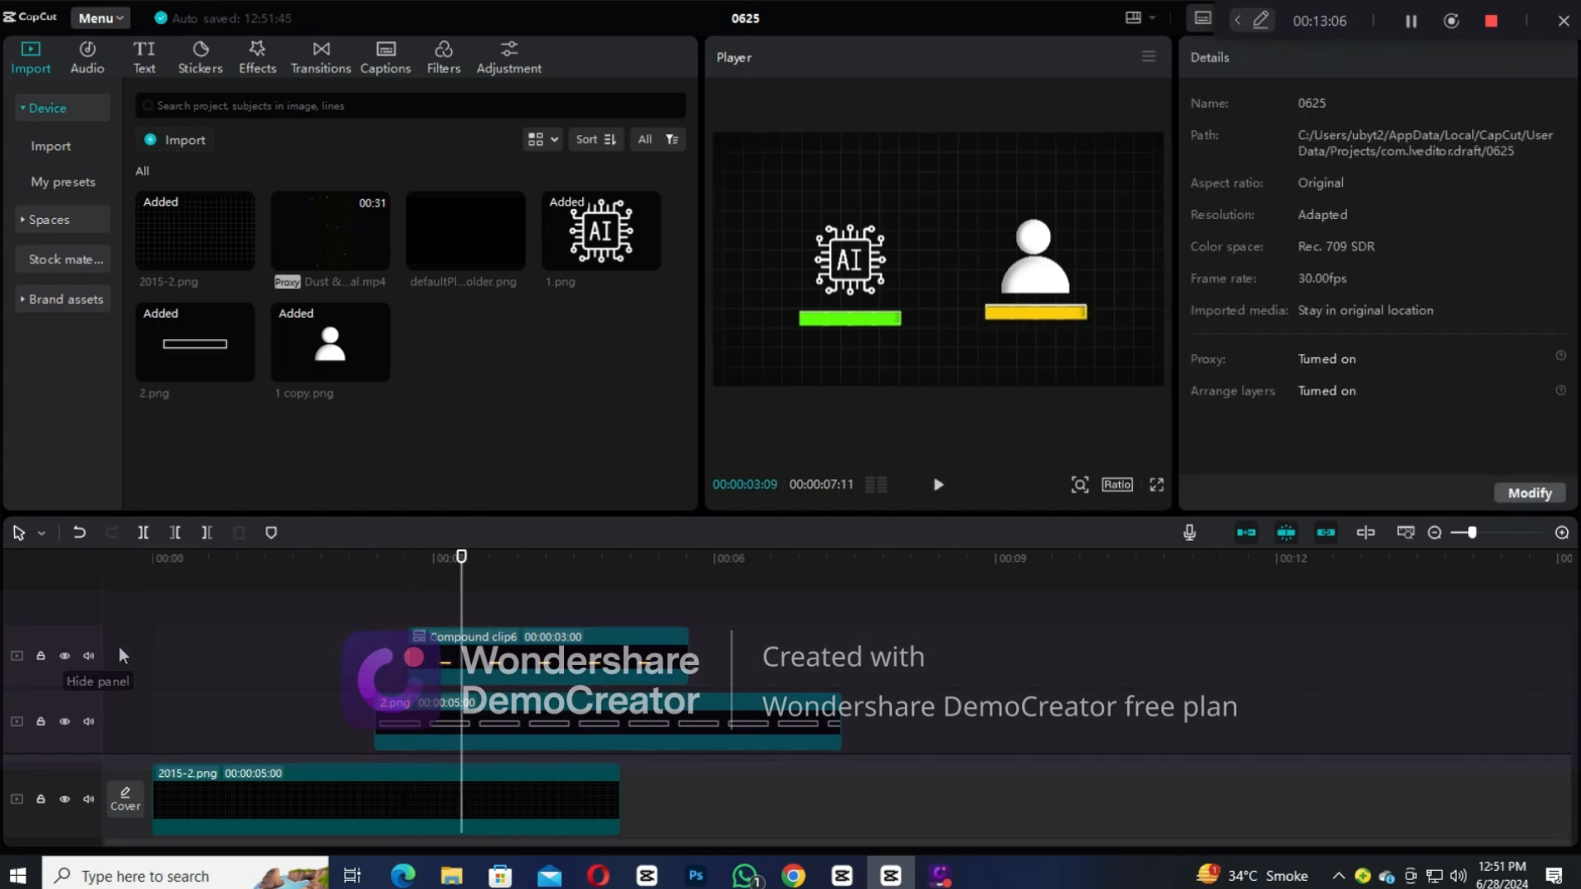
{"action": "left_click", "coordinate": [166, 631]}
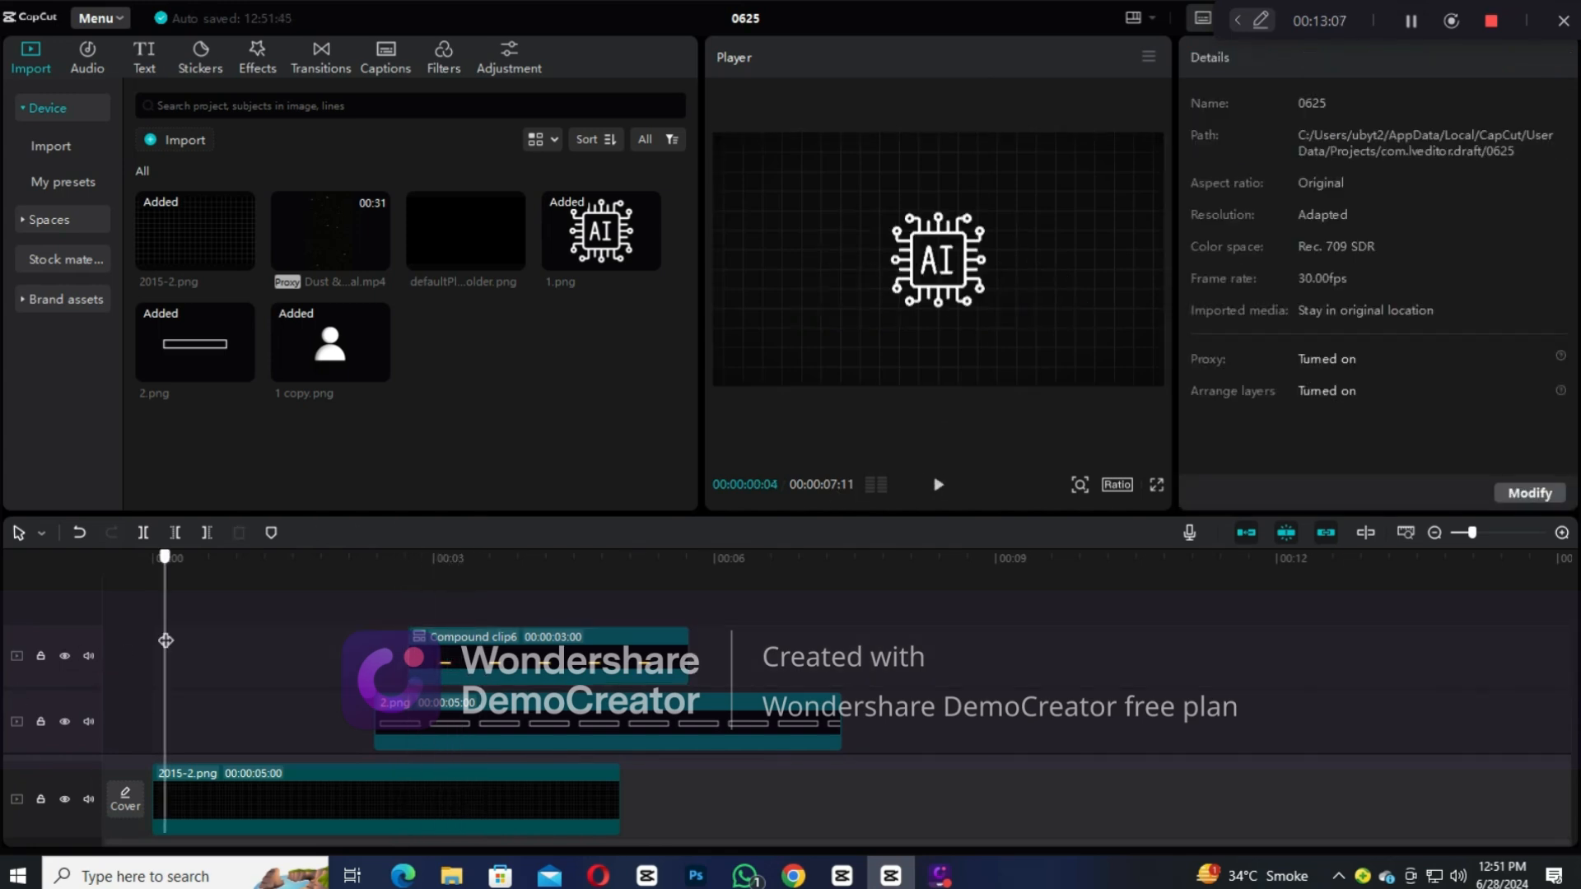
{"action": "left_click", "coordinate": [939, 487]}
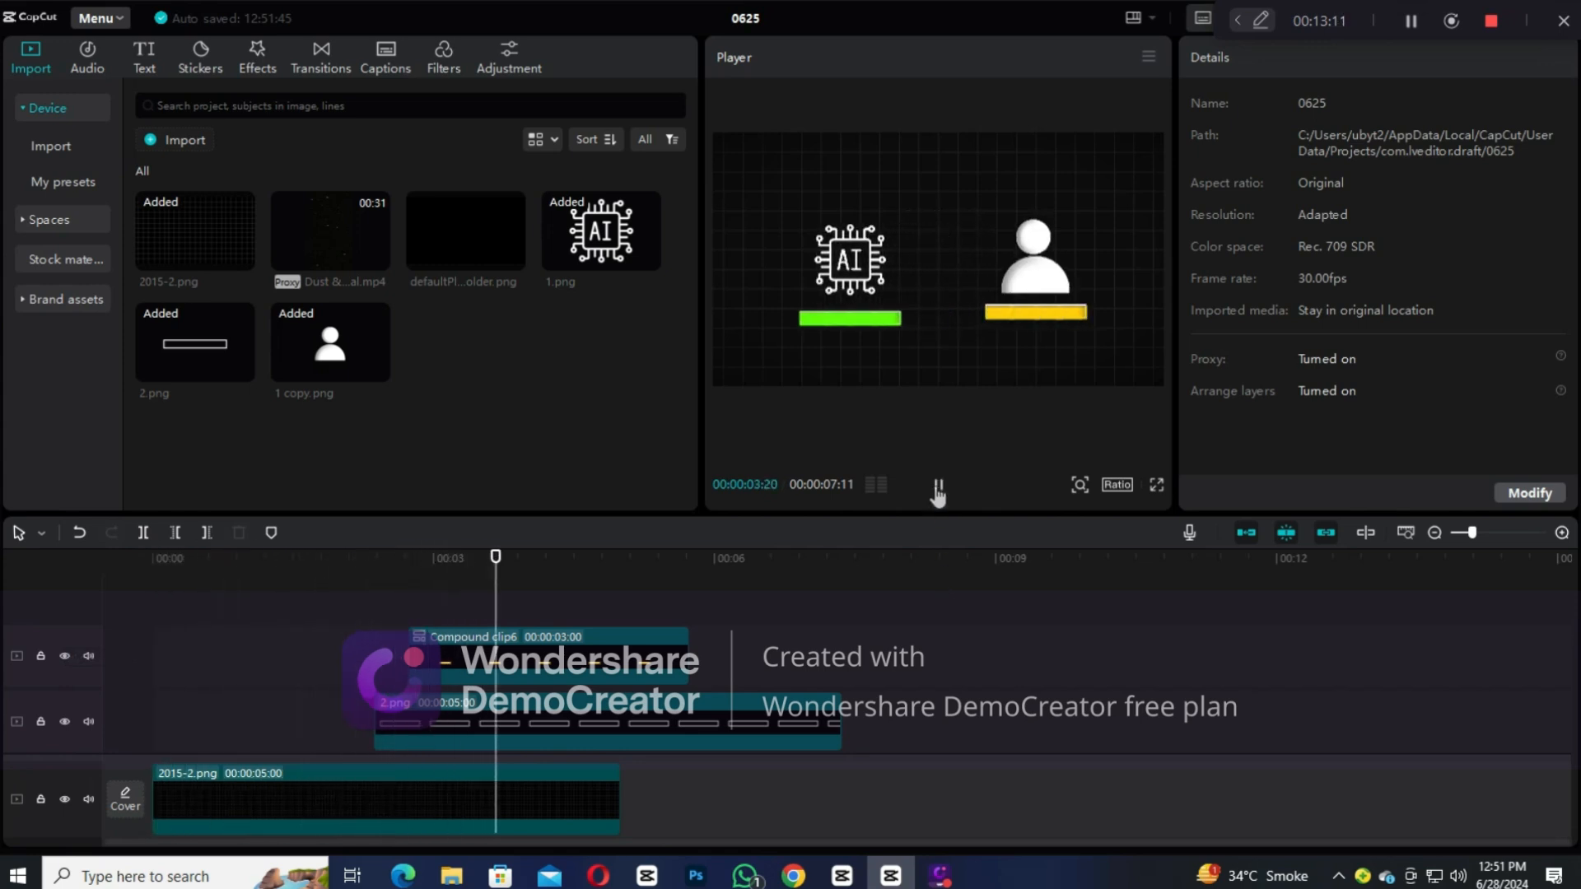
{"action": "left_click", "coordinate": [937, 487]}
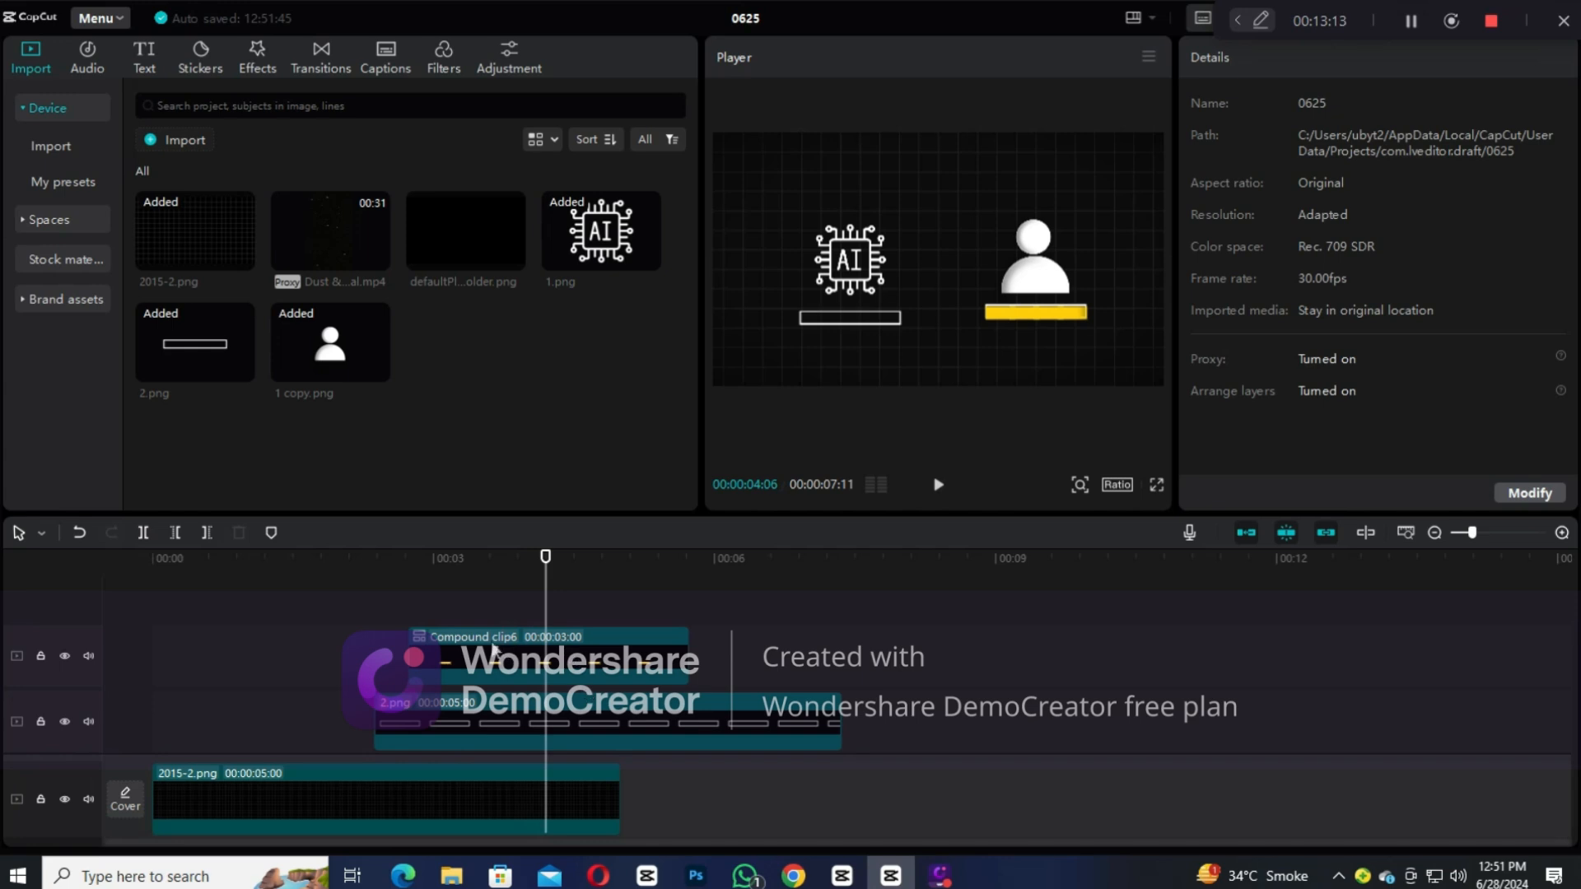
{"action": "scroll", "coordinate": [488, 614], "scroll_direction": "down", "scroll_amount": 5}
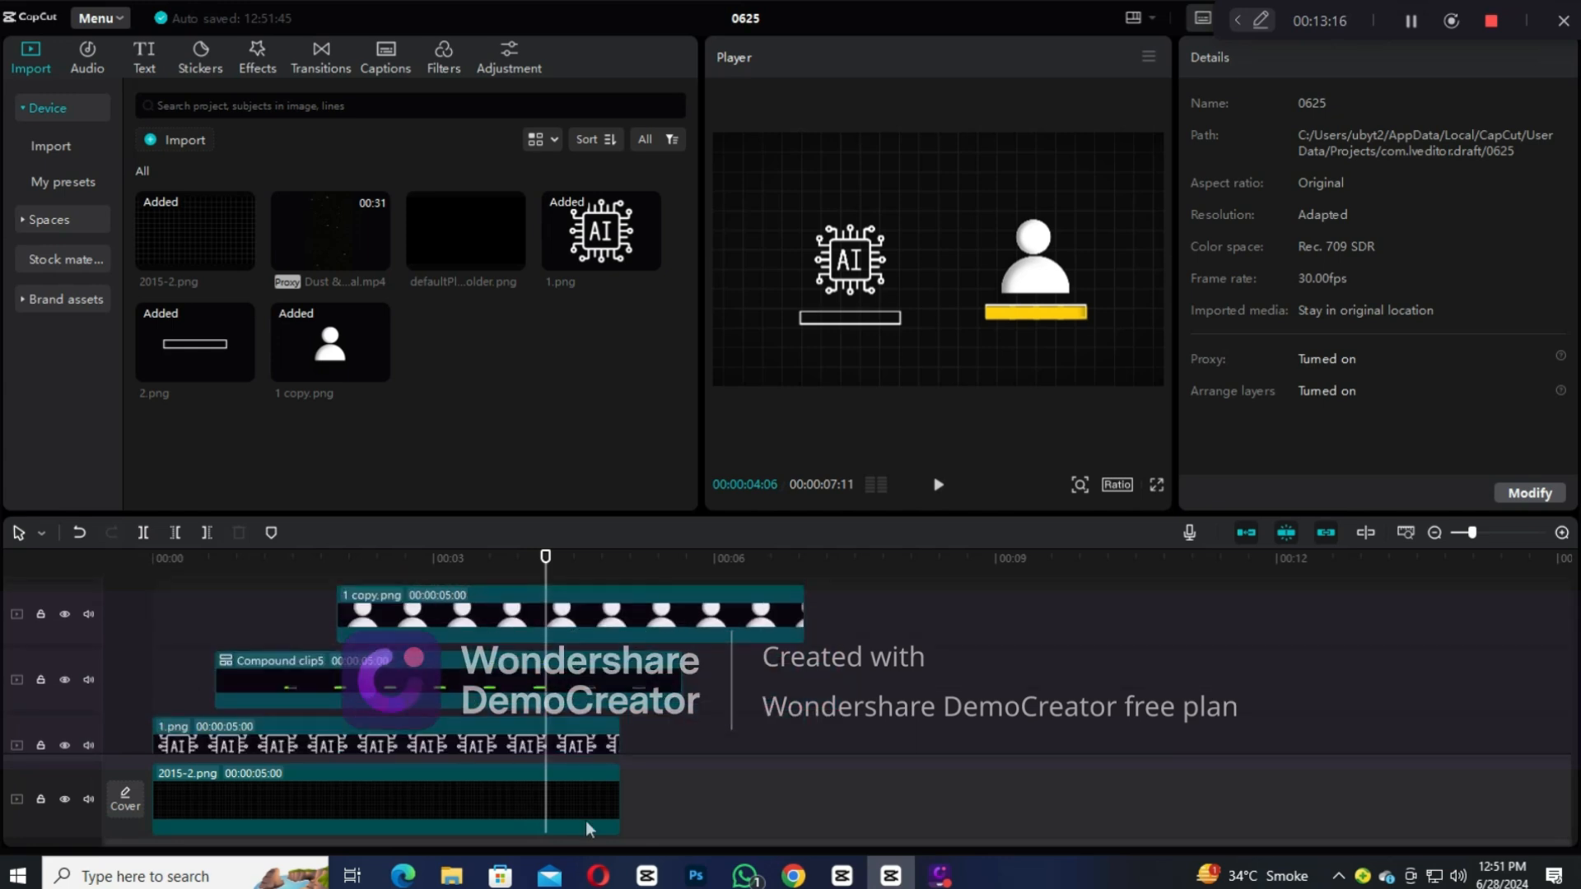
{"action": "scroll", "coordinate": [561, 746], "scroll_direction": "up", "scroll_amount": 5}
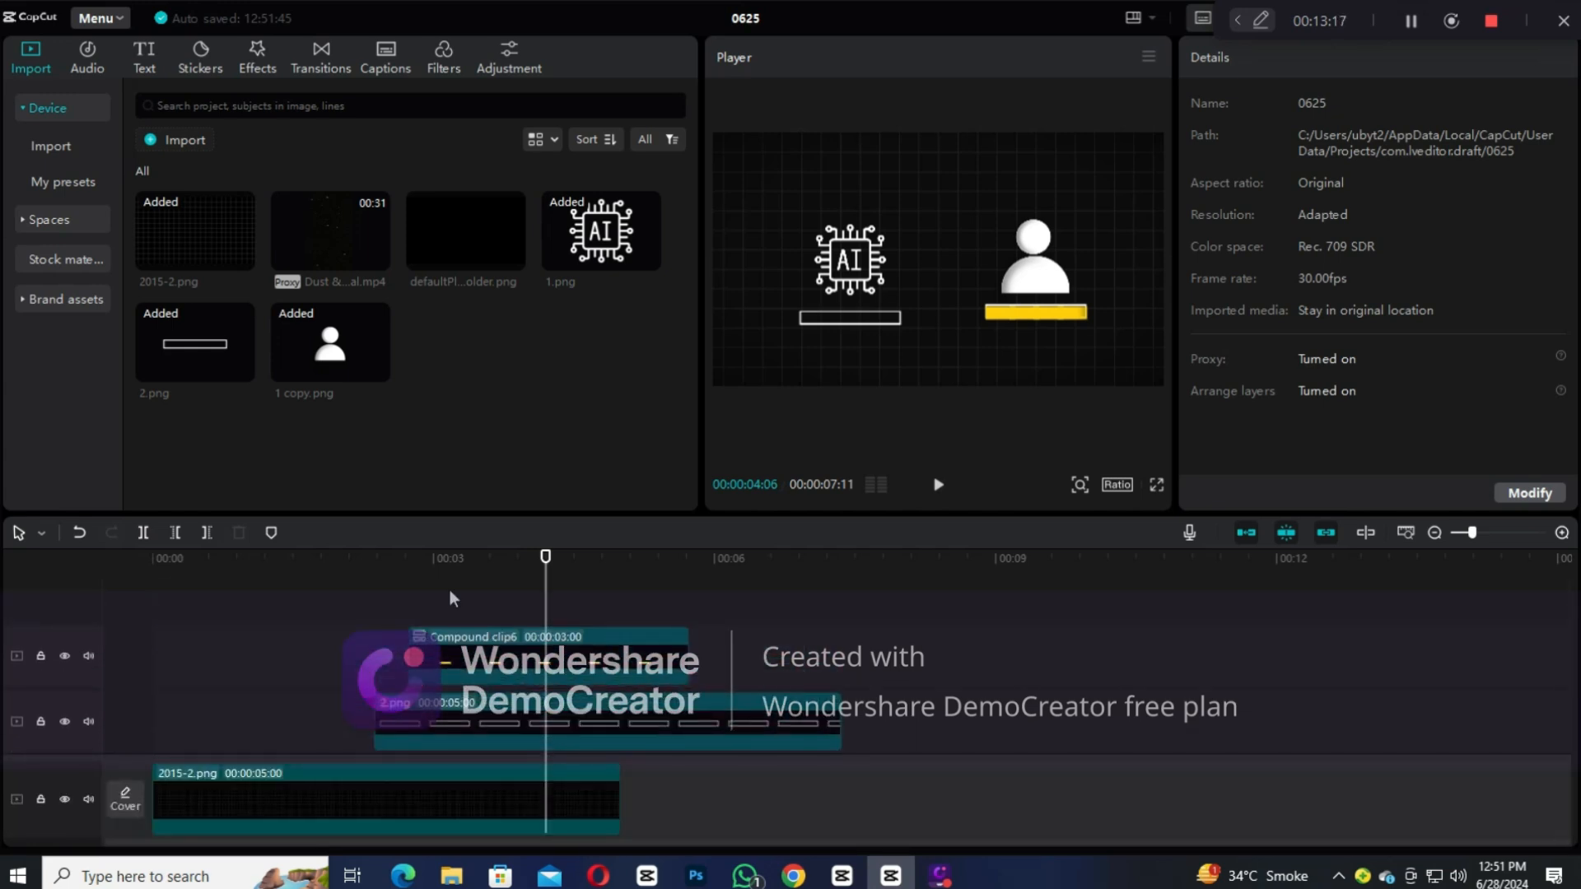
Step: Stop playback at 00:00:04:04 and trim the yellow bar compound clip and its outline clip to end there
{"action": "left_click", "coordinate": [450, 590]}
{"action": "left_click", "coordinate": [937, 486]}
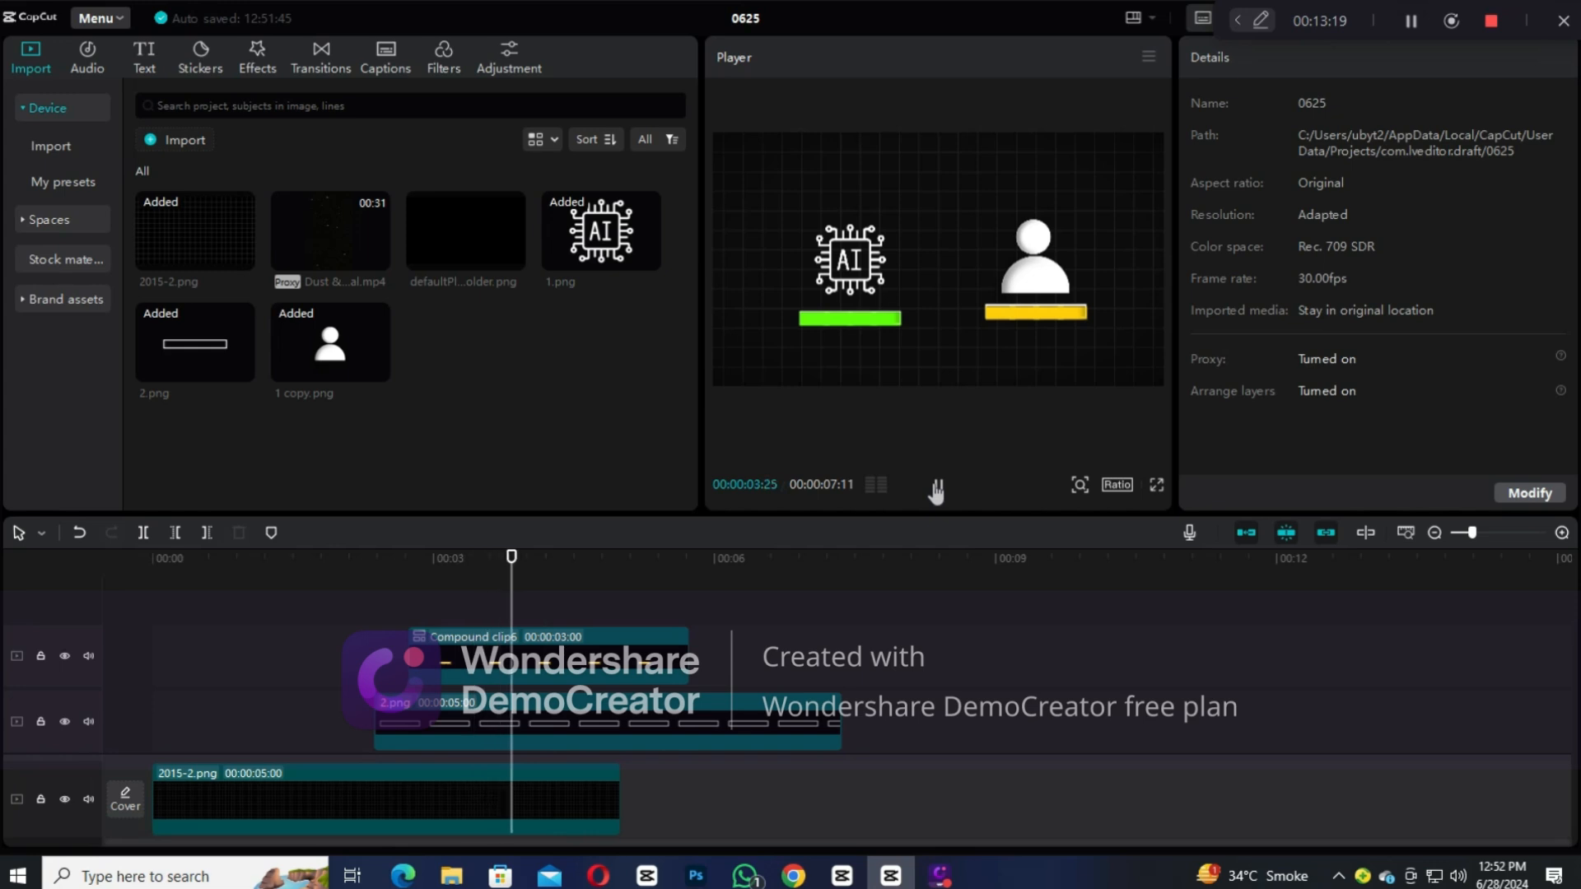
{"action": "left_click", "coordinate": [937, 486]}
{"action": "left_click", "coordinate": [510, 653]}
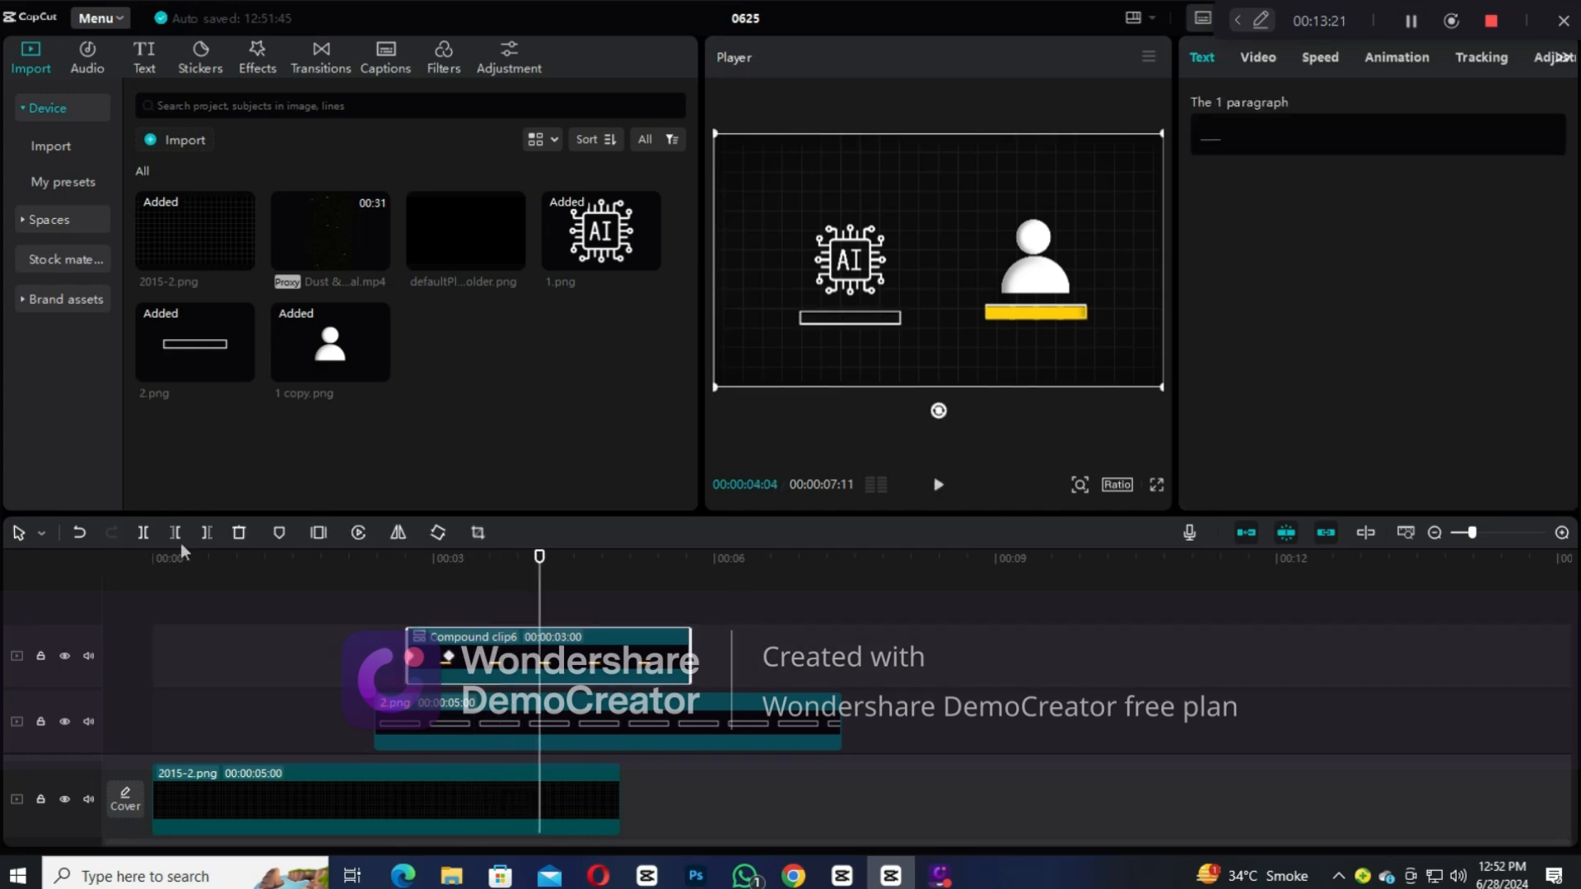
{"action": "left_click", "coordinate": [508, 728]}
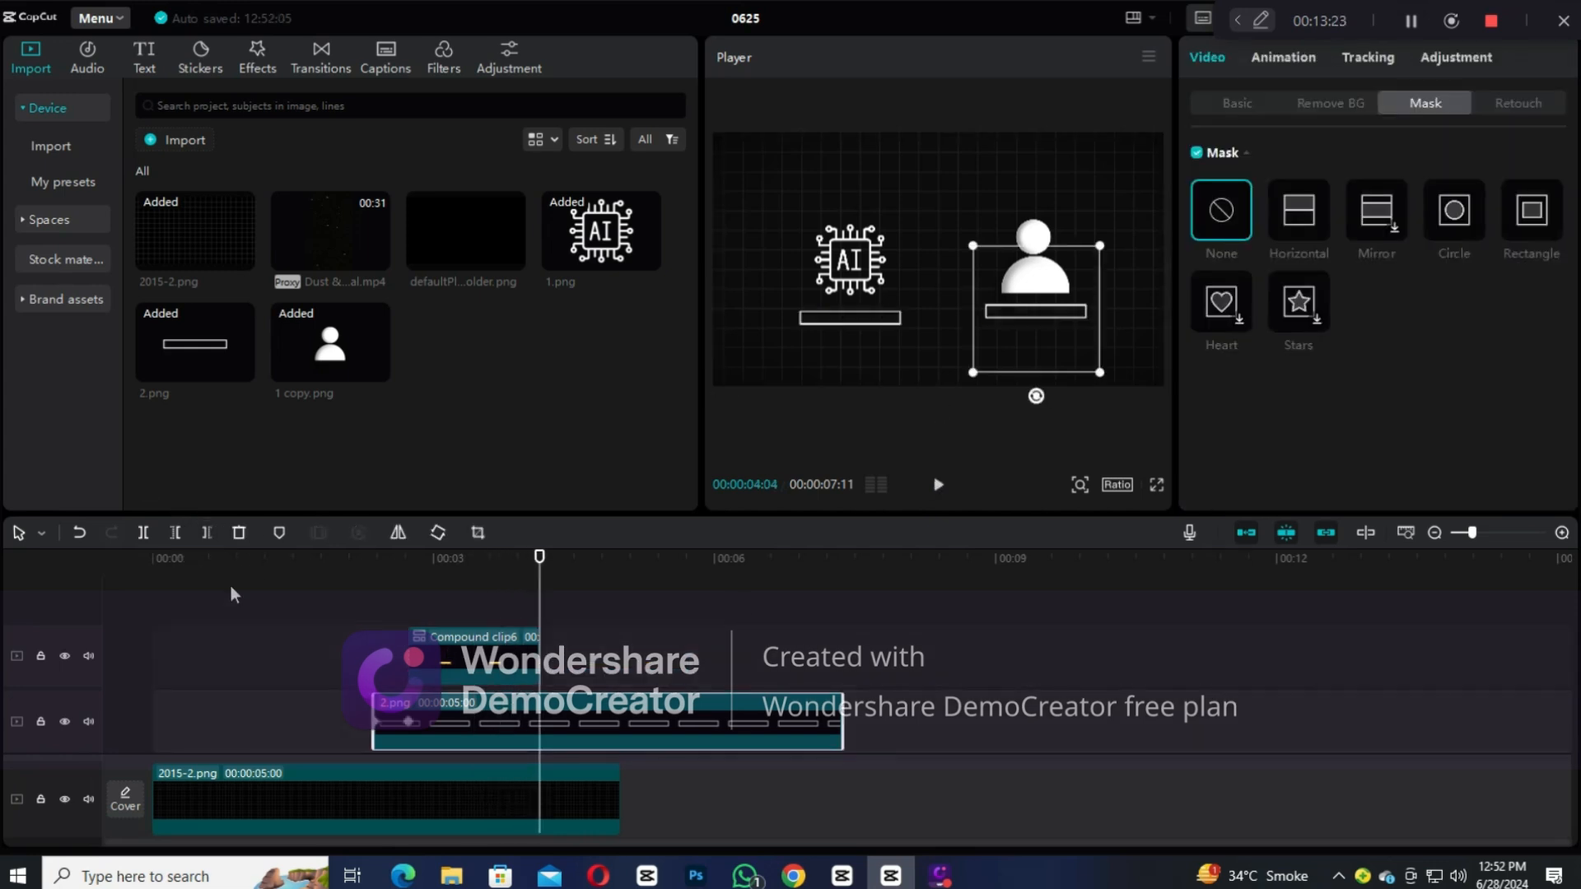
{"action": "left_click", "coordinate": [210, 537]}
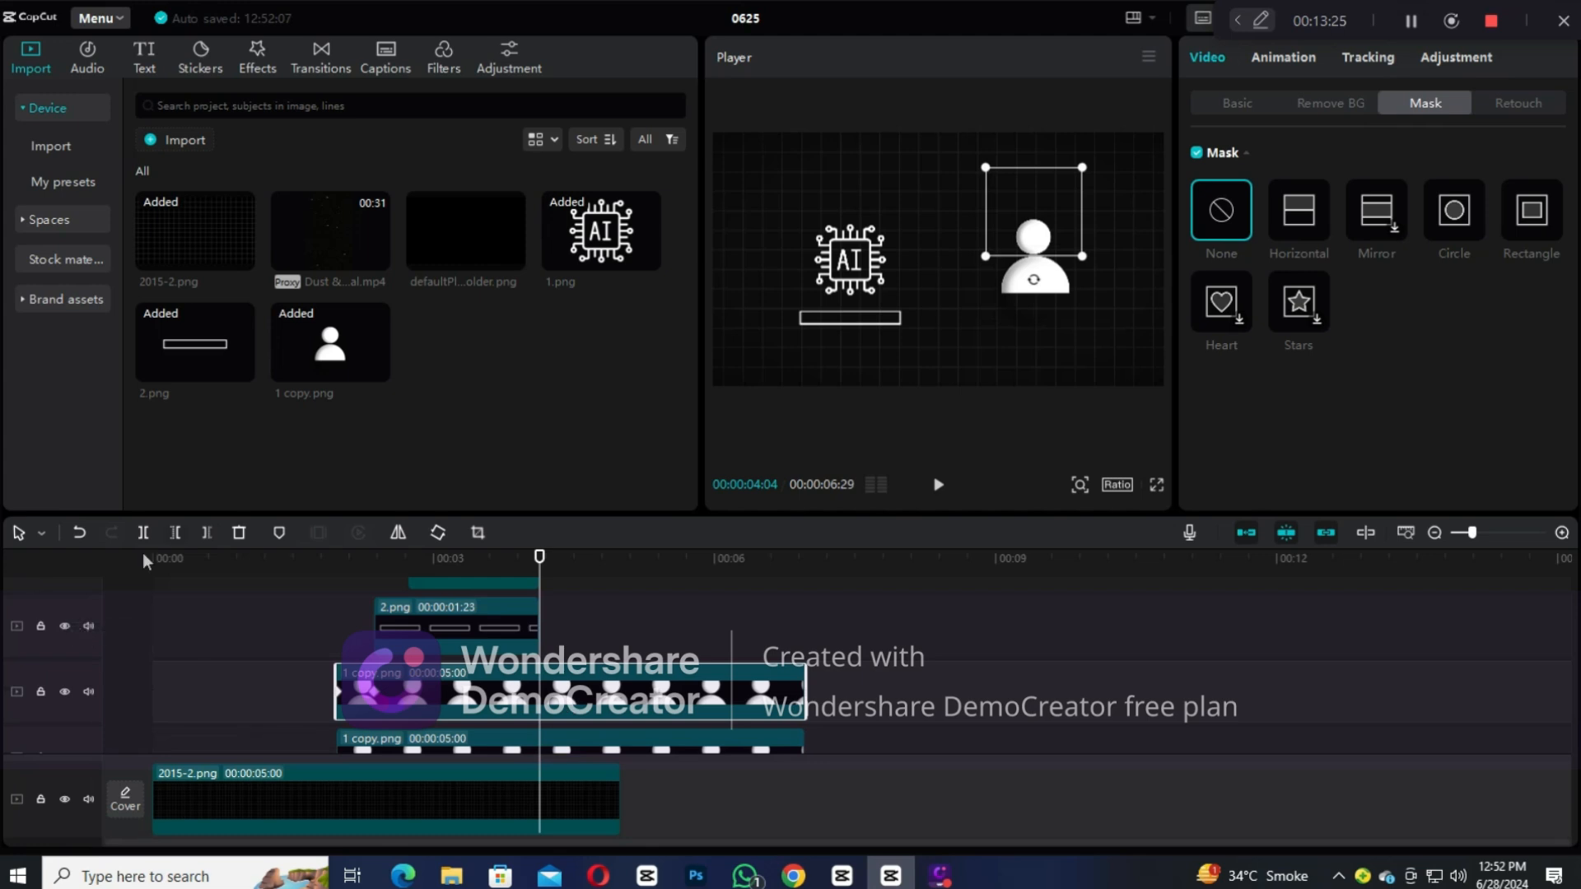
Step: Trim the person icon's head and body clips to end at 00:00:04:04
{"action": "left_click", "coordinate": [207, 533]}
{"action": "left_click", "coordinate": [537, 740]}
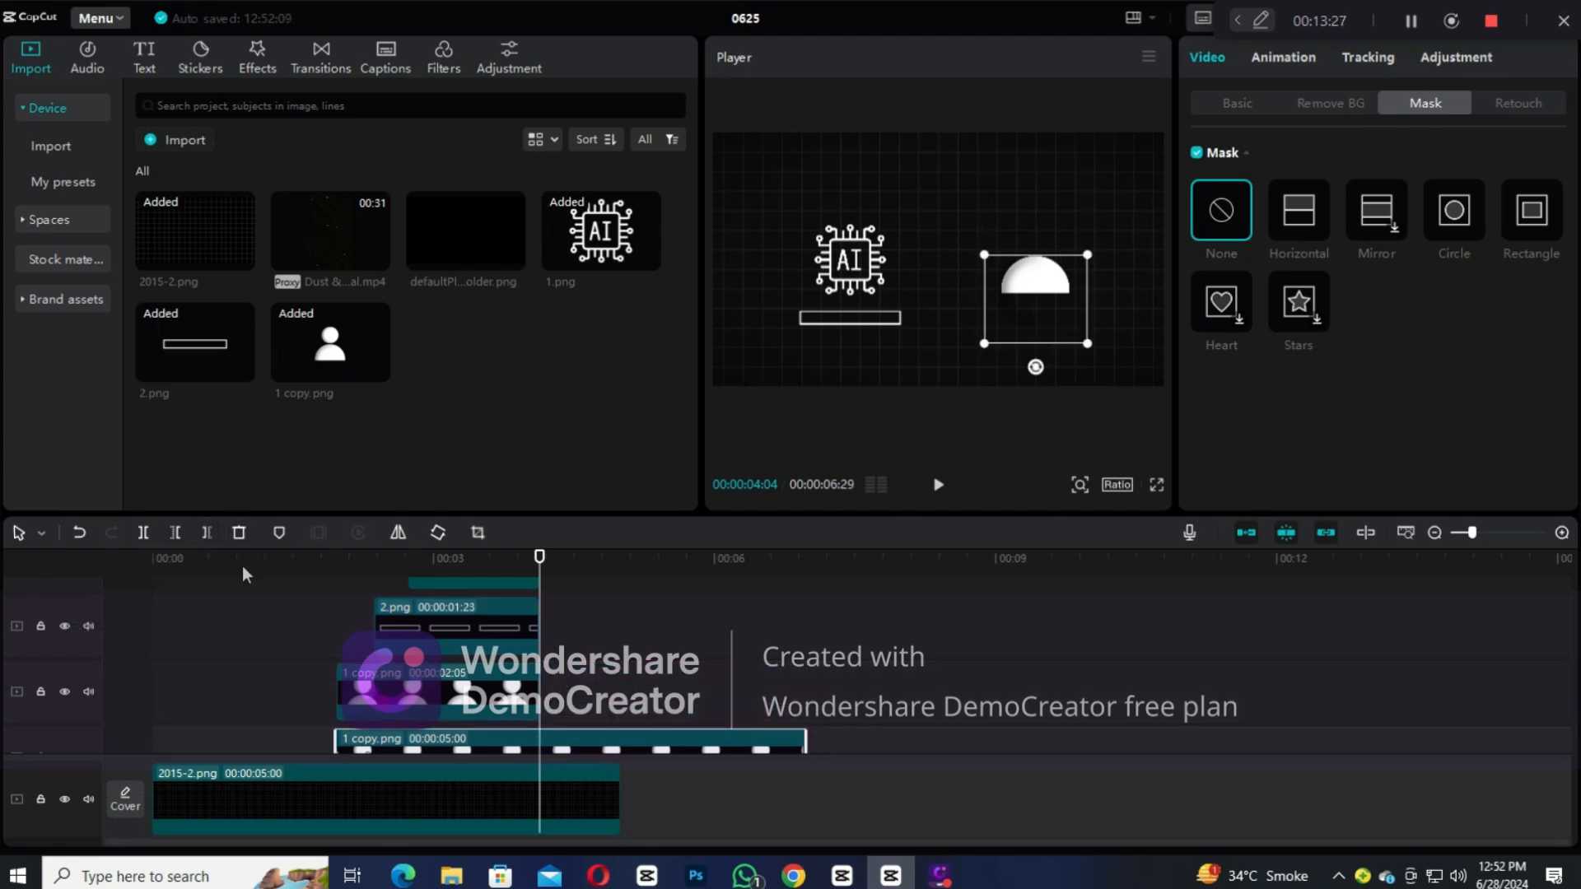
{"action": "left_click", "coordinate": [213, 536]}
Step: Trim the green bar compound clip, AI chip and grid background together to end at 00:00:04:04, and return to the timeline's start
{"action": "scroll", "coordinate": [605, 807], "scroll_direction": "down", "scroll_amount": 4}
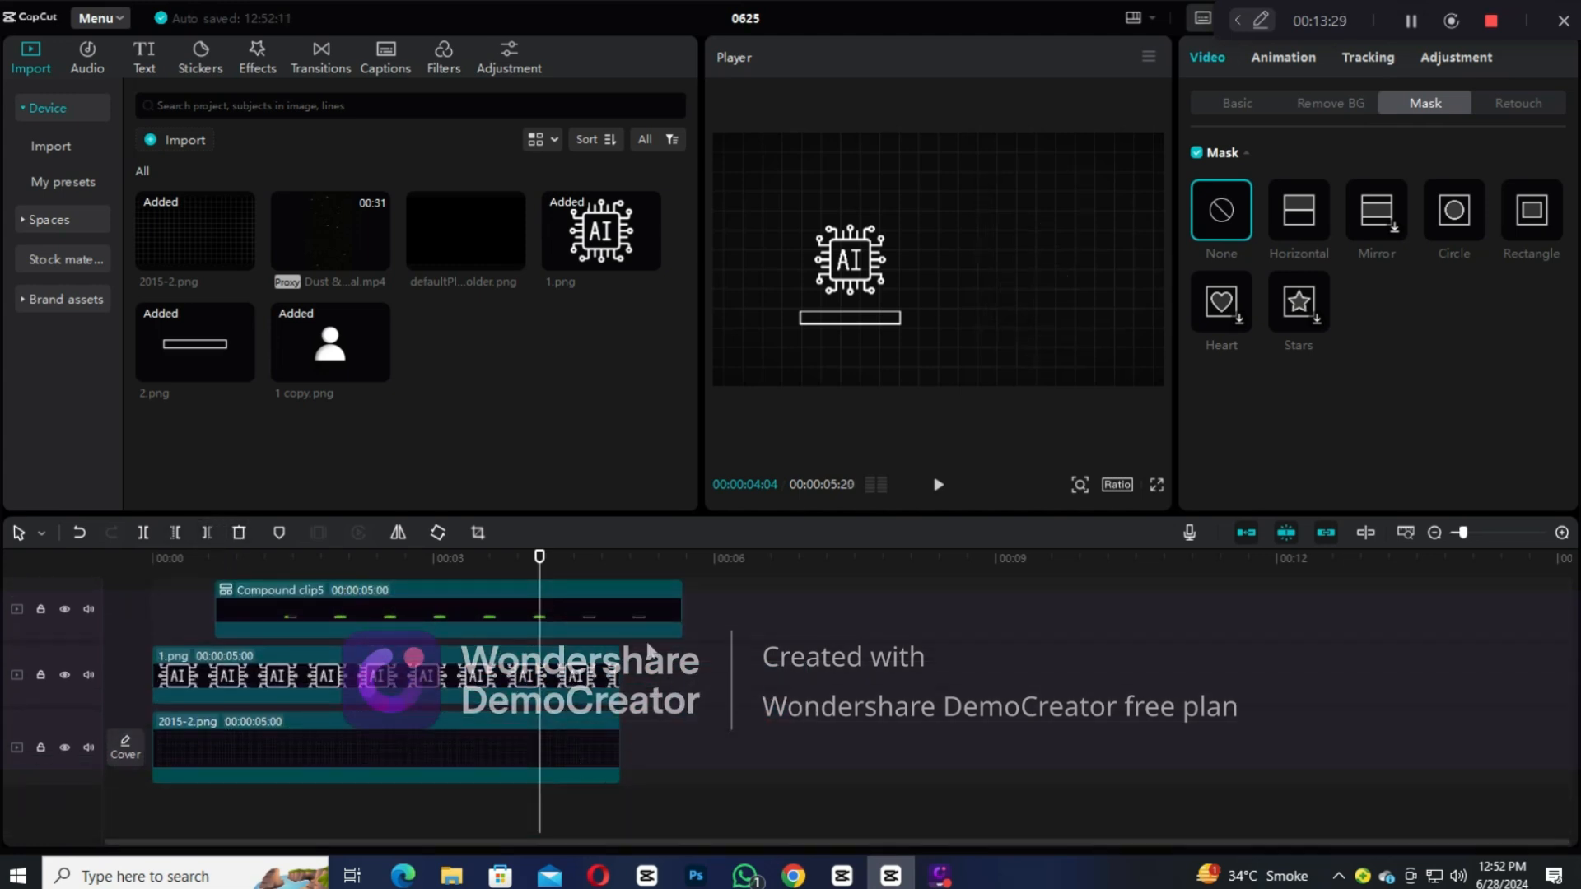
{"action": "scroll", "coordinate": [648, 651], "scroll_direction": "up", "scroll_amount": 1}
{"action": "left_click_drag", "start_coordinate": [685, 608], "coordinate": [536, 848]}
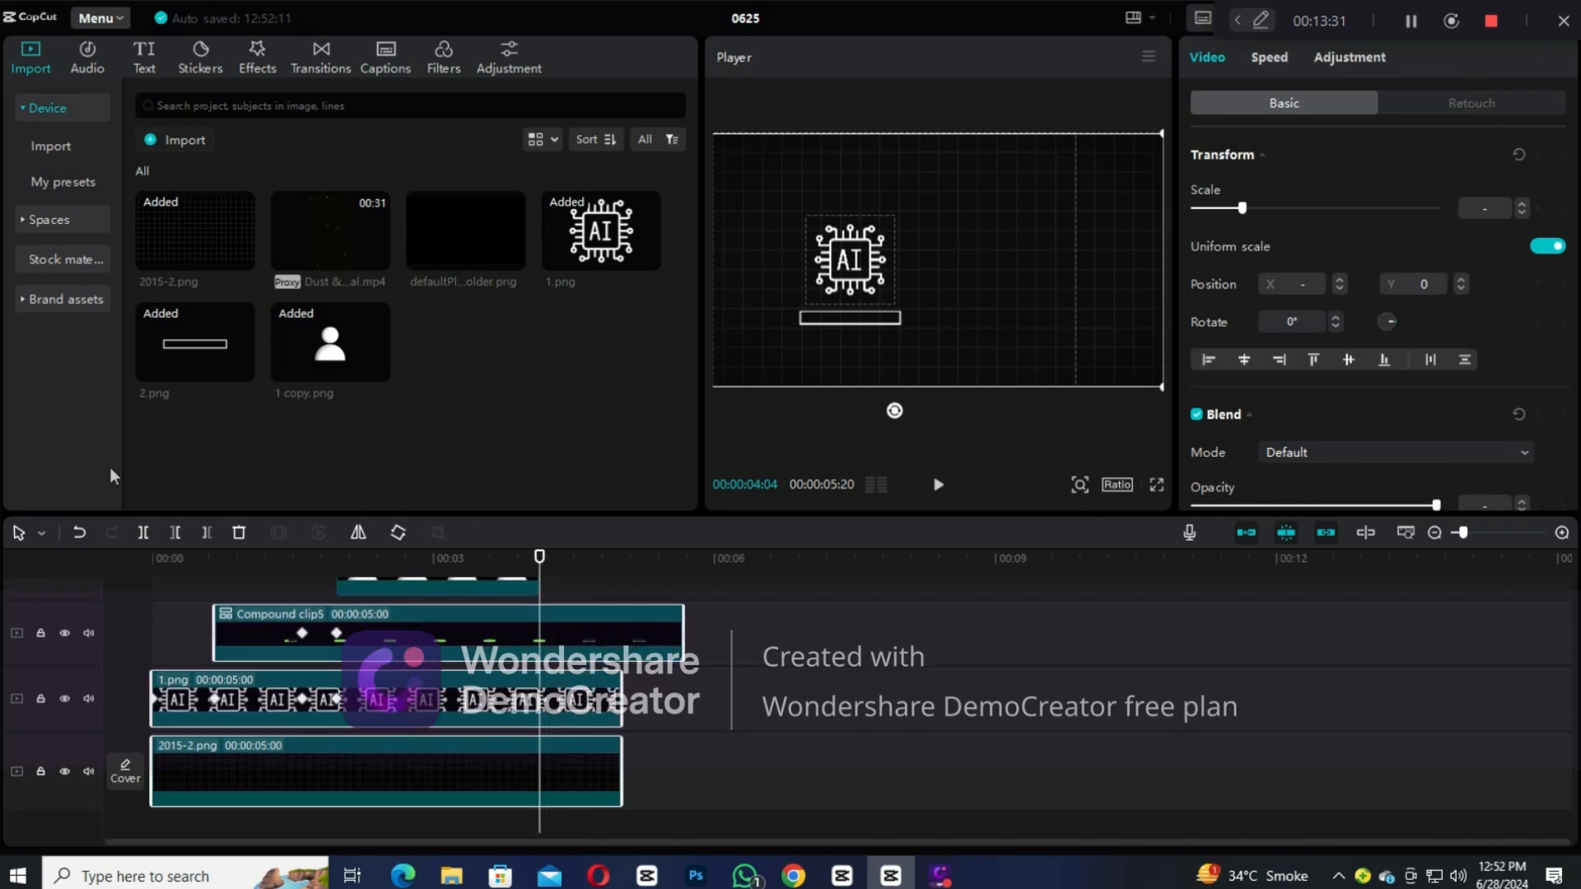
{"action": "left_click", "coordinate": [212, 534]}
{"action": "left_click", "coordinate": [168, 621]}
{"action": "left_click", "coordinate": [141, 607]}
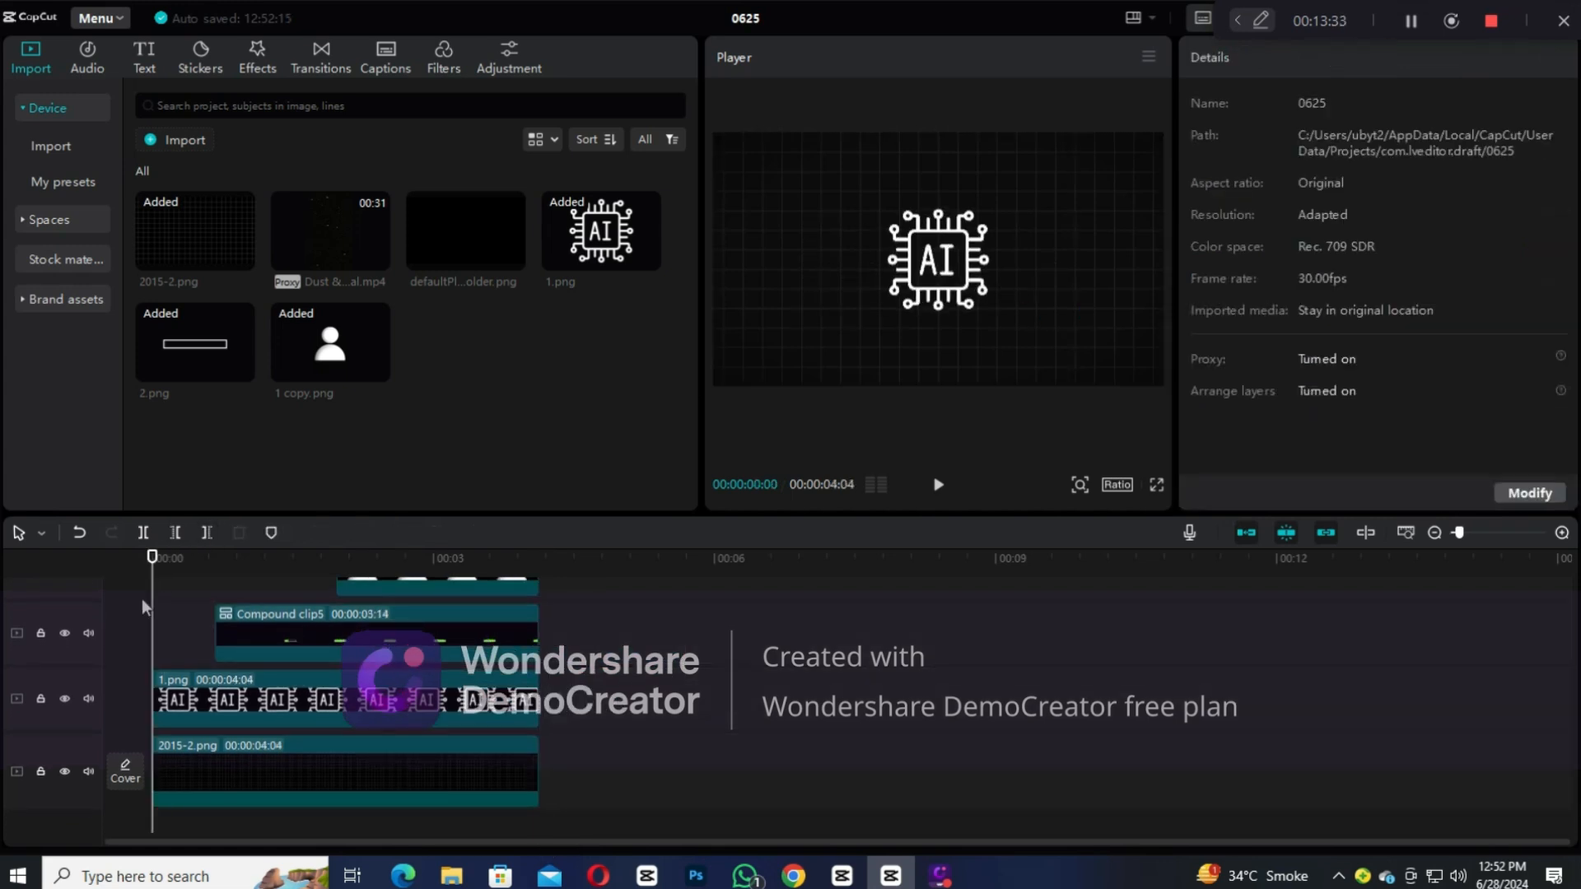